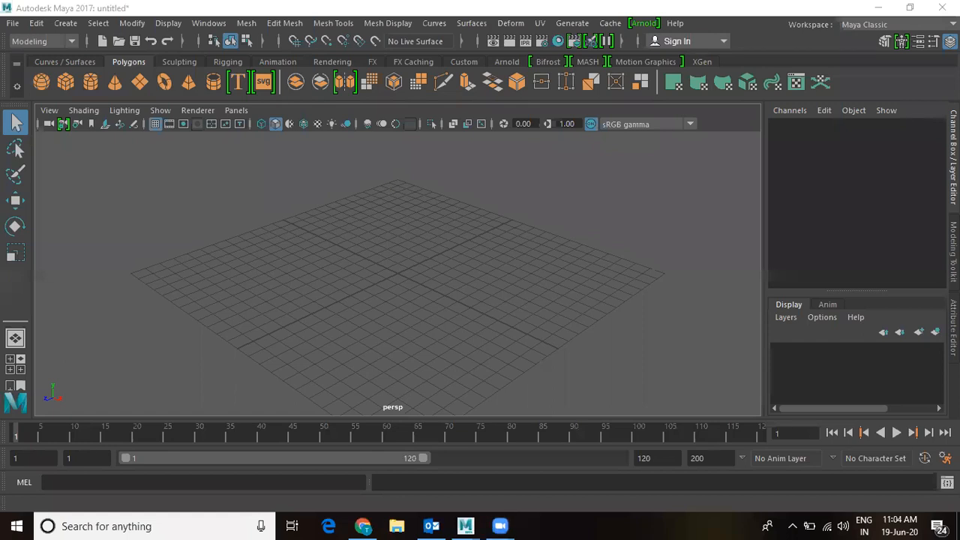
pyautogui.hotkey('alt', 'Tab')
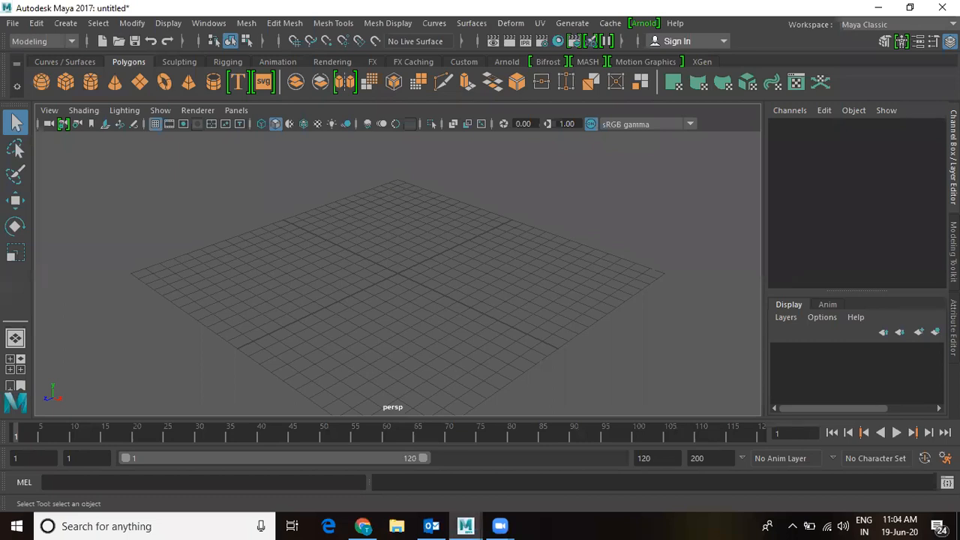
pyautogui.hotkey('alt', 'Tab')
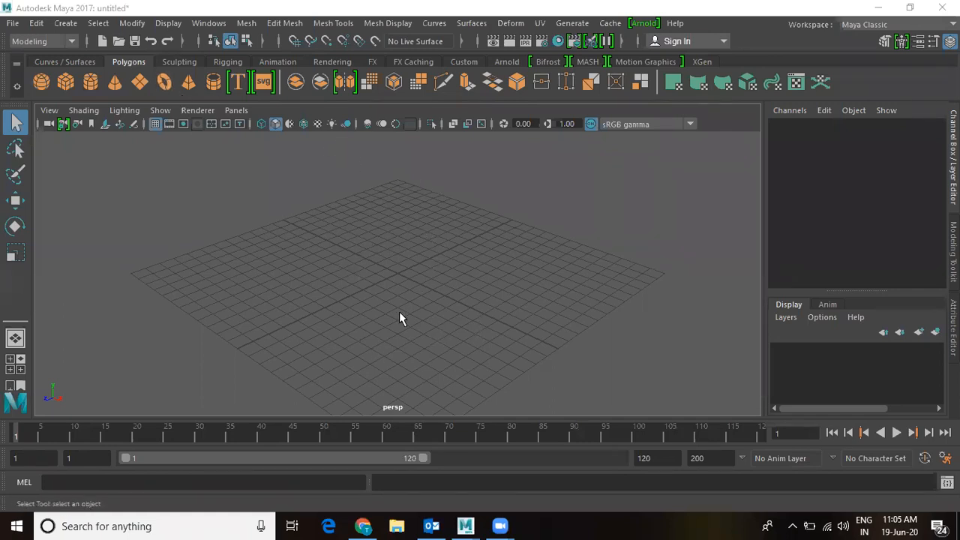
# - Create a polygon sphere at the centre of the grid
pyautogui.click(60, 26)
pyautogui.moveTo(76, 73)
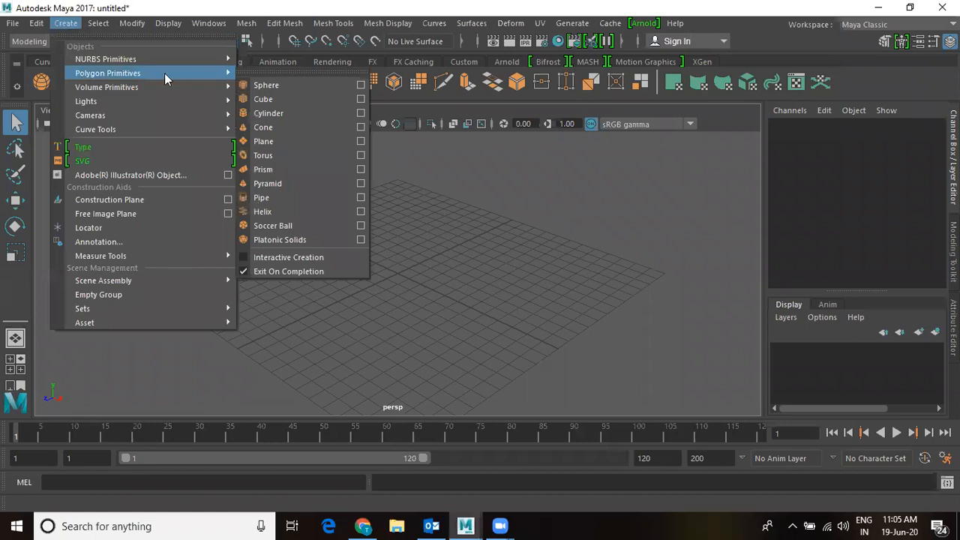
pyautogui.click(270, 86)
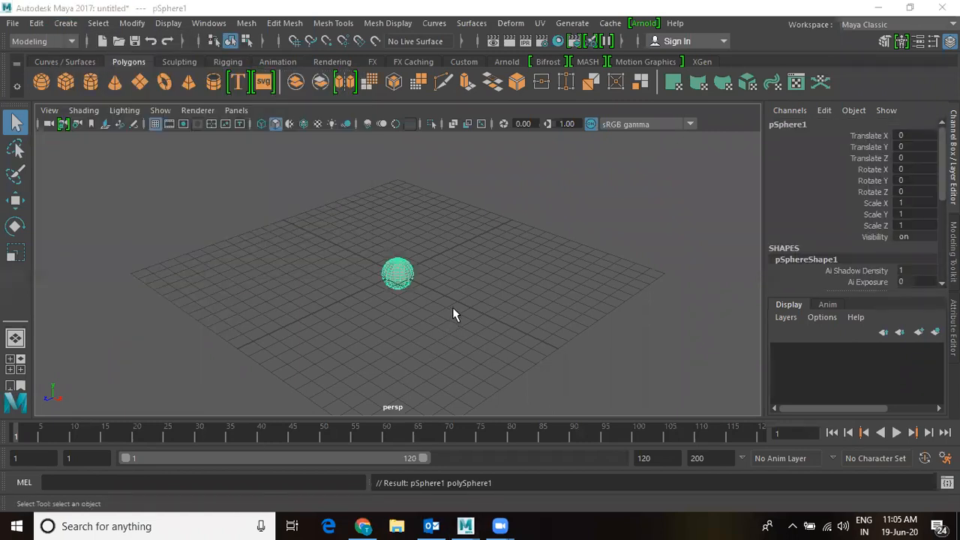
# - Scale the polygon sphere uniformly to about 3.9 and move it along Z to about 8
pyautogui.press('r')
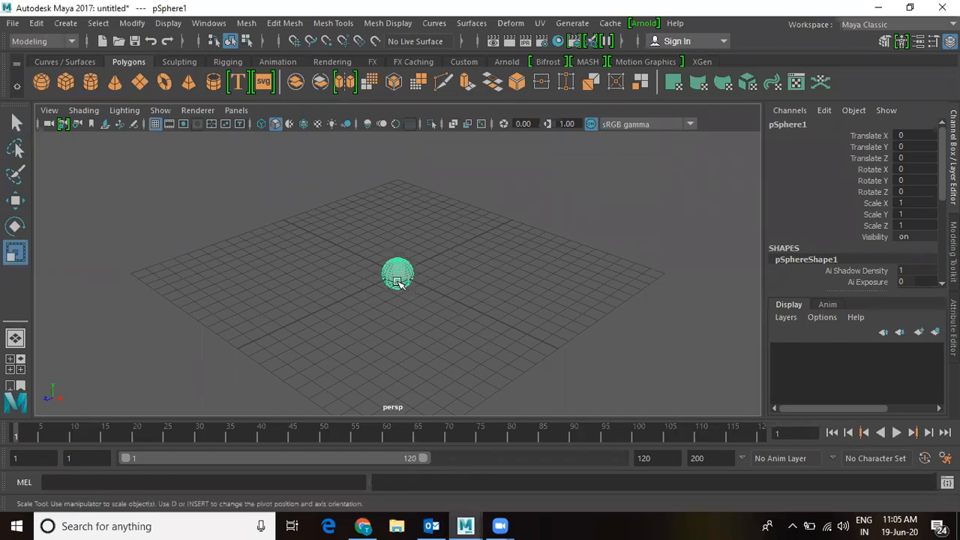
pyautogui.moveTo(398, 273); pyautogui.dragTo(479, 241)
pyautogui.press('w')
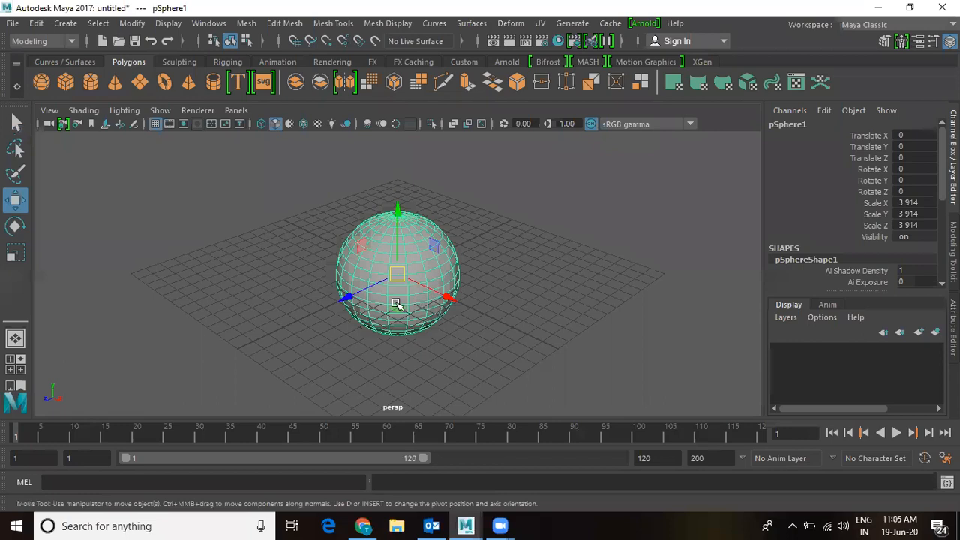
pyautogui.moveTo(347, 294); pyautogui.dragTo(232, 333)
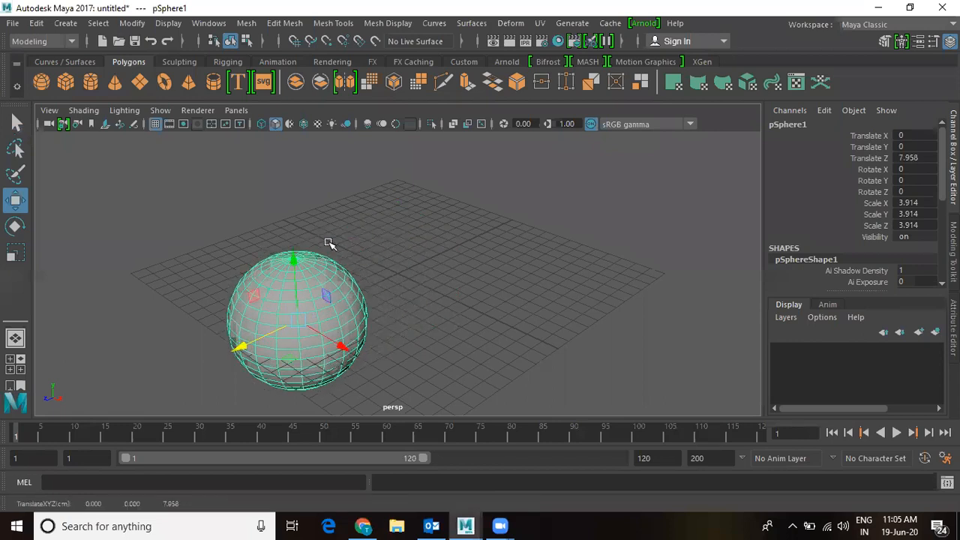
# - Create a NURBS sphere at the centre of the grid
pyautogui.click(65, 24)
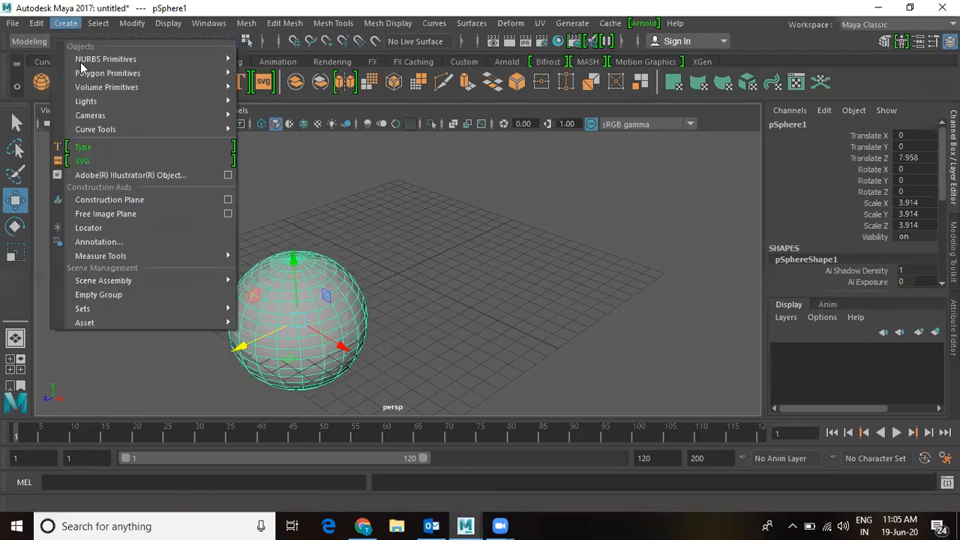
pyautogui.moveTo(82, 65)
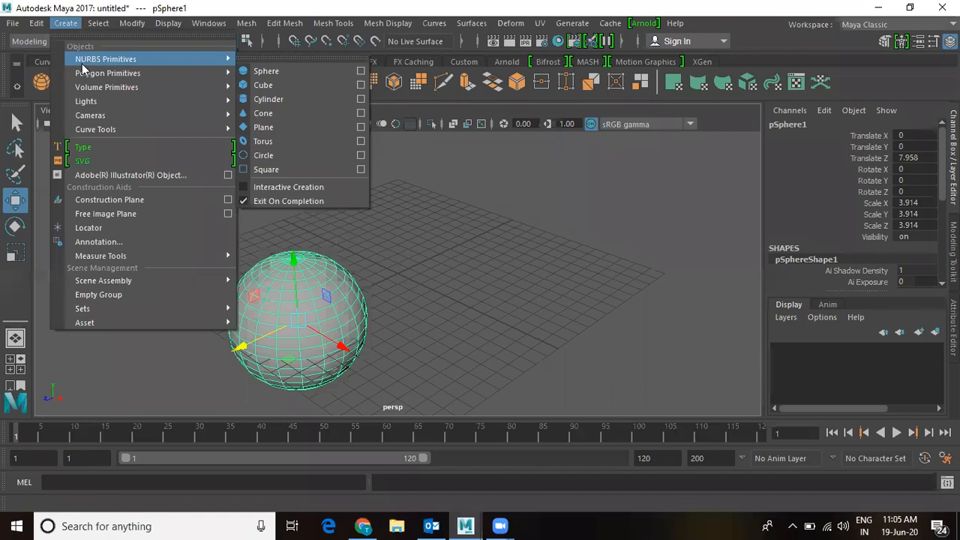
pyautogui.click(361, 244)
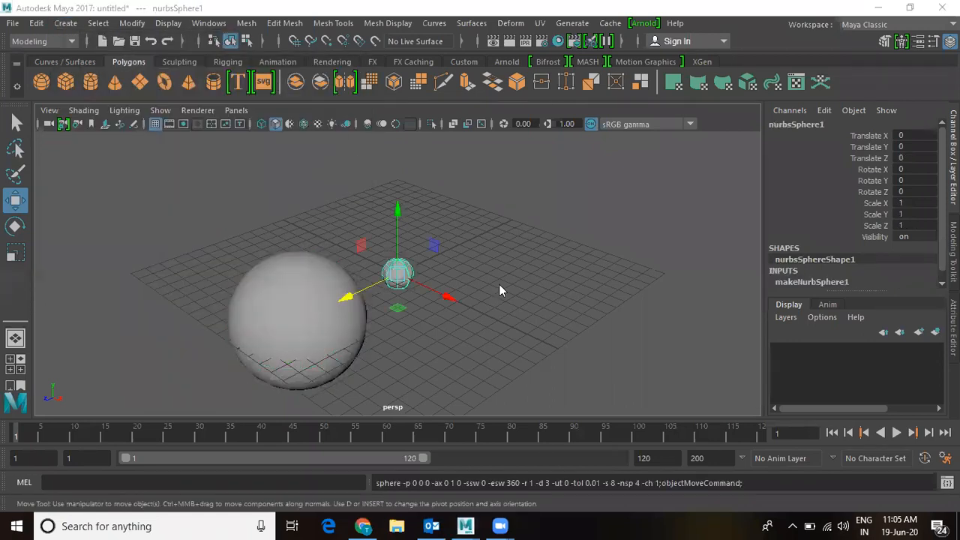
# - Scale the NURBS sphere uniformly to about 3.9 and move it back along Z to about -5.6
pyautogui.moveTo(397, 275); pyautogui.dragTo(455, 269)
pyautogui.press('r')
pyautogui.press('w')
pyautogui.moveTo(351, 297); pyautogui.dragTo(467, 322)
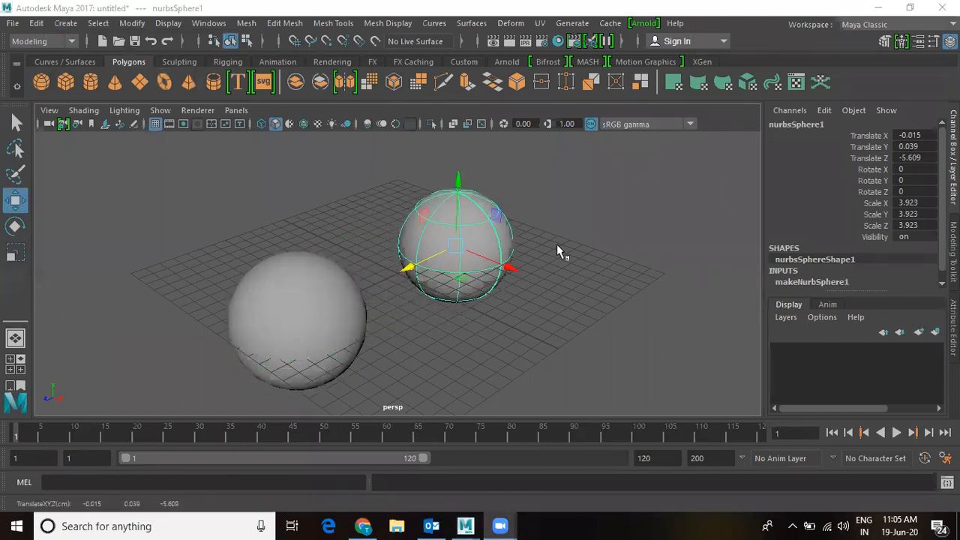
# - Select the polygon and NURBS spheres alternately to compare their surface wireframes up close
pyautogui.click(578, 274)
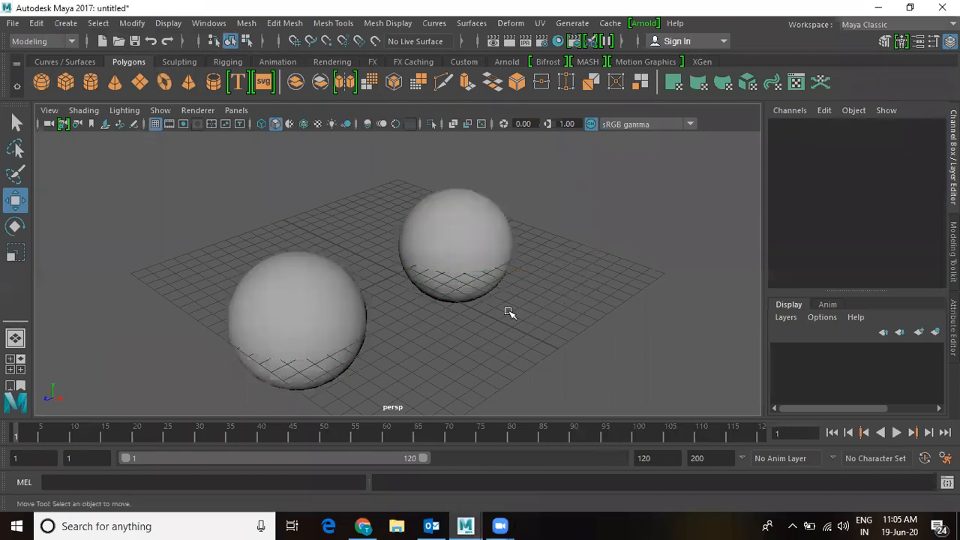
pyautogui.click(330, 317)
pyautogui.click(463, 249)
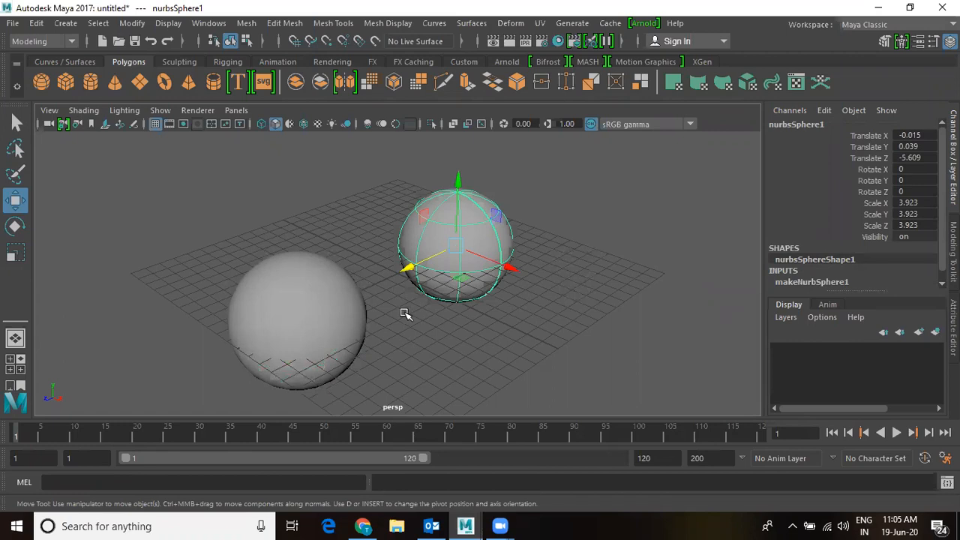
pyautogui.click(328, 320)
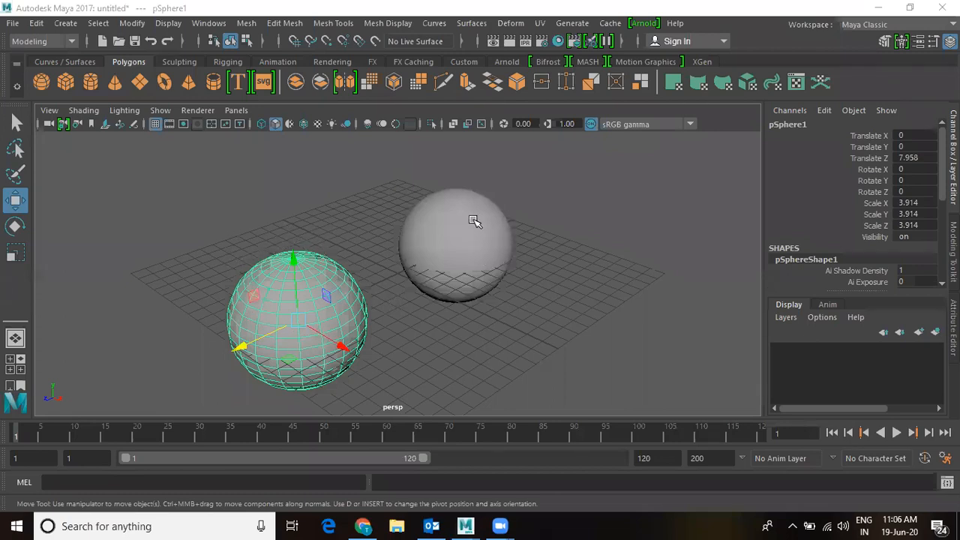
pyautogui.click(495, 287)
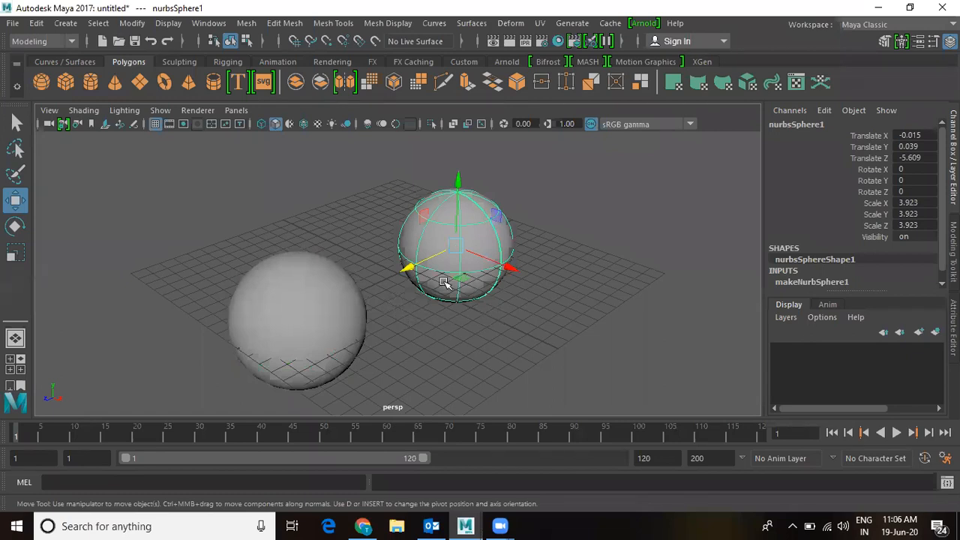
pyautogui.scroll(2, 450, 210)
pyautogui.scroll(1, 450, 210)
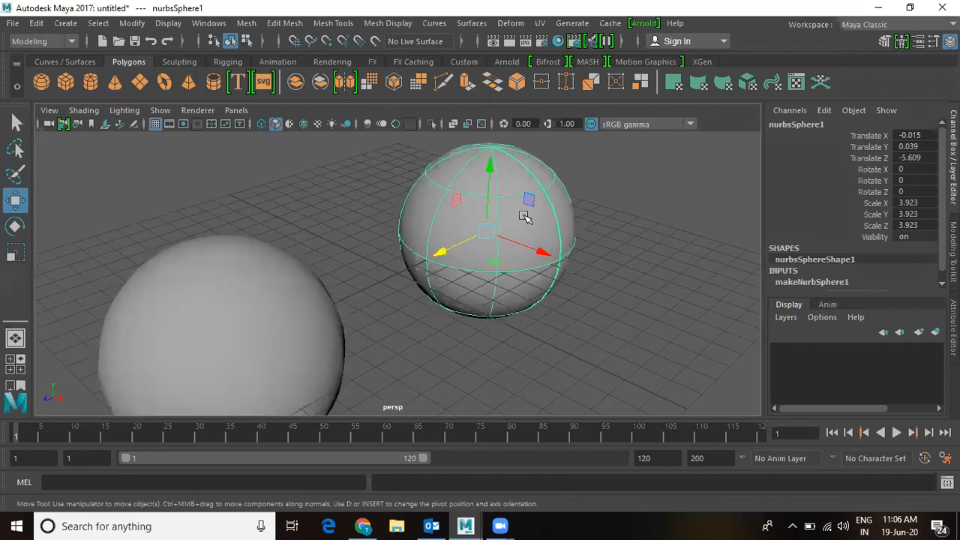
# - Show the polygon sphere's creation attributes to examine its radius and subdivision settings
pyautogui.click(268, 266)
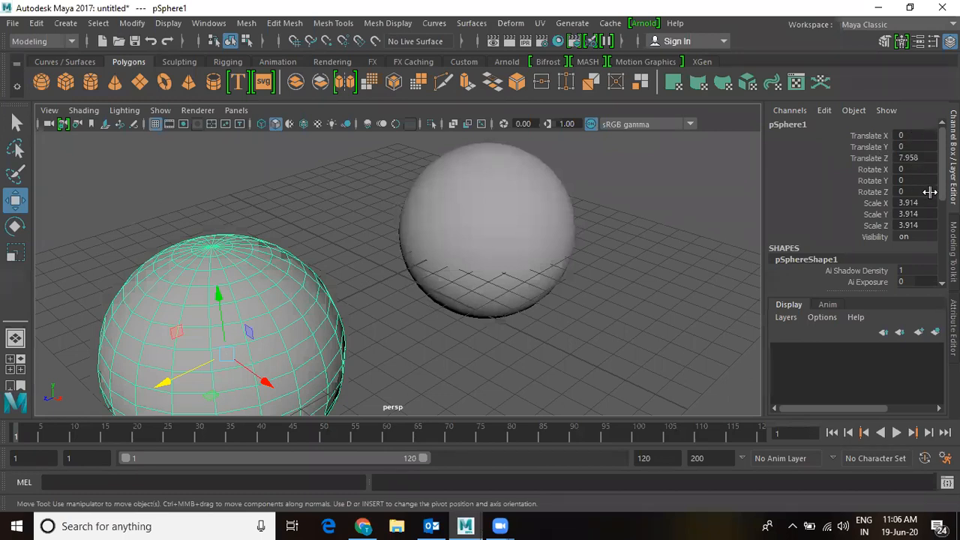
pyautogui.scroll(-2, 929, 193)
pyautogui.scroll(-4, 929, 193)
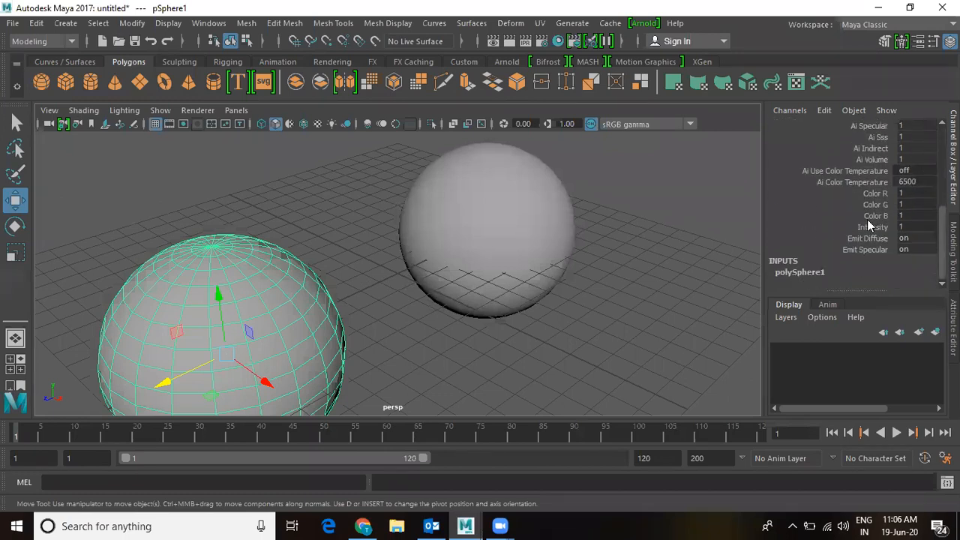
pyautogui.click(799, 275)
pyautogui.scroll(-2, 837, 267)
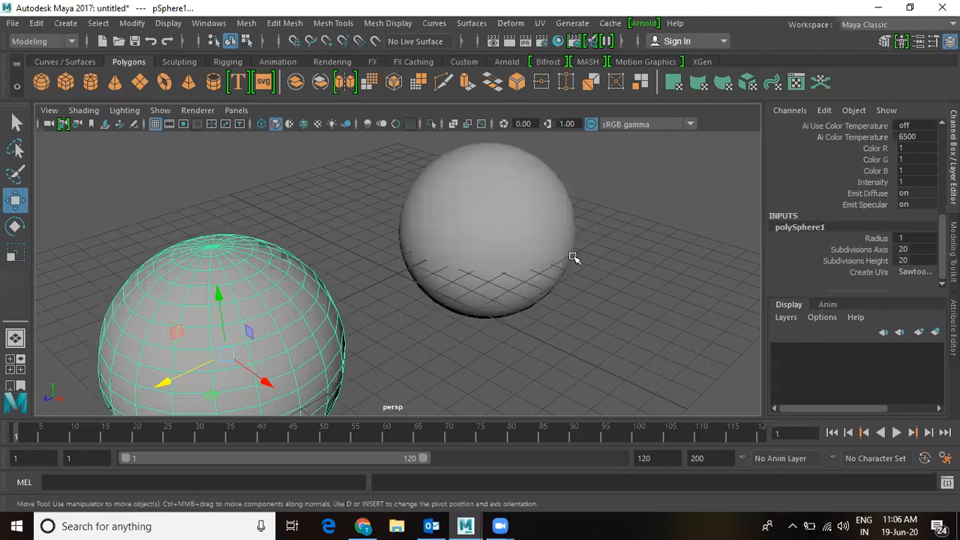
# - Show the NURBS sphere's creation attributes to examine its sweep, degree, sections and spans
pyautogui.click(531, 230)
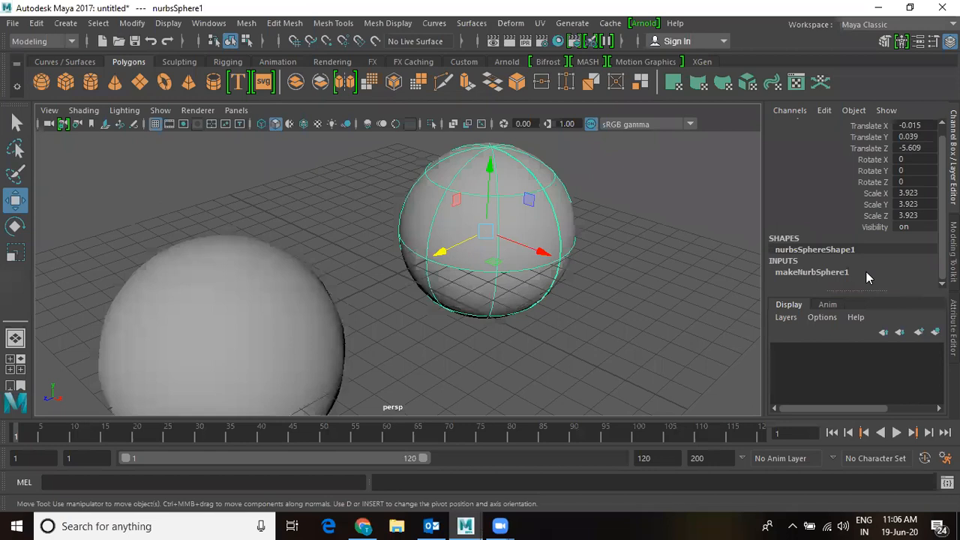
pyautogui.click(833, 273)
pyautogui.scroll(-2, 835, 255)
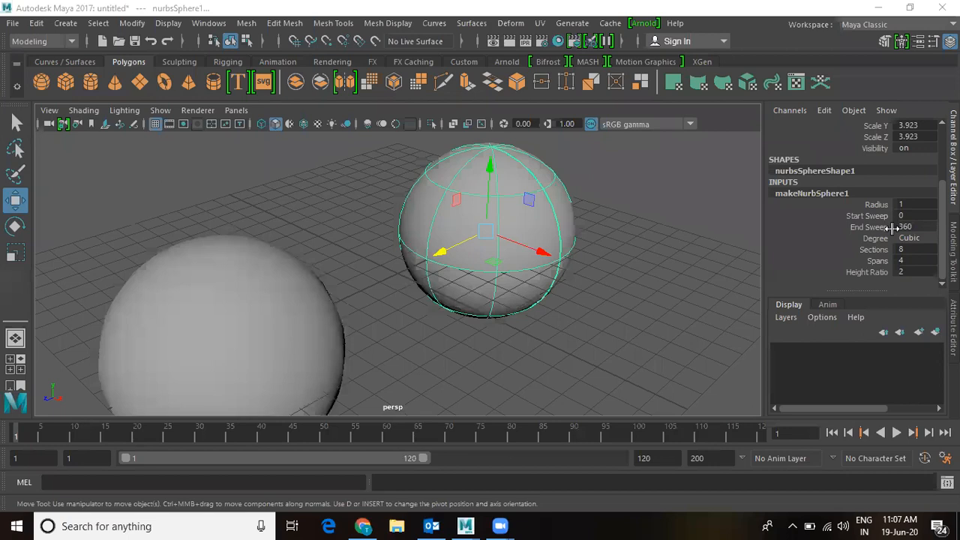
# - Reduce the NURBS sphere's End Sweep to about 282 to open a wedge in its surface
pyautogui.click(863, 216)
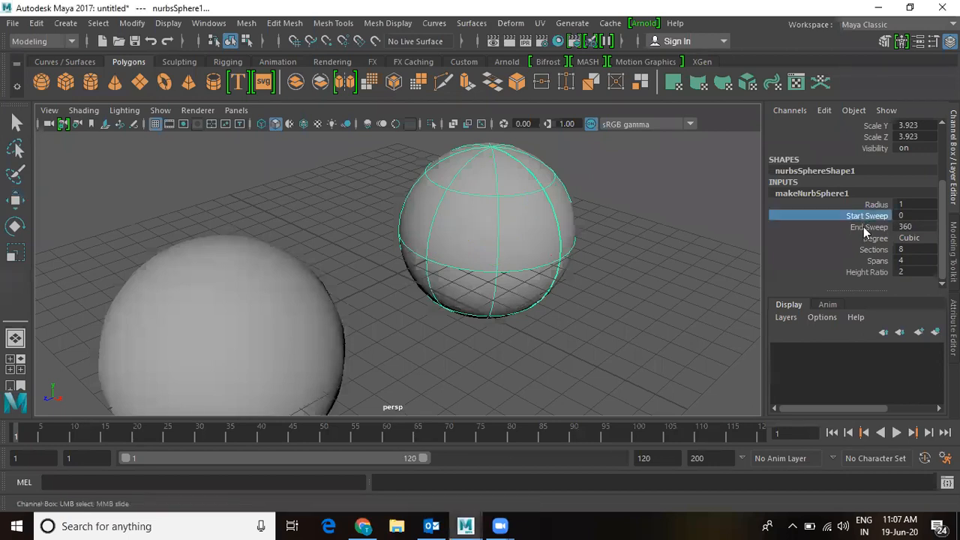
pyautogui.click(863, 227)
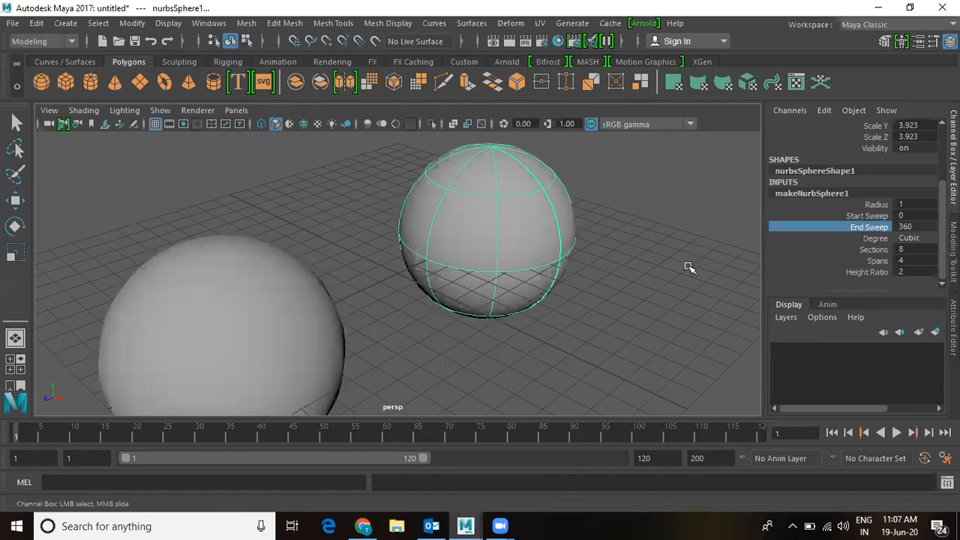
pyautogui.moveTo(671, 270); pyautogui.dragTo(615, 281, button='middle')
pyautogui.keyDown('alt'); pyautogui.moveTo(621, 278); pyautogui.dragTo(540, 273); pyautogui.keyUp('alt')
pyautogui.keyDown('alt'); pyautogui.moveTo(539, 272); pyautogui.dragTo(510, 250, button='middle'); pyautogui.keyUp('alt')
pyautogui.moveTo(510, 251)
pyautogui.keyDown('alt'); pyautogui.mouseDown(button='right')
pyautogui.moveTo(574, 278)
pyautogui.moveTo(495, 257)
pyautogui.mouseUp(button='right'); pyautogui.keyUp('alt')
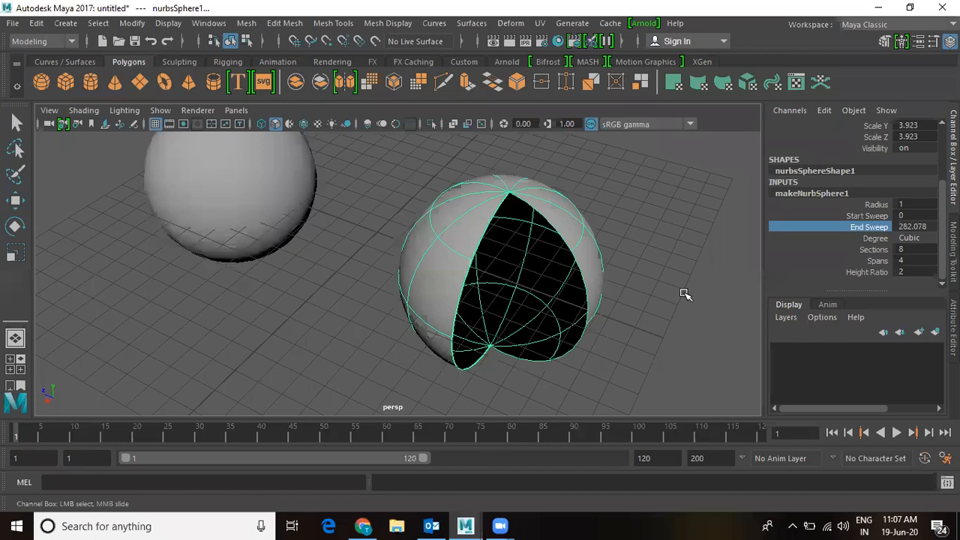
# - Select the polygon sphere and switch it to vertex component mode
pyautogui.scroll(2, 373, 202)
pyautogui.keyDown('alt'); pyautogui.moveTo(401, 211); pyautogui.dragTo(558, 345, button='middle'); pyautogui.keyUp('alt')
pyautogui.click(395, 271)
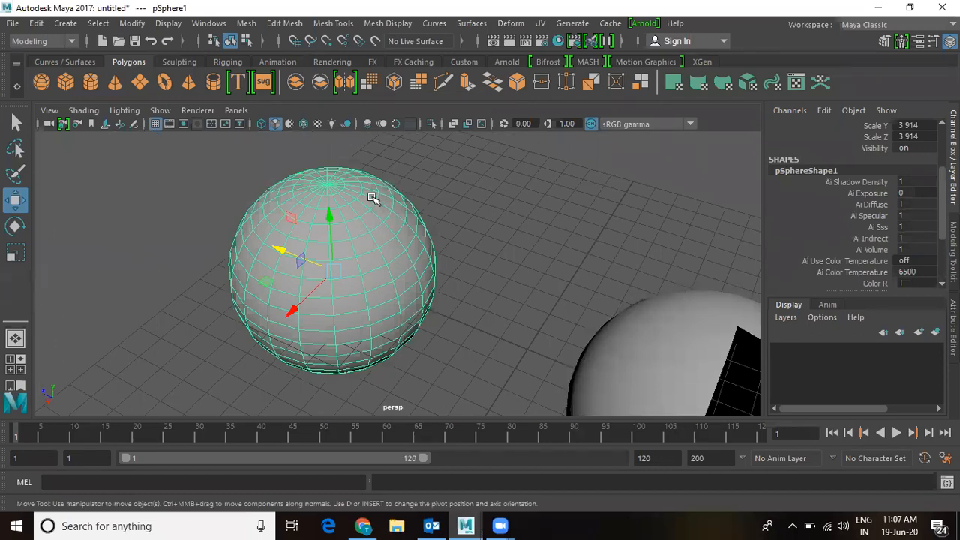
pyautogui.moveTo(379, 122); pyautogui.dragTo(320, 123, button='right')
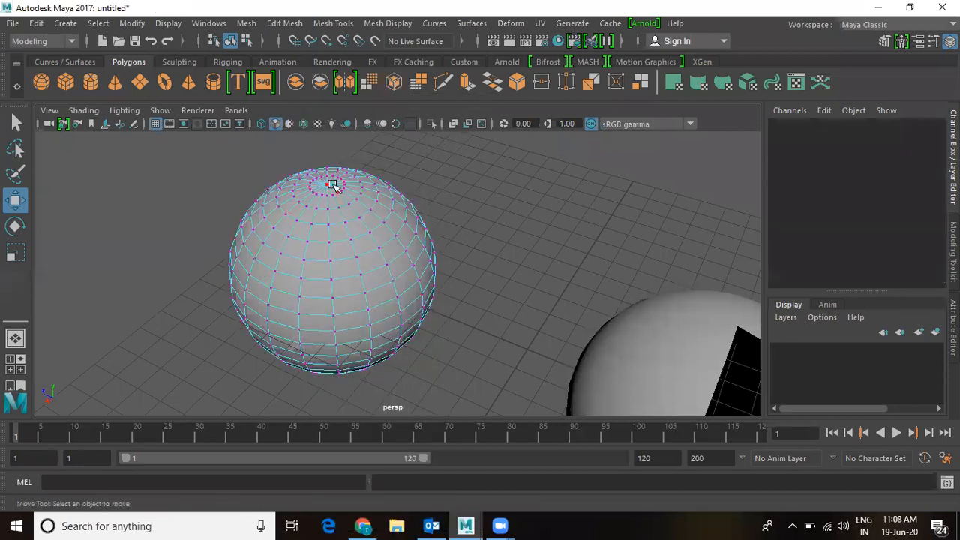
# - Move the polygon sphere's top pole vertex downward to dent the surface inward
pyautogui.scroll(5, 320, 186)
pyautogui.keyDown('alt'); pyautogui.moveTo(374, 246); pyautogui.dragTo(458, 339, button='middle'); pyautogui.keyUp('alt')
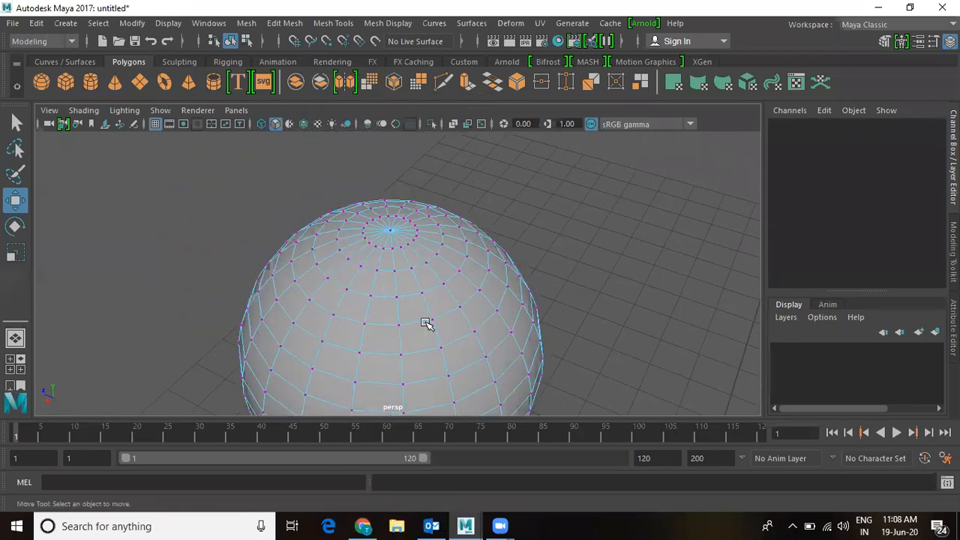
pyautogui.scroll(2, 407, 264)
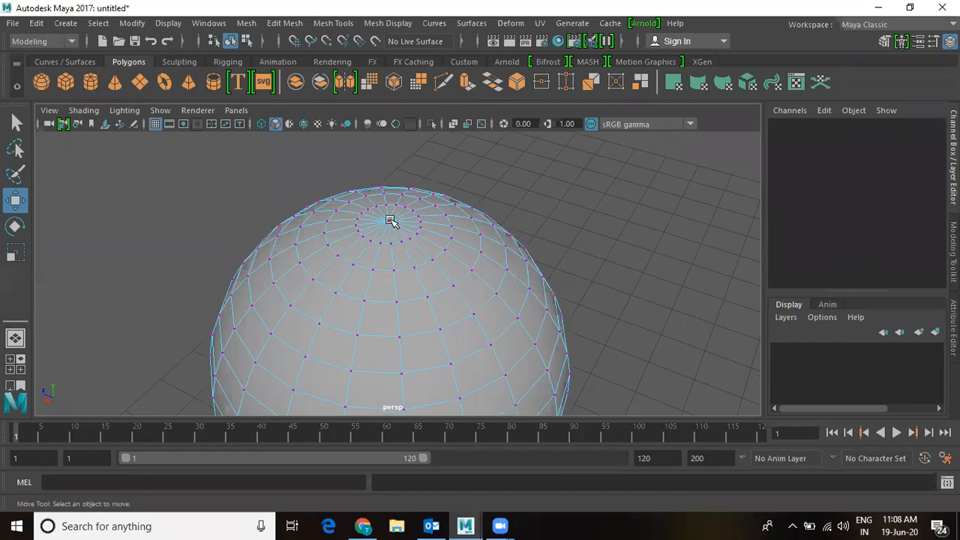
pyautogui.click(390, 220)
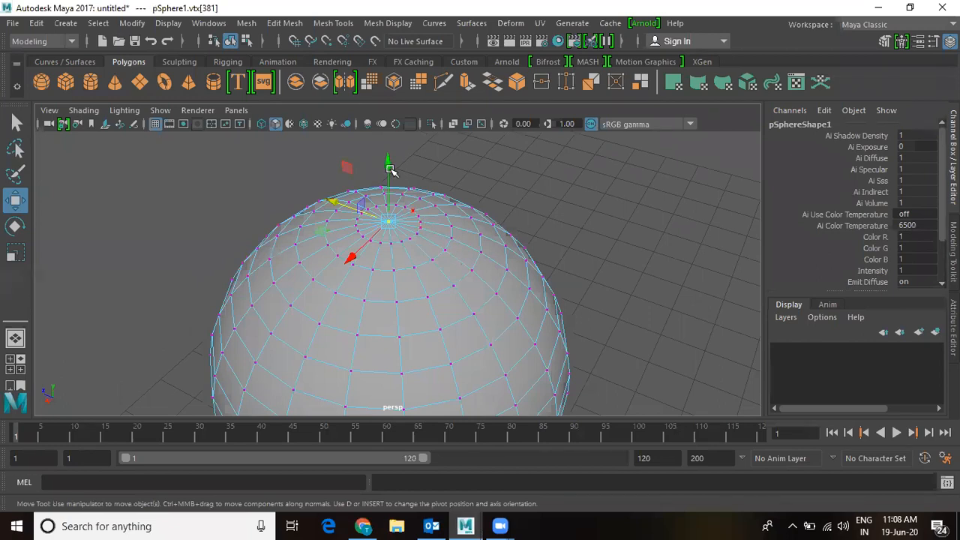
pyautogui.moveTo(387, 163); pyautogui.dragTo(452, 213)
pyautogui.click(535, 214)
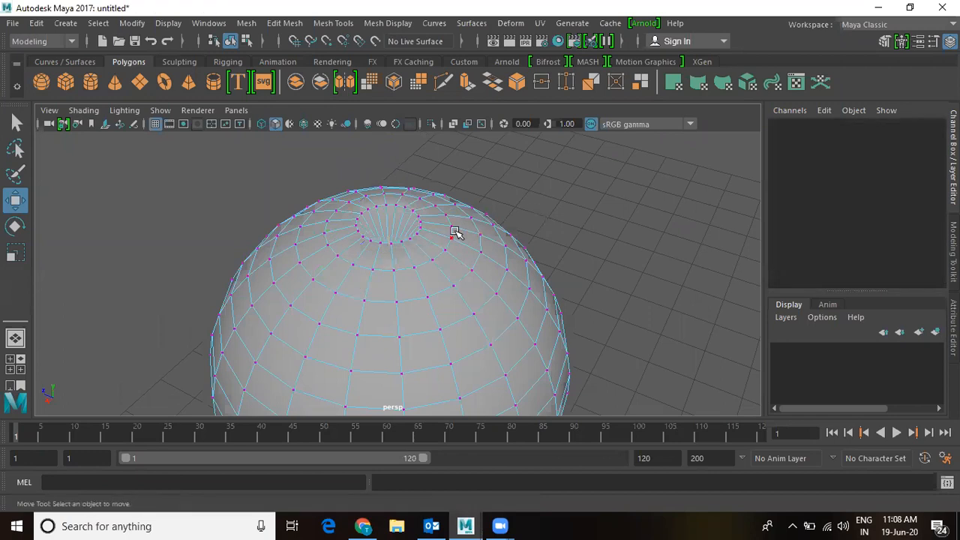
# - Select the NURBS sphere and switch it to control vertex mode
pyautogui.keyDown('alt'); pyautogui.moveTo(453, 230); pyautogui.dragTo(367, 339); pyautogui.keyUp('alt')
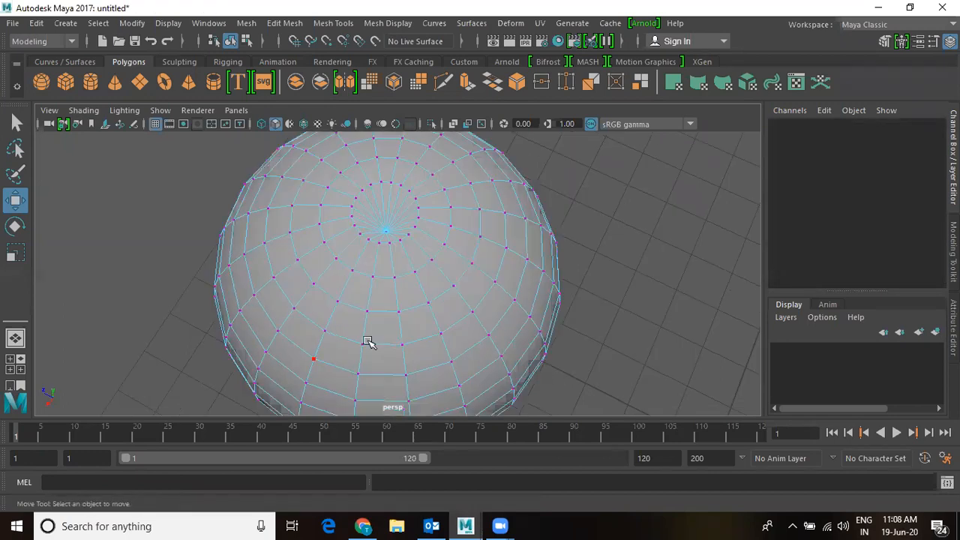
pyautogui.keyDown('alt'); pyautogui.moveTo(578, 296); pyautogui.dragTo(448, 279, button='right'); pyautogui.keyUp('alt')
pyautogui.keyDown('alt'); pyautogui.moveTo(449, 278); pyautogui.dragTo(347, 199); pyautogui.keyUp('alt')
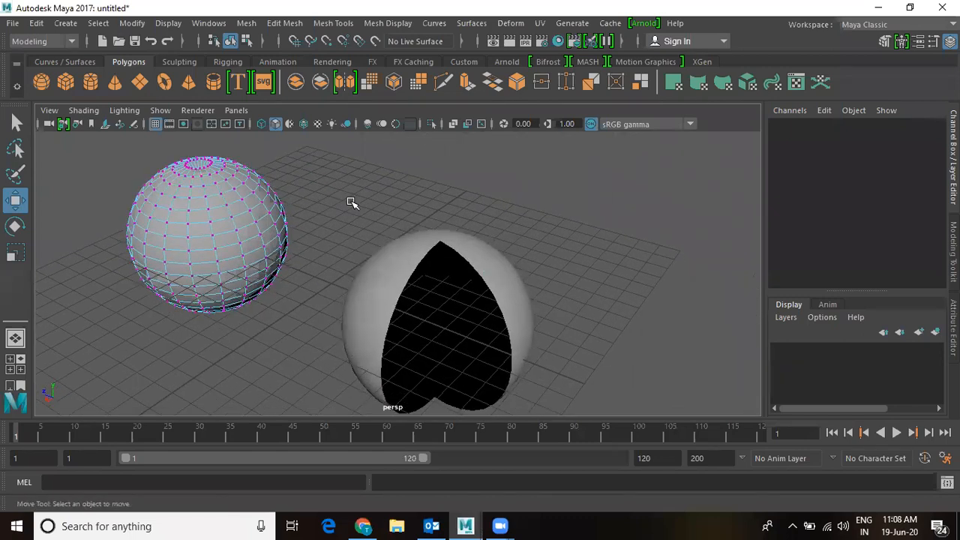
pyautogui.scroll(5, 453, 271)
pyautogui.click(418, 221)
pyautogui.moveTo(436, 212); pyautogui.dragTo(372, 150, button='right')
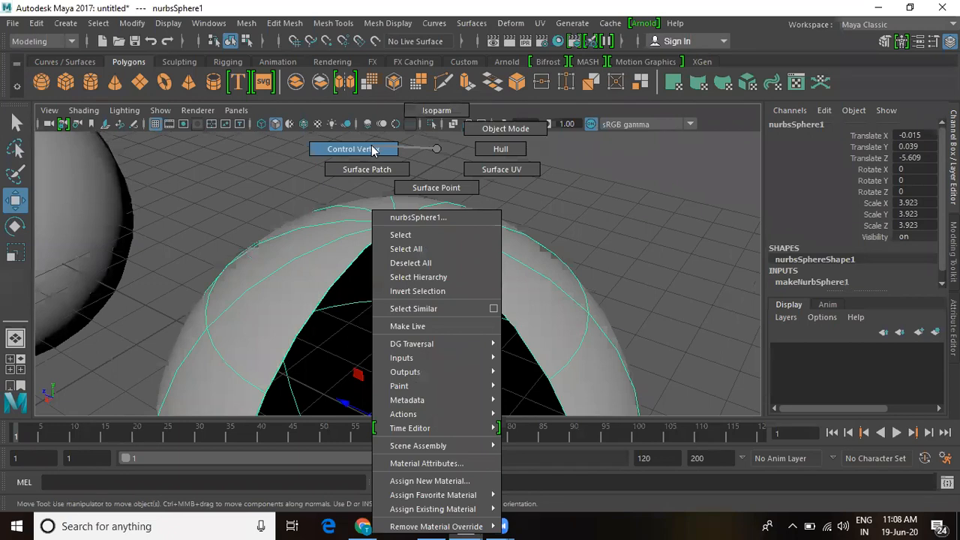
pyautogui.moveTo(372, 149)
pyautogui.mouseDown(button='right')
pyautogui.moveTo(383, 150)
pyautogui.moveTo(368, 148)
pyautogui.mouseUp(button='right')
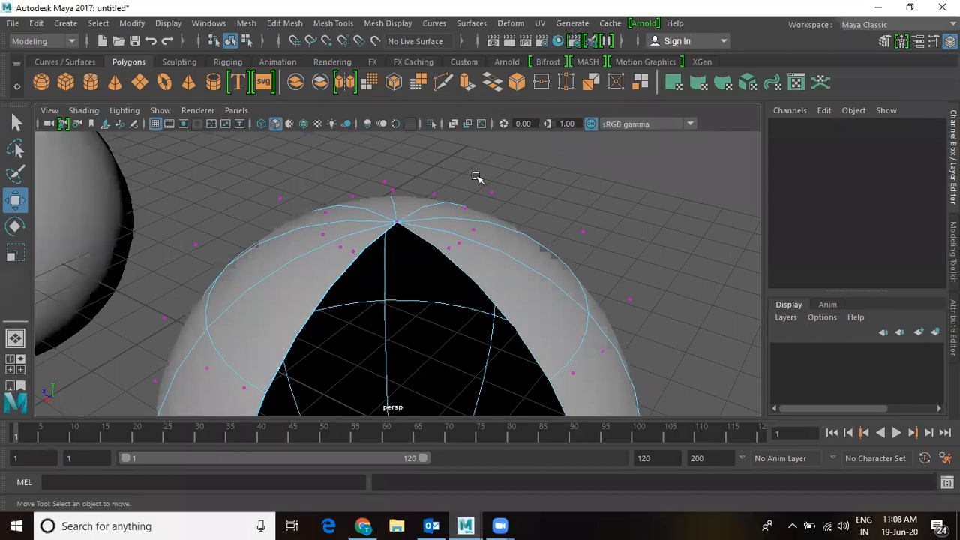
# - Move a control vertex beside the NURBS sphere's top pole slightly upward
pyautogui.click(474, 229)
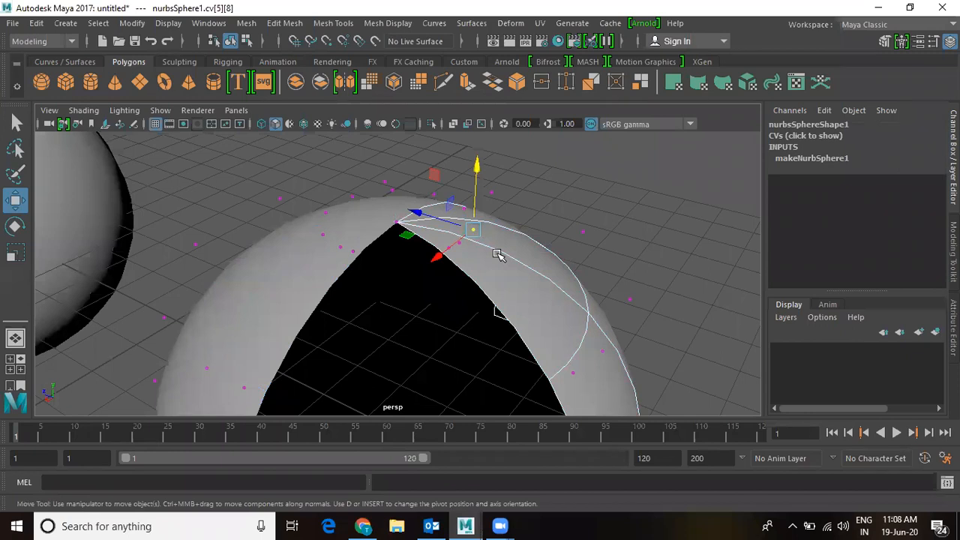
pyautogui.moveTo(417, 212); pyautogui.dragTo(469, 229)
pyautogui.moveTo(477, 166); pyautogui.dragTo(472, 133)
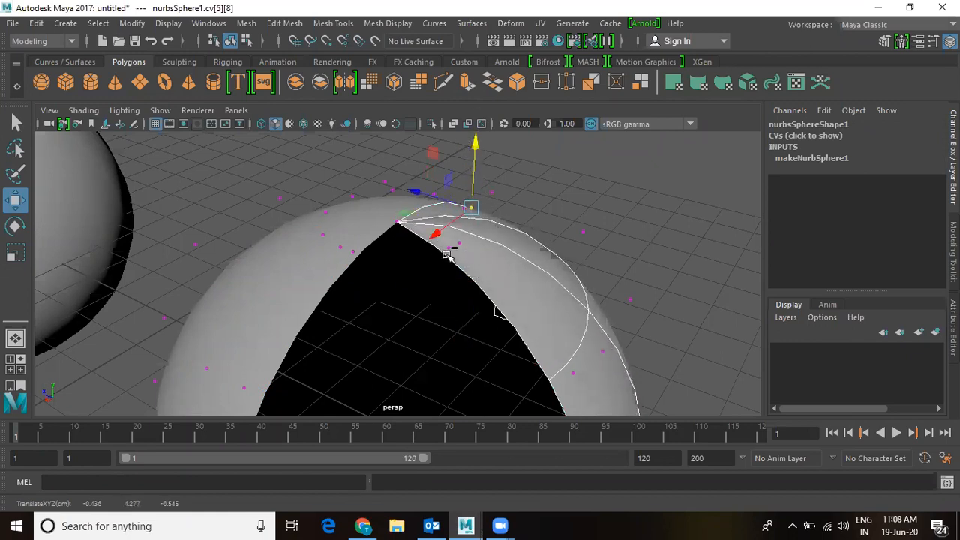
# - Pull the first pole control vertex of the NURBS sphere along Z, across the tip of the open wedge
pyautogui.click(398, 223)
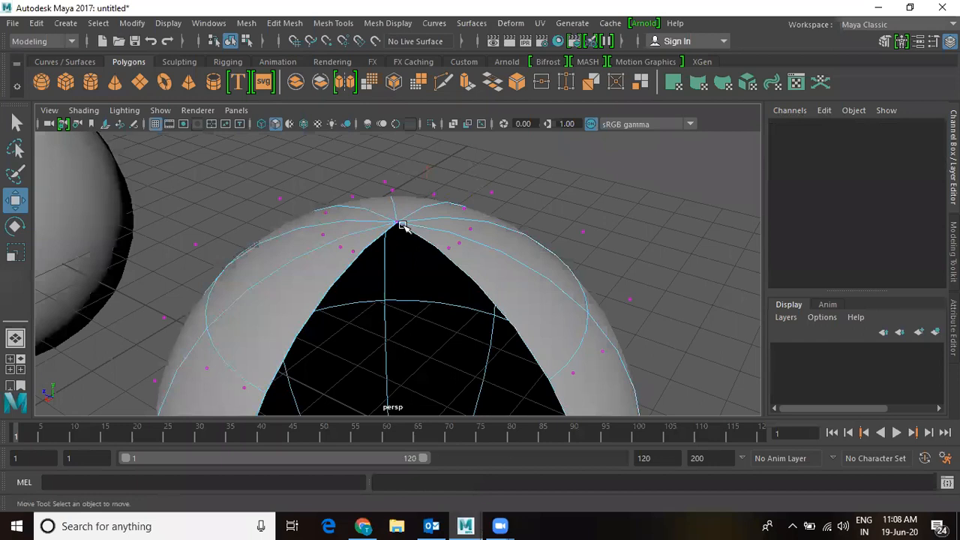
pyautogui.click(396, 222)
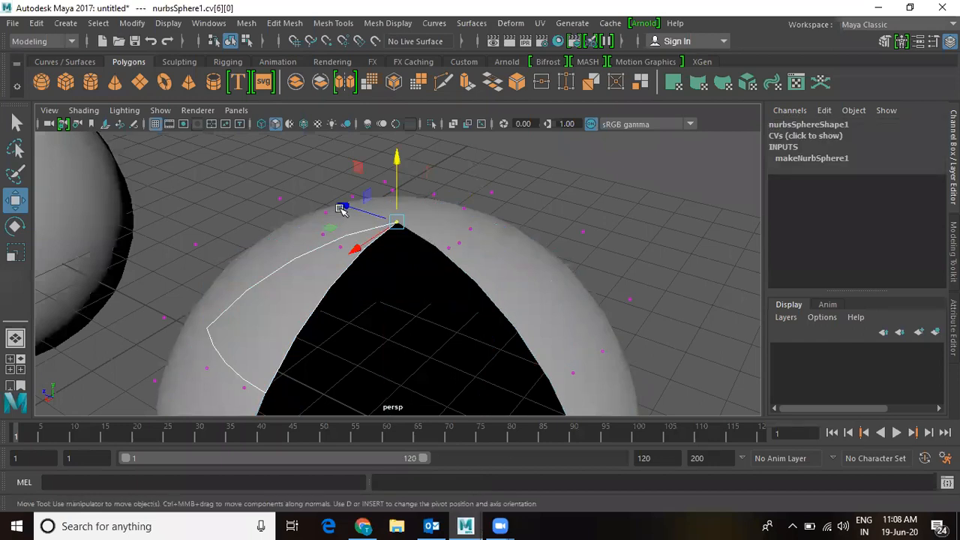
pyautogui.moveTo(347, 209); pyautogui.dragTo(552, 198)
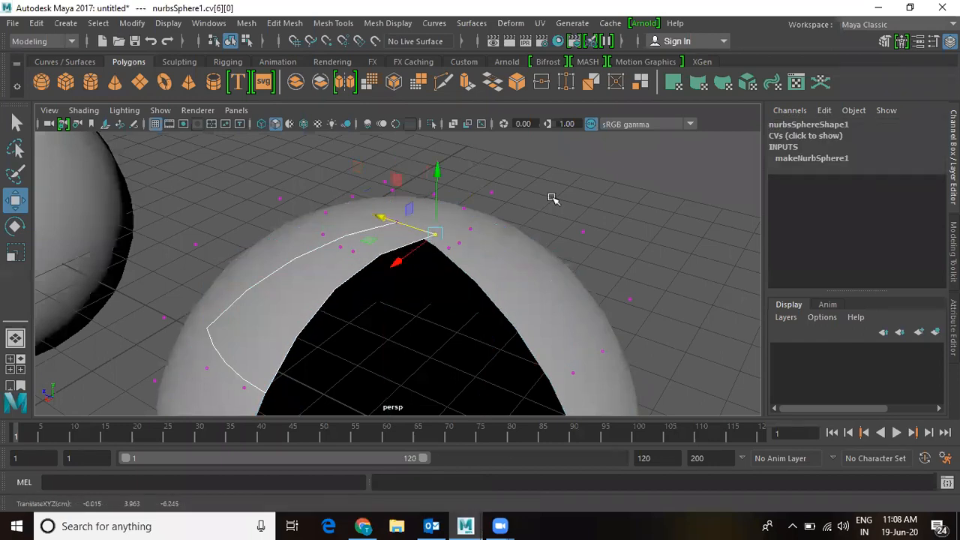
pyautogui.click(622, 188)
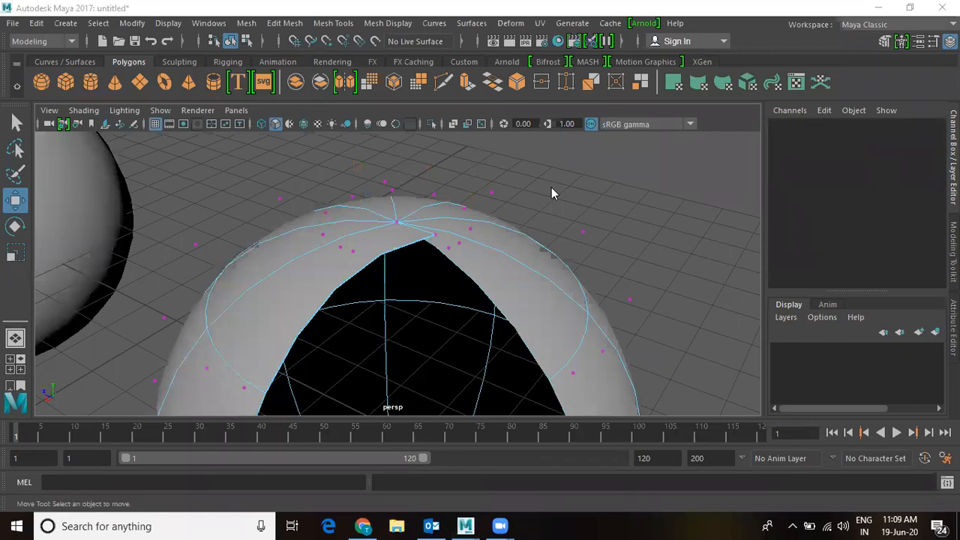
# - Separate three more overlapping control vertices at the NURBS sphere's pole, moving two along X in opposite directions and one along Z
pyautogui.click(398, 219)
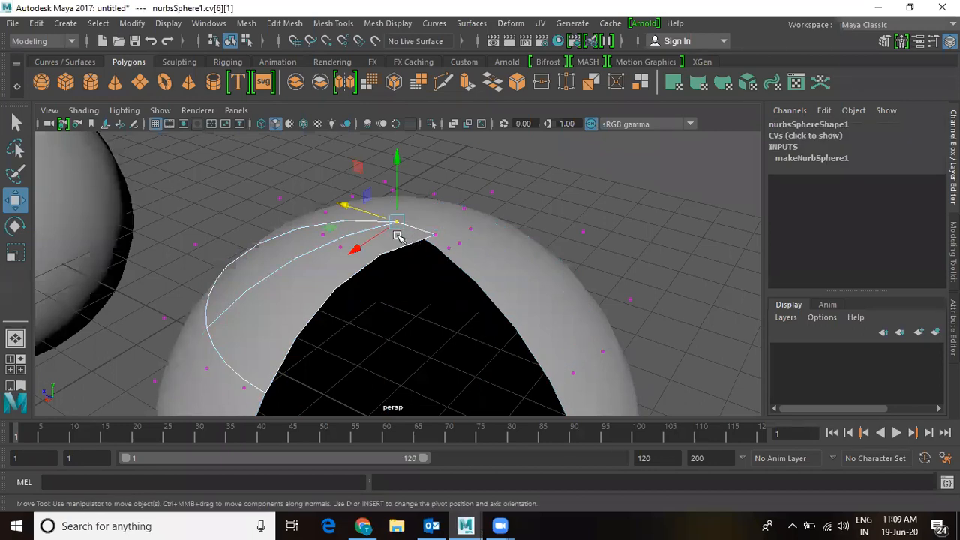
pyautogui.moveTo(356, 248); pyautogui.dragTo(393, 236)
pyautogui.click(582, 182)
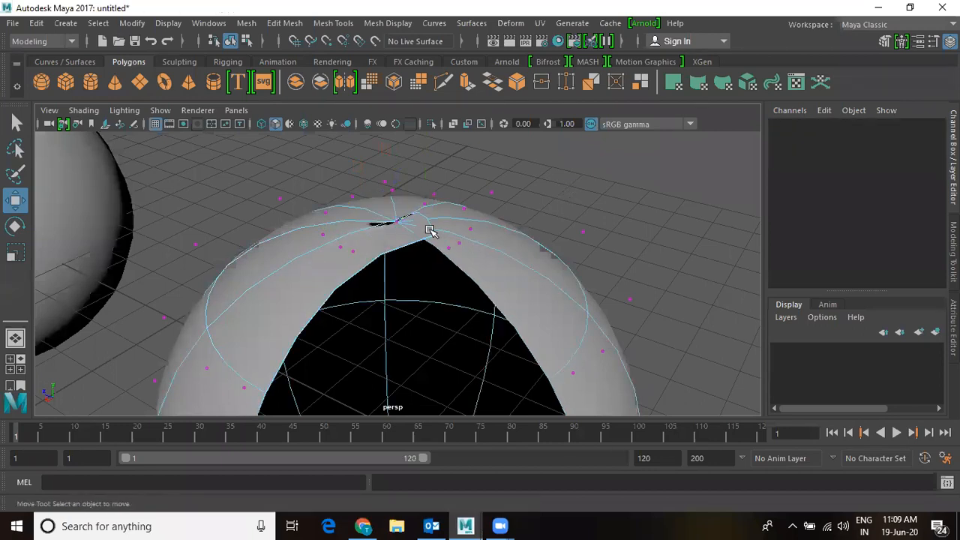
pyautogui.click(399, 221)
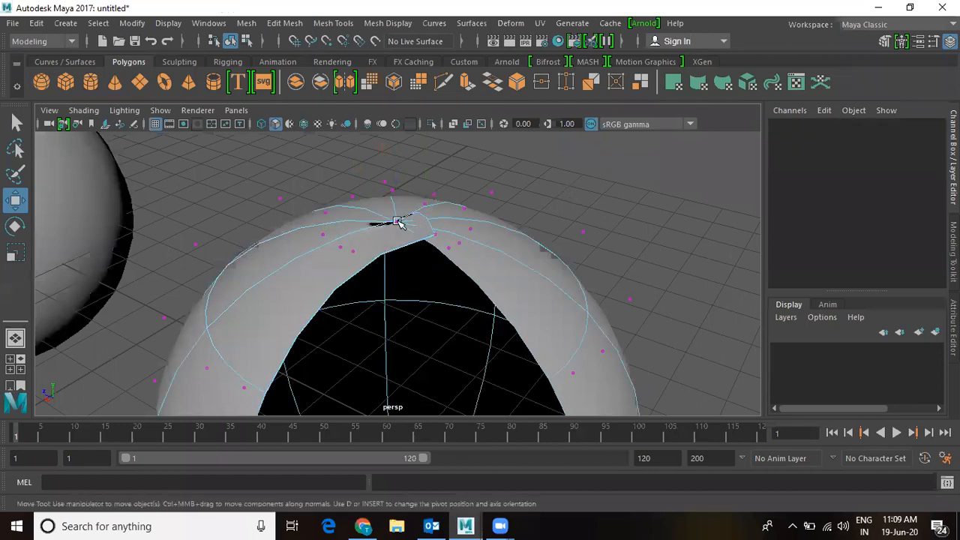
pyautogui.moveTo(354, 251); pyautogui.dragTo(325, 262)
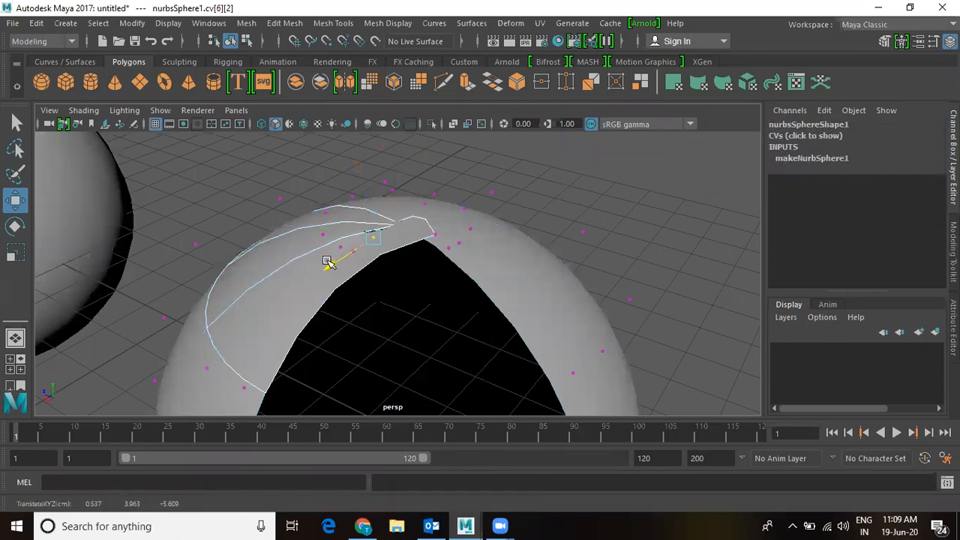
pyautogui.click(397, 221)
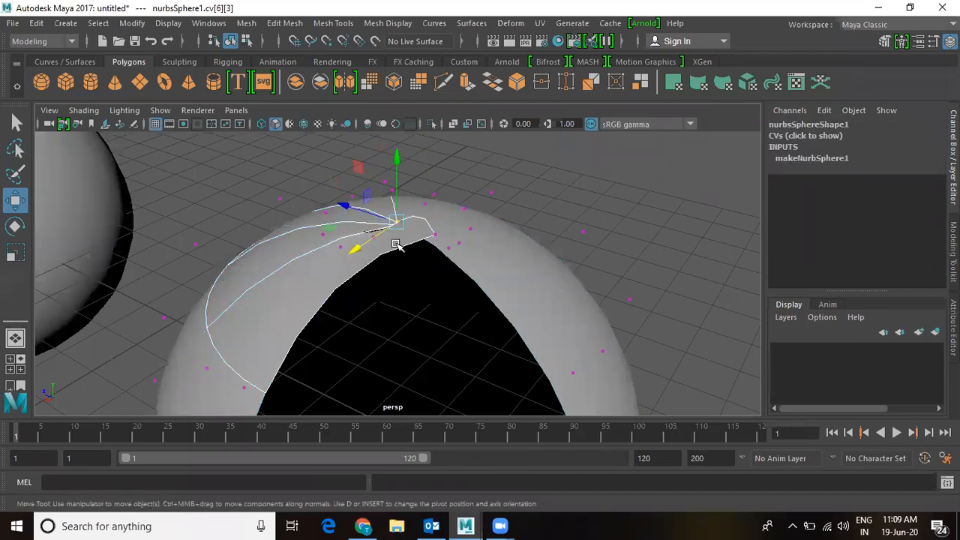
pyautogui.moveTo(397, 246); pyautogui.dragTo(397, 246, button='middle')
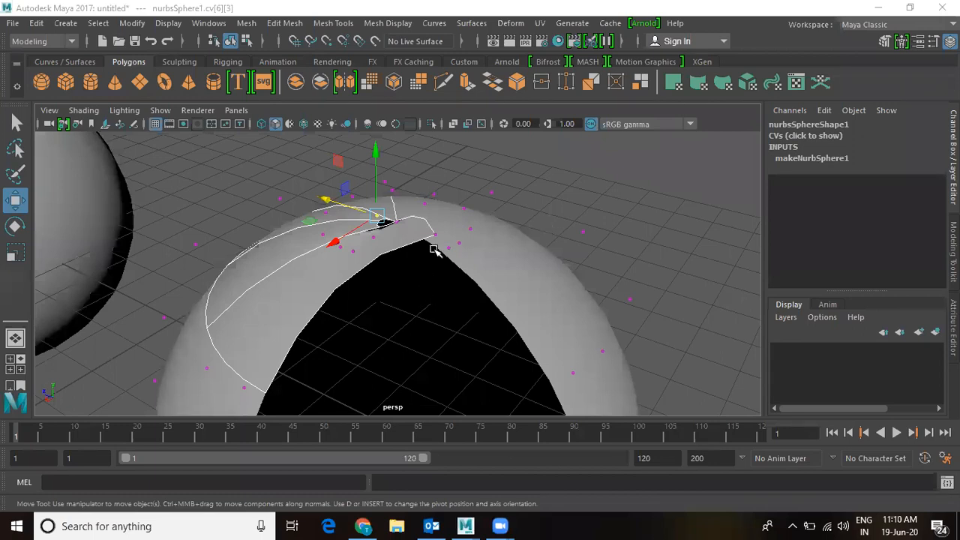
# - Create a NURBS plane, place it beside the spheres and scale it up
pyautogui.keyDown('alt'); pyautogui.moveTo(607, 240); pyautogui.dragTo(410, 207, button='right'); pyautogui.keyUp('alt')
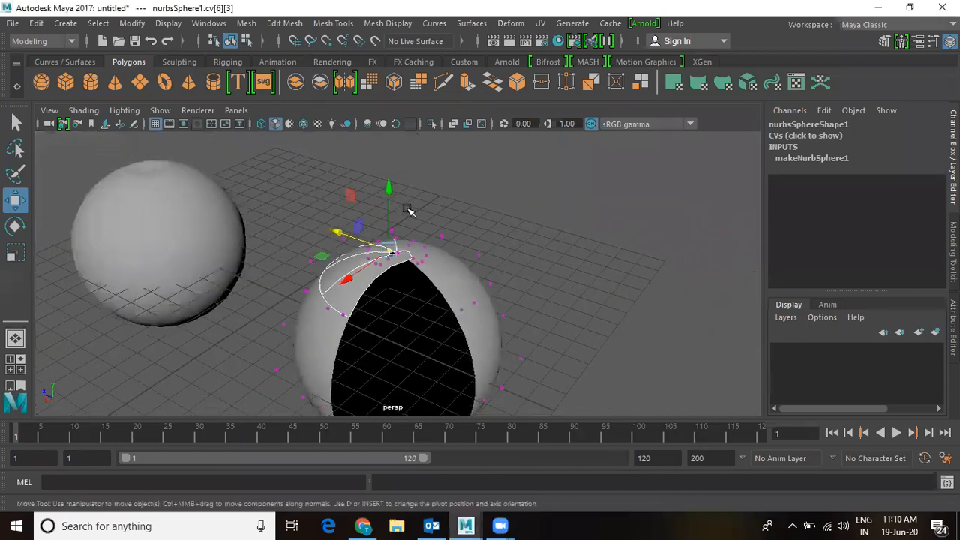
pyautogui.keyDown('alt'); pyautogui.moveTo(410, 208); pyautogui.dragTo(282, 228); pyautogui.keyUp('alt')
pyautogui.click(66, 23)
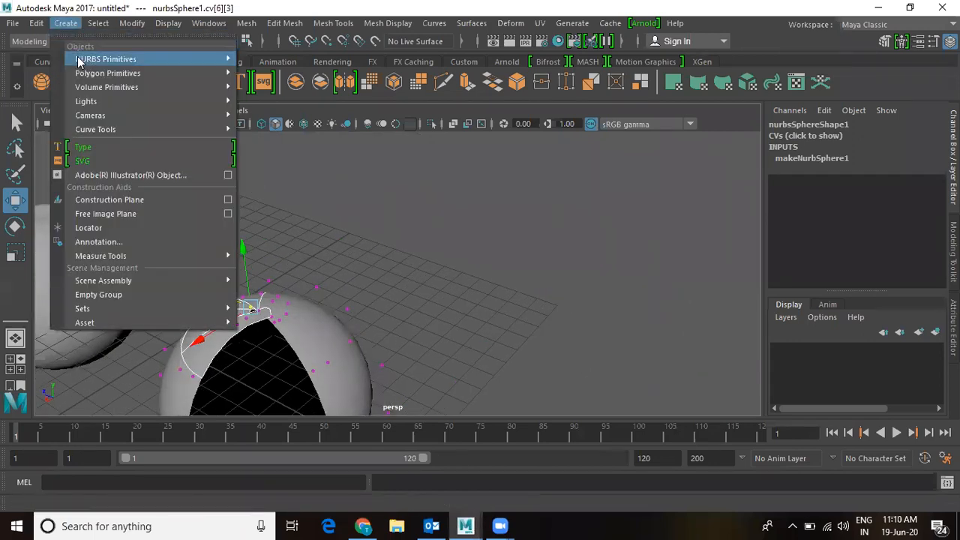
pyautogui.moveTo(97, 60)
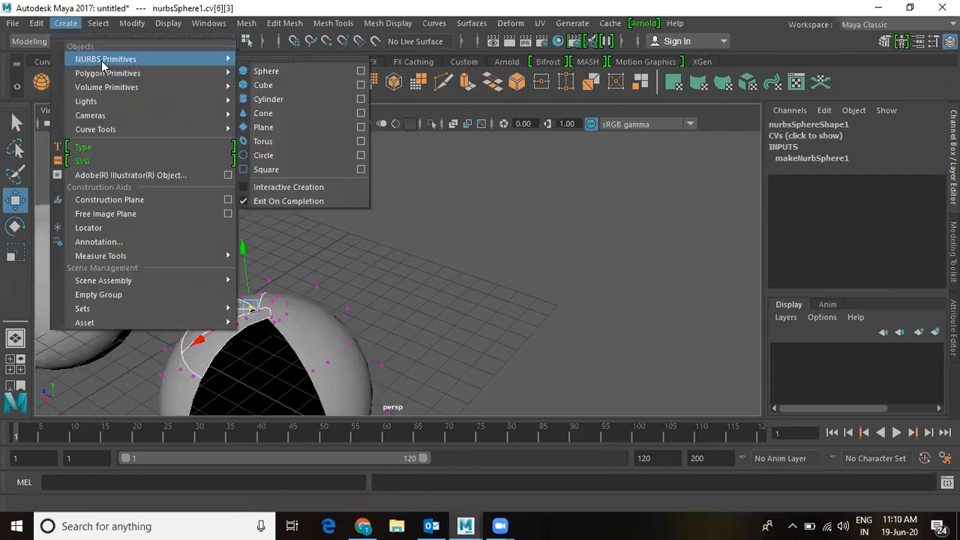
pyautogui.click(275, 126)
pyautogui.moveTo(111, 380); pyautogui.dragTo(368, 313)
pyautogui.press('r')
pyautogui.moveTo(361, 229); pyautogui.dragTo(420, 424)
# - Switch the NURBS plane to control vertex mode and select the corner and middle control vertices along its far edge
pyautogui.moveTo(493, 149); pyautogui.dragTo(415, 149, button='right')
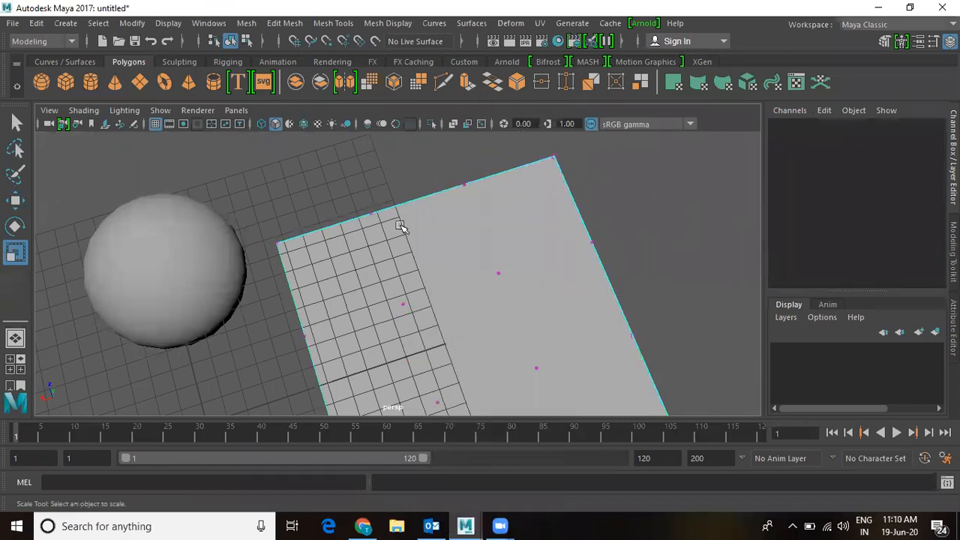
pyautogui.moveTo(336, 217); pyautogui.dragTo(505, 226)
pyautogui.moveTo(533, 150); pyautogui.dragTo(582, 181)
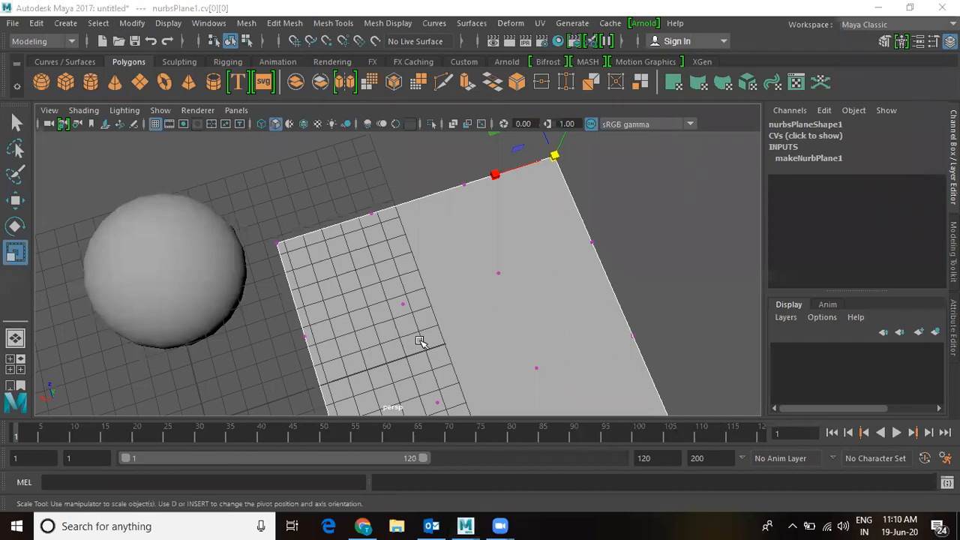
pyautogui.moveTo(225, 165); pyautogui.dragTo(600, 229)
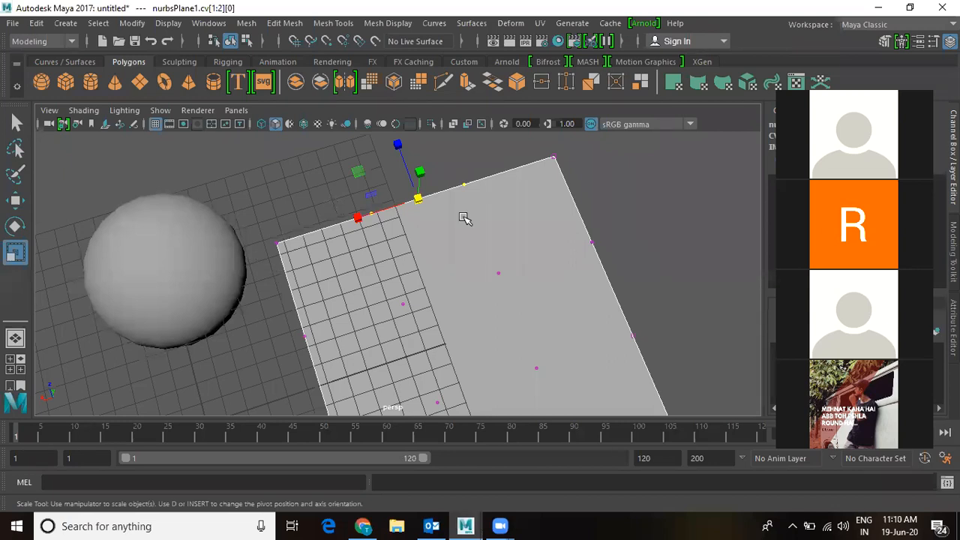
# - Select the NURBS sphere and the polygon sphere in turn to compare their wireframes around the edited poles
pyautogui.keyDown('alt'); pyautogui.moveTo(439, 259); pyautogui.dragTo(517, 237); pyautogui.keyUp('alt')
pyautogui.keyDown('alt'); pyautogui.moveTo(518, 237); pyautogui.dragTo(516, 289, button='right'); pyautogui.keyUp('alt')
pyautogui.click(464, 166)
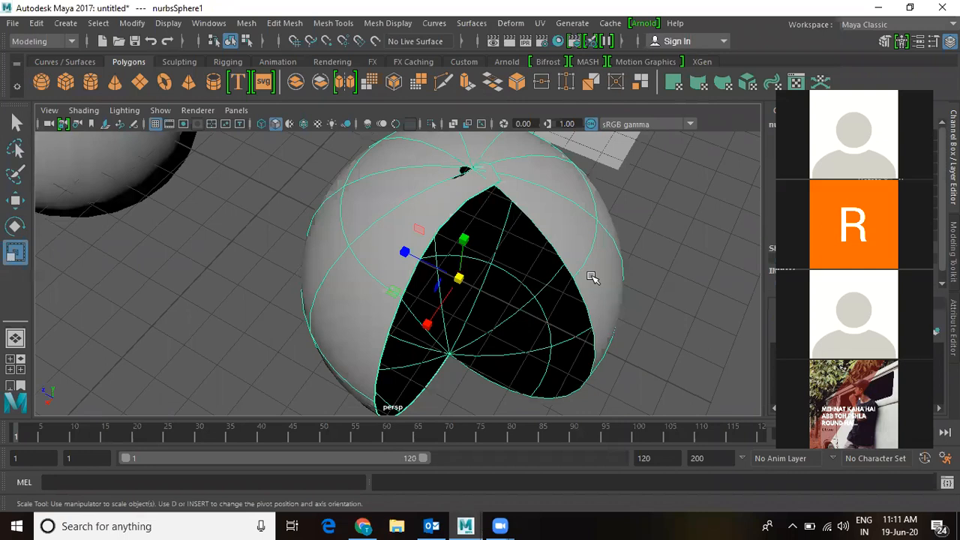
pyautogui.scroll(-6, 656, 326)
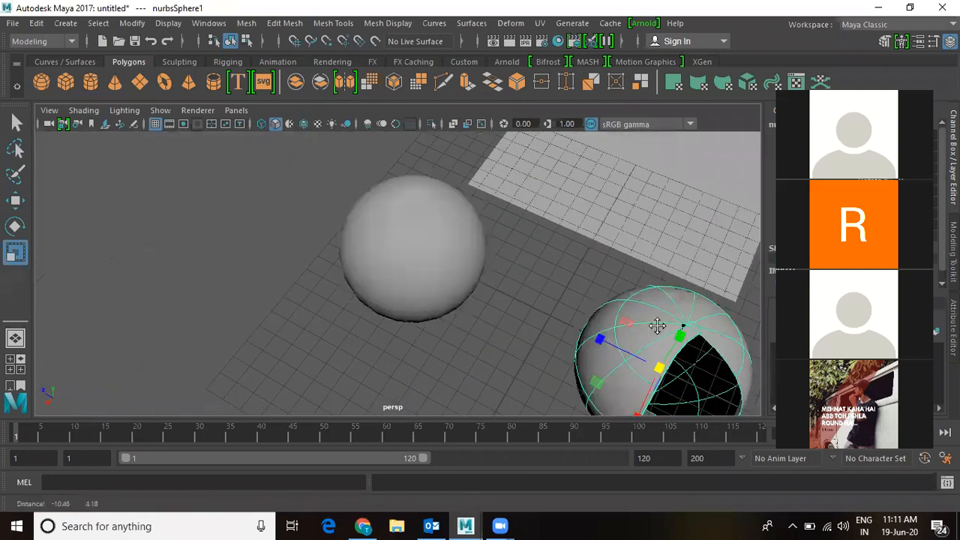
pyautogui.keyDown('alt'); pyautogui.moveTo(656, 325); pyautogui.dragTo(473, 234); pyautogui.keyUp('alt')
pyautogui.scroll(3, 512, 238)
pyautogui.click(512, 237)
pyautogui.keyDown('alt'); pyautogui.moveTo(473, 234); pyautogui.dragTo(411, 298, button='middle'); pyautogui.keyUp('alt')
pyautogui.keyDown('alt'); pyautogui.moveTo(411, 298); pyautogui.dragTo(532, 322, button='right'); pyautogui.keyUp('alt')
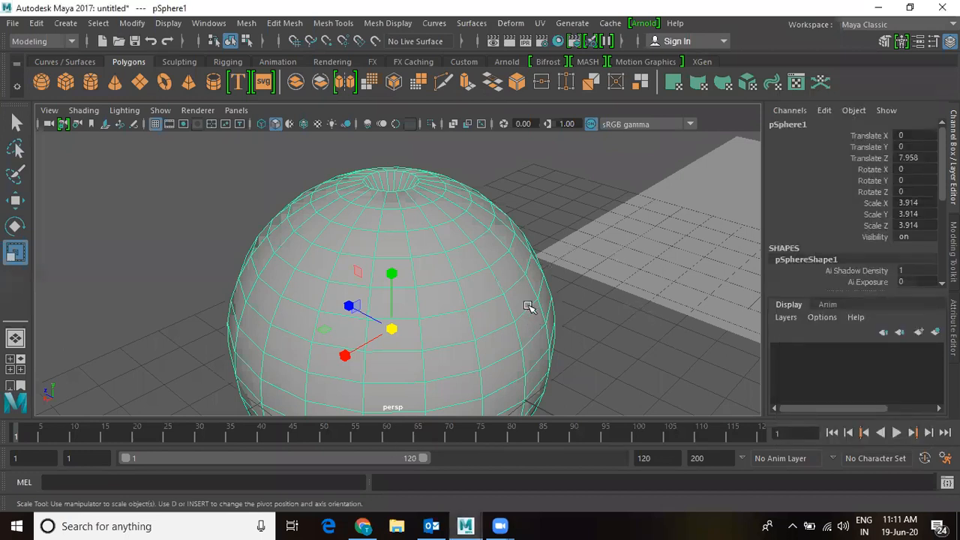
# - Delete the polygon sphere, the NURBS plane and the NURBS sphere to empty the scene
pyautogui.scroll(-3, 613, 266)
pyautogui.click(612, 265)
pyautogui.moveTo(379, 186); pyautogui.dragTo(630, 344)
pyautogui.scroll(-2, 611, 356)
pyautogui.scroll(-2, 610, 356)
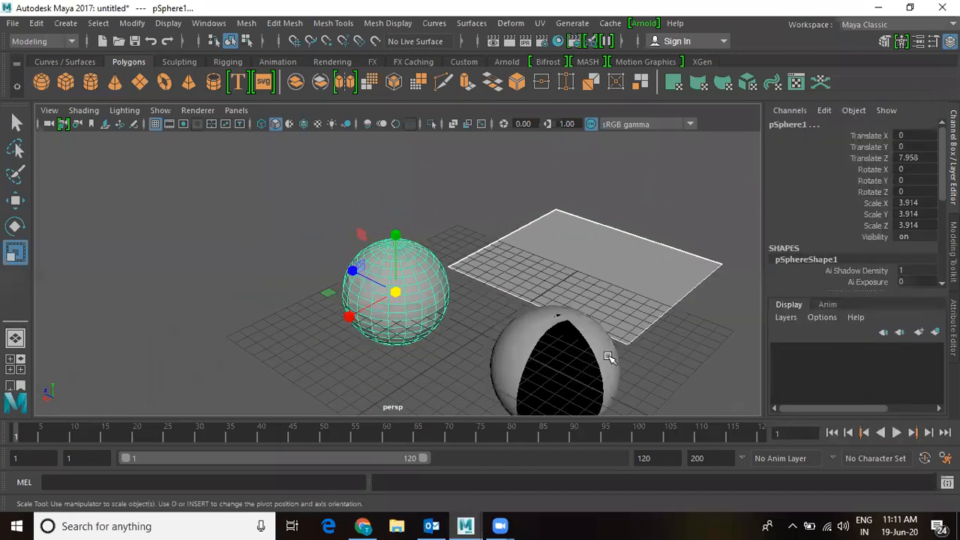
pyautogui.press('Delete')
pyautogui.click(535, 332)
pyautogui.press('Delete')
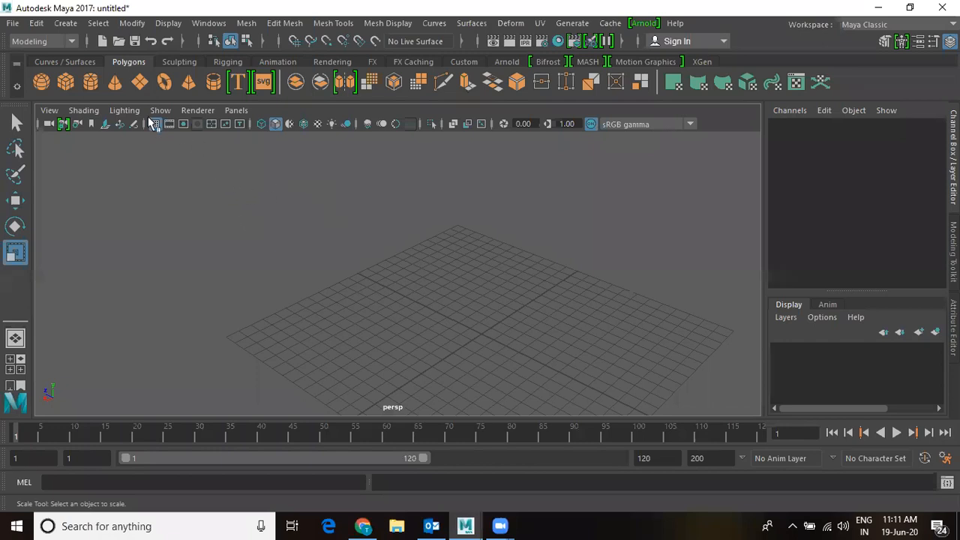
# - Draw an open, looping curve across the grid with the CV Curve Tool, using 14 control vertices
pyautogui.click(66, 24)
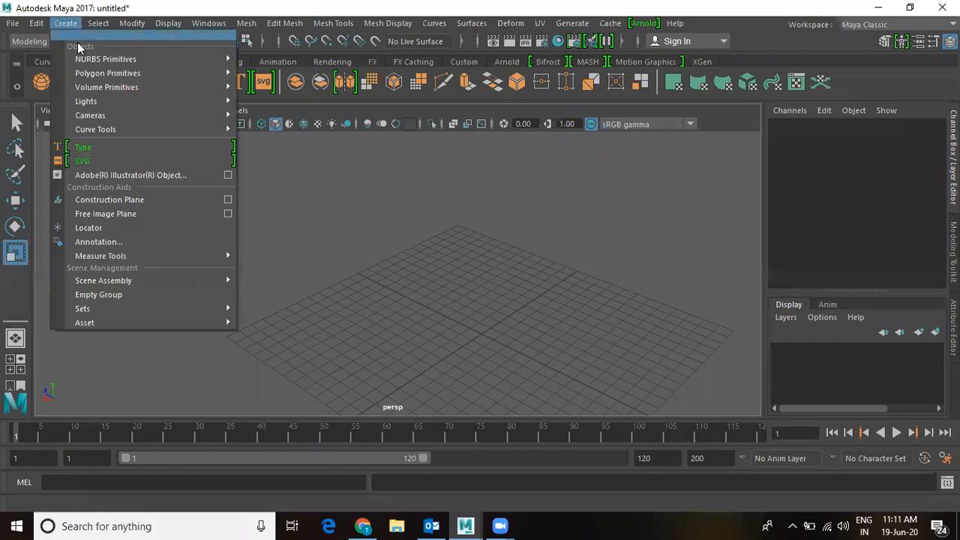
pyautogui.moveTo(96, 132)
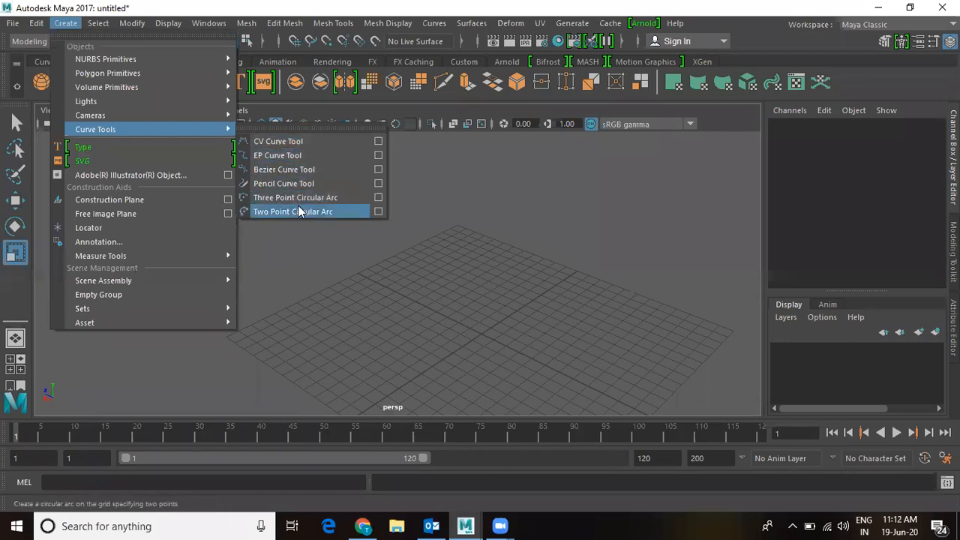
pyautogui.click(287, 140)
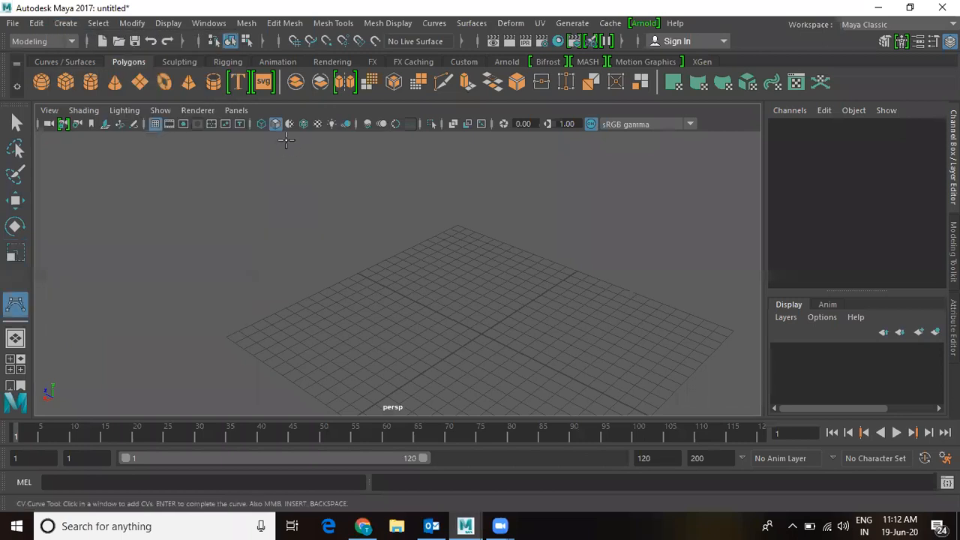
pyautogui.click(351, 366)
pyautogui.click(352, 324)
pyautogui.click(388, 301)
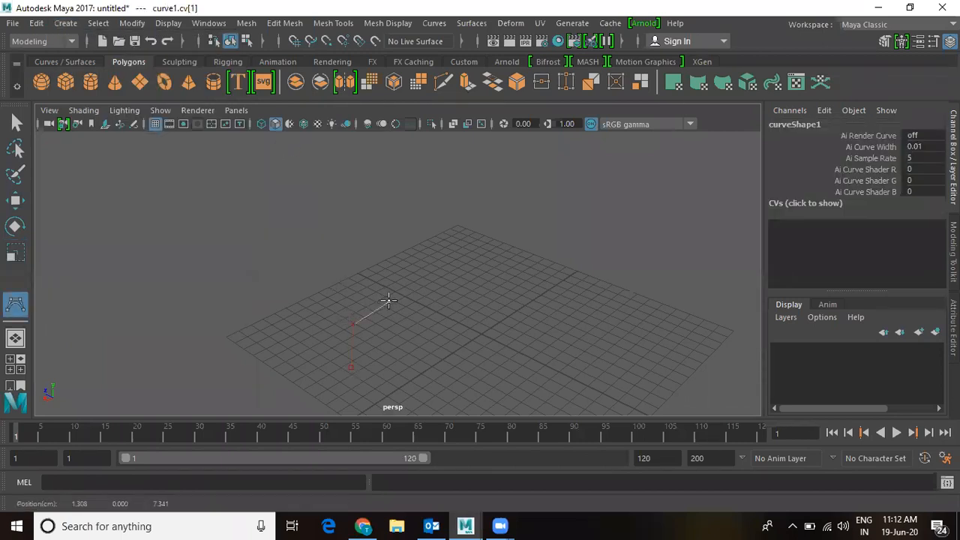
pyautogui.click(452, 289)
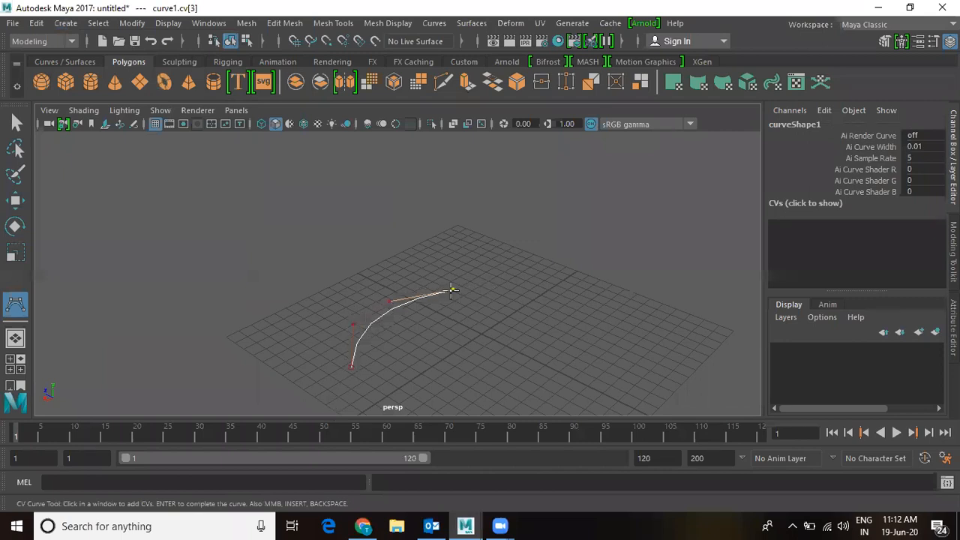
pyautogui.click(512, 275)
pyautogui.click(542, 245)
pyautogui.click(572, 233)
pyautogui.click(636, 267)
pyautogui.click(637, 300)
pyautogui.click(621, 308)
pyautogui.click(573, 329)
pyautogui.click(537, 331)
pyautogui.click(484, 371)
pyautogui.click(433, 389)
pyautogui.click(418, 381)
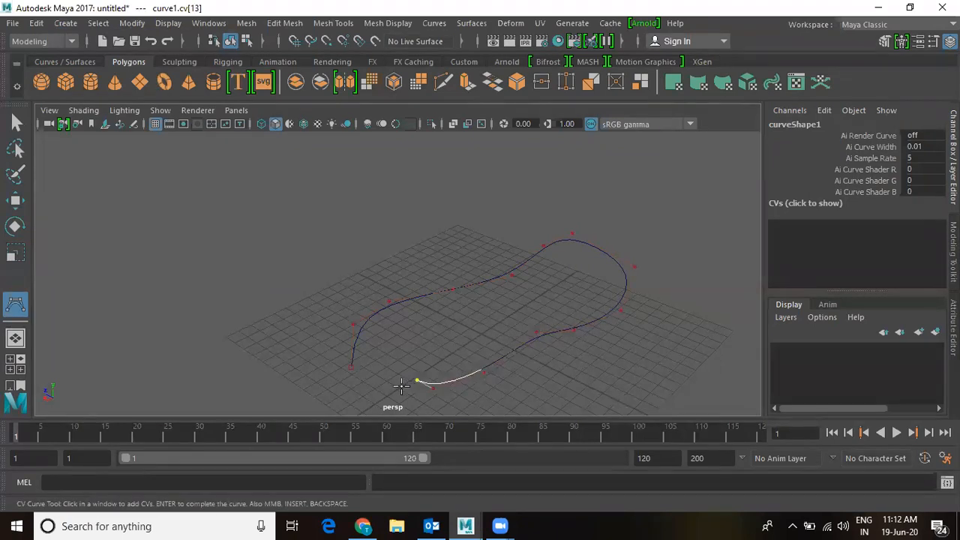
pyautogui.press('r')
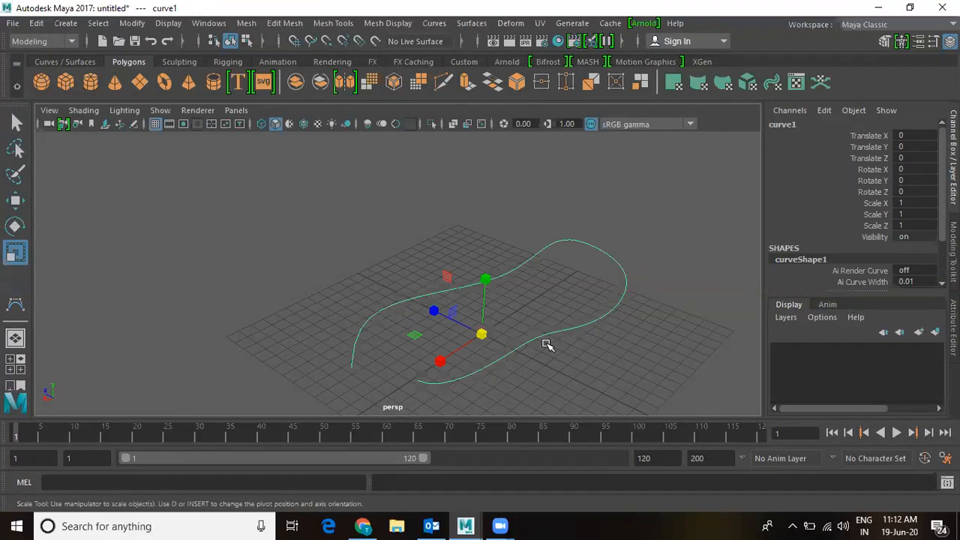
# - Close the looping curve with Open/Close, and apply the same command again to reopen it
pyautogui.click(434, 24)
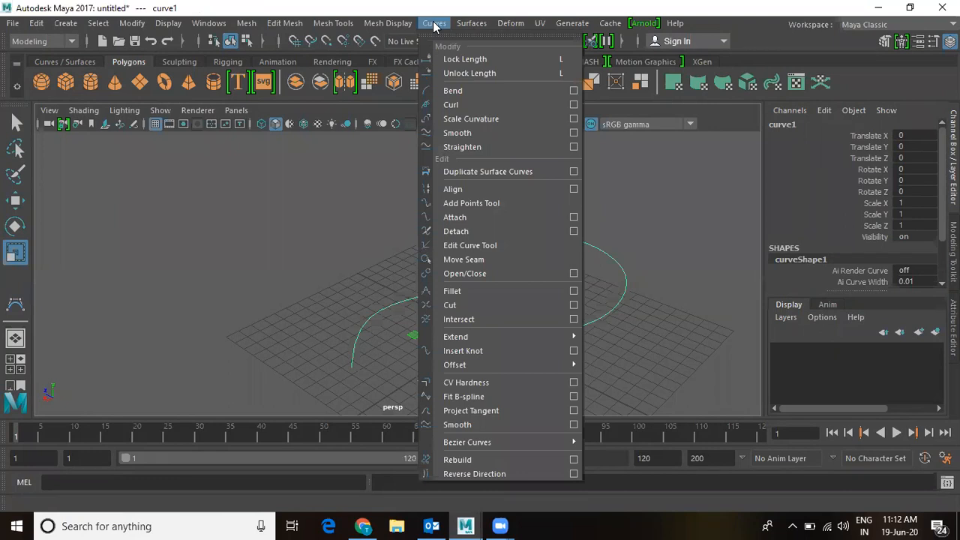
pyautogui.click(433, 24)
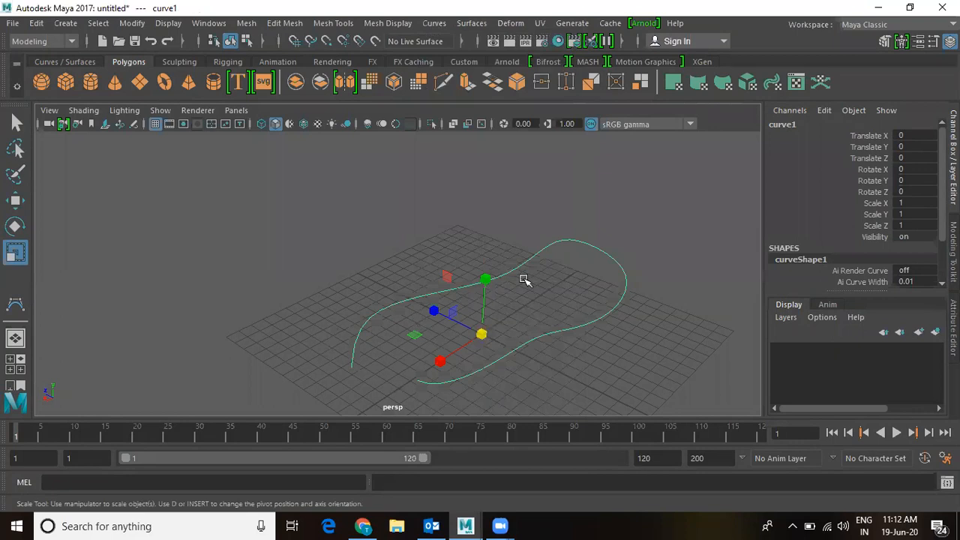
pyautogui.click(437, 24)
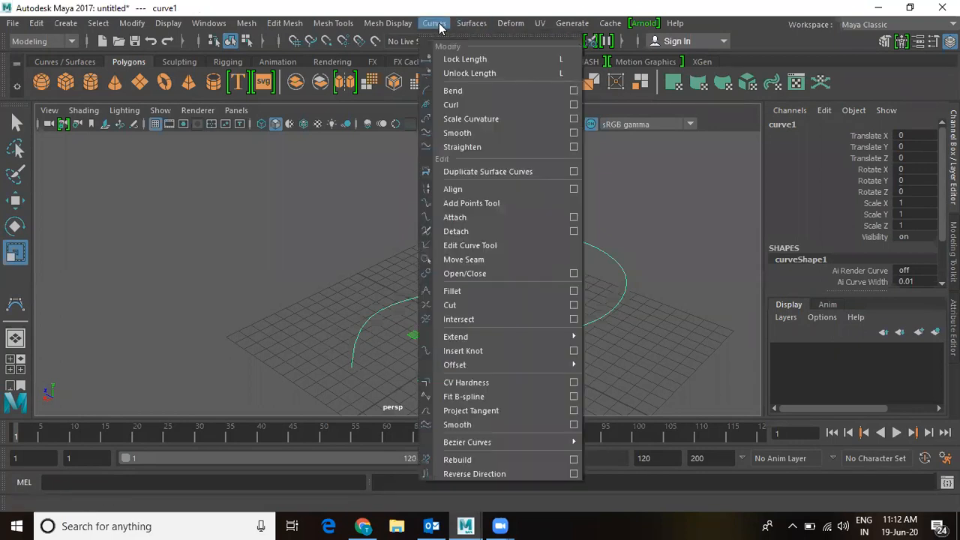
pyautogui.click(461, 273)
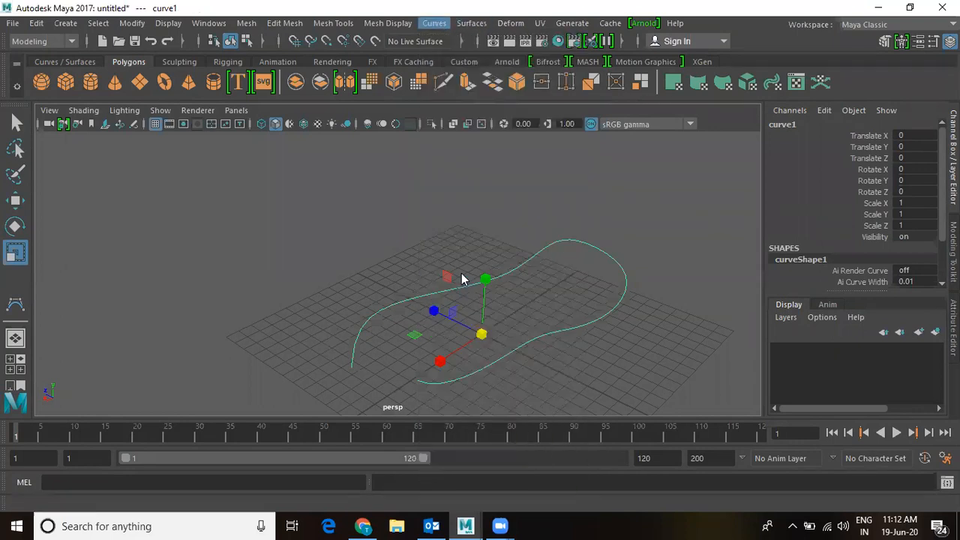
pyautogui.click(435, 24)
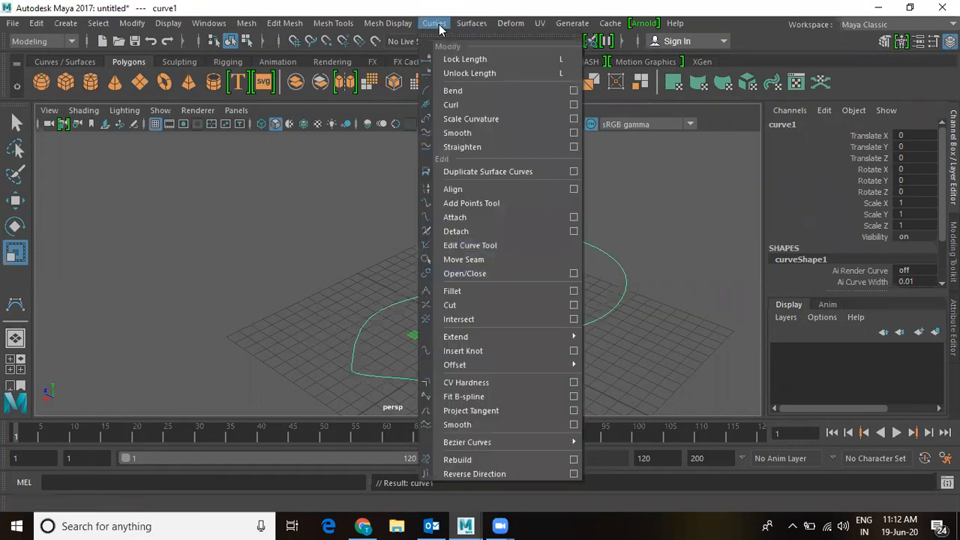
pyautogui.click(476, 273)
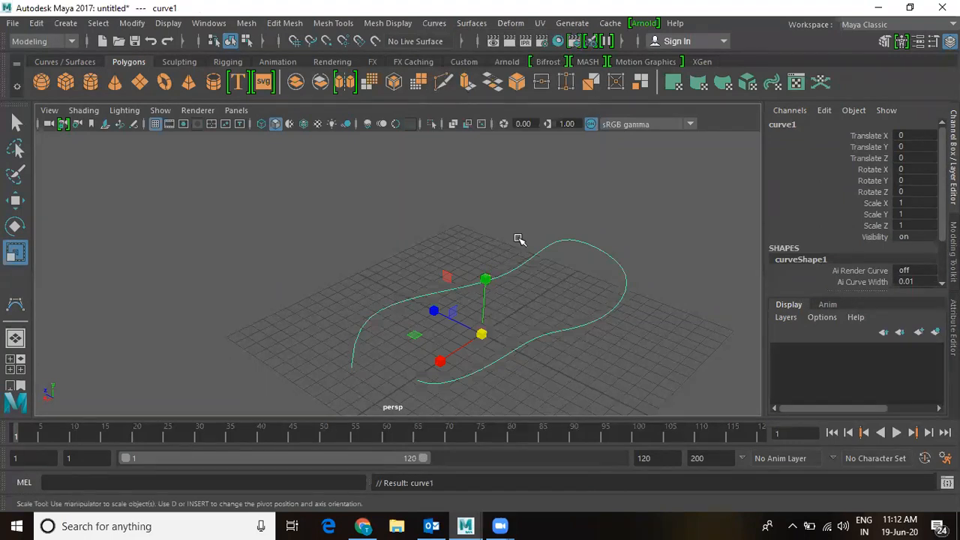
# - Delete the looping curve and draw a short wavy curve over the near-left part of the grid with the CV Curve Tool
pyautogui.press('Delete')
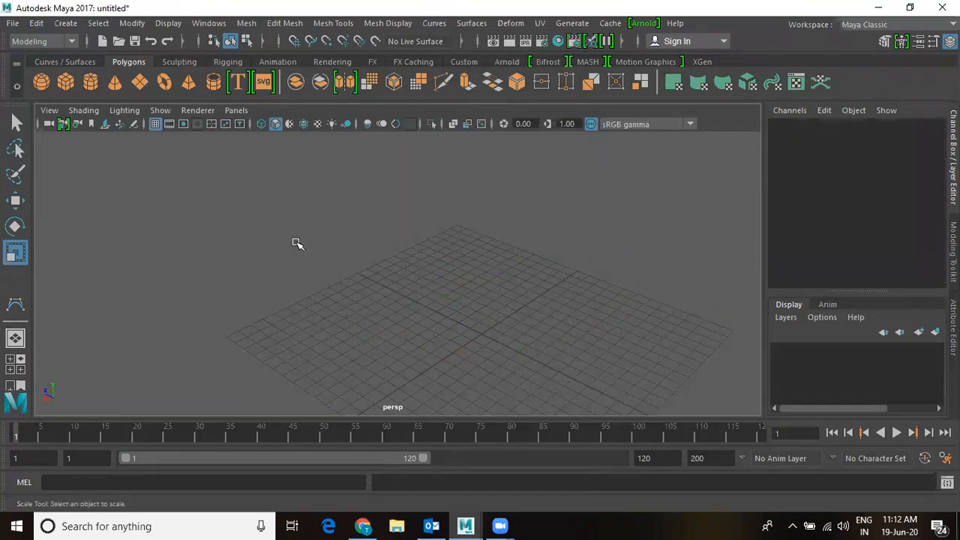
pyautogui.click(67, 24)
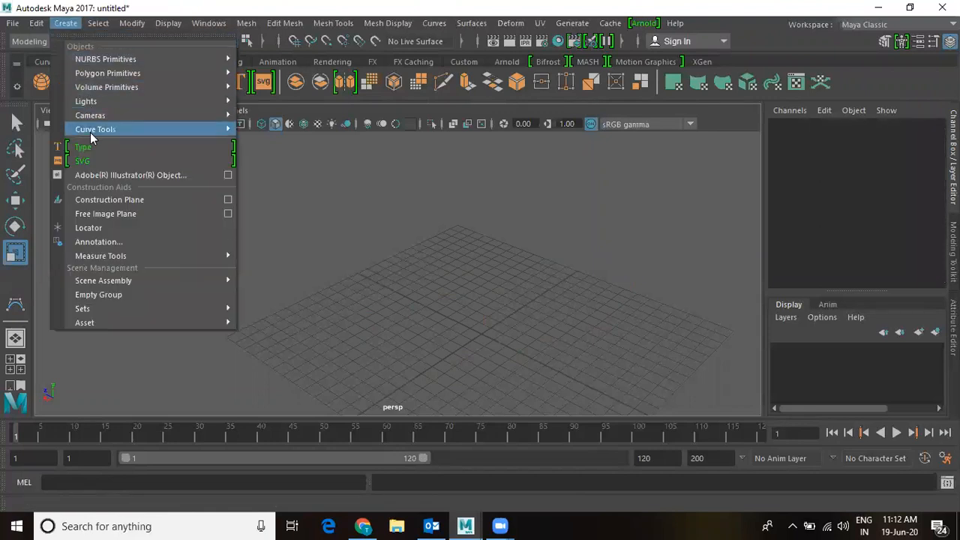
pyautogui.moveTo(94, 129)
pyautogui.click(282, 139)
pyautogui.click(287, 391)
pyautogui.click(318, 358)
pyautogui.click(369, 340)
pyautogui.click(403, 328)
pyautogui.click(414, 318)
pyautogui.press('Return')
pyautogui.press('r')
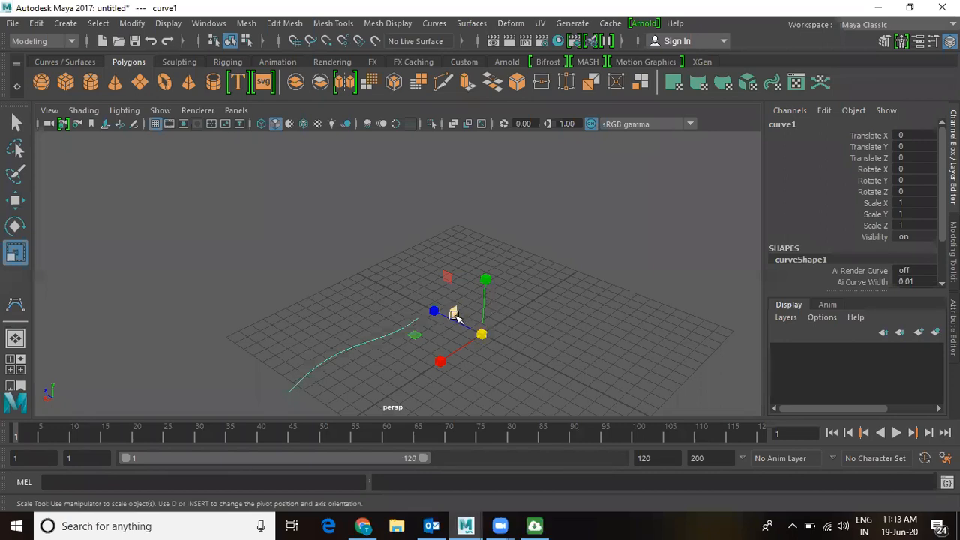
# - Draw a second wavy curve with six control vertices, starting just past the first curve's far end and continuing beyond the grid's back edge
pyautogui.press('y')
pyautogui.click(427, 303)
pyautogui.click(463, 279)
pyautogui.click(501, 259)
pyautogui.click(543, 248)
pyautogui.click(583, 235)
pyautogui.press('Return')
pyautogui.press('r')
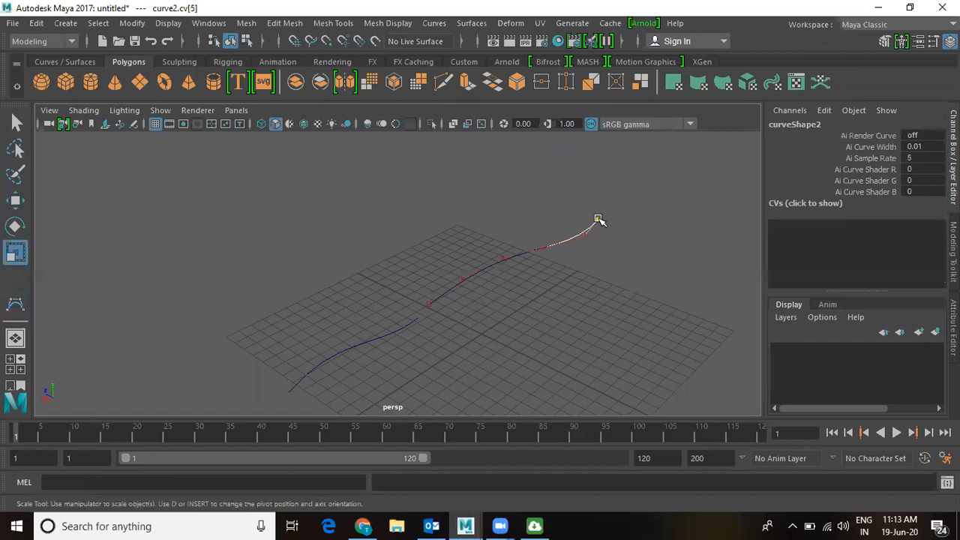
# - Attach the two wavy curves and raise the attached curve about 6.7 units in Y above the originals
pyautogui.click(488, 211)
pyautogui.moveTo(328, 229); pyautogui.dragTo(465, 371)
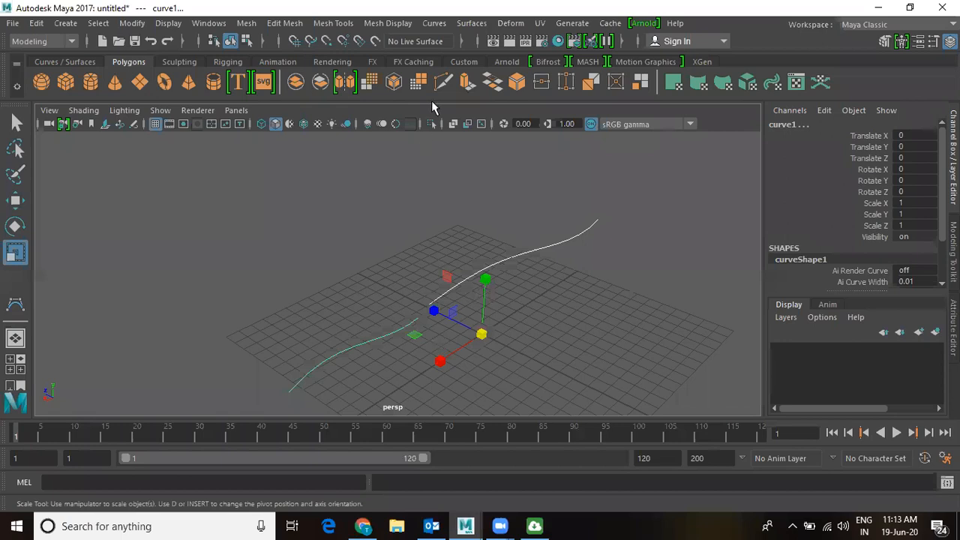
pyautogui.click(434, 24)
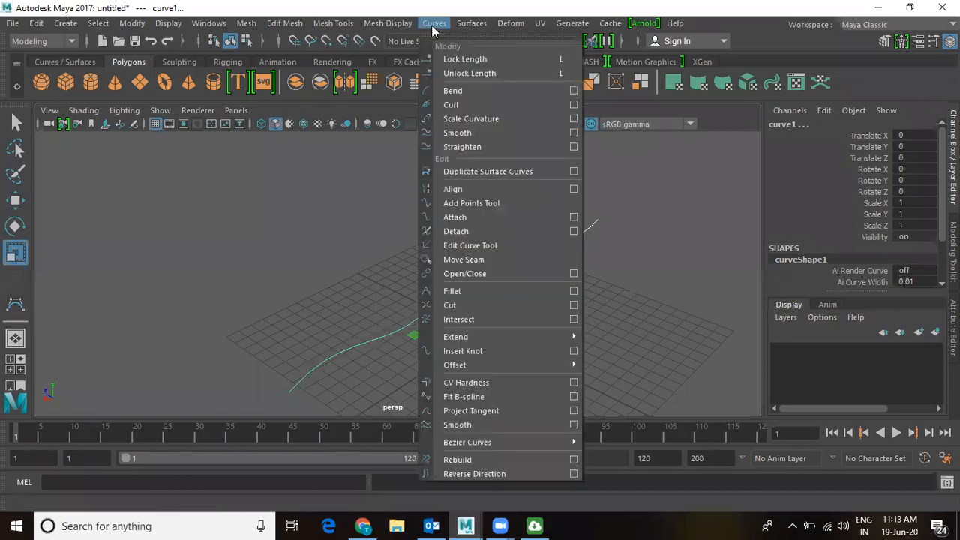
pyautogui.click(460, 221)
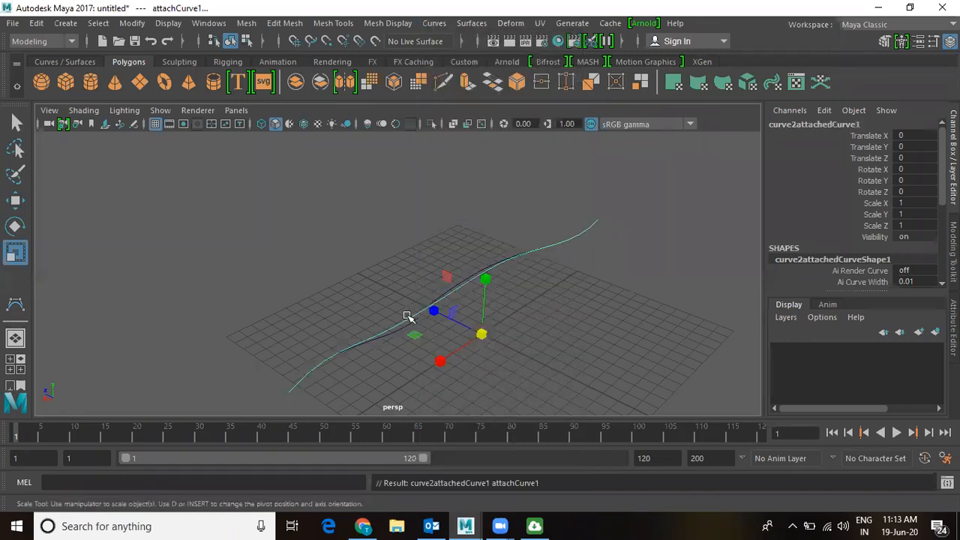
pyautogui.press('w')
pyautogui.moveTo(488, 274); pyautogui.dragTo(497, 188)
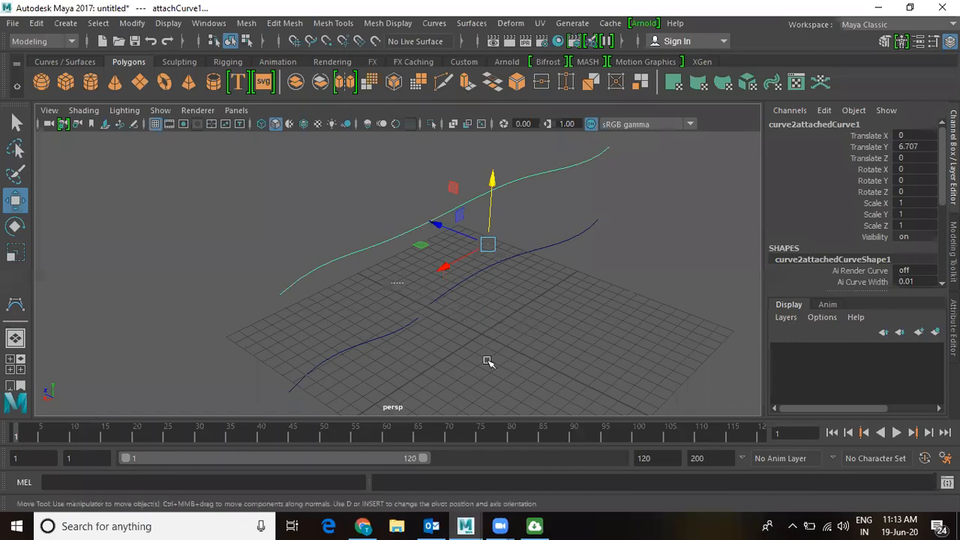
# - Select the raised attached curve and delete it, keeping the two original curves
pyautogui.moveTo(394, 285); pyautogui.dragTo(499, 347)
pyautogui.click(438, 220)
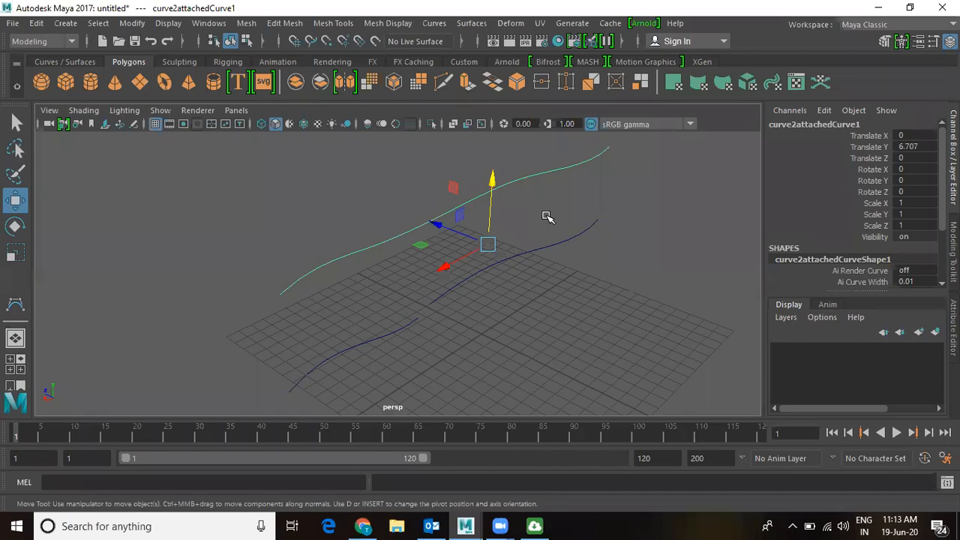
pyautogui.moveTo(540, 225); pyautogui.dragTo(398, 341)
pyautogui.moveTo(440, 197); pyautogui.dragTo(456, 214)
pyautogui.press('Delete')
# - Select both original curves and review the Connect and Blend attach methods in the Attach Curves options
pyautogui.moveTo(386, 273); pyautogui.dragTo(489, 390)
pyautogui.click(434, 23)
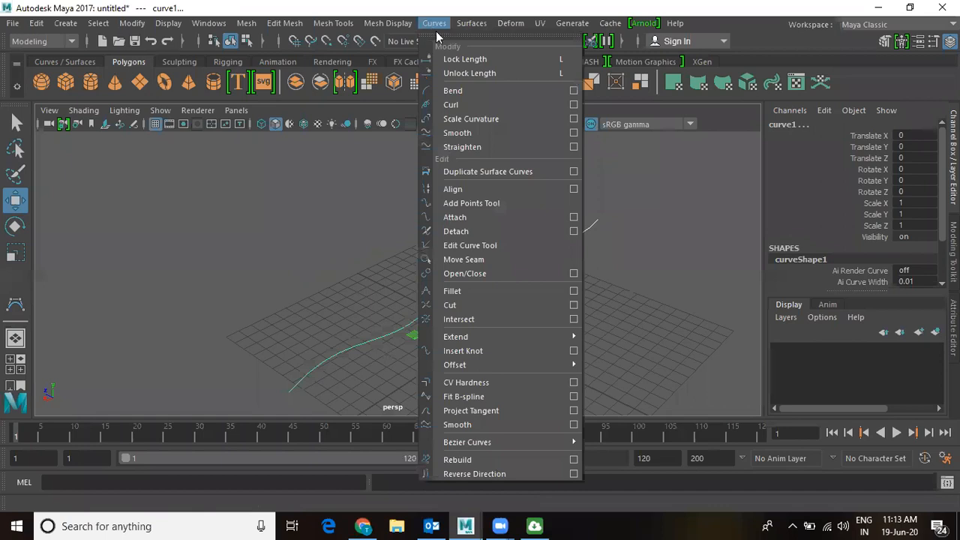
pyautogui.click(573, 217)
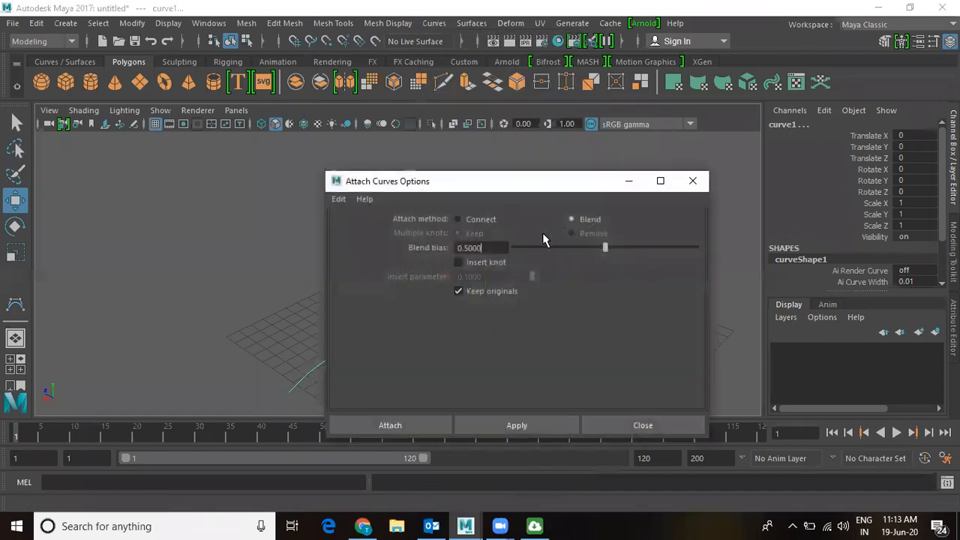
pyautogui.click(481, 220)
pyautogui.click(589, 220)
pyautogui.click(690, 181)
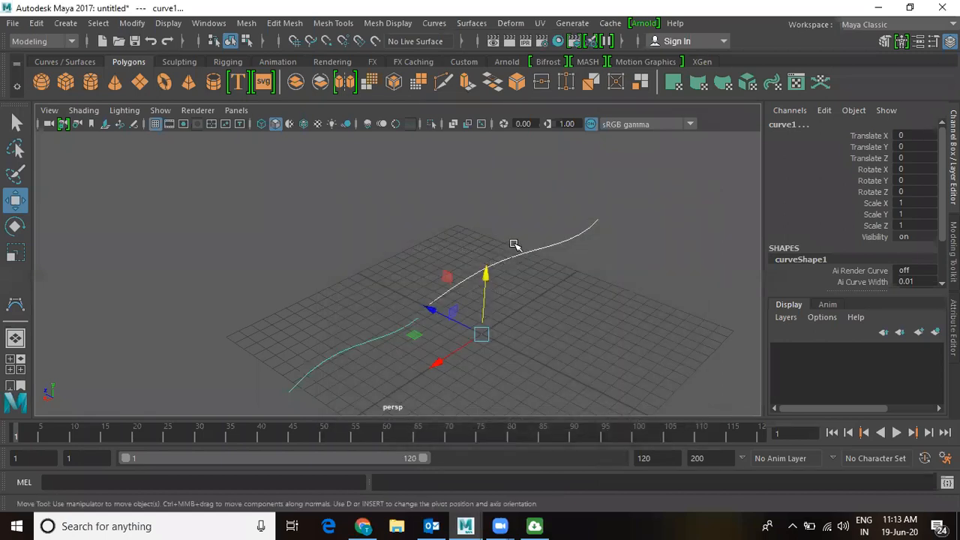
pyautogui.press('e')
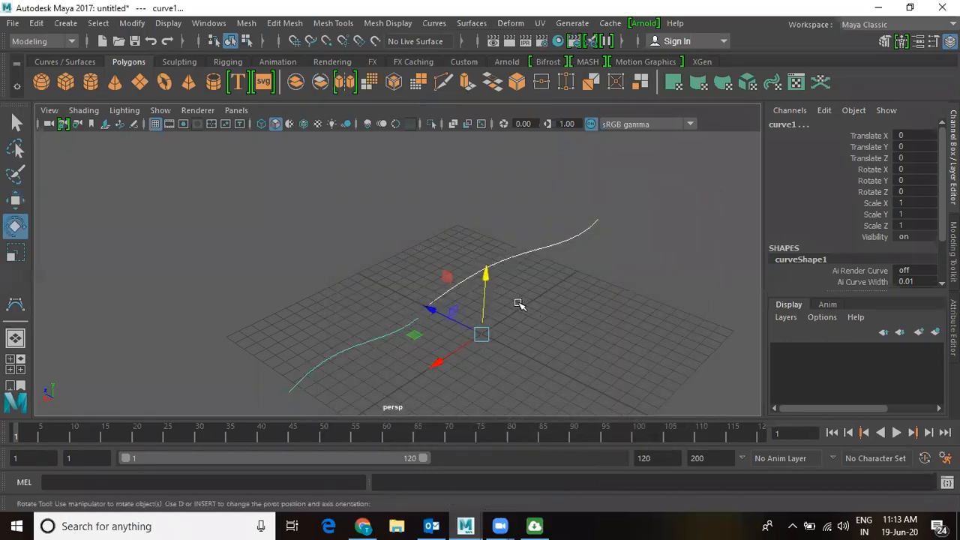
pyautogui.moveTo(486, 288); pyautogui.dragTo(466, 297)
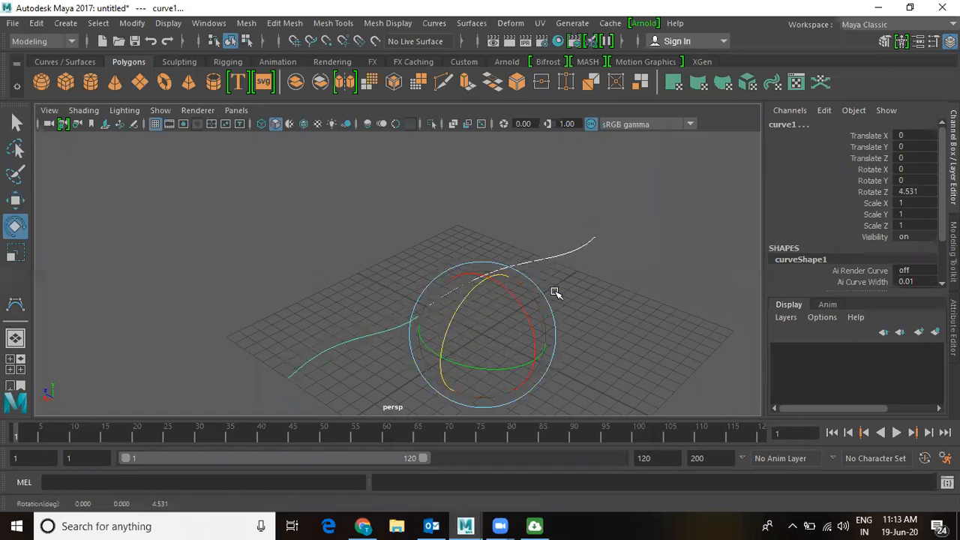
pyautogui.hotkey('ctrl', 'z')
# - Rotate only the farther curve about 37.5 degrees around Z
pyautogui.click(551, 285)
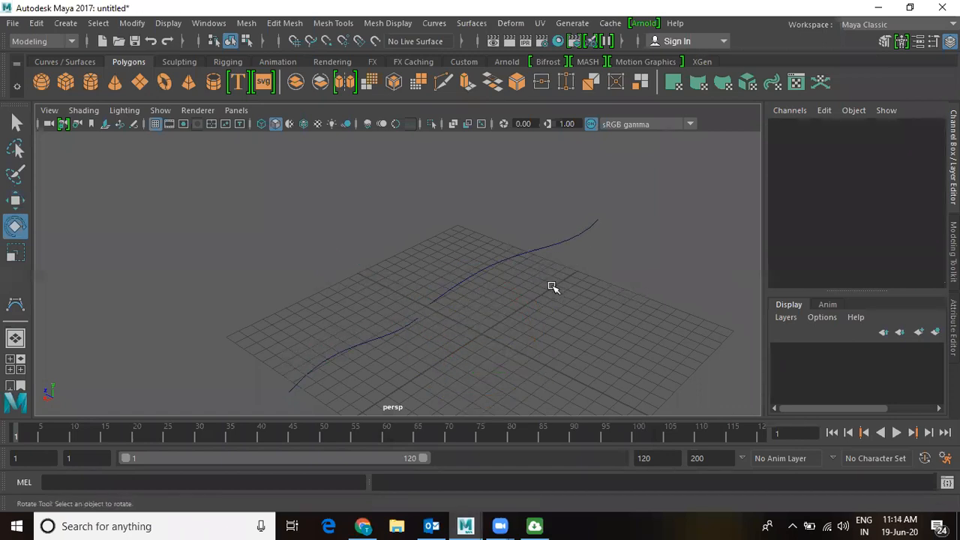
pyautogui.click(528, 254)
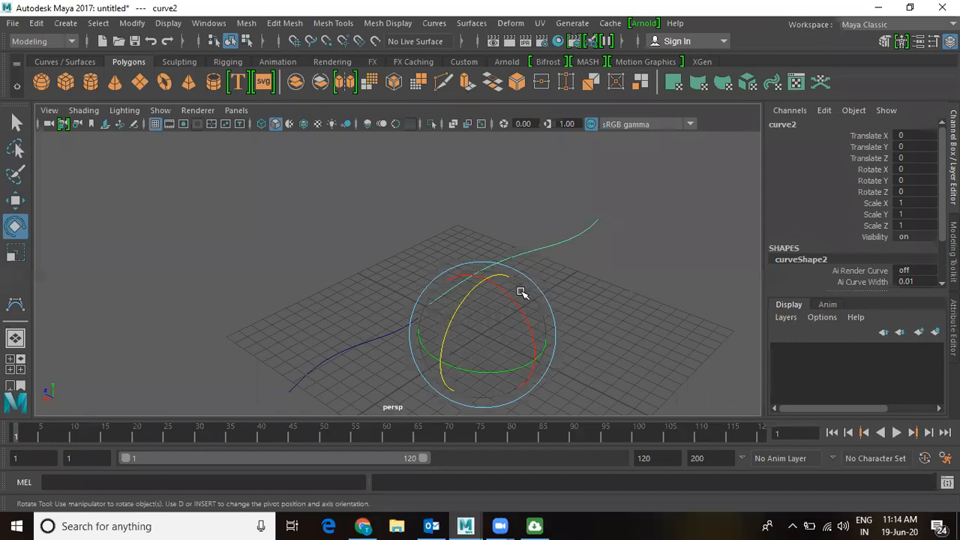
pyautogui.moveTo(452, 320); pyautogui.dragTo(499, 301)
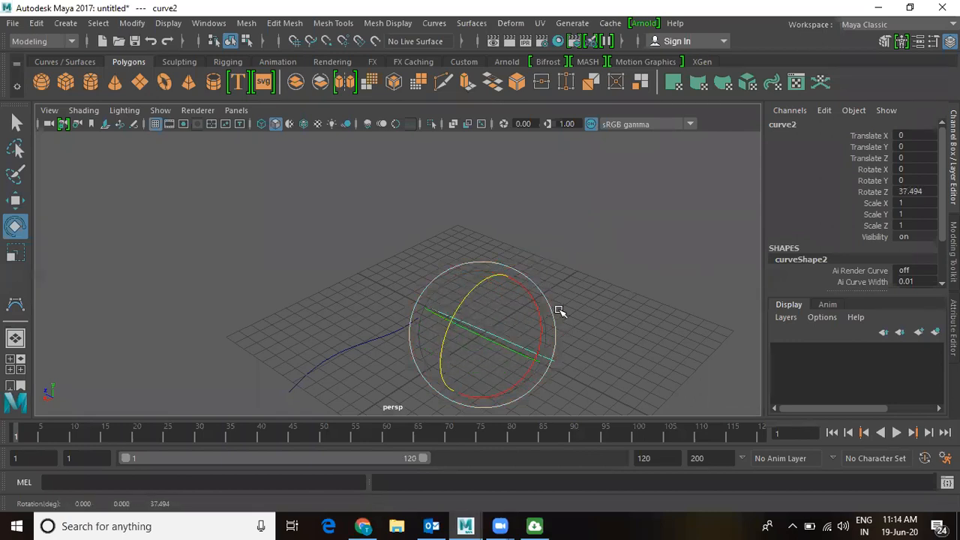
# - In the front view, move the rotated curve by about -0.18 in X and -0.71 in Y
pyautogui.press('space')
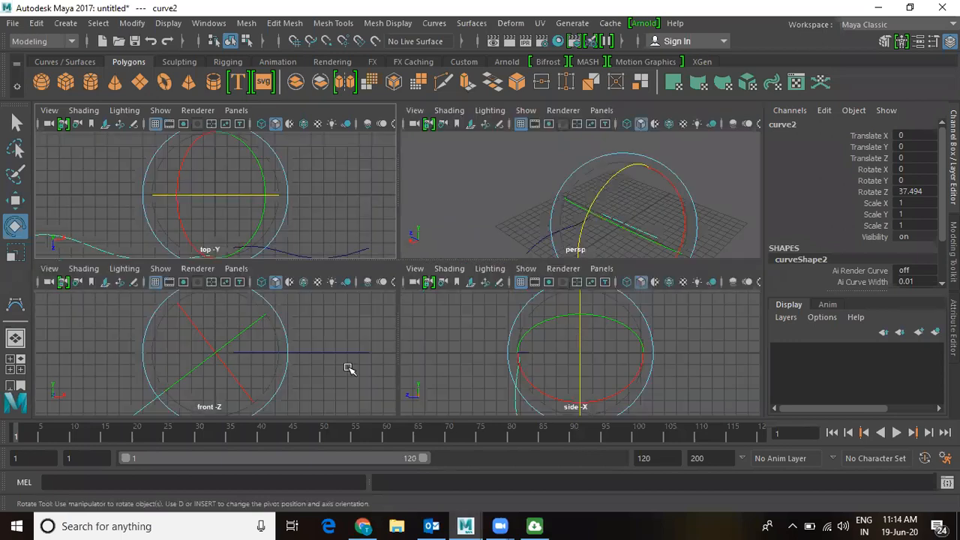
pyautogui.press('space')
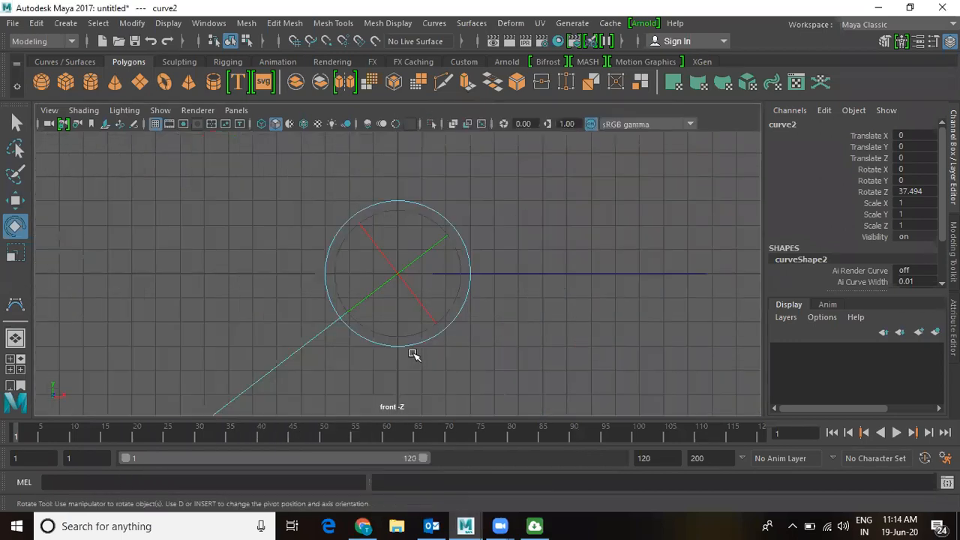
pyautogui.click(529, 335)
pyautogui.press('w')
pyautogui.click(397, 285)
pyautogui.keyDown('alt'); pyautogui.moveTo(390, 313); pyautogui.dragTo(443, 248, button='middle'); pyautogui.keyUp('alt')
pyautogui.click(425, 211)
pyautogui.moveTo(422, 296); pyautogui.dragTo(422, 295)
pyautogui.moveTo(426, 193); pyautogui.dragTo(553, 228)
pyautogui.moveTo(429, 228)
pyautogui.mouseDown()
pyautogui.moveTo(427, 213)
pyautogui.moveTo(417, 216)
pyautogui.mouseUp()
# - Select both the rotated and the horizontal curve in the front view and hide the viewport grid
pyautogui.click(494, 175)
pyautogui.moveTo(494, 174); pyautogui.dragTo(521, 237)
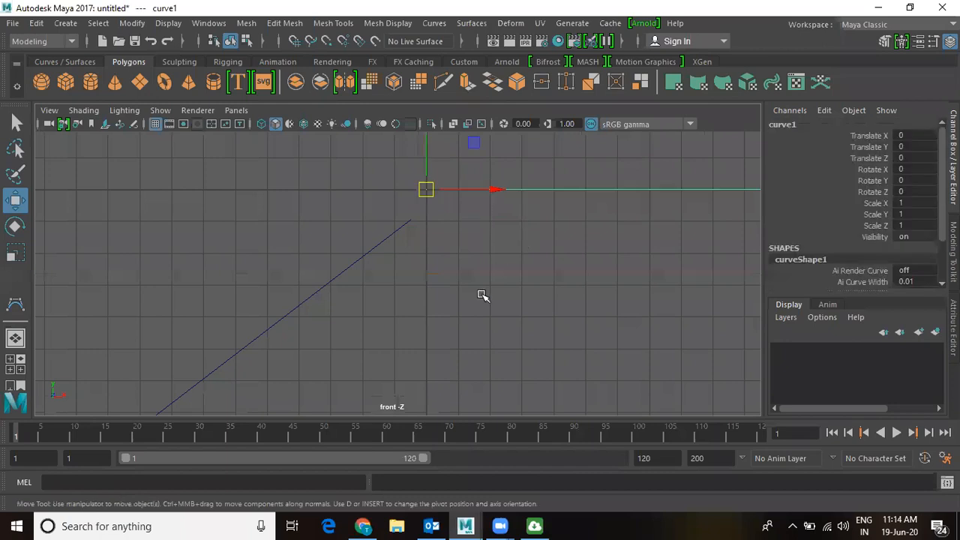
pyautogui.moveTo(353, 278); pyautogui.dragTo(407, 332)
pyautogui.moveTo(531, 154); pyautogui.dragTo(600, 259)
pyautogui.keyDown('shift'); pyautogui.moveTo(273, 240); pyautogui.dragTo(413, 324); pyautogui.keyUp('shift')
pyautogui.scroll(-2, 495, 300)
pyautogui.scroll(3, 495, 300)
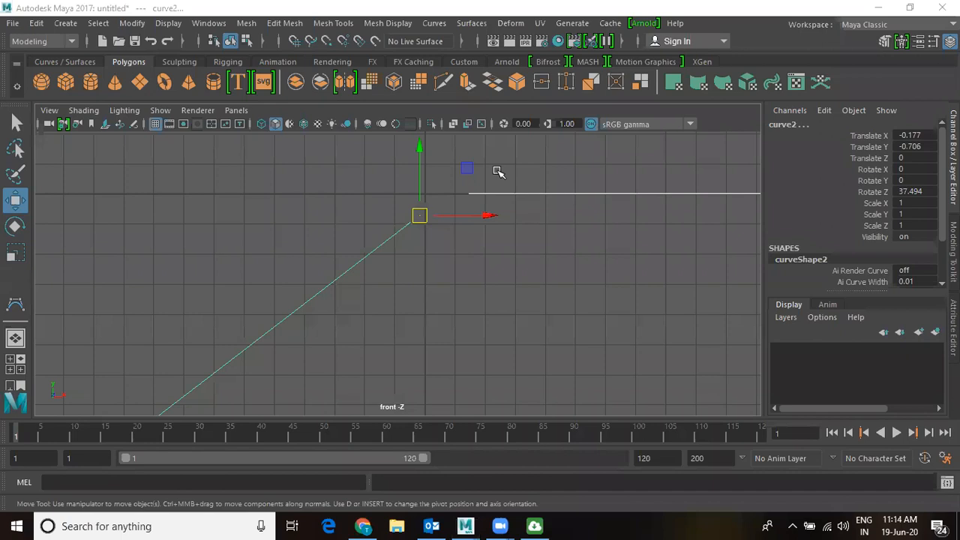
pyautogui.click(162, 111)
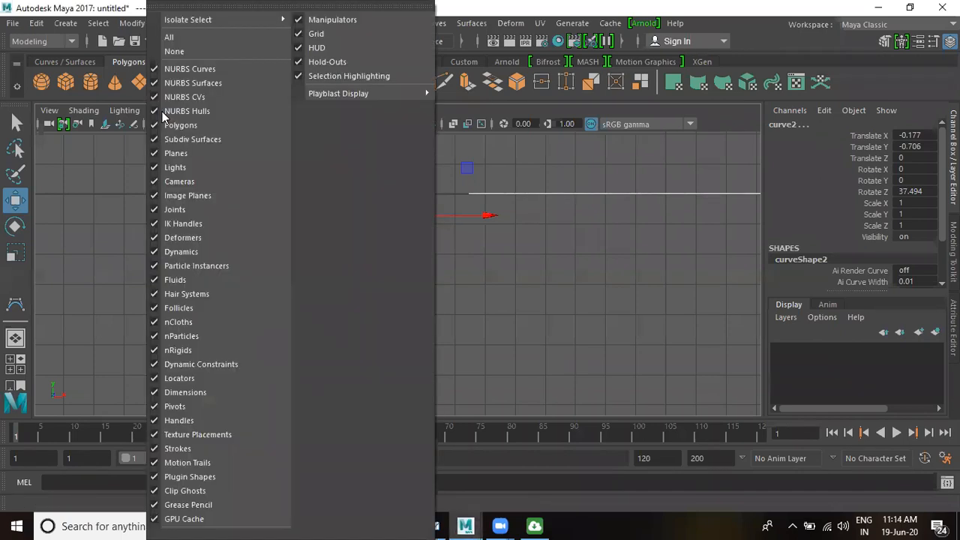
pyautogui.click(298, 34)
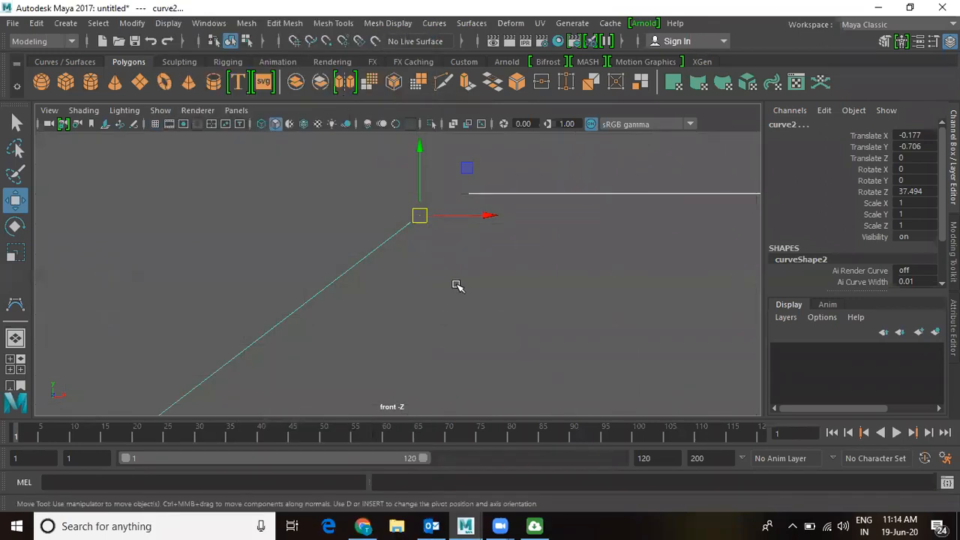
# - Attach the rotated and horizontal curves using Blend with bias 0.5 and originals kept, and delete the resulting curve
pyautogui.click(400, 211)
pyautogui.moveTo(317, 163); pyautogui.dragTo(525, 292)
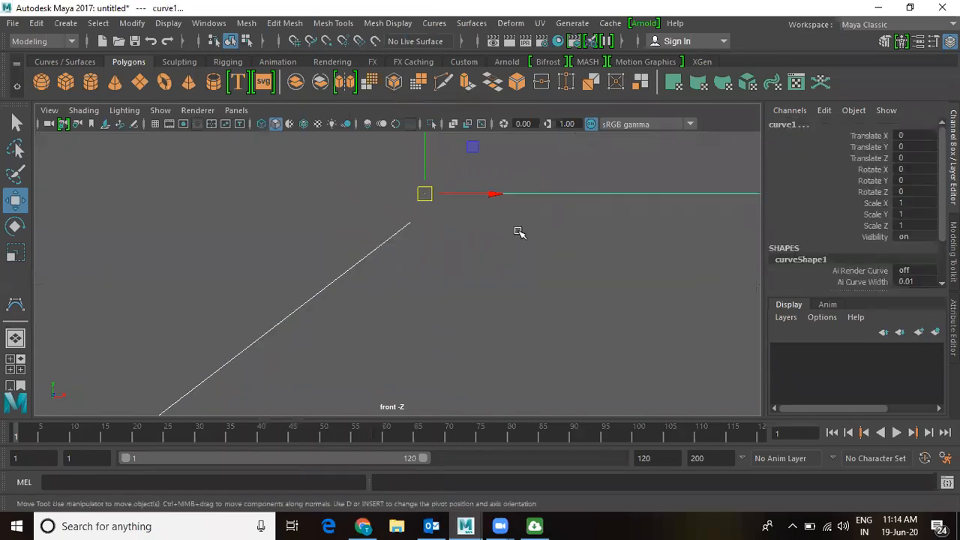
pyautogui.press('q')
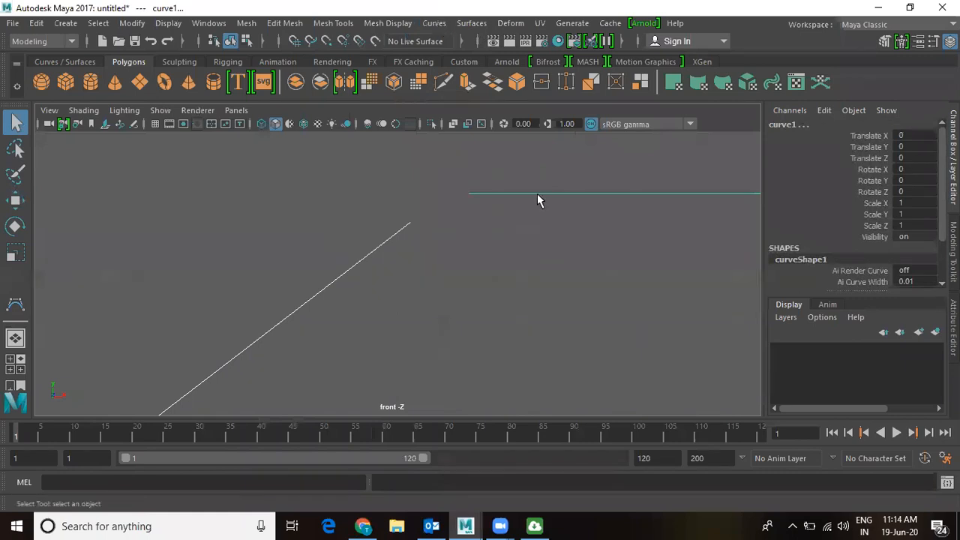
pyautogui.click(435, 24)
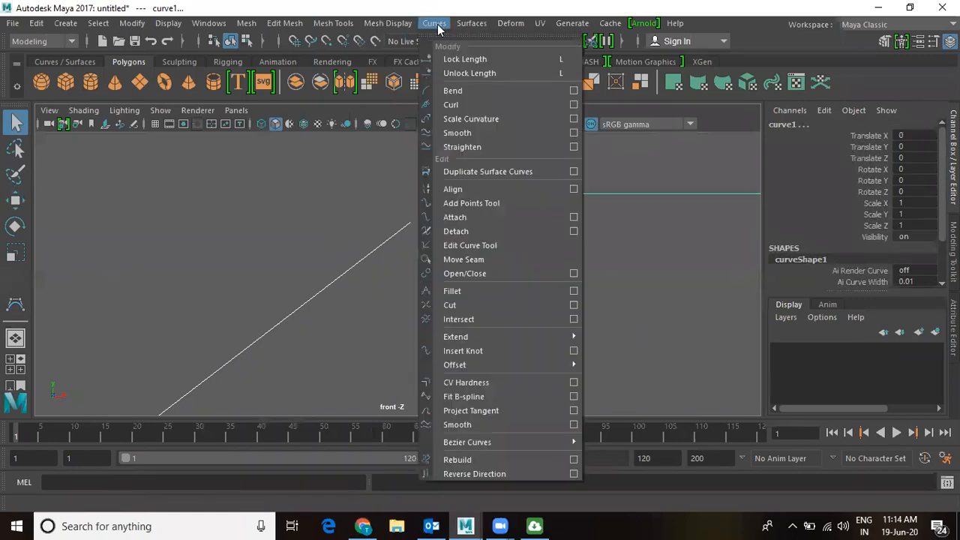
pyautogui.click(572, 217)
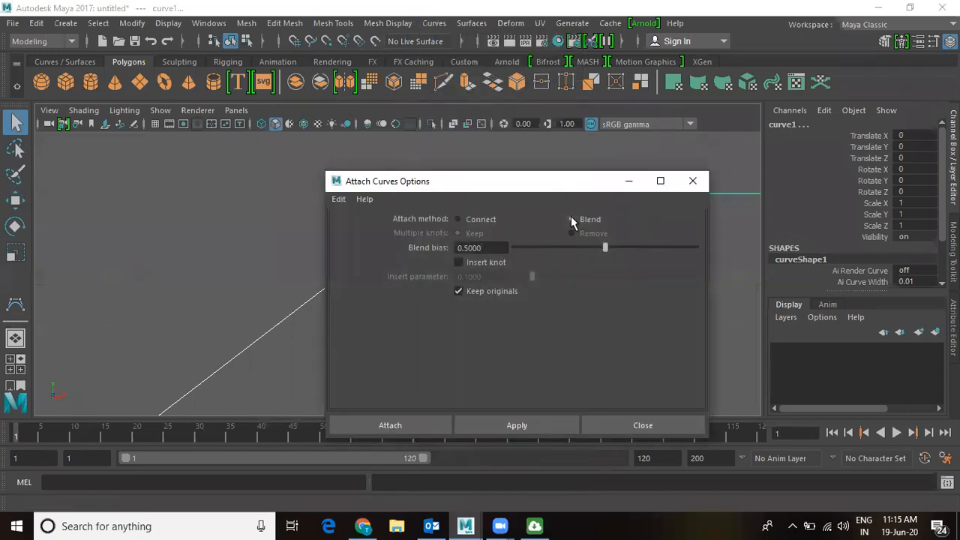
pyautogui.moveTo(486, 248); pyautogui.dragTo(440, 260)
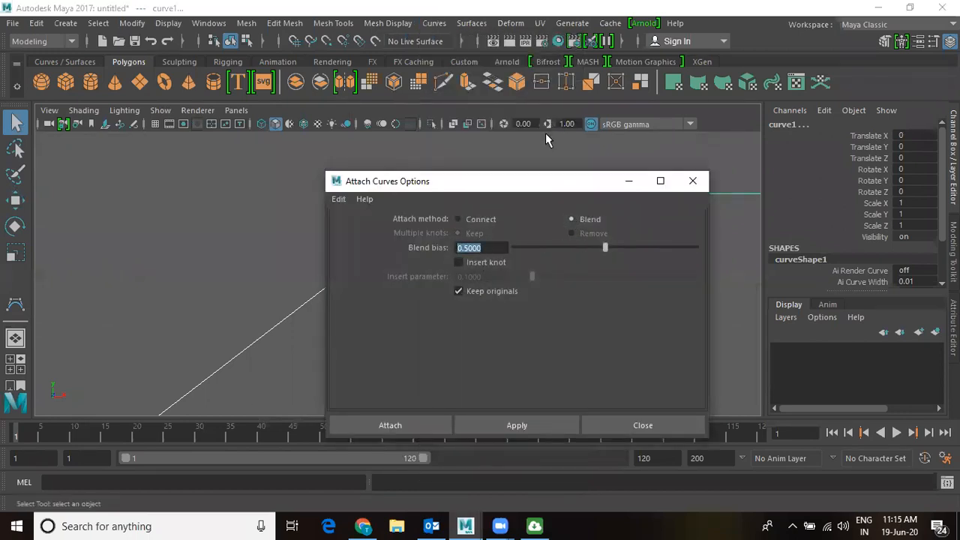
pyautogui.moveTo(537, 182); pyautogui.dragTo(735, 125)
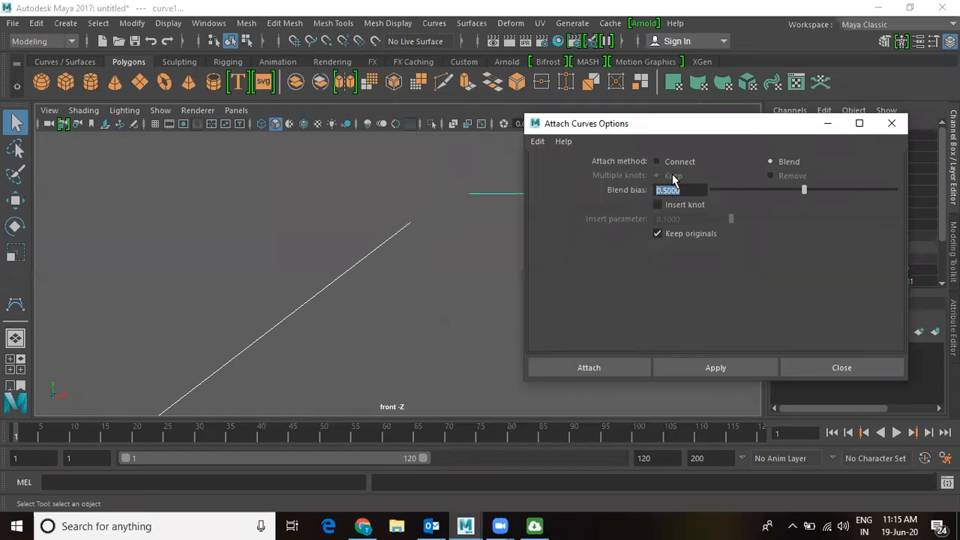
pyautogui.click(614, 370)
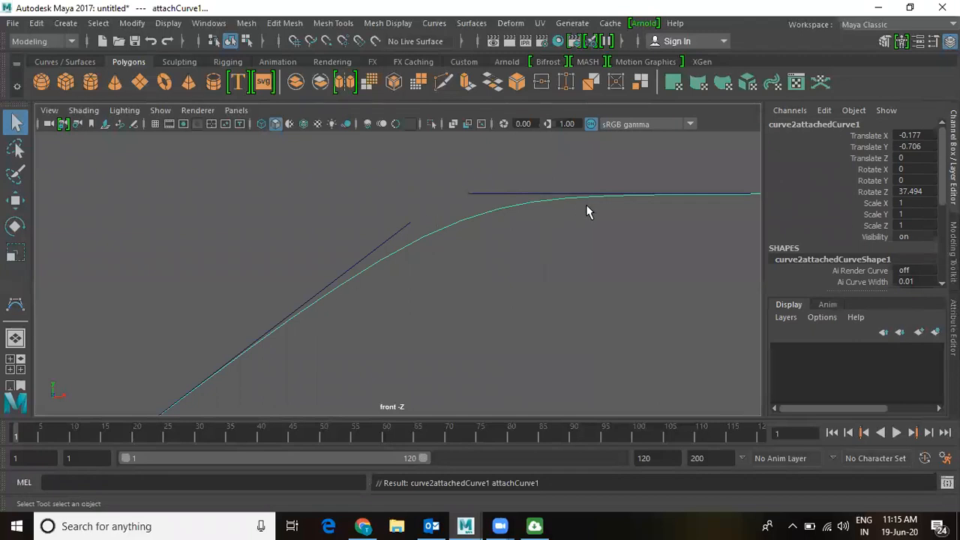
pyautogui.press('Delete')
# - Select both original curves and attach them using Blend with a bias of 0.2, keeping the originals
pyautogui.moveTo(339, 178); pyautogui.dragTo(583, 287)
pyautogui.click(433, 23)
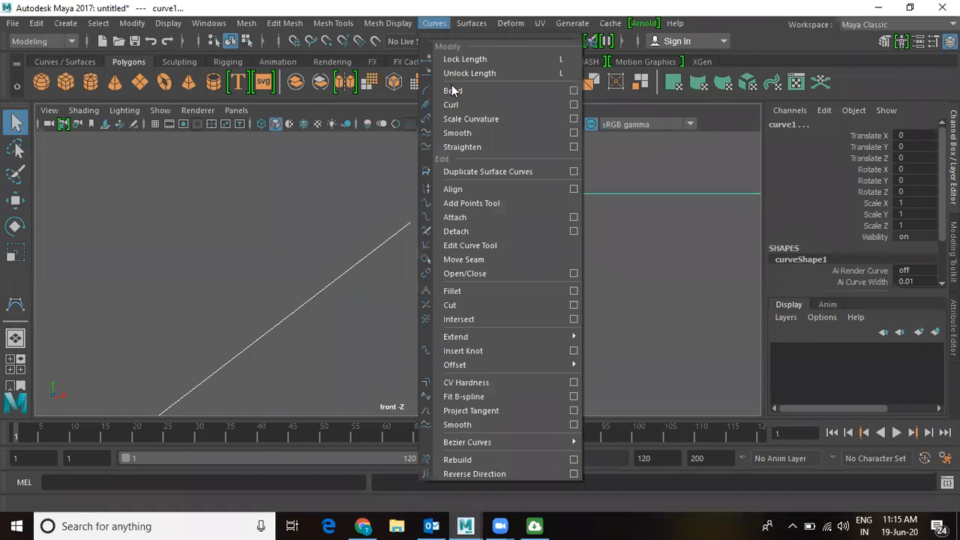
pyautogui.click(574, 217)
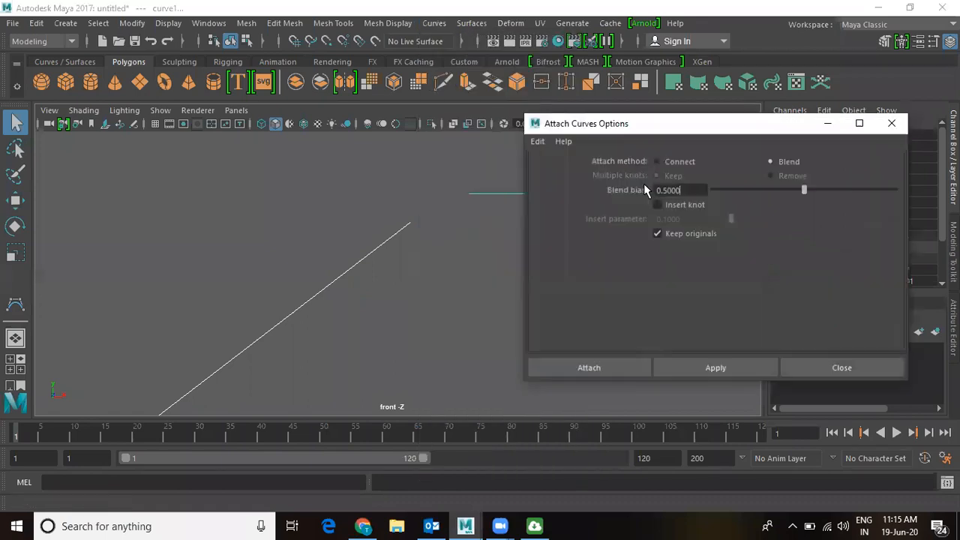
pyautogui.moveTo(688, 193); pyautogui.dragTo(609, 204)
pyautogui.write('0.2')
pyautogui.press('Return')
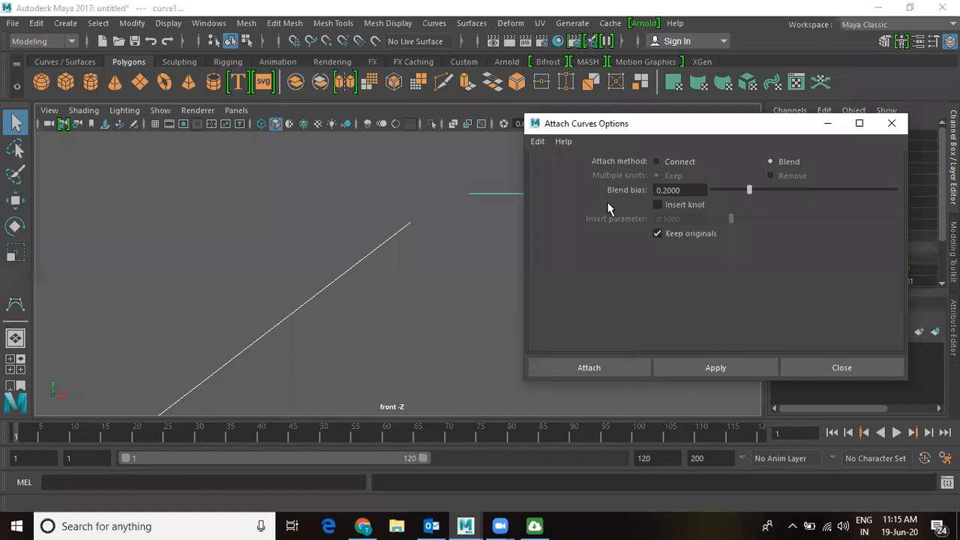
pyautogui.click(632, 369)
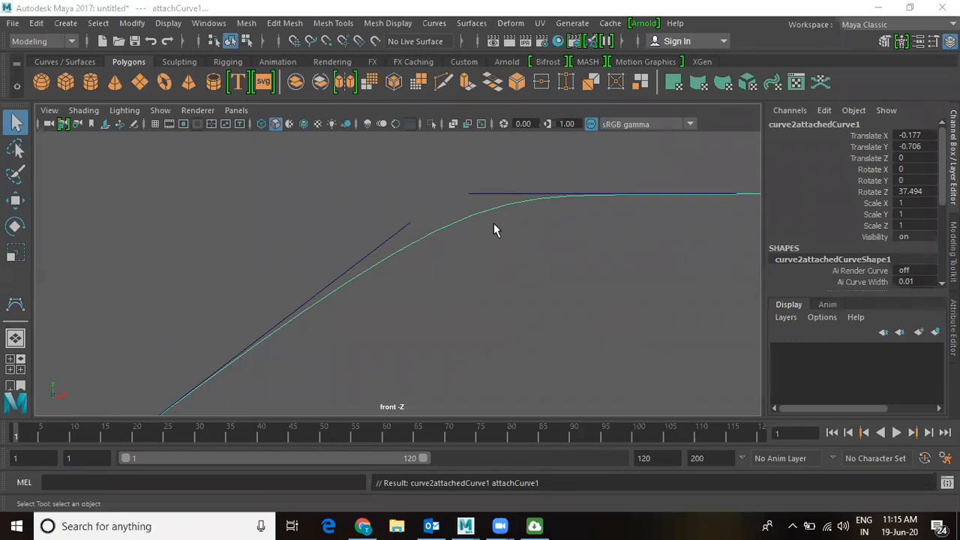
# - Select only the two original curves and attach them using Blend with a bias of 0.8, keeping the originals
pyautogui.moveTo(332, 161); pyautogui.dragTo(531, 266)
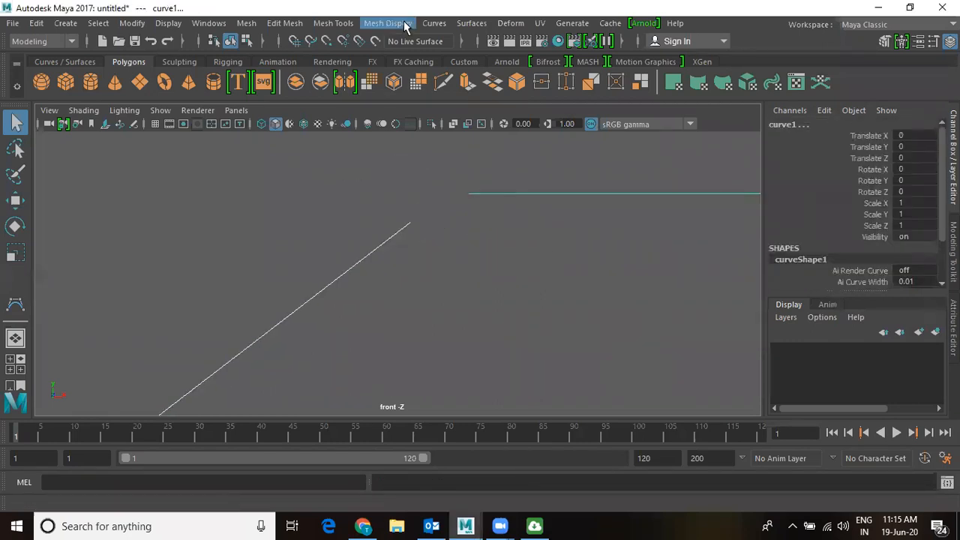
pyautogui.click(433, 23)
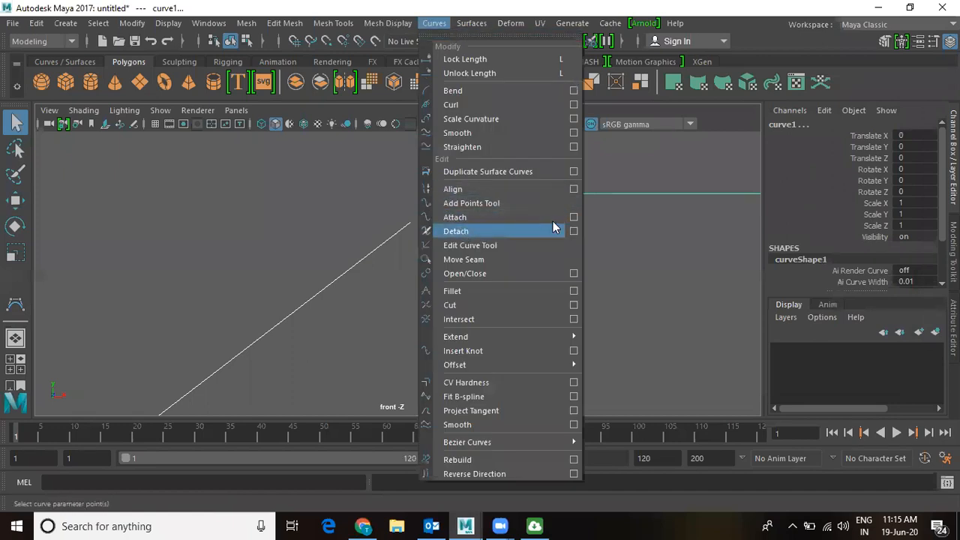
pyautogui.click(574, 217)
pyautogui.click(671, 191)
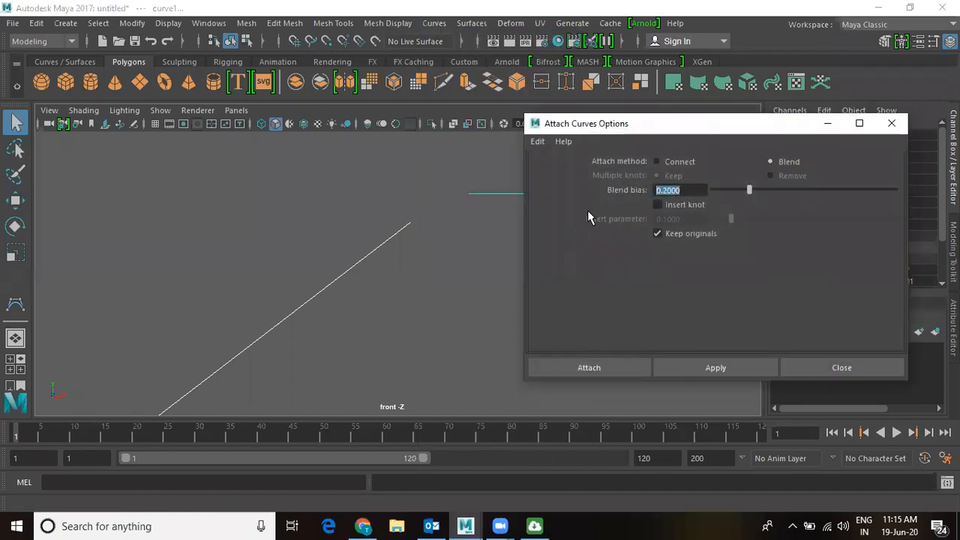
pyautogui.write('0.8')
pyautogui.press('Return')
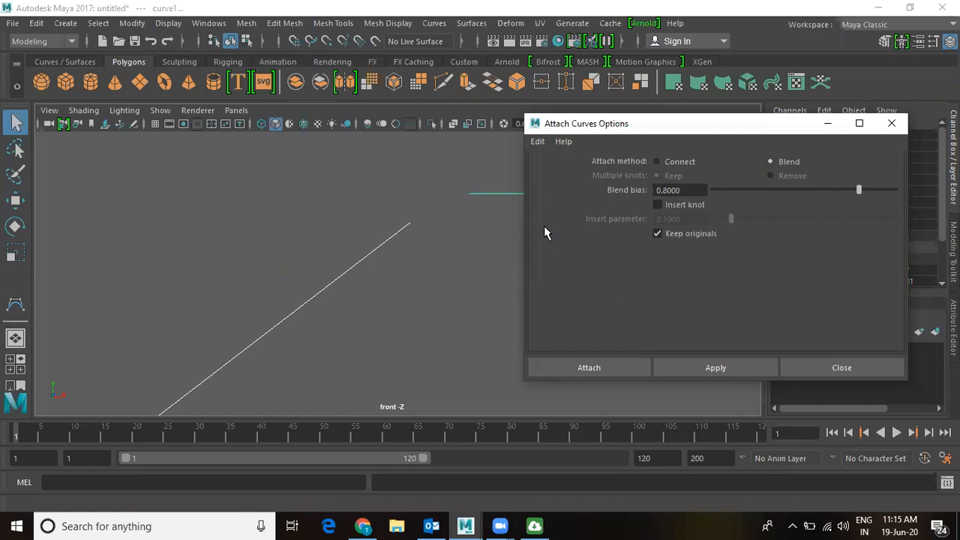
pyautogui.click(589, 368)
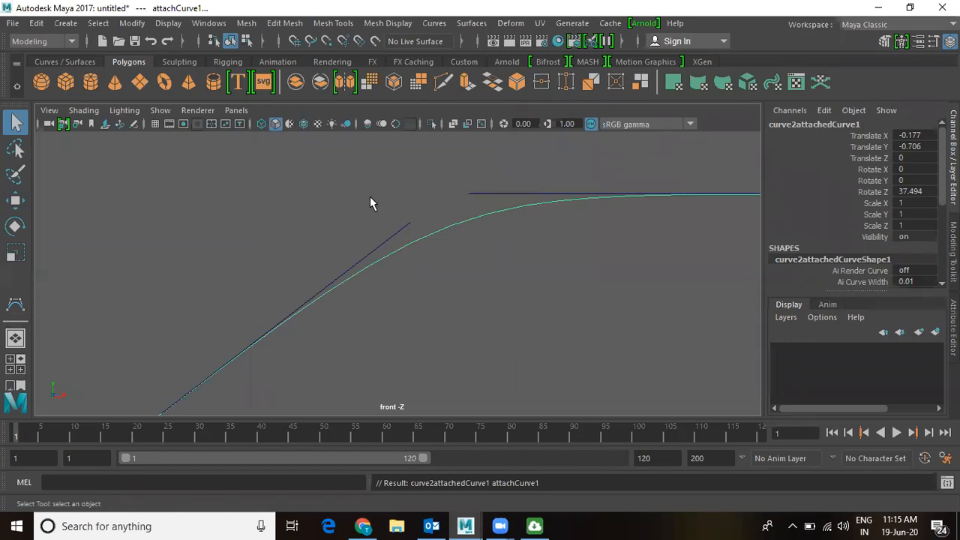
# - Attach the two original curves again using Blend with a bias of 0.2, leaving the first blended curve in place for comparison
pyautogui.click(402, 228)
pyautogui.keyDown('shift'); pyautogui.click(482, 193); pyautogui.keyUp('shift')
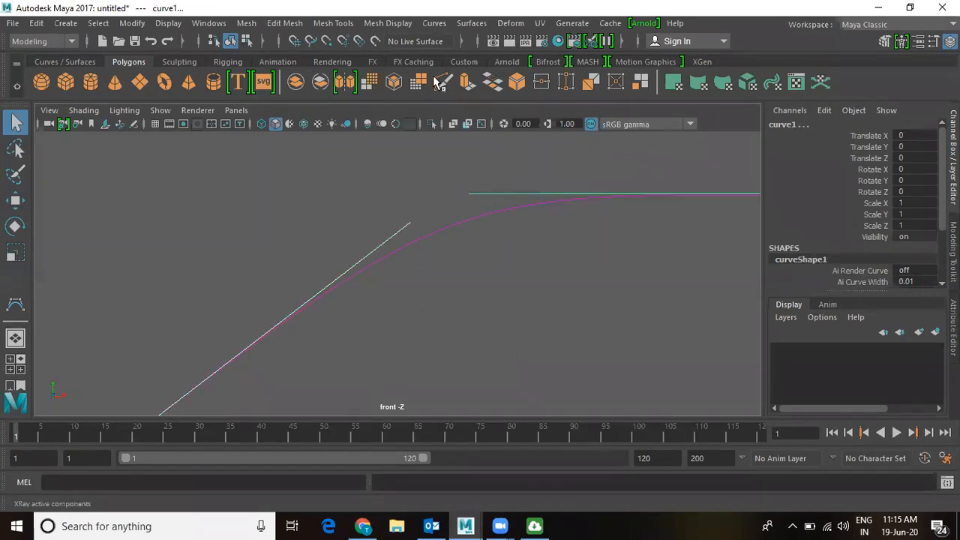
pyautogui.click(435, 23)
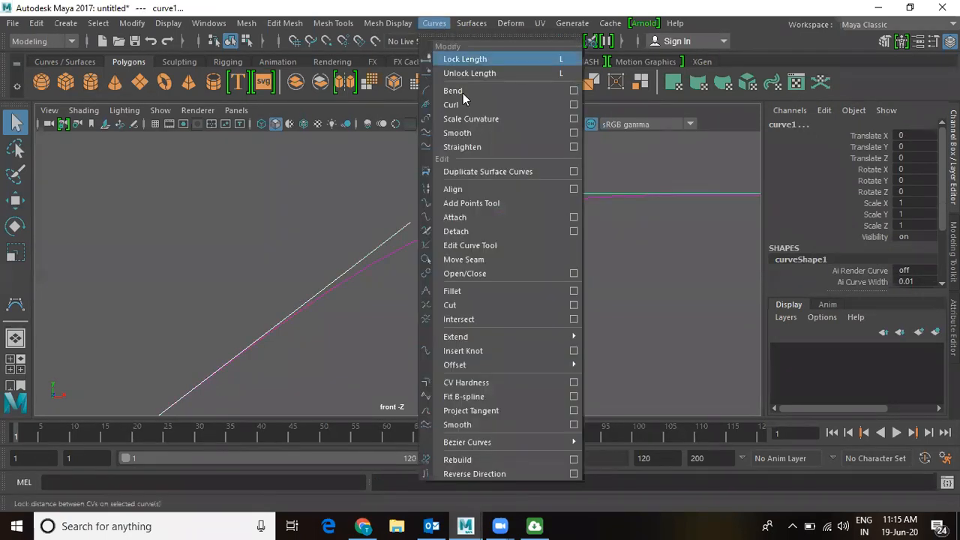
pyautogui.click(574, 216)
pyautogui.moveTo(703, 189); pyautogui.dragTo(627, 189)
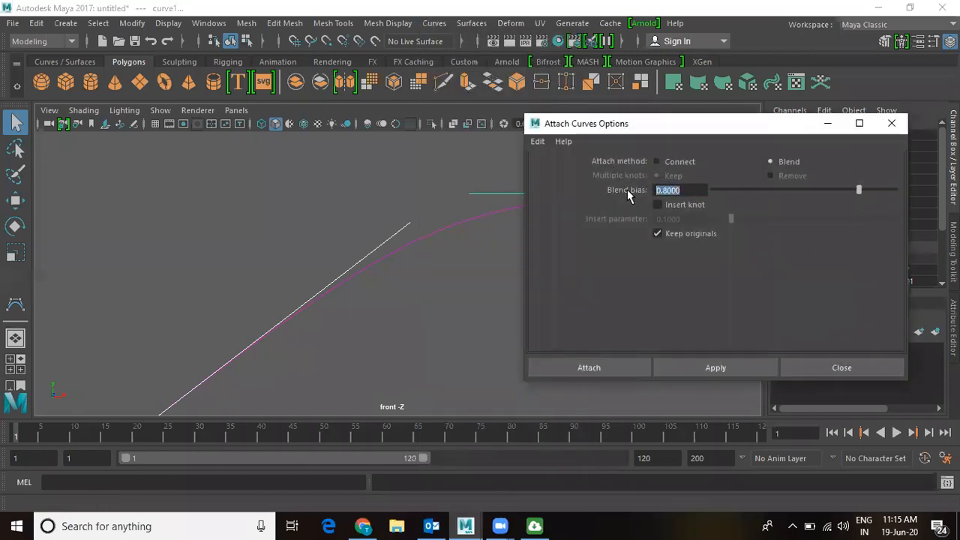
pyautogui.write('.2')
pyautogui.click(617, 368)
# - Compare the two blended curves in the front view, and delete both of them
pyautogui.click(494, 280)
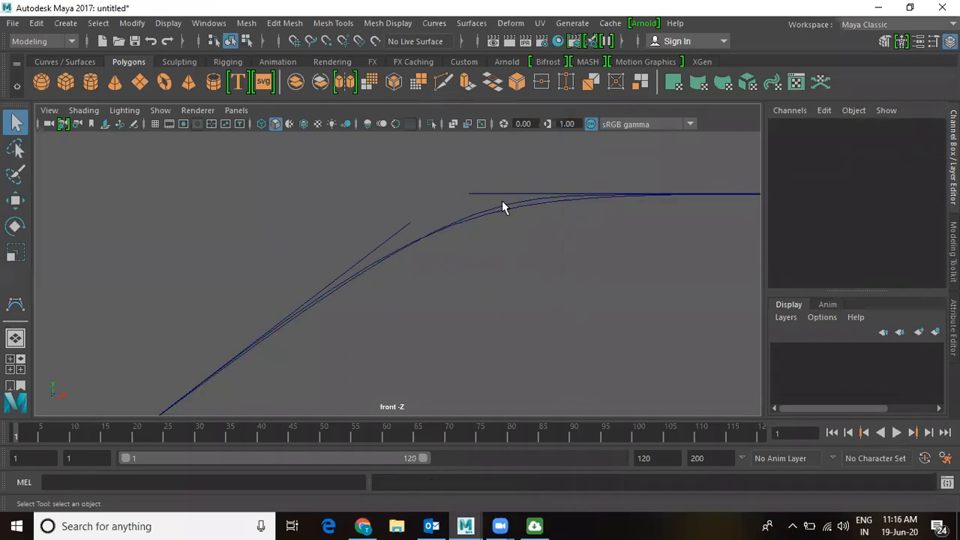
pyautogui.click(501, 202)
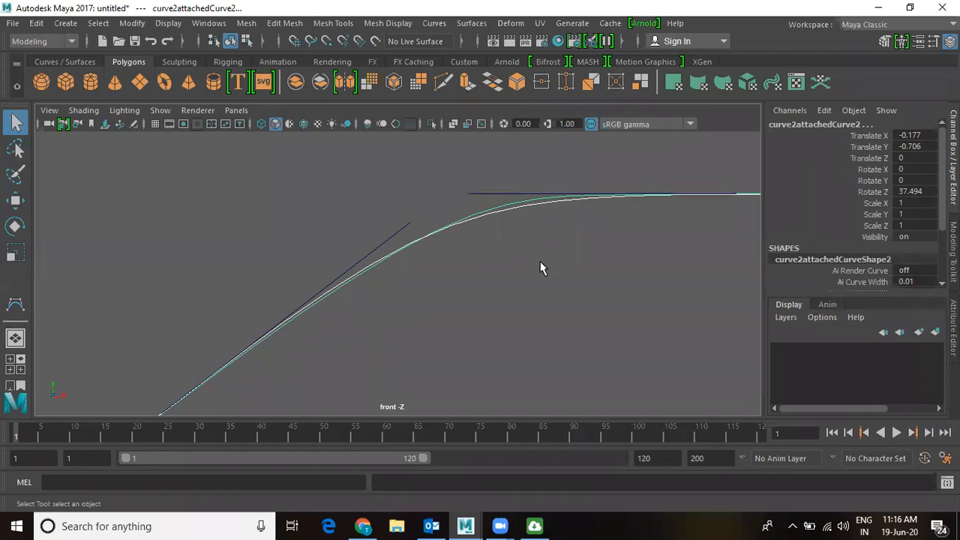
pyautogui.press('Delete')
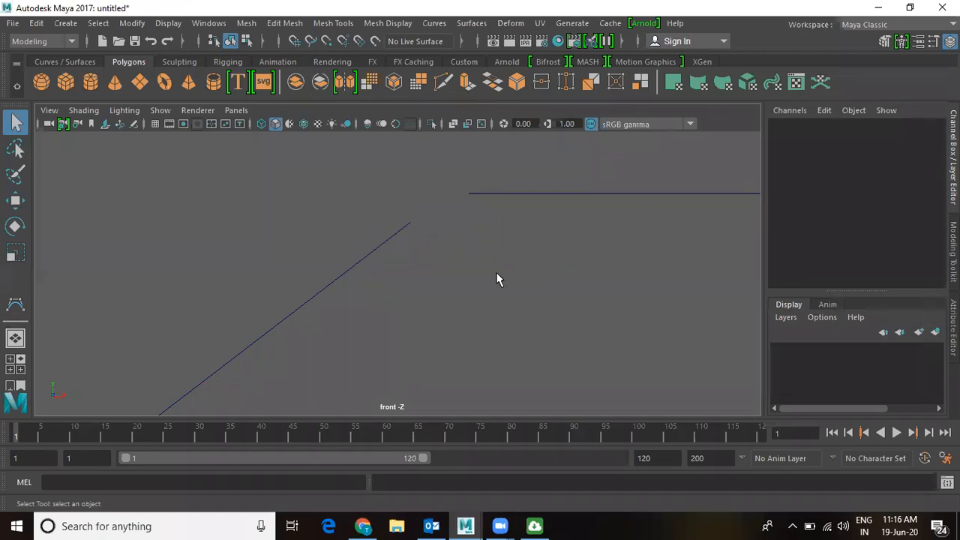
# - Switch to the full perspective view and delete all remaining curves
pyautogui.press('space')
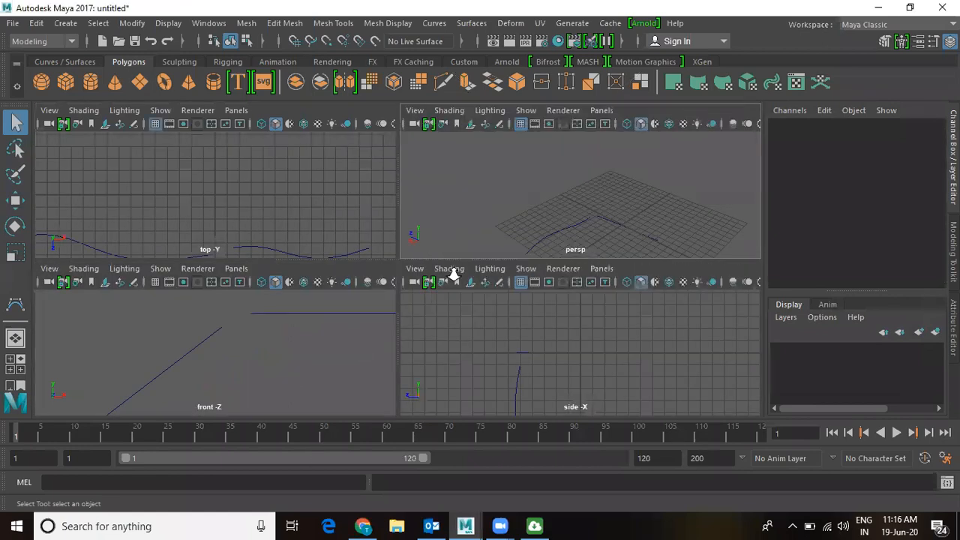
pyautogui.press('space')
pyautogui.moveTo(287, 264); pyautogui.dragTo(554, 402)
pyautogui.press('Delete')
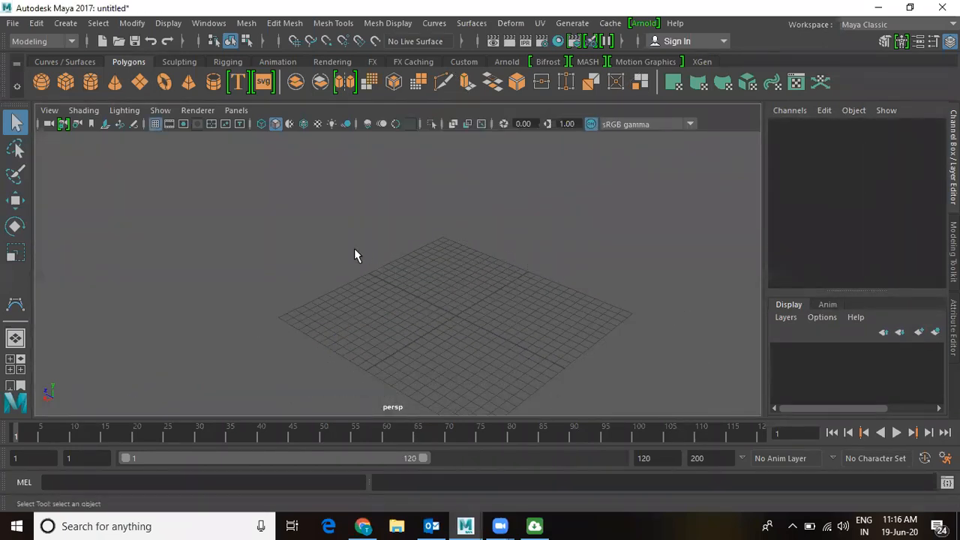
# - Draw an arched curve with the CV Curve Tool, running from the grid's near edge to beyond its far side
pyautogui.click(65, 23)
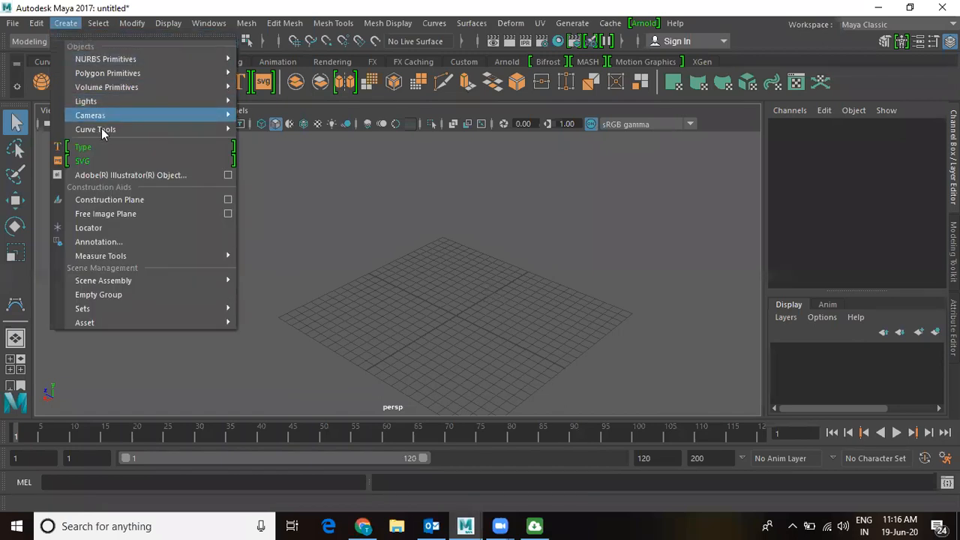
pyautogui.moveTo(101, 129)
pyautogui.click(311, 143)
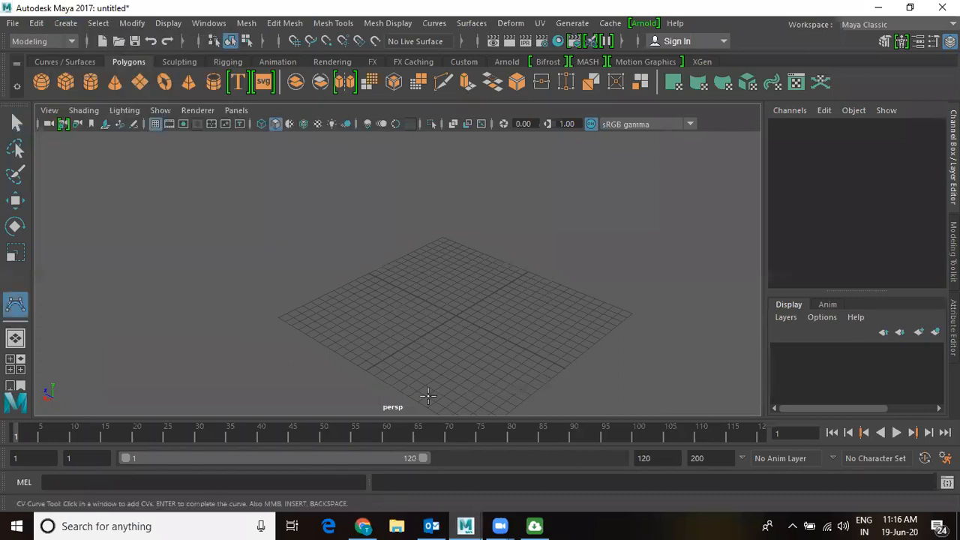
pyautogui.click(365, 365)
pyautogui.click(404, 326)
pyautogui.click(438, 300)
pyautogui.click(492, 270)
pyautogui.click(561, 248)
pyautogui.click(636, 259)
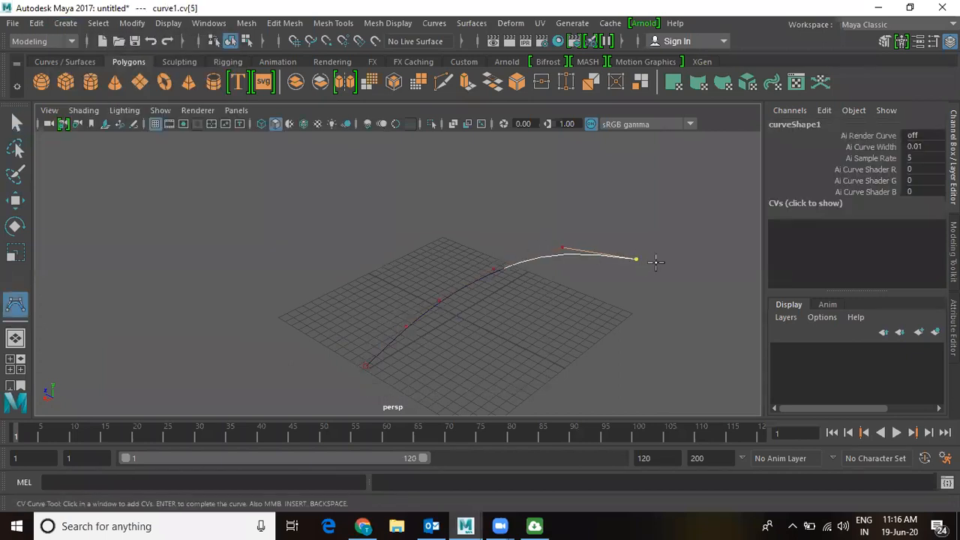
pyautogui.press('Return')
pyautogui.press('q')
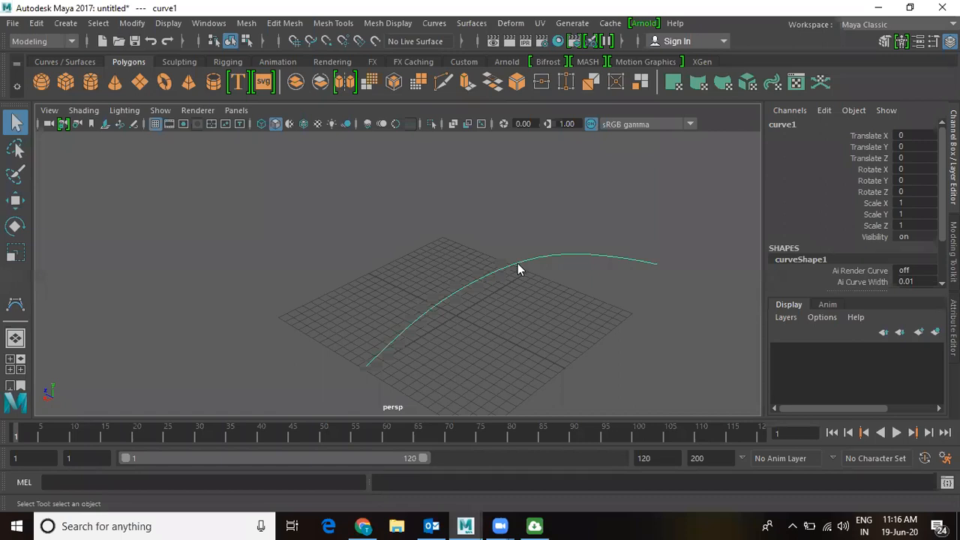
# - Pick a curve point at parameter 2.4 near the arch's middle and detach the curve there
pyautogui.rightClick(517, 268)
pyautogui.moveTo(509, 171); pyautogui.dragTo(516, 125, button='right')
pyautogui.moveTo(521, 263); pyautogui.dragTo(516, 126, button='right')
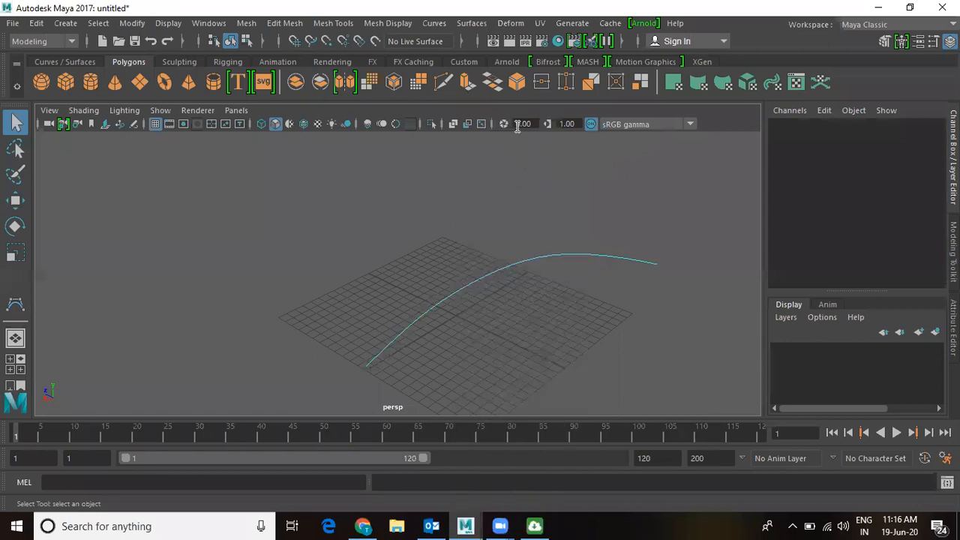
pyautogui.click(525, 263)
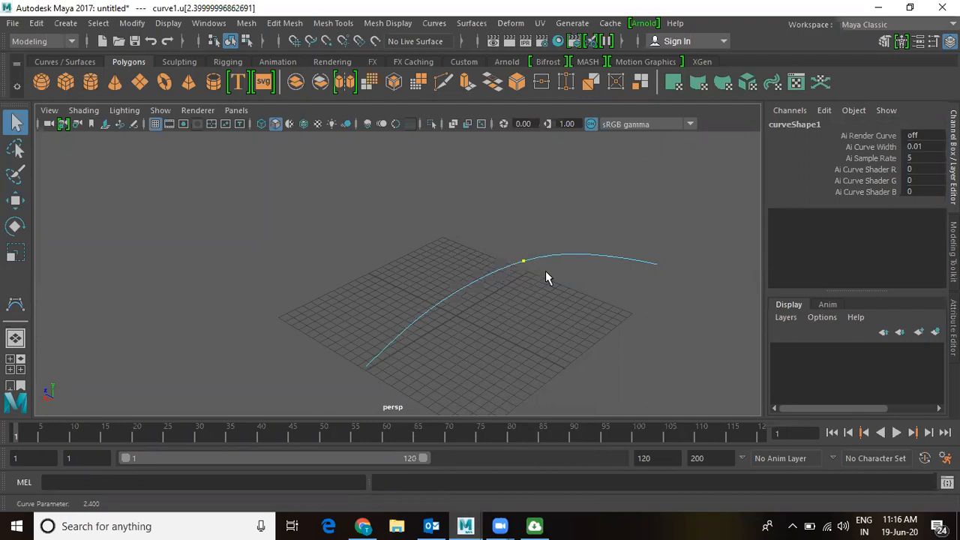
pyautogui.click(435, 23)
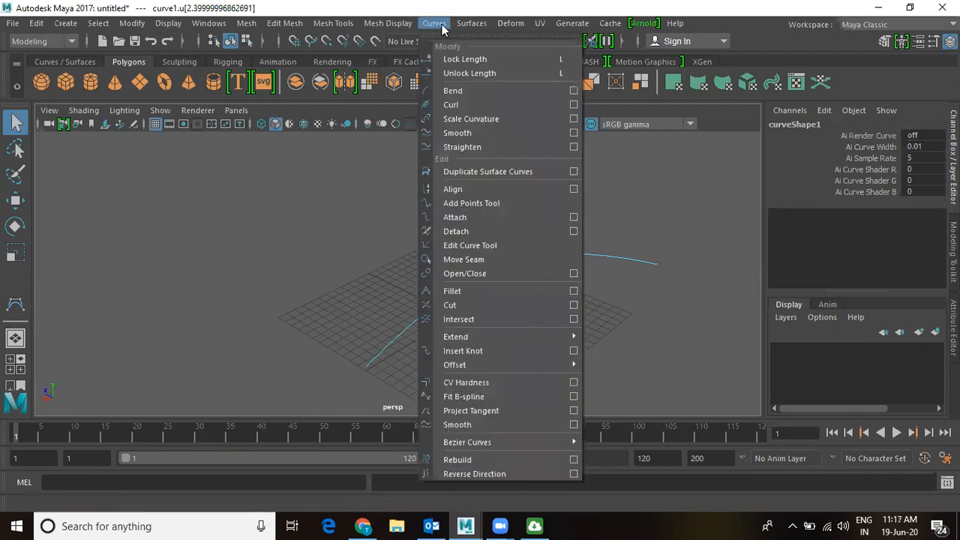
pyautogui.click(455, 232)
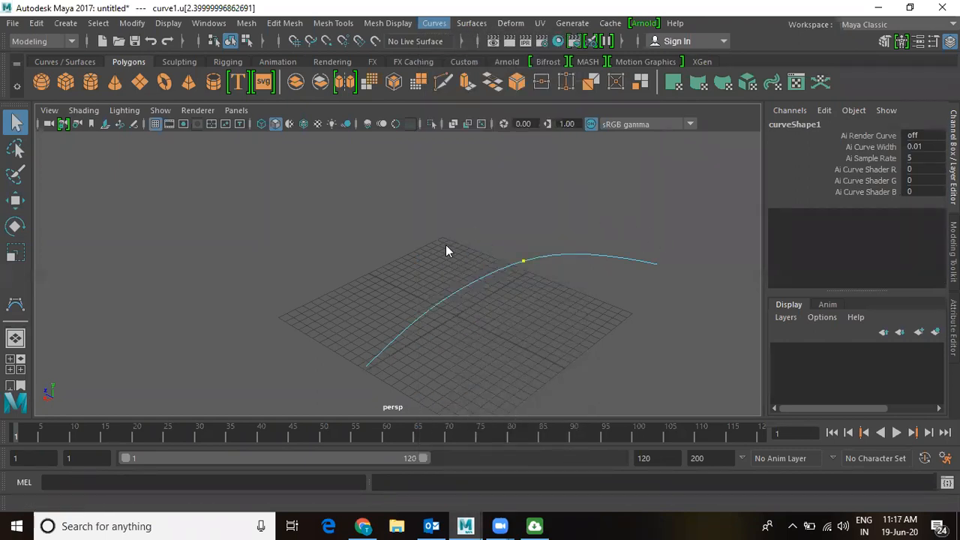
# - Move the detached far segment along X, away from the segment on the grid
pyautogui.click(571, 272)
pyautogui.moveTo(573, 234); pyautogui.dragTo(592, 293)
pyautogui.press('w')
pyautogui.moveTo(396, 347); pyautogui.dragTo(484, 317)
# - Select the segment on the grid to examine it as a separate curve
pyautogui.moveTo(391, 287); pyautogui.dragTo(524, 519)
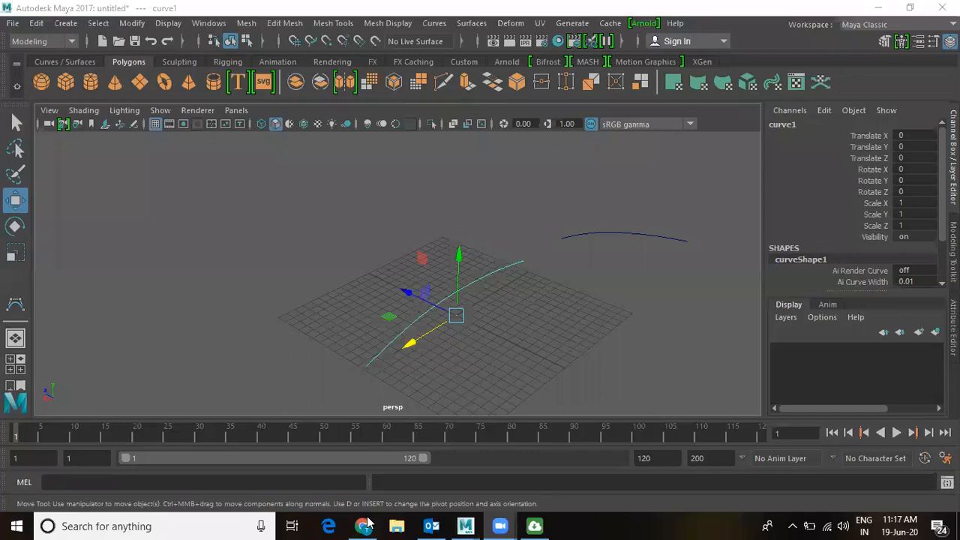
pyautogui.click(615, 285)
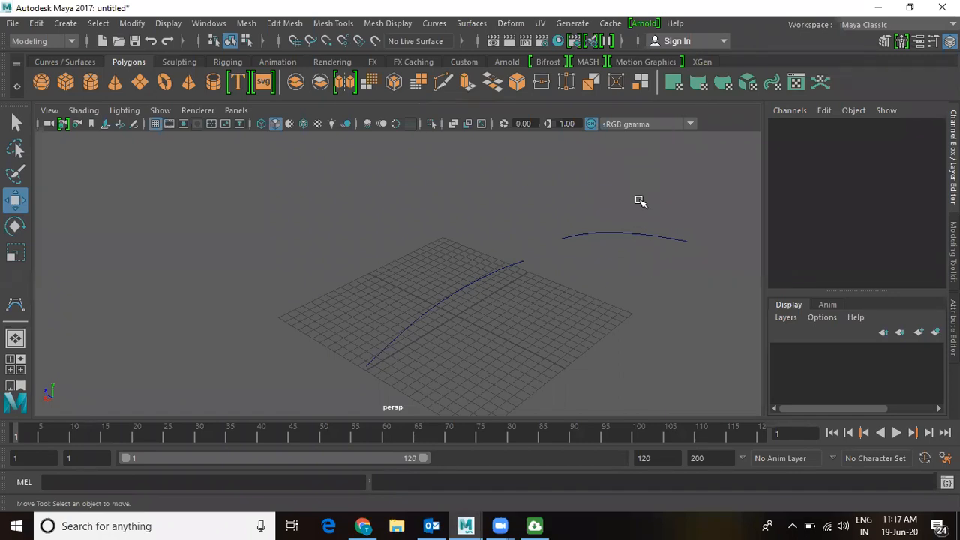
pyautogui.click(456, 306)
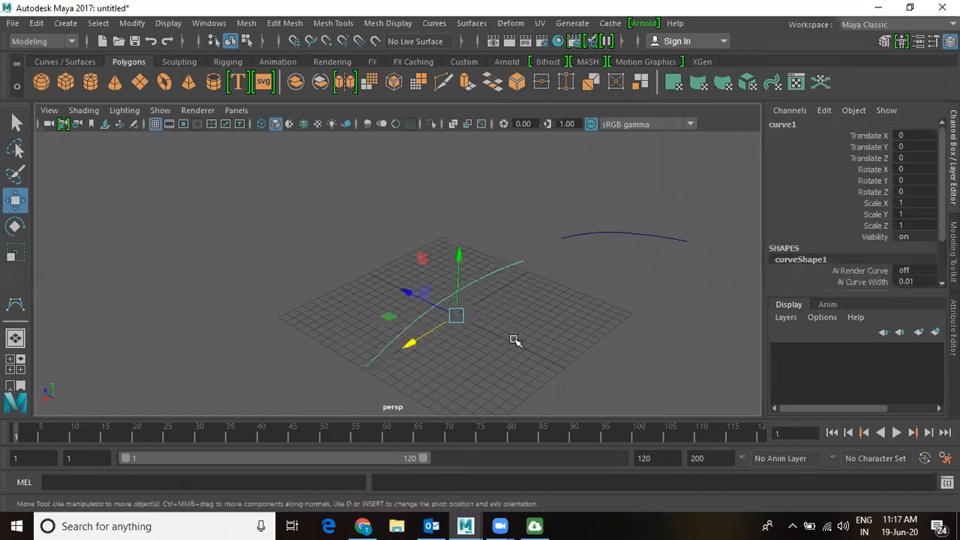
# - Delete both detached curve segments to clear the scene
pyautogui.click(586, 204)
pyautogui.moveTo(615, 285); pyautogui.dragTo(641, 289)
pyautogui.click(641, 290)
pyautogui.moveTo(465, 234); pyautogui.dragTo(511, 352)
pyautogui.click(584, 279)
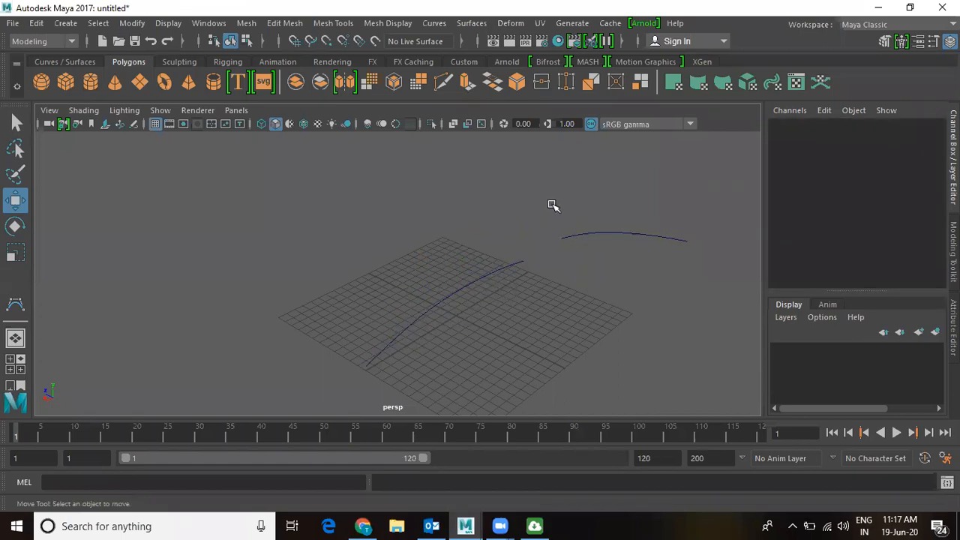
pyautogui.moveTo(552, 206); pyautogui.dragTo(587, 270)
pyautogui.press('Delete')
pyautogui.moveTo(450, 222); pyautogui.dragTo(515, 363)
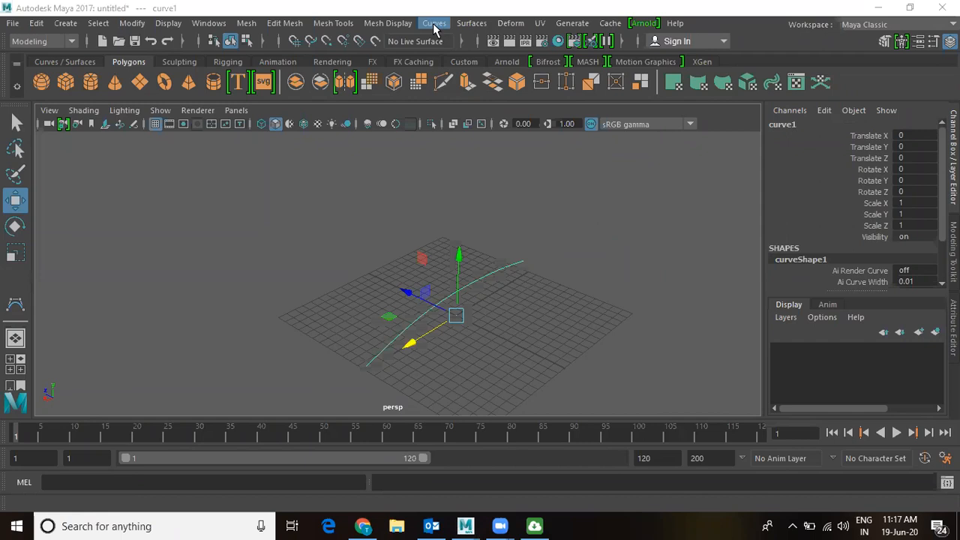
pyautogui.click(513, 309)
pyautogui.moveTo(452, 276); pyautogui.dragTo(504, 328)
pyautogui.press('Delete')
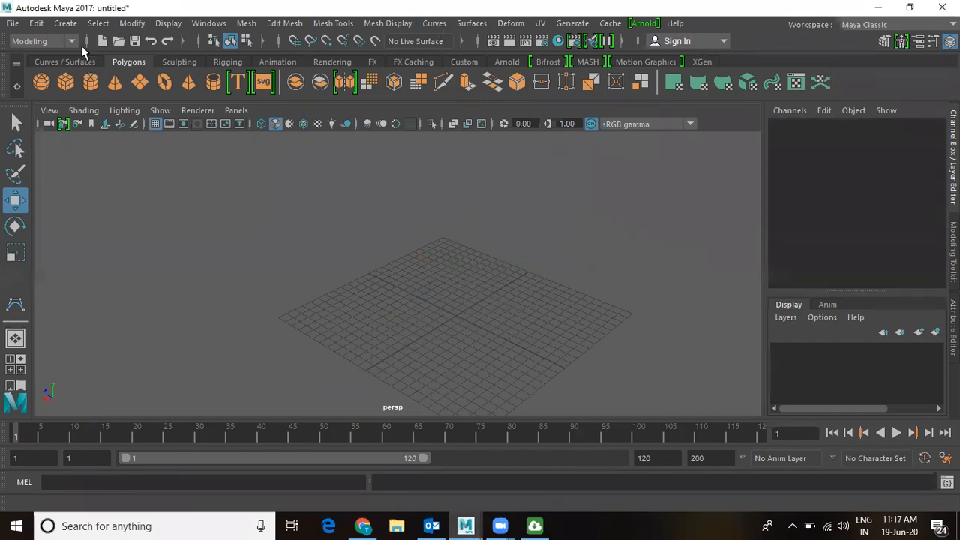
# - Draw a nearly straight six-point curve diagonally across the grid with the CV Curve Tool
pyautogui.click(65, 23)
pyautogui.moveTo(129, 133)
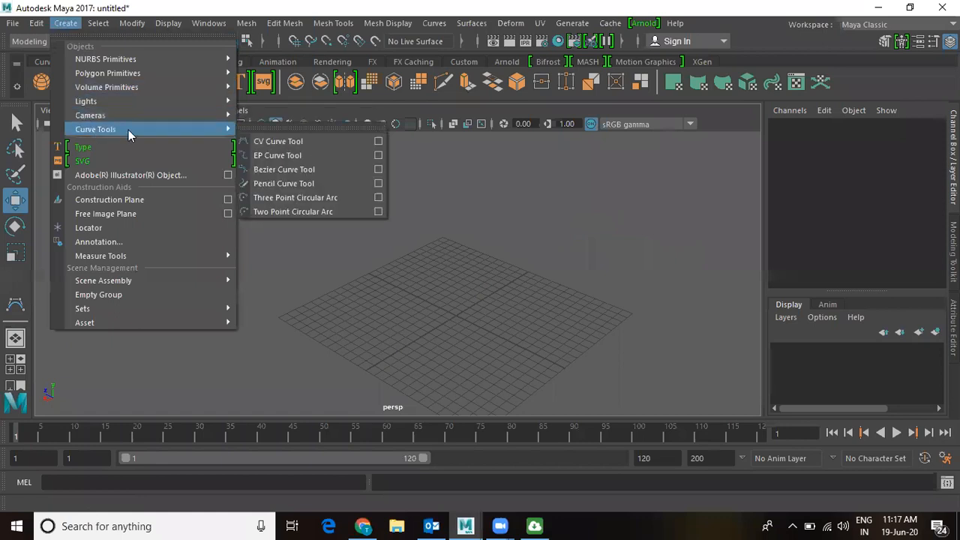
pyautogui.click(276, 142)
pyautogui.click(308, 387)
pyautogui.click(373, 334)
pyautogui.click(420, 299)
pyautogui.click(446, 279)
pyautogui.click(482, 248)
pyautogui.click(513, 219)
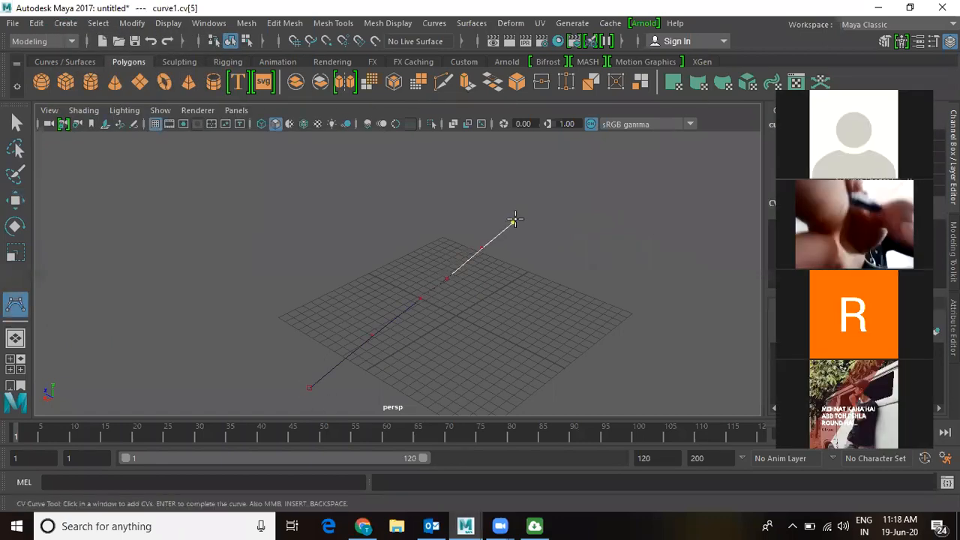
pyautogui.press('Return')
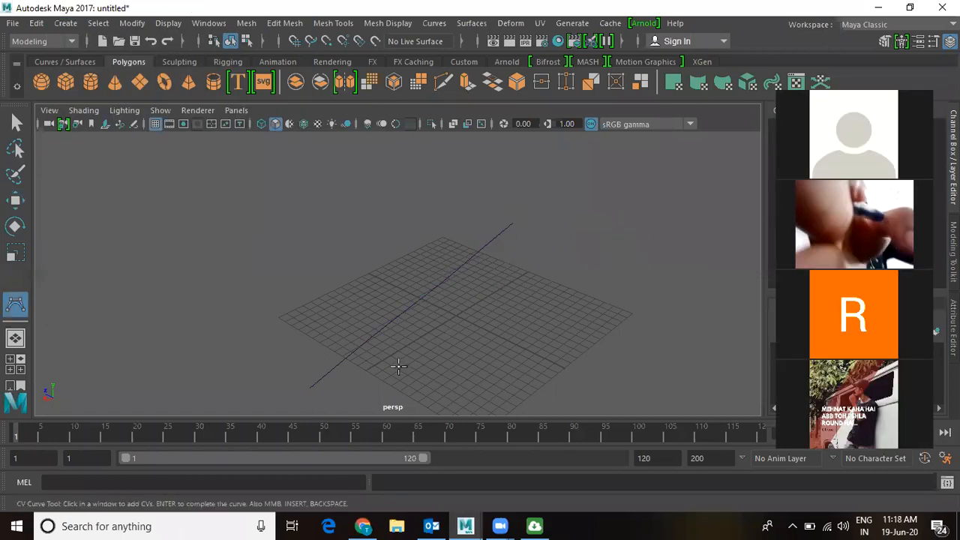
# - Draw a second CV curve roughly parallel to the first, from the grid's near corner past its far side
pyautogui.click(438, 403)
pyautogui.click(481, 371)
pyautogui.click(507, 346)
pyautogui.click(534, 319)
pyautogui.click(567, 289)
pyautogui.click(606, 240)
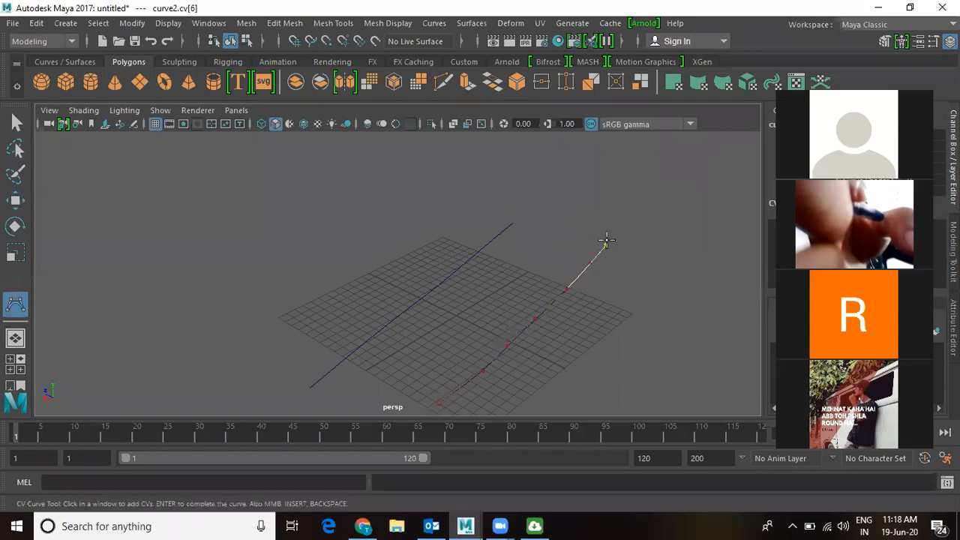
pyautogui.press('w')
# - Loft a surface between the two parallel curves
pyautogui.click(379, 210)
pyautogui.moveTo(375, 211); pyautogui.dragTo(640, 379)
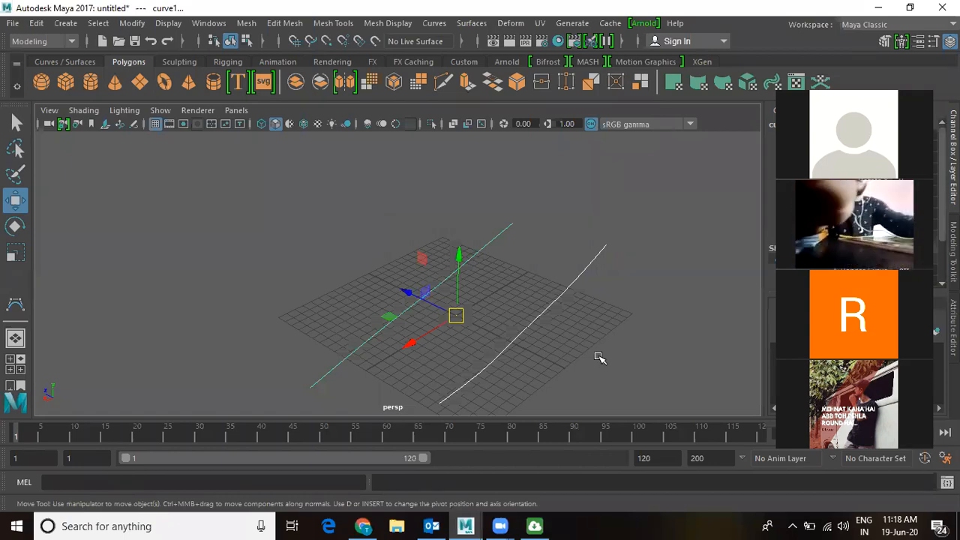
pyautogui.click(474, 25)
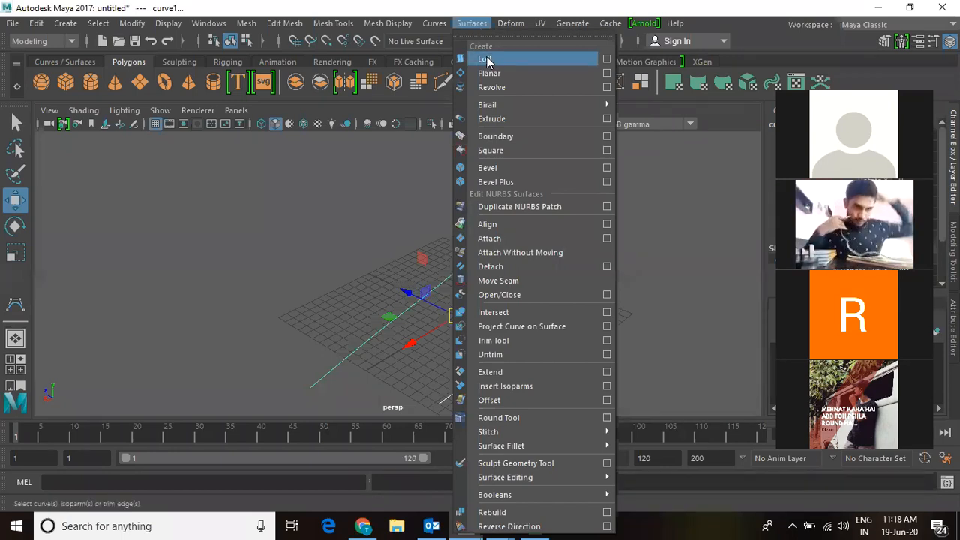
pyautogui.click(485, 60)
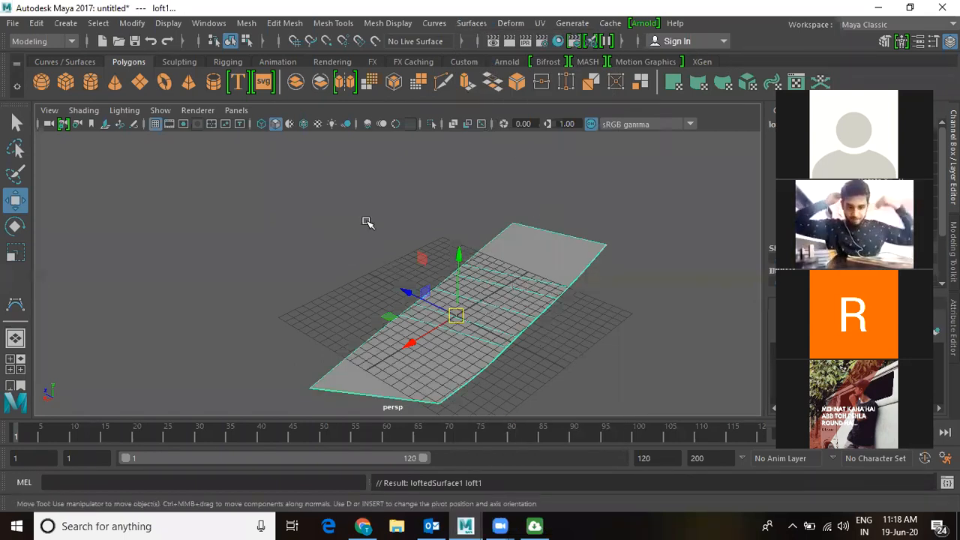
# - Delete the lofted surface, keeping both profile curves
pyautogui.click(566, 340)
pyautogui.click(517, 290)
pyautogui.press('Delete')
# - Raise a middle control vertex of the second curve well above the grid to form a hump
pyautogui.click(561, 302)
pyautogui.keyDown('alt'); pyautogui.moveTo(565, 320); pyautogui.dragTo(465, 275); pyautogui.keyUp('alt')
pyautogui.moveTo(462, 260); pyautogui.dragTo(388, 165, button='right')
pyautogui.moveTo(375, 264); pyautogui.dragTo(410, 310)
pyautogui.moveTo(391, 248); pyautogui.dragTo(389, 157)
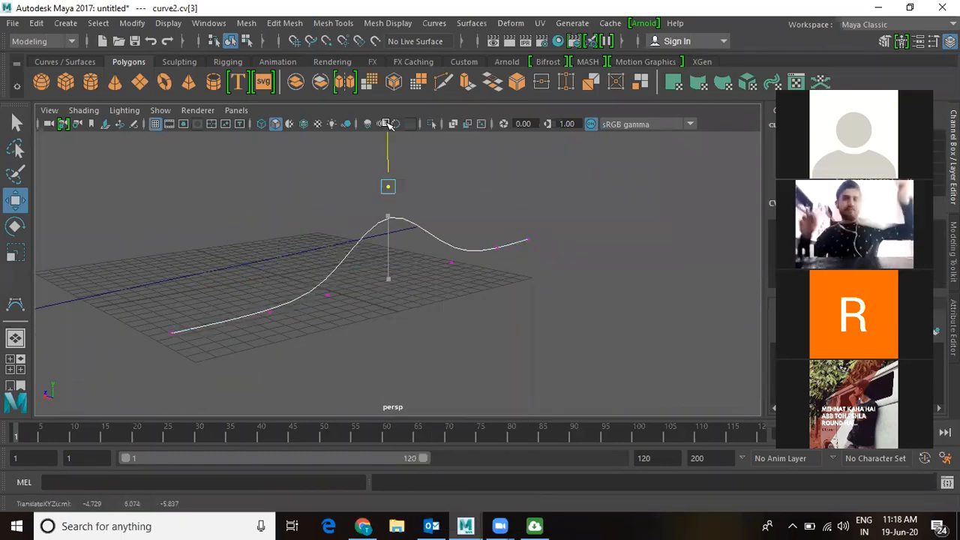
# - Pull a middle control vertex of the first curve down along Y to form a dip
pyautogui.moveTo(316, 247); pyautogui.dragTo(249, 163, button='right')
pyautogui.moveTo(210, 244); pyautogui.dragTo(308, 274)
pyautogui.moveTo(271, 196); pyautogui.dragTo(279, 319)
pyautogui.click(499, 248)
# - Loft a surface between the humped curve and the dipped curve
pyautogui.moveTo(456, 293)
pyautogui.keyDown('alt'); pyautogui.mouseDown()
pyautogui.moveTo(553, 307)
pyautogui.moveTo(450, 282)
pyautogui.mouseUp(); pyautogui.keyUp('alt')
pyautogui.moveTo(302, 247); pyautogui.dragTo(426, 391)
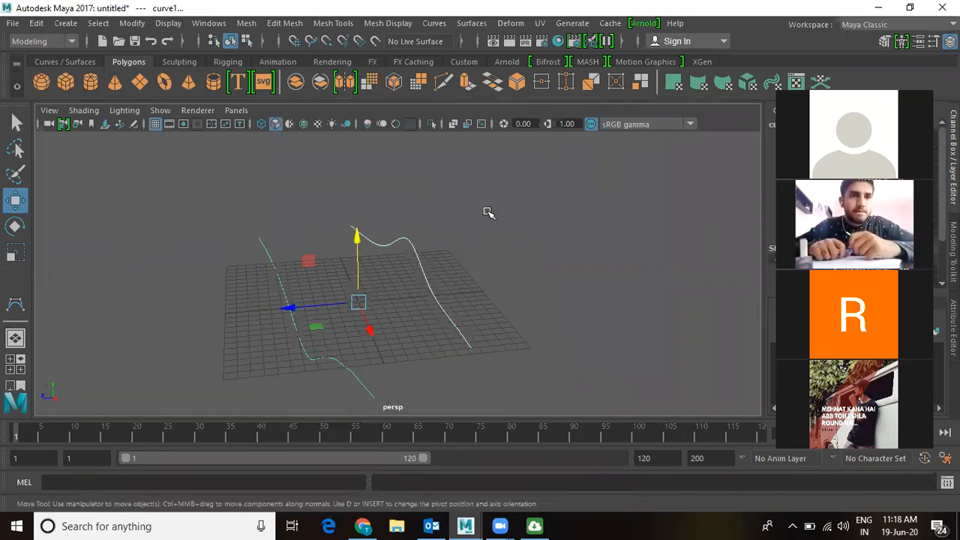
pyautogui.click(471, 23)
pyautogui.click(481, 57)
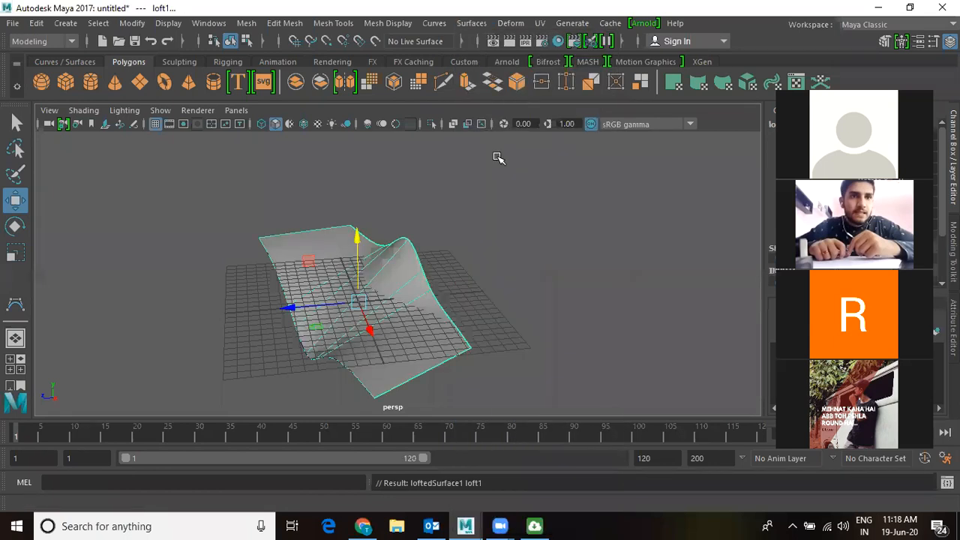
# - Delete the wavy lofted surface and both of its profile curves
pyautogui.click(508, 275)
pyautogui.keyDown('alt'); pyautogui.moveTo(448, 281); pyautogui.dragTo(474, 296); pyautogui.keyUp('alt')
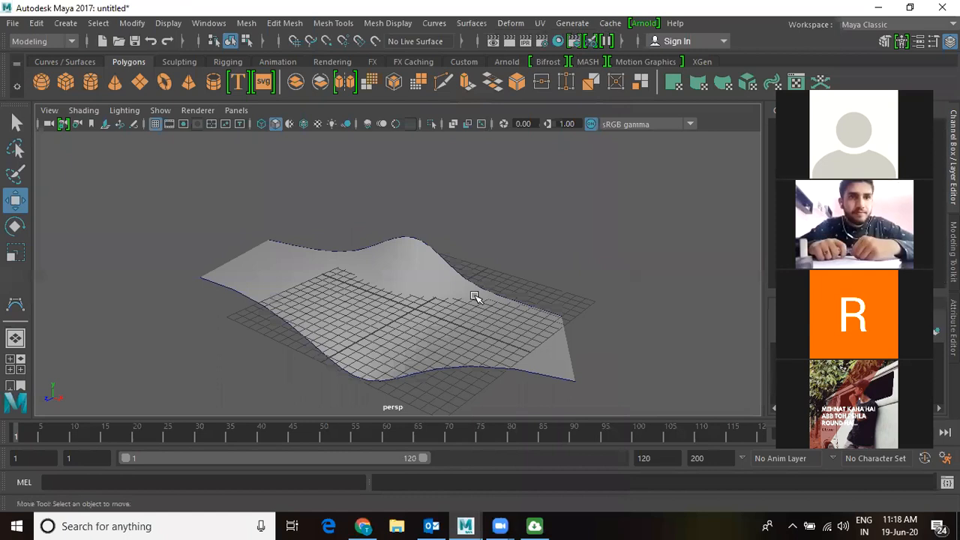
pyautogui.click(429, 302)
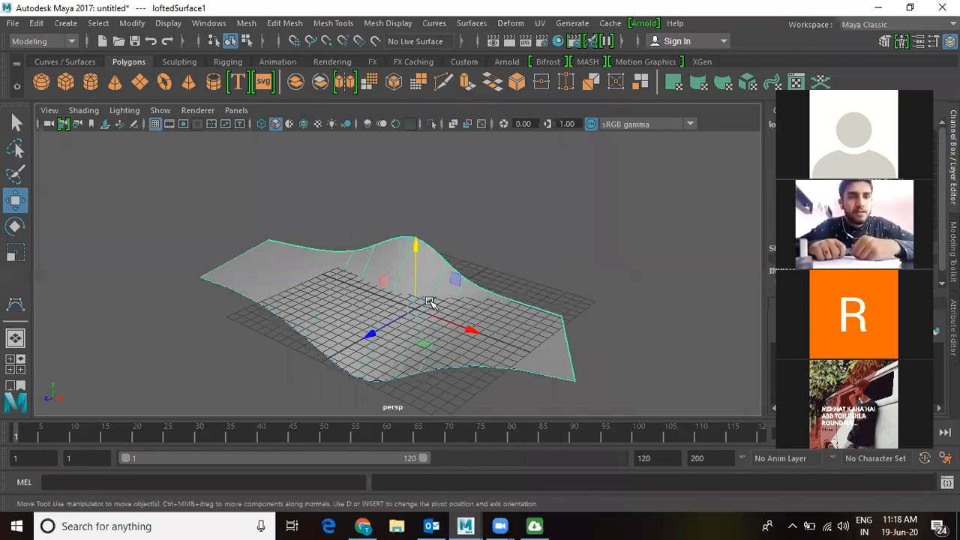
pyautogui.press('Delete')
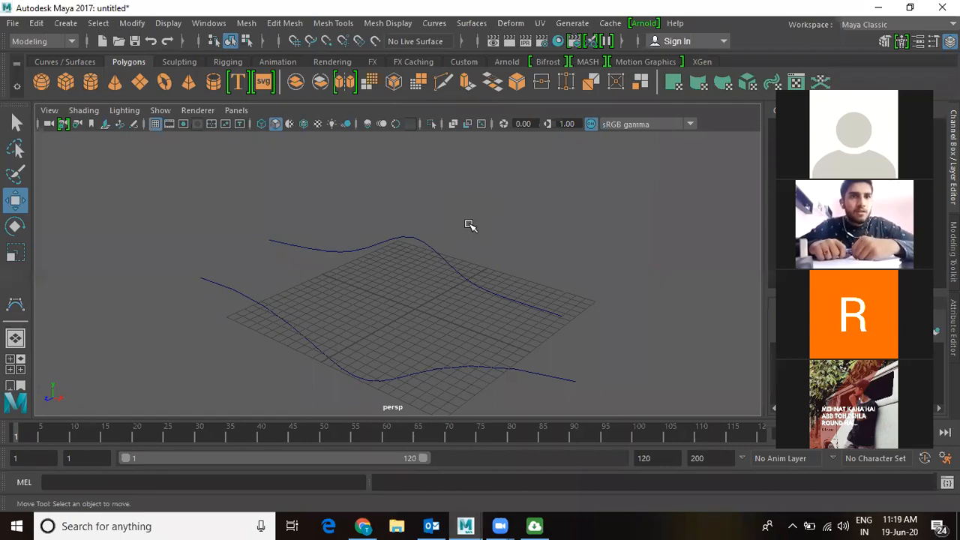
pyautogui.moveTo(403, 202); pyautogui.dragTo(495, 346)
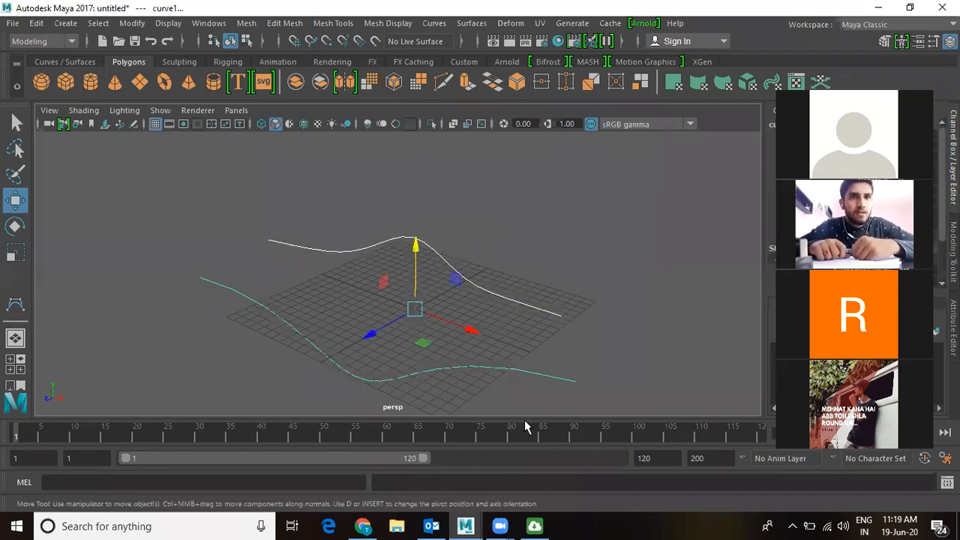
pyautogui.press('Delete')
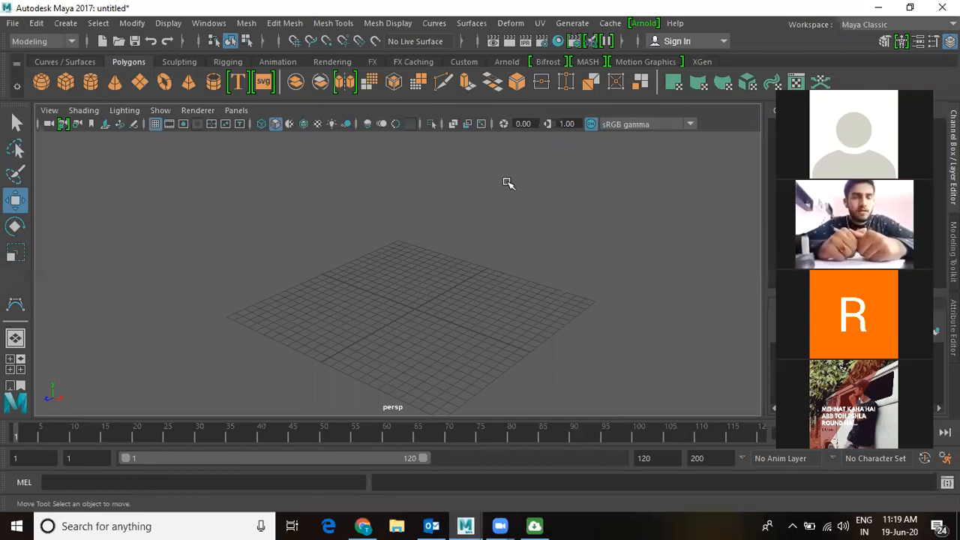
# - Draw a gently bent five-point curve across the grid with the CV Curve Tool
pyautogui.click(432, 24)
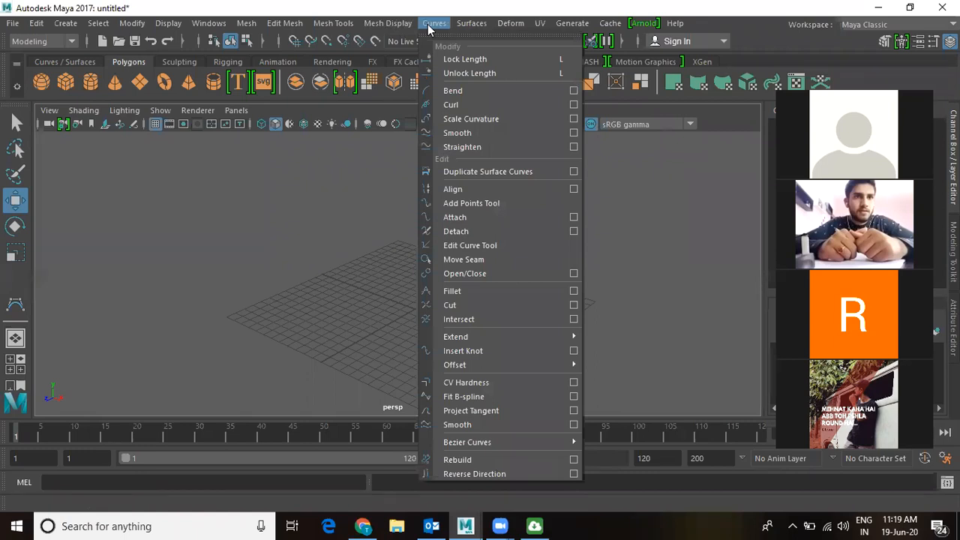
pyautogui.click(432, 24)
pyautogui.click(66, 24)
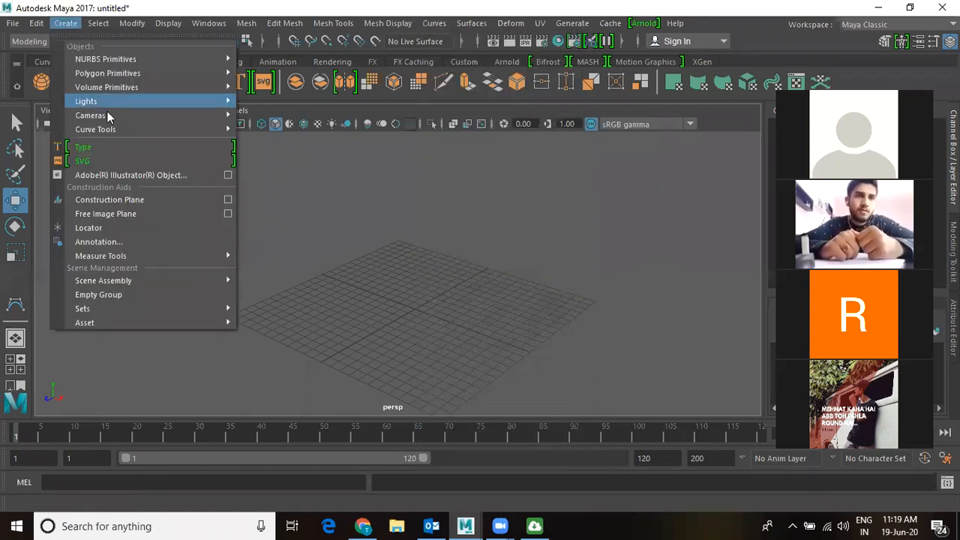
pyautogui.moveTo(112, 129)
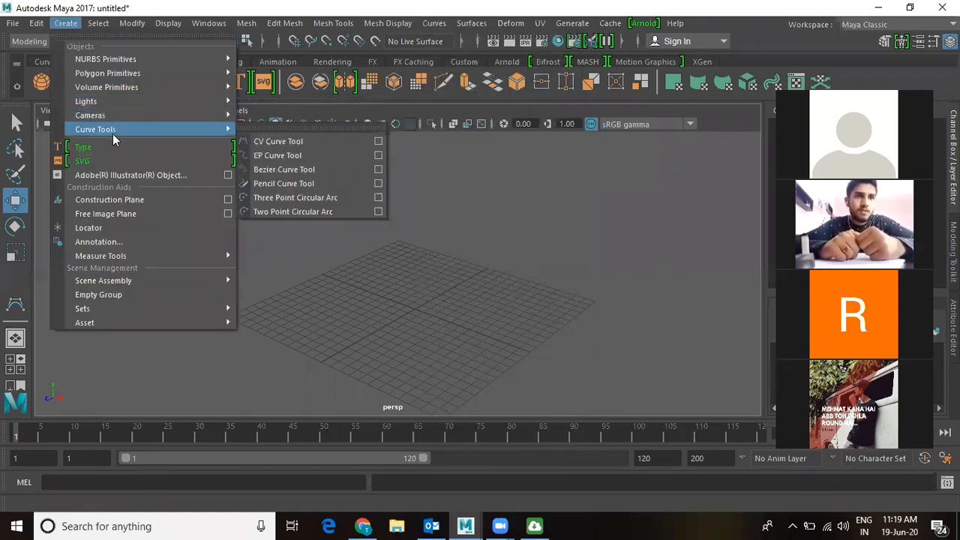
pyautogui.click(280, 142)
pyautogui.click(315, 327)
pyautogui.click(374, 297)
pyautogui.click(465, 293)
pyautogui.click(531, 264)
pyautogui.click(538, 256)
pyautogui.press('Return')
# - Draw a second CV curve diagonally so that it crosses the first one
pyautogui.click(368, 250)
pyautogui.click(553, 365)
pyautogui.click(578, 360)
pyautogui.press('Return')
pyautogui.press('w')
# - Cut the two crossing curves at their intersection
pyautogui.keyDown('shift'); pyautogui.click(395, 295); pyautogui.keyUp('shift')
pyautogui.click(434, 22)
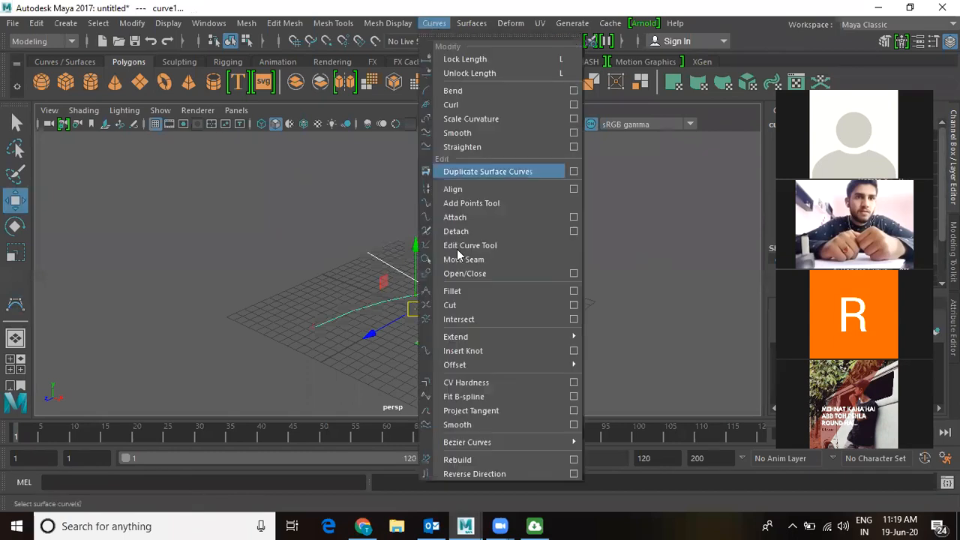
pyautogui.click(474, 304)
pyautogui.click(552, 334)
# - Delete all pieces of the cut curves
pyautogui.moveTo(517, 300); pyautogui.dragTo(545, 338)
pyautogui.moveTo(313, 214); pyautogui.dragTo(521, 360)
pyautogui.press('Delete')
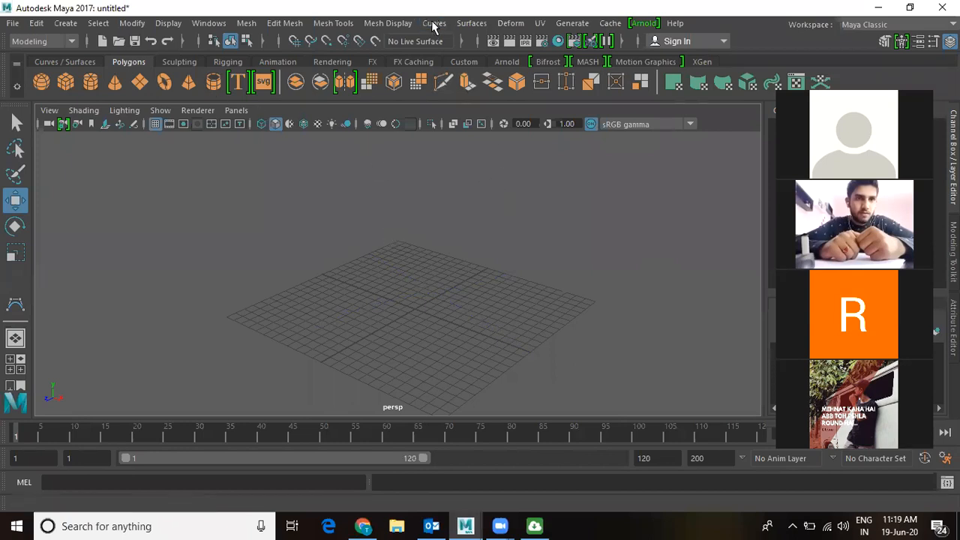
# - Create a NURBS circle at the grid's centre and scale it up uniformly
pyautogui.click(66, 23)
pyautogui.moveTo(76, 59)
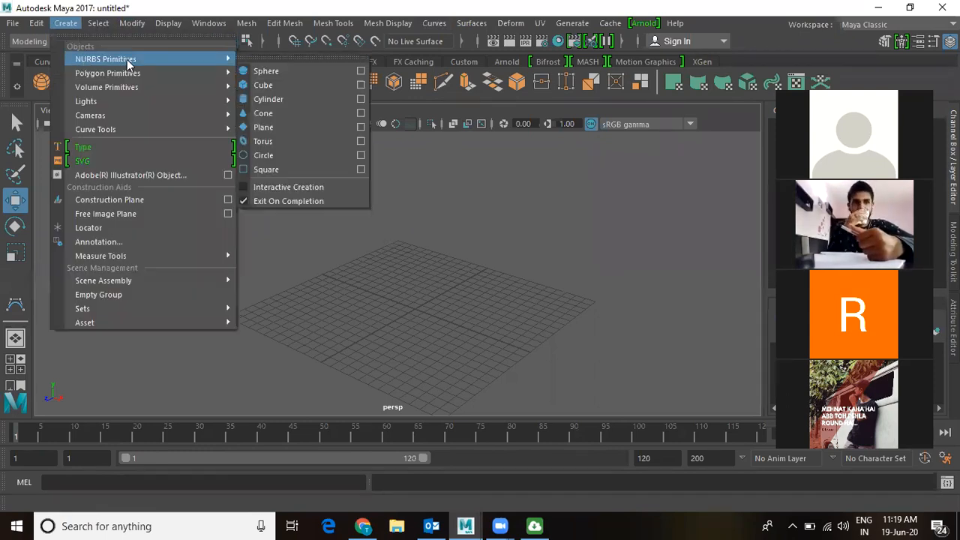
pyautogui.click(281, 155)
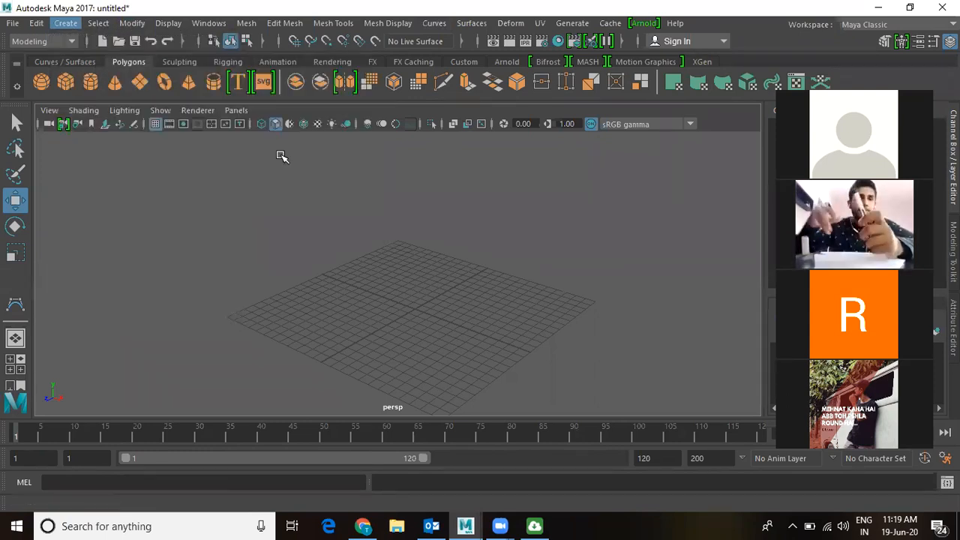
pyautogui.press('r')
pyautogui.moveTo(420, 315); pyautogui.dragTo(508, 270)
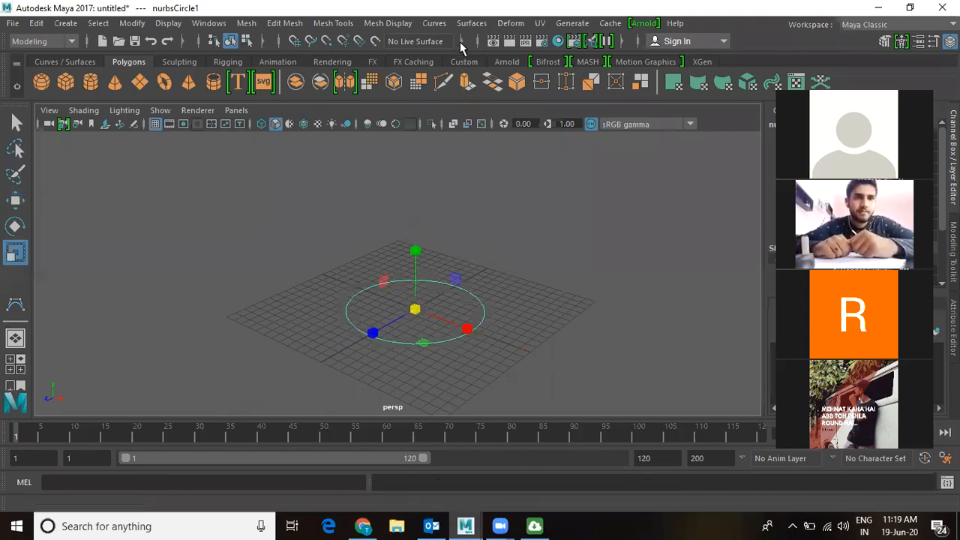
# - Create a planar surface from the circle and frame it in the view
pyautogui.click(492, 76)
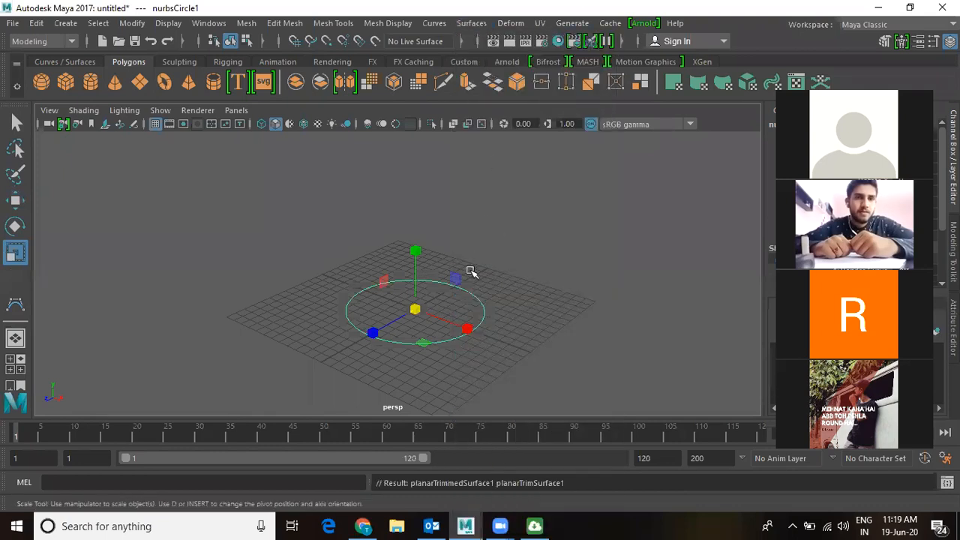
pyautogui.keyDown('alt'); pyautogui.moveTo(523, 315); pyautogui.dragTo(529, 268); pyautogui.keyUp('alt')
pyautogui.press('f')
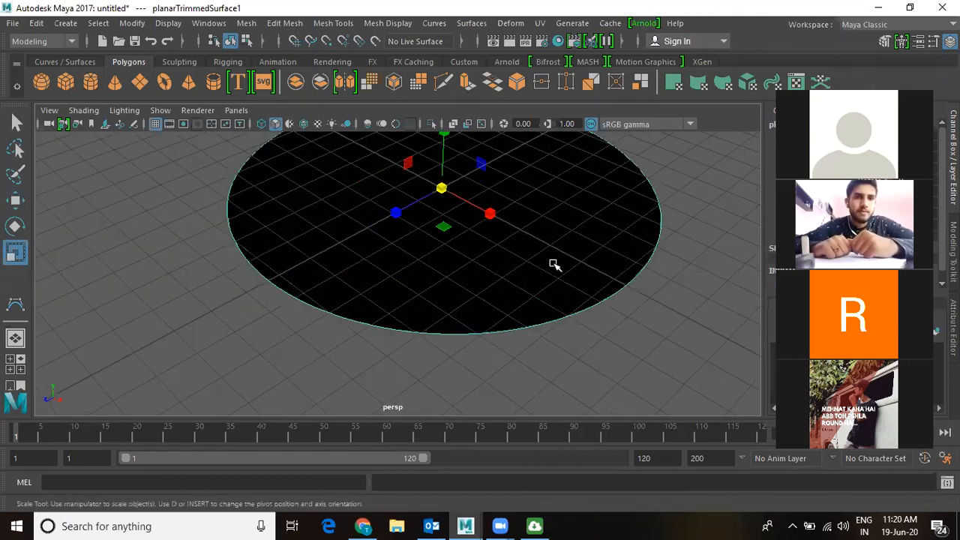
# - Try raising one control vertex of the circle by about 0.69 units in Y and undo the move
pyautogui.rightClick(609, 223)
pyautogui.click(634, 238)
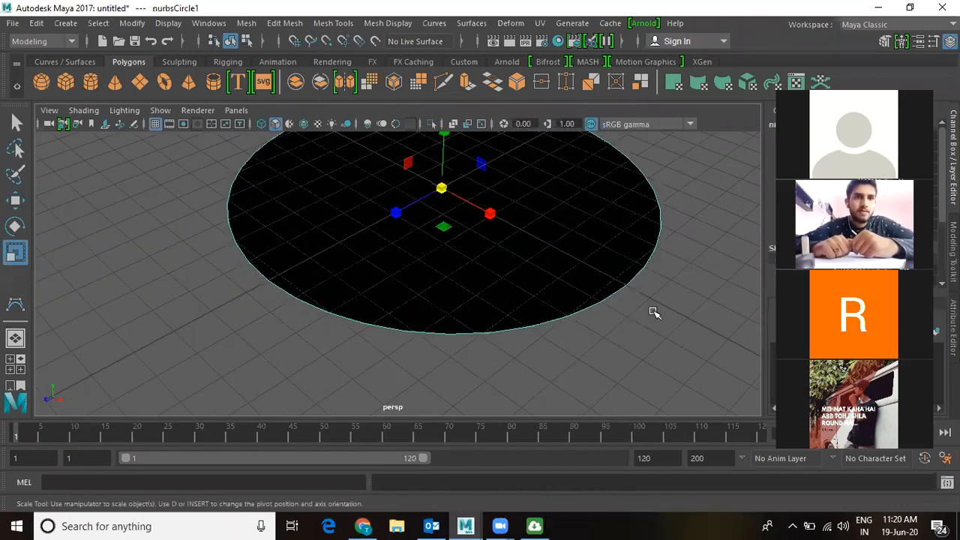
pyautogui.rightClick(681, 161)
pyautogui.click(596, 161)
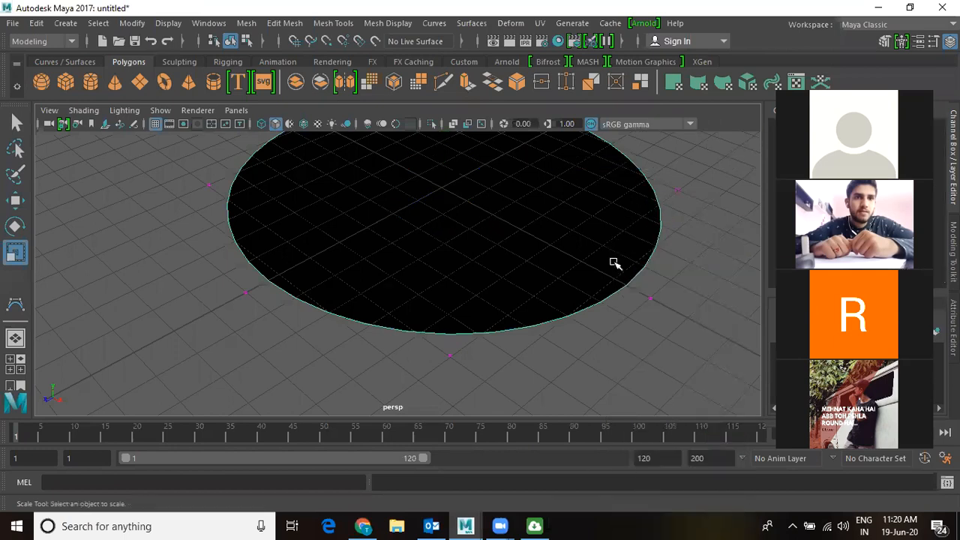
pyautogui.click(654, 298)
pyautogui.keyDown('alt'); pyautogui.moveTo(657, 364); pyautogui.dragTo(547, 348); pyautogui.keyUp('alt')
pyautogui.press('w')
pyautogui.moveTo(534, 213); pyautogui.dragTo(579, 188)
pyautogui.hotkey('ctrl', 'z')
pyautogui.click(471, 23)
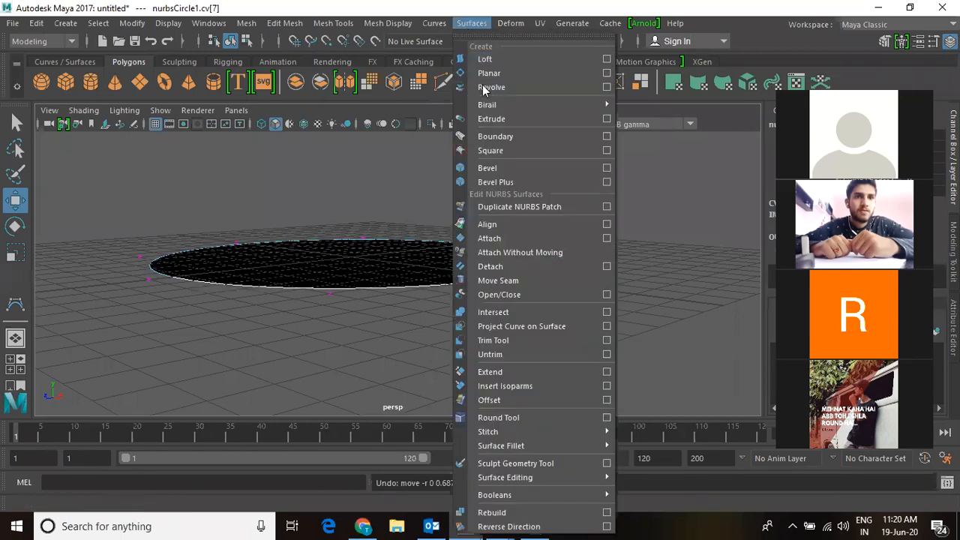
pyautogui.click(468, 25)
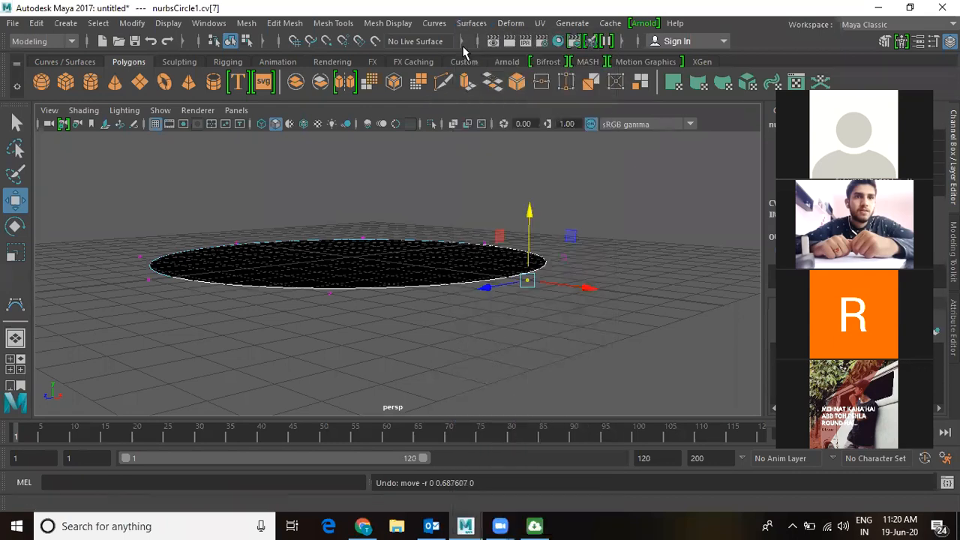
# - Delete the planar surface filling the circle and select the remaining circle
pyautogui.scroll(-4, 532, 249)
pyautogui.keyDown('alt'); pyautogui.moveTo(402, 261); pyautogui.dragTo(439, 285); pyautogui.keyUp('alt')
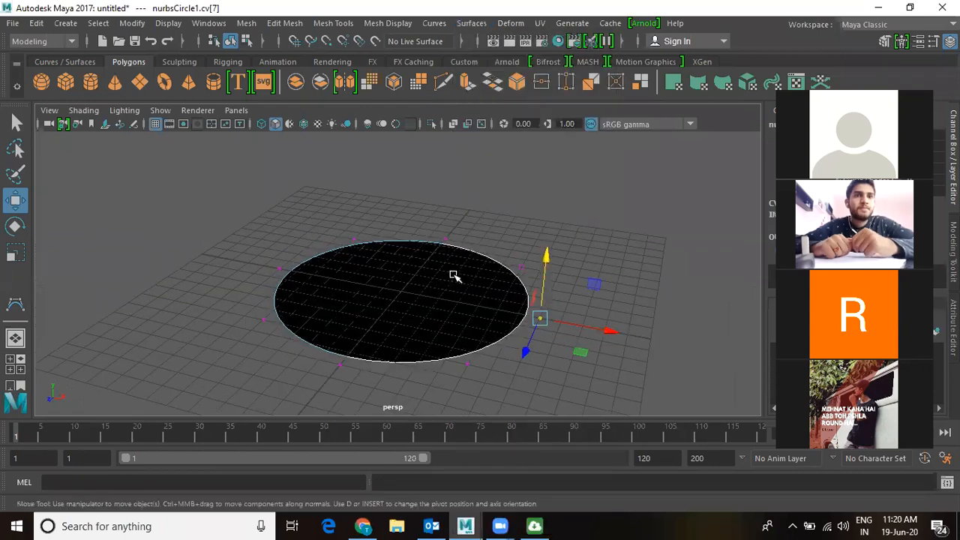
pyautogui.moveTo(433, 279); pyautogui.dragTo(457, 233, button='right')
pyautogui.click(463, 285)
pyautogui.press('Delete')
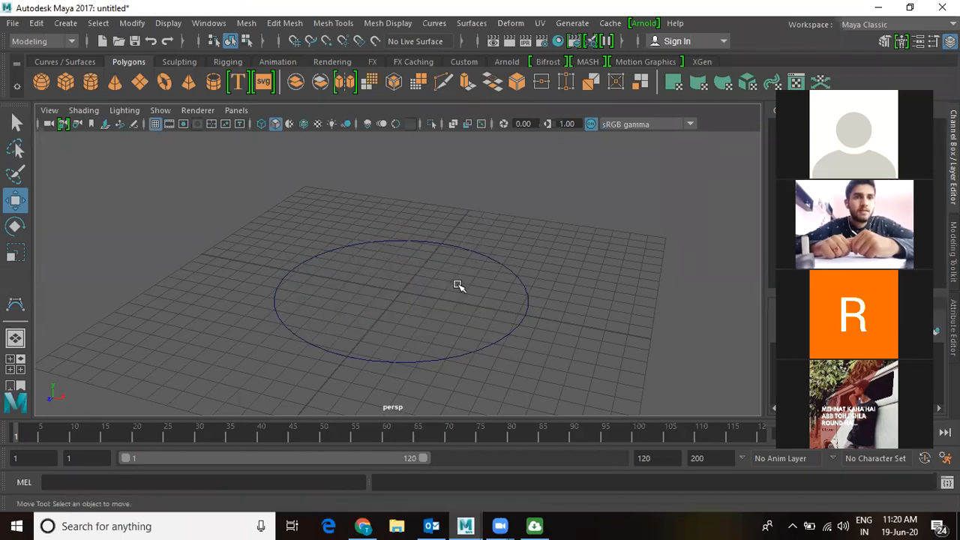
pyautogui.moveTo(484, 227); pyautogui.dragTo(503, 288)
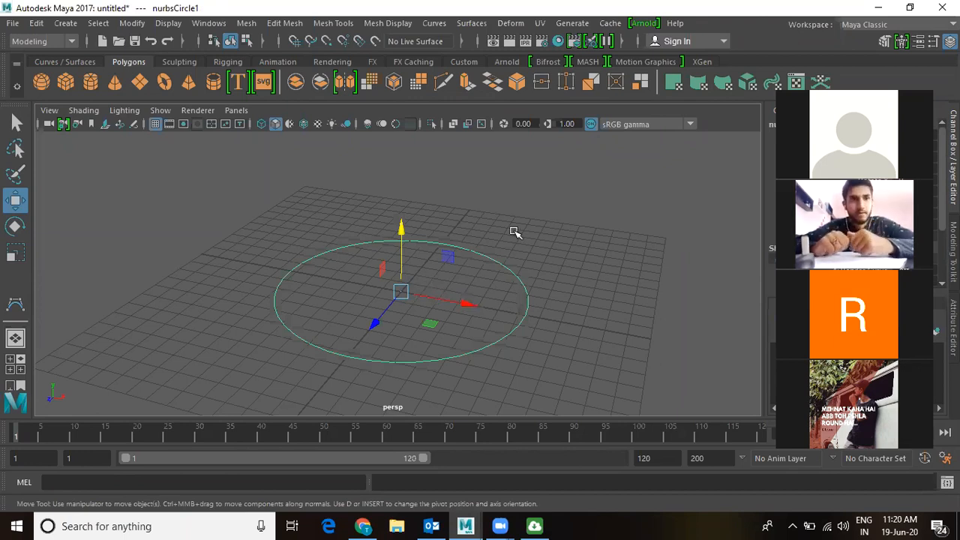
# - Create a planar surface from the circle with polygon output, triangle type and the Count tessellation method at 200
pyautogui.click(422, 197)
pyautogui.moveTo(423, 197); pyautogui.dragTo(467, 266)
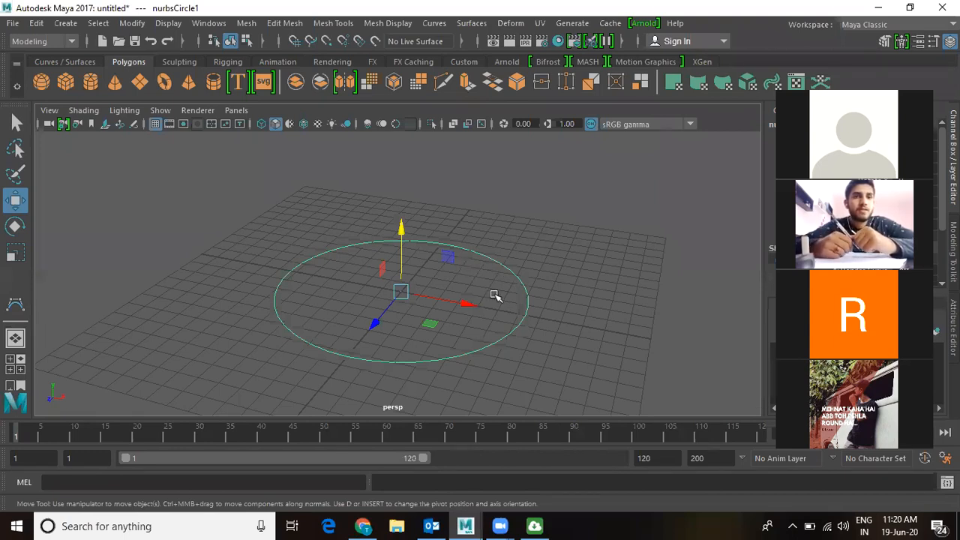
pyautogui.click(474, 27)
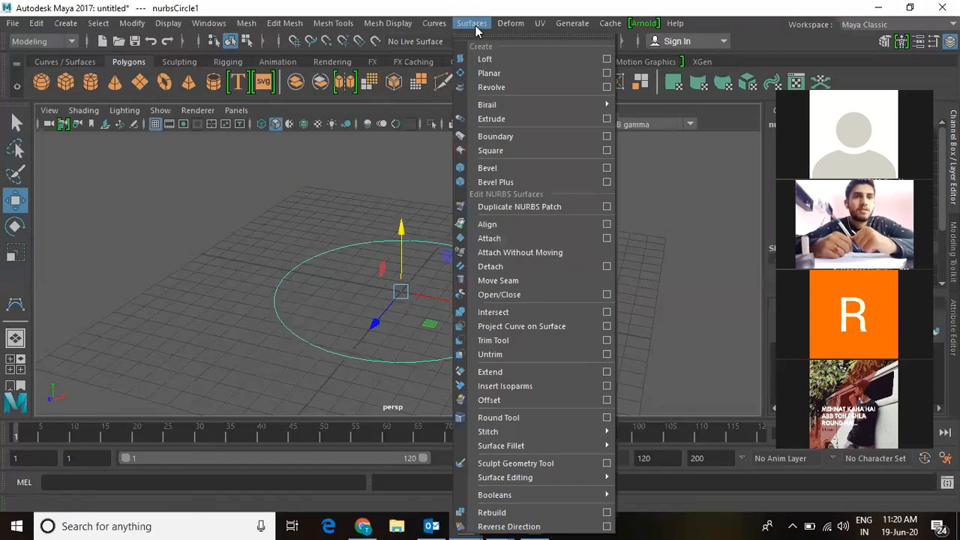
pyautogui.click(607, 74)
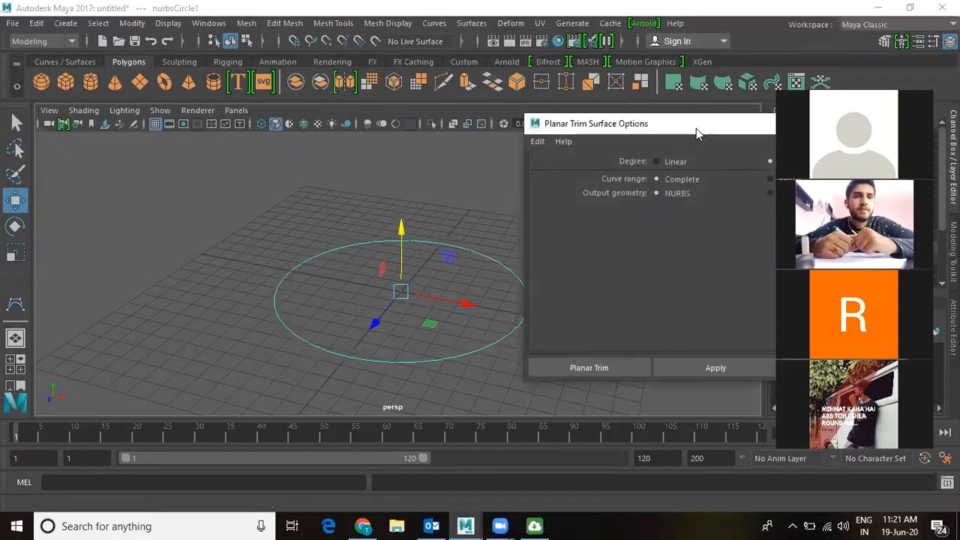
pyautogui.moveTo(697, 130); pyautogui.dragTo(533, 85)
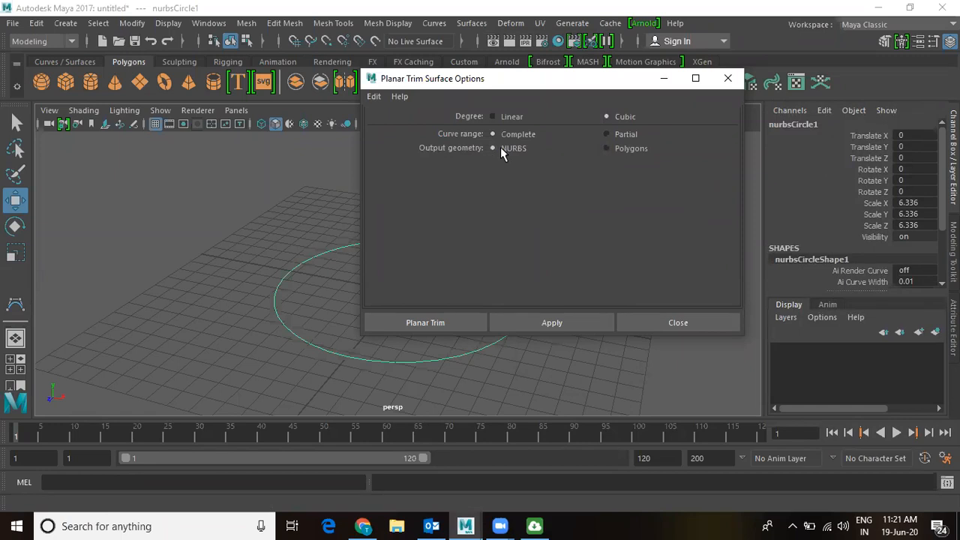
pyautogui.click(606, 149)
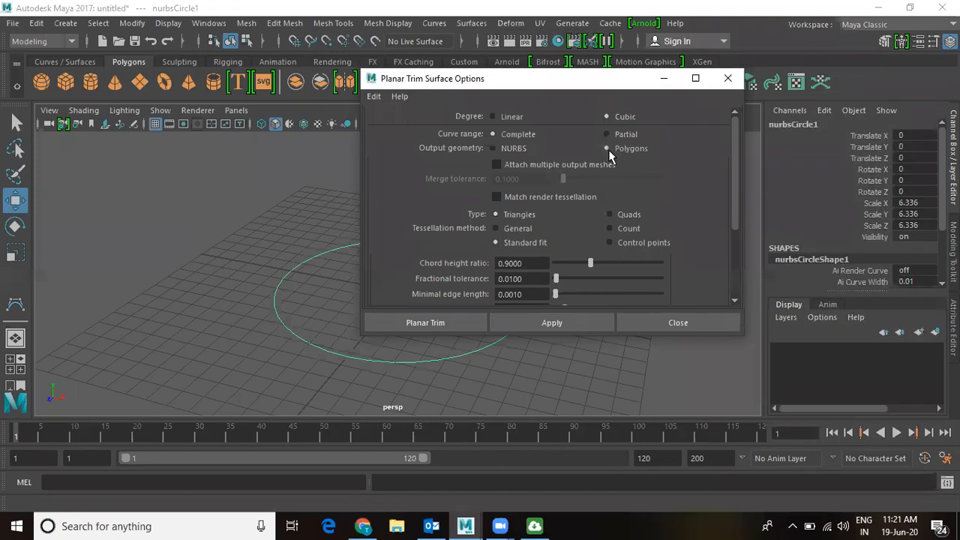
pyautogui.click(619, 229)
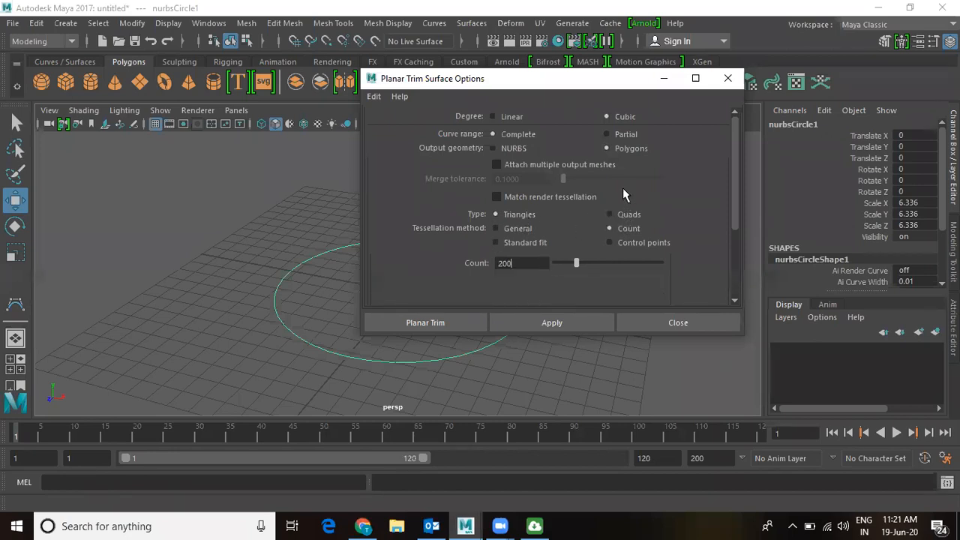
pyautogui.click(449, 330)
# - Try raising the polygon surface about 4.89 units in Y above the circle and undo the move
pyautogui.moveTo(401, 237); pyautogui.dragTo(417, 132)
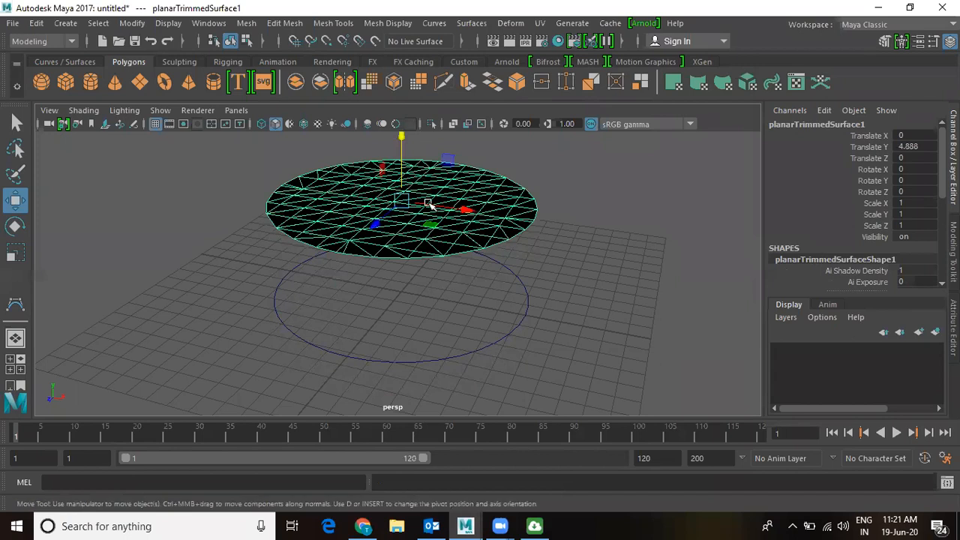
pyautogui.hotkey('ctrl', 'z')
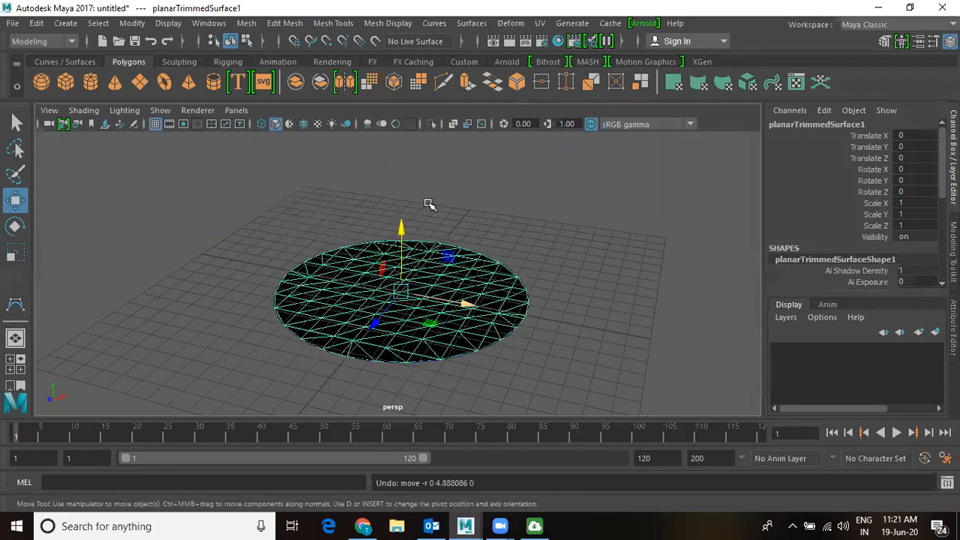
# - Delete the polygon surface and the circle, and start a new scene
pyautogui.press('Delete')
pyautogui.moveTo(422, 209); pyautogui.dragTo(467, 282)
pyautogui.press('Delete')
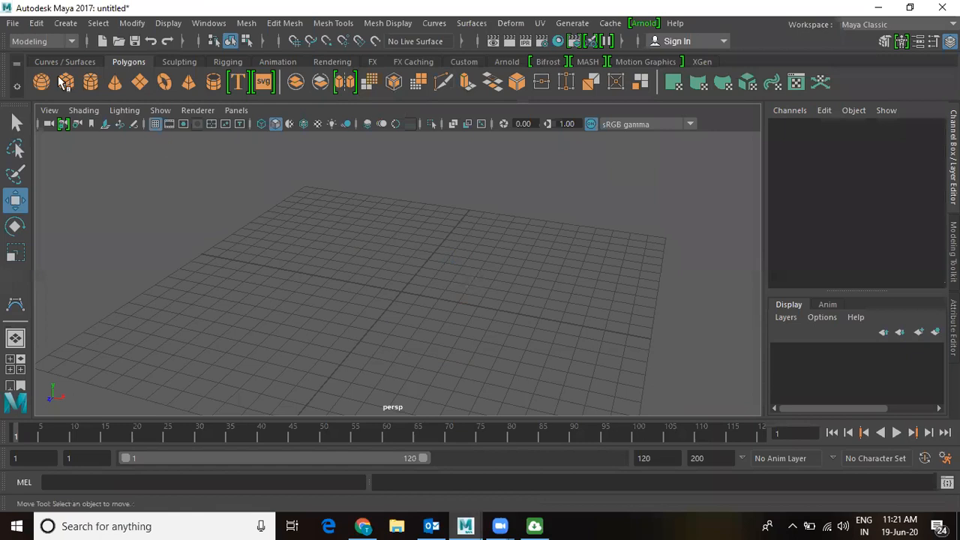
pyautogui.click(13, 23)
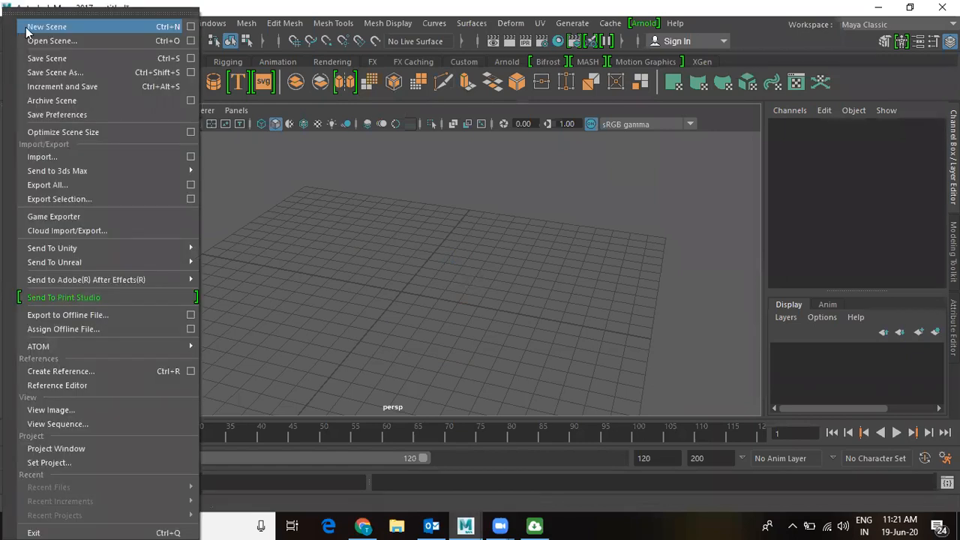
pyautogui.click(27, 30)
pyautogui.click(474, 264)
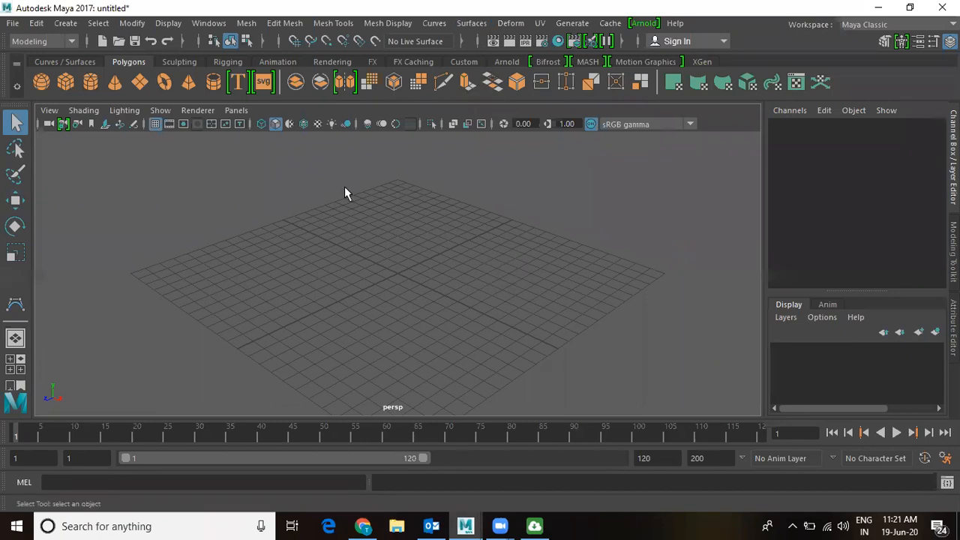
# - Start a CV curve in the side view, drawing a small rounded head profile beginning close to the vertical axis about 7.6 units up
pyautogui.click(65, 22)
pyautogui.moveTo(112, 129)
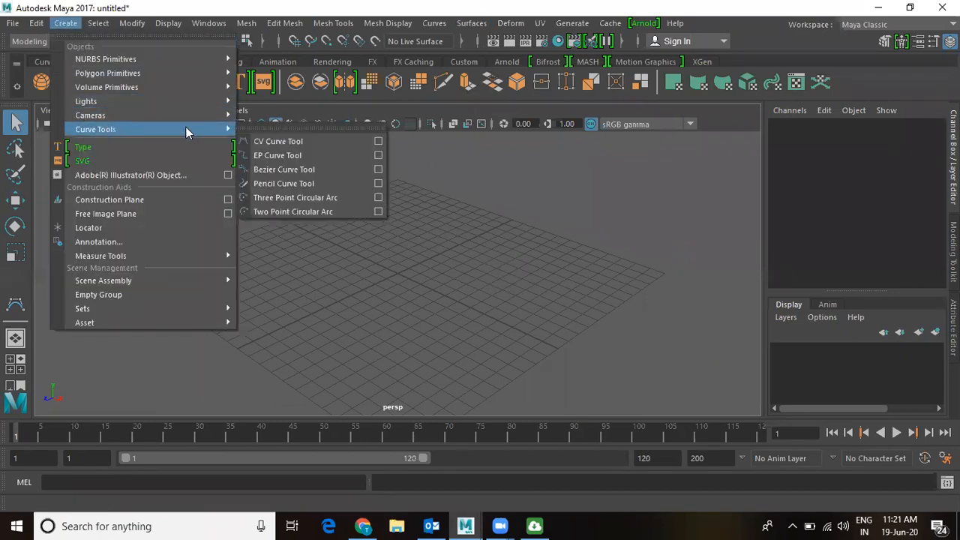
pyautogui.click(275, 142)
pyautogui.press('space')
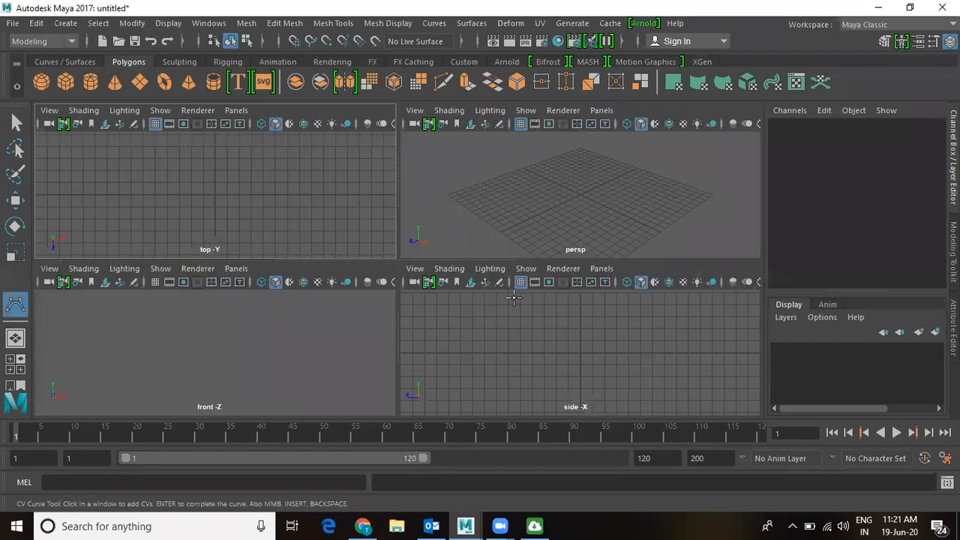
pyautogui.press('space')
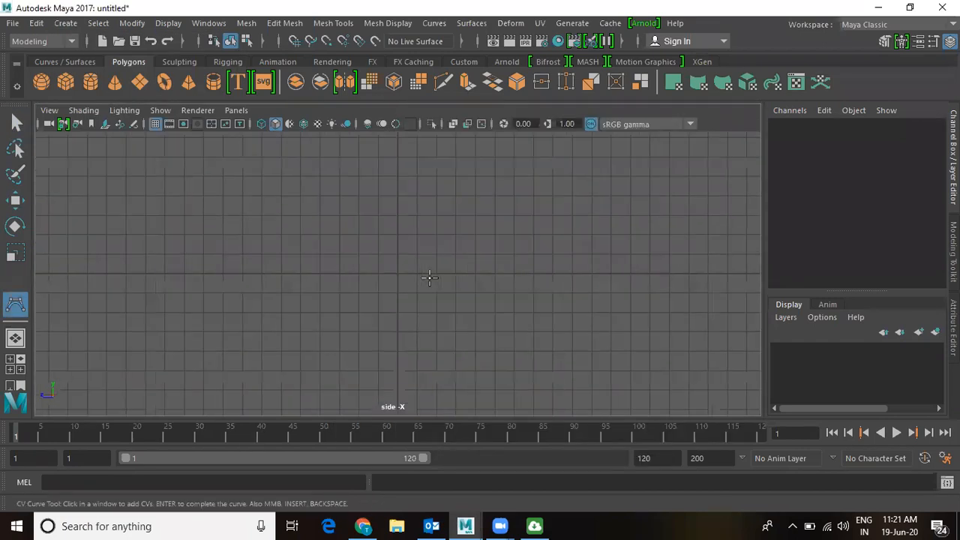
pyautogui.keyDown('alt'); pyautogui.moveTo(441, 285); pyautogui.dragTo(464, 318, button='middle'); pyautogui.keyUp('alt')
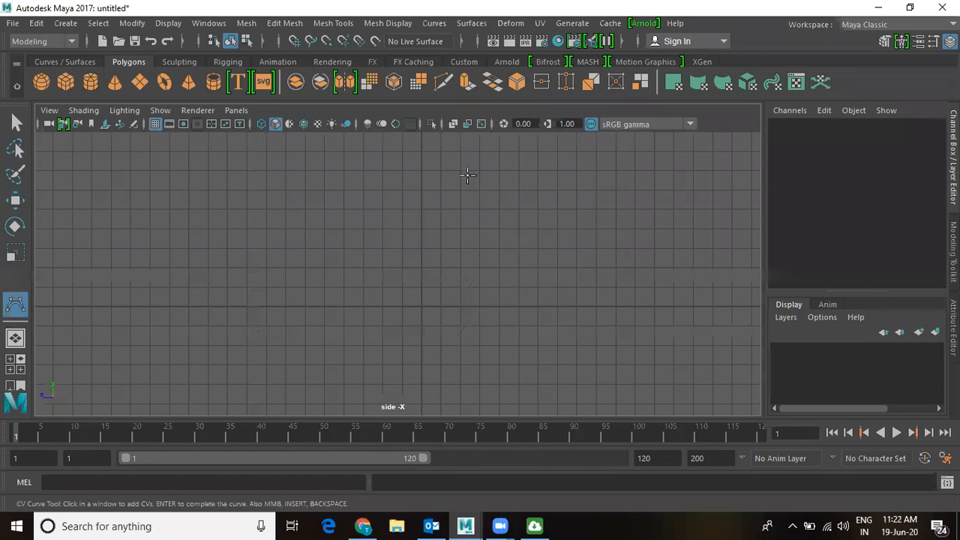
pyautogui.click(419, 155)
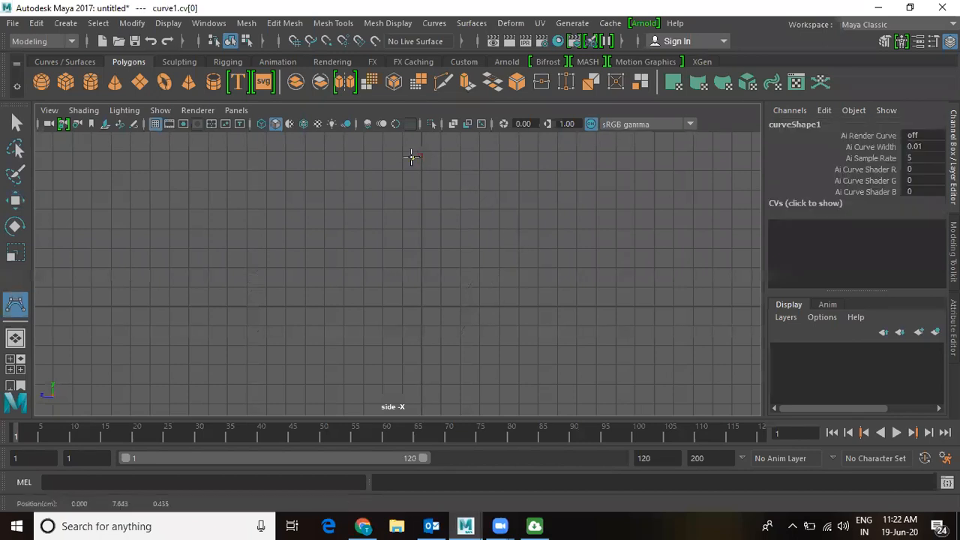
pyautogui.click(401, 164)
pyautogui.click(402, 167)
pyautogui.click(403, 173)
pyautogui.click(406, 181)
pyautogui.click(403, 188)
pyautogui.click(405, 190)
pyautogui.click(406, 191)
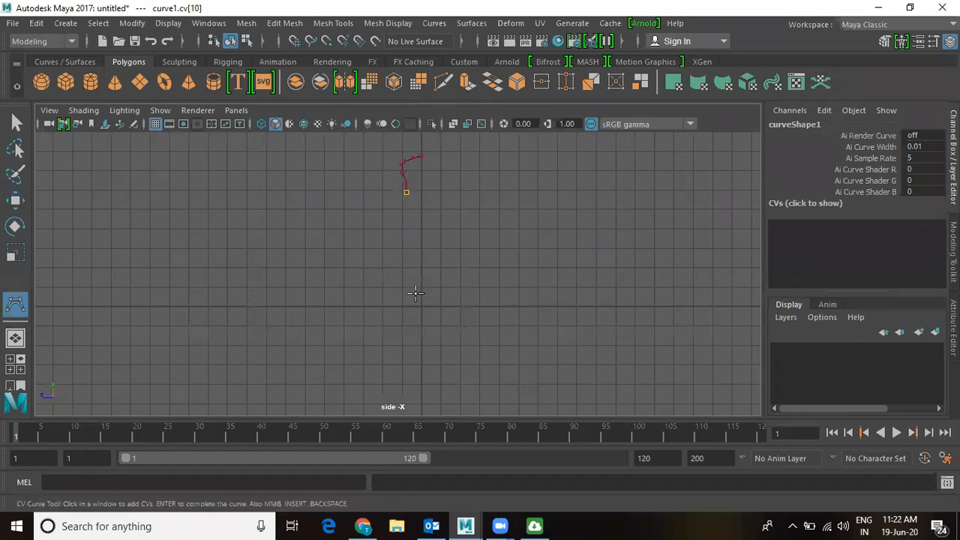
# - Extend the profile curve with a long straight vertical shaft, taper its lower end toward the axis, and finish the curve
pyautogui.click(406, 390)
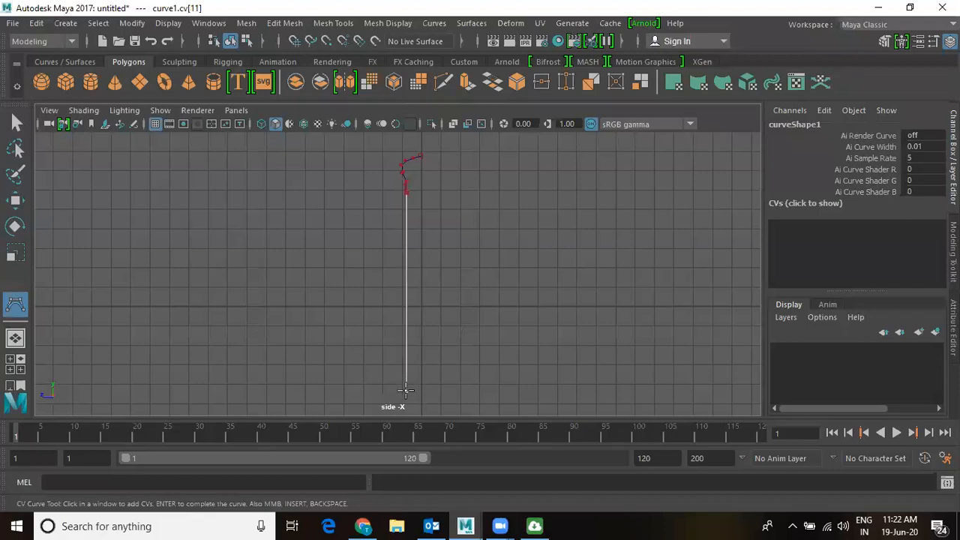
pyautogui.keyDown('alt'); pyautogui.moveTo(518, 340); pyautogui.dragTo(506, 225, button='middle'); pyautogui.keyUp('alt')
pyautogui.keyDown('alt'); pyautogui.moveTo(498, 261); pyautogui.dragTo(422, 279, button='right'); pyautogui.keyUp('alt')
pyautogui.keyDown('alt'); pyautogui.moveTo(443, 250); pyautogui.dragTo(470, 290, button='middle'); pyautogui.keyUp('alt')
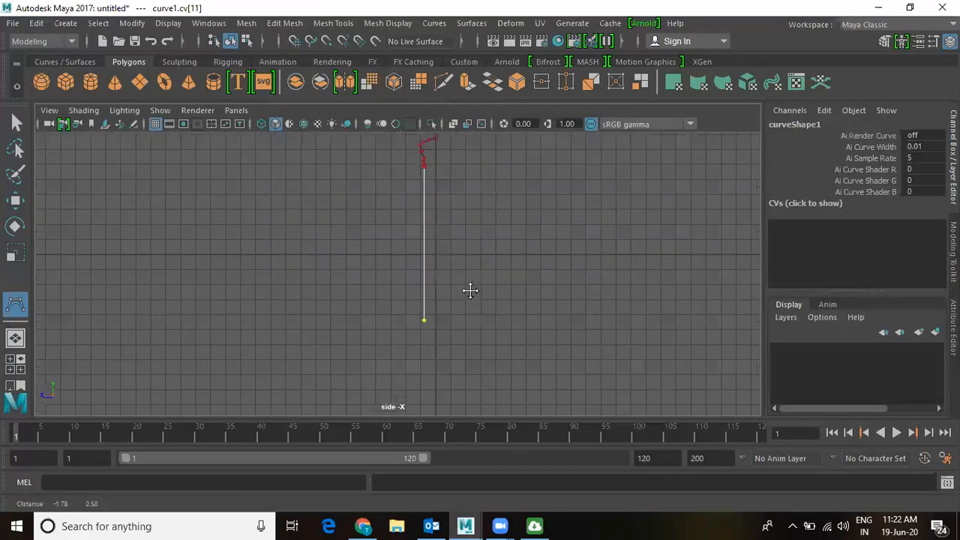
pyautogui.click(424, 330)
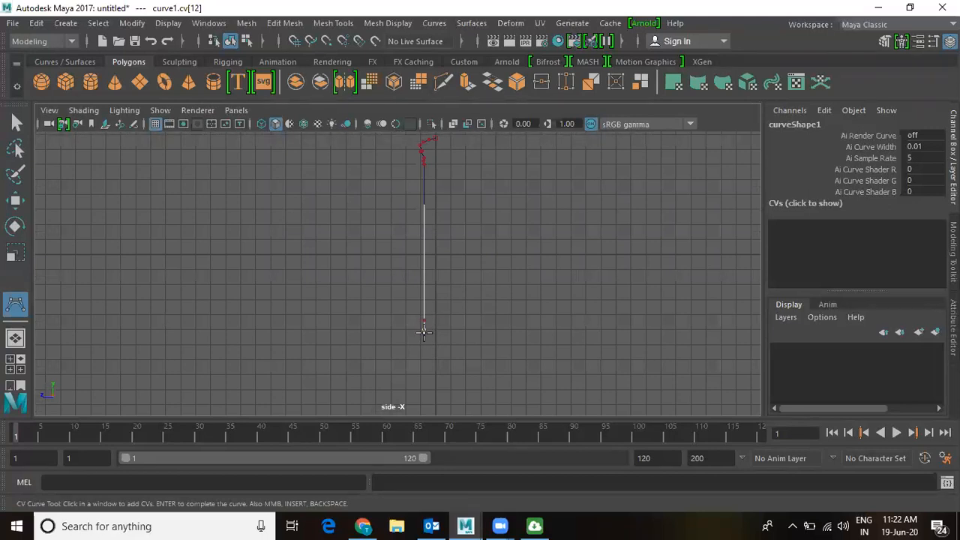
pyautogui.click(422, 339)
pyautogui.click(430, 354)
pyautogui.click(434, 358)
pyautogui.click(436, 366)
pyautogui.press('q')
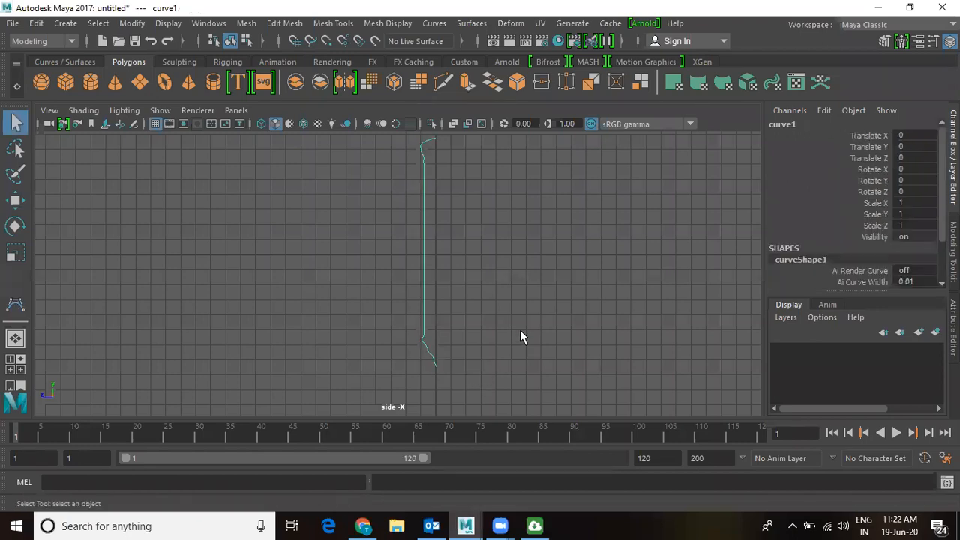
# - Revolve the profile curve into a NURBS surface in the perspective view
pyautogui.press('space')
pyautogui.press('space')
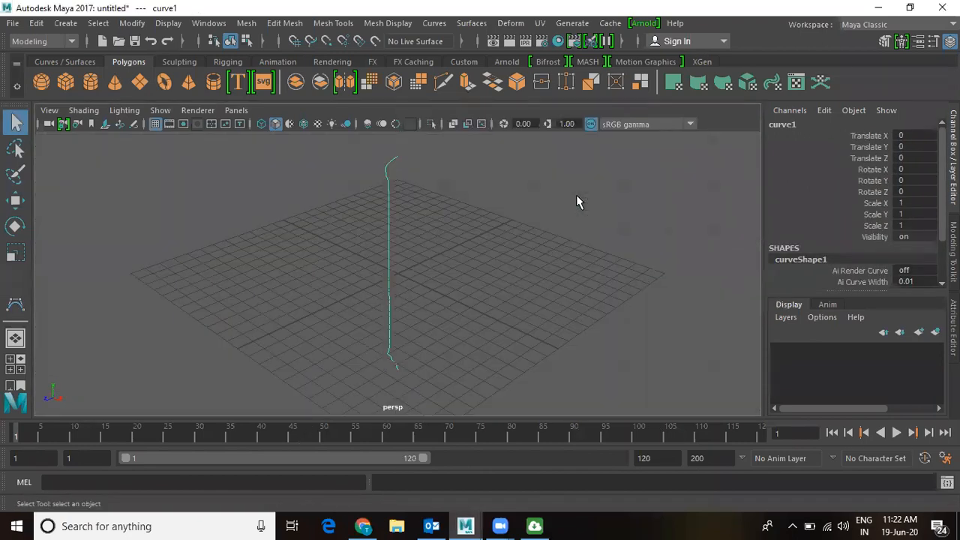
pyautogui.click(484, 25)
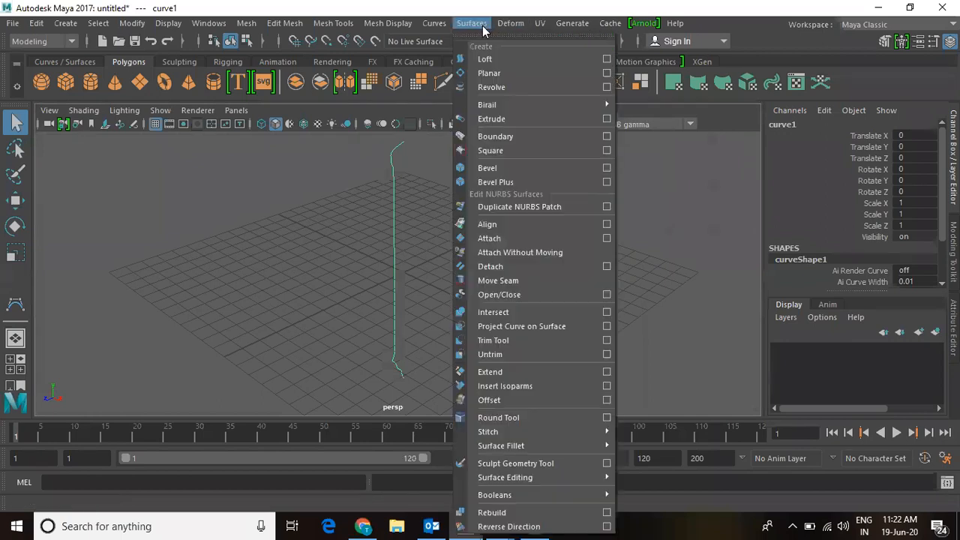
pyautogui.click(509, 86)
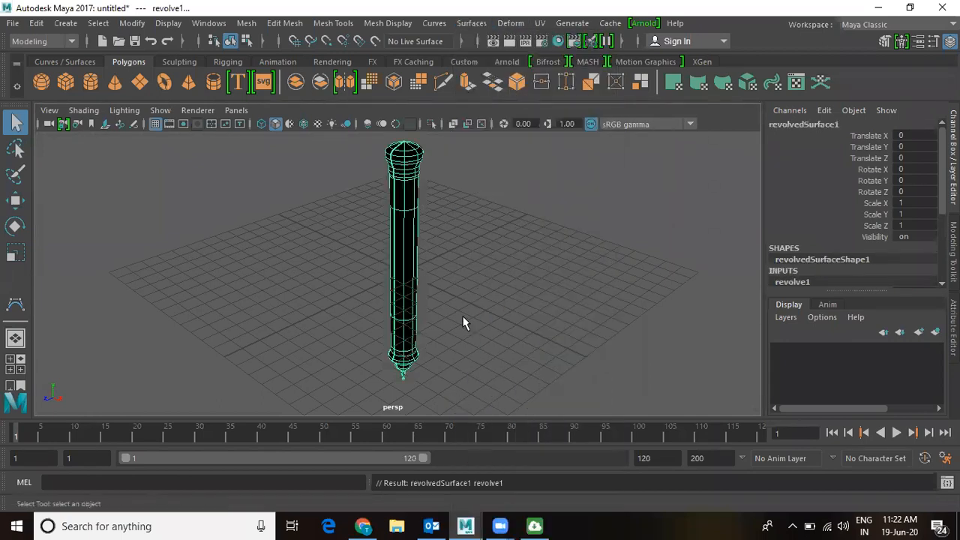
# - Reverse the direction of the revolved surface so its normals face outward
pyautogui.keyDown('alt'); pyautogui.moveTo(446, 277); pyautogui.dragTo(474, 229); pyautogui.keyUp('alt')
pyautogui.keyDown('alt'); pyautogui.moveTo(474, 229); pyautogui.dragTo(482, 185, button='middle'); pyautogui.keyUp('alt')
pyautogui.moveTo(482, 186)
pyautogui.keyDown('alt'); pyautogui.mouseDown()
pyautogui.moveTo(473, 233)
pyautogui.moveTo(467, 208)
pyautogui.moveTo(480, 230)
pyautogui.moveTo(483, 200)
pyautogui.mouseUp(); pyautogui.keyUp('alt')
pyautogui.click(471, 24)
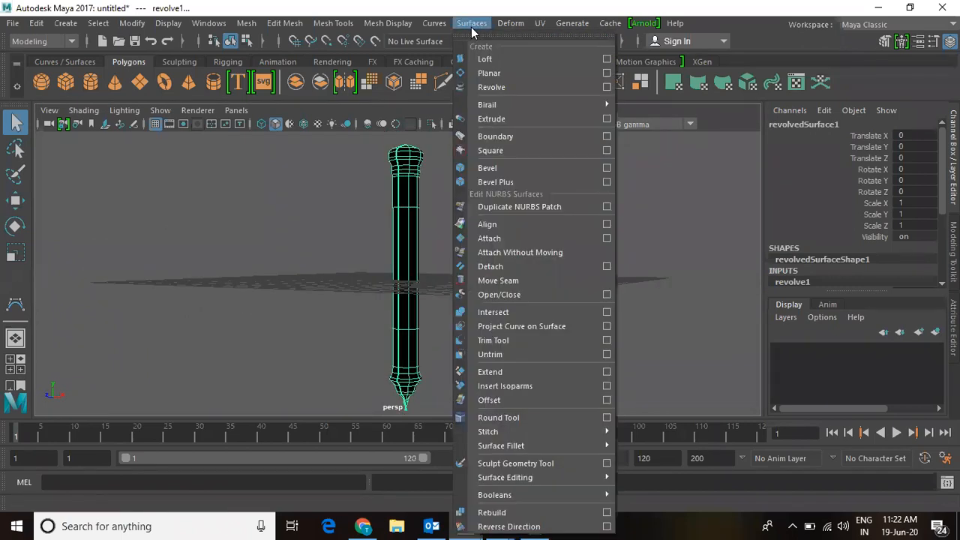
pyautogui.click(519, 526)
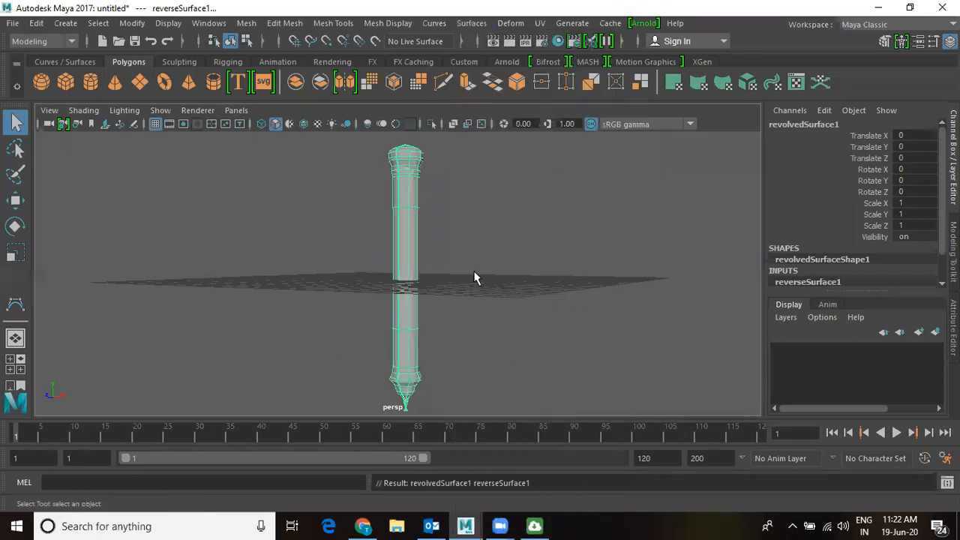
# - Examine the revolved column's shading and form from several angles and distances
pyautogui.press('w')
pyautogui.keyDown('alt'); pyautogui.moveTo(484, 215); pyautogui.dragTo(548, 213); pyautogui.keyUp('alt')
pyautogui.keyDown('alt'); pyautogui.moveTo(548, 213); pyautogui.dragTo(518, 237, button='right'); pyautogui.keyUp('alt')
pyautogui.keyDown('alt'); pyautogui.moveTo(518, 237); pyautogui.dragTo(420, 219); pyautogui.keyUp('alt')
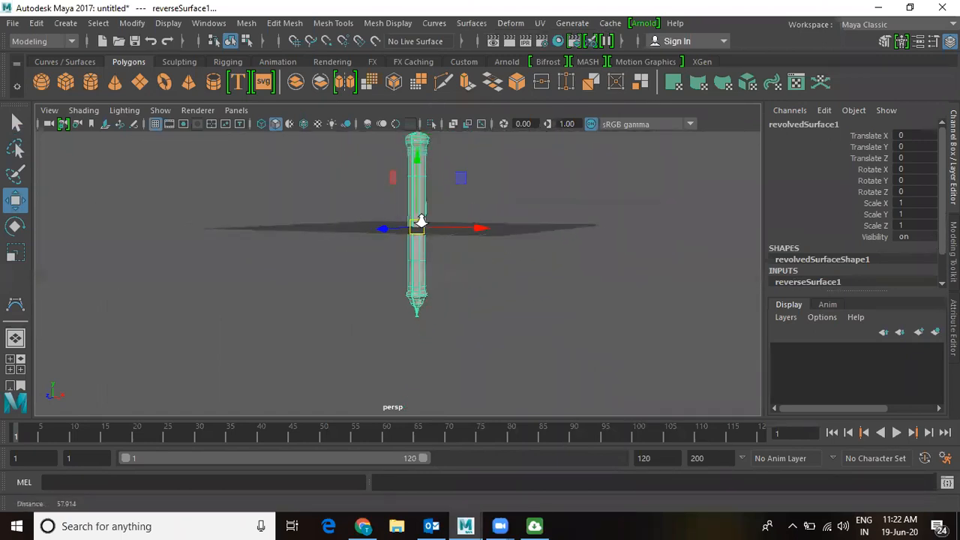
pyautogui.keyDown('alt'); pyautogui.moveTo(417, 196); pyautogui.dragTo(489, 221, button='right'); pyautogui.keyUp('alt')
pyautogui.keyDown('alt'); pyautogui.moveTo(488, 222); pyautogui.dragTo(482, 442, button='middle'); pyautogui.keyUp('alt')
pyautogui.keyDown('alt'); pyautogui.moveTo(482, 442); pyautogui.dragTo(451, 222, button='right'); pyautogui.keyUp('alt')
pyautogui.moveTo(452, 222)
pyautogui.keyDown('alt'); pyautogui.mouseDown()
pyautogui.moveTo(462, 238)
pyautogui.moveTo(485, 216)
pyautogui.moveTo(461, 222)
pyautogui.mouseUp(); pyautogui.keyUp('alt')
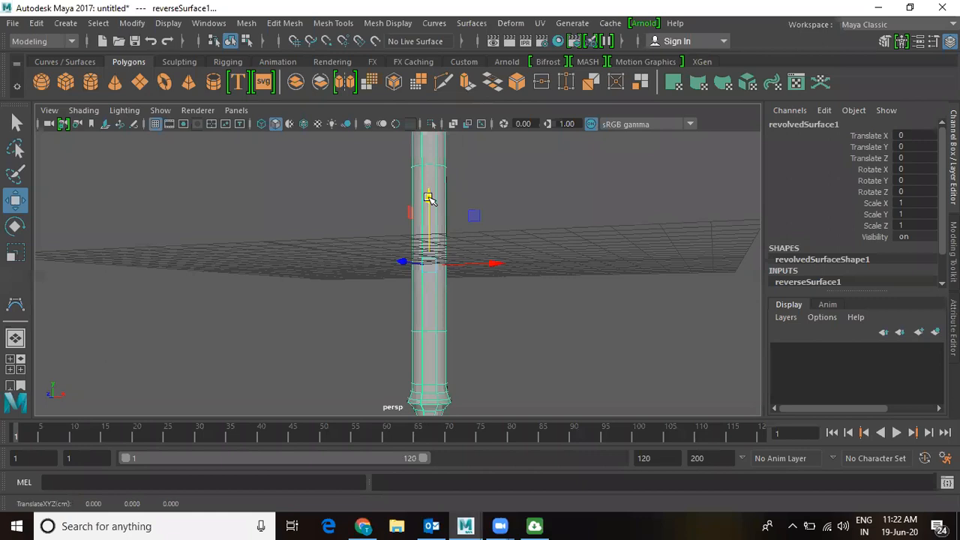
# - Open the revolve history settings of the column and set its Degree to Linear
pyautogui.click(805, 281)
pyautogui.click(799, 273)
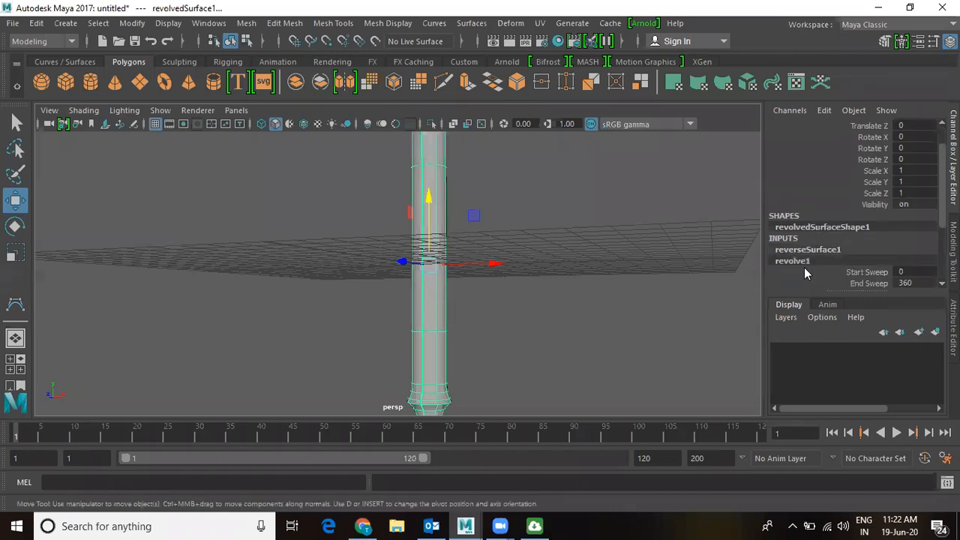
pyautogui.scroll(-3, 803, 273)
pyautogui.doubleClick(921, 181)
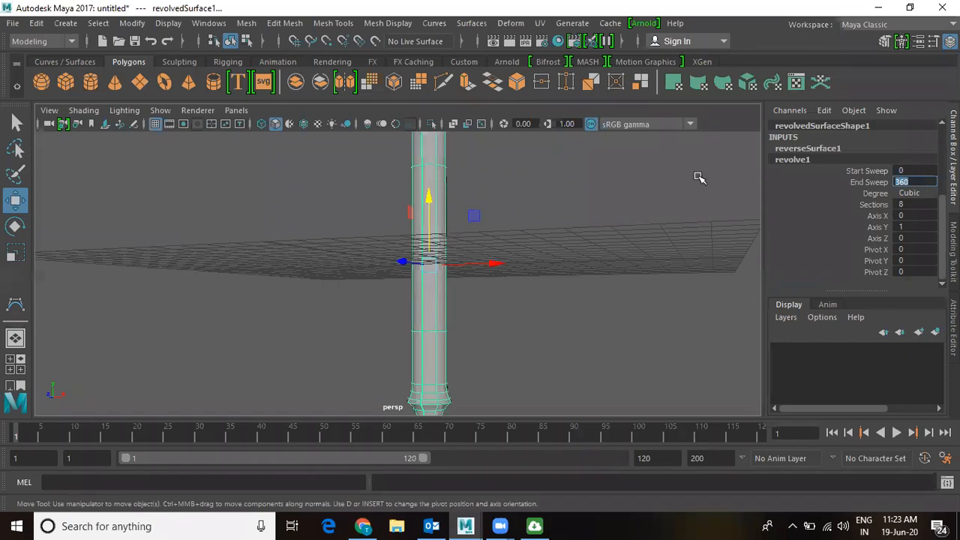
pyautogui.click(870, 194)
pyautogui.keyDown('alt'); pyautogui.moveTo(555, 195); pyautogui.dragTo(532, 214); pyautogui.keyUp('alt')
pyautogui.doubleClick(922, 194)
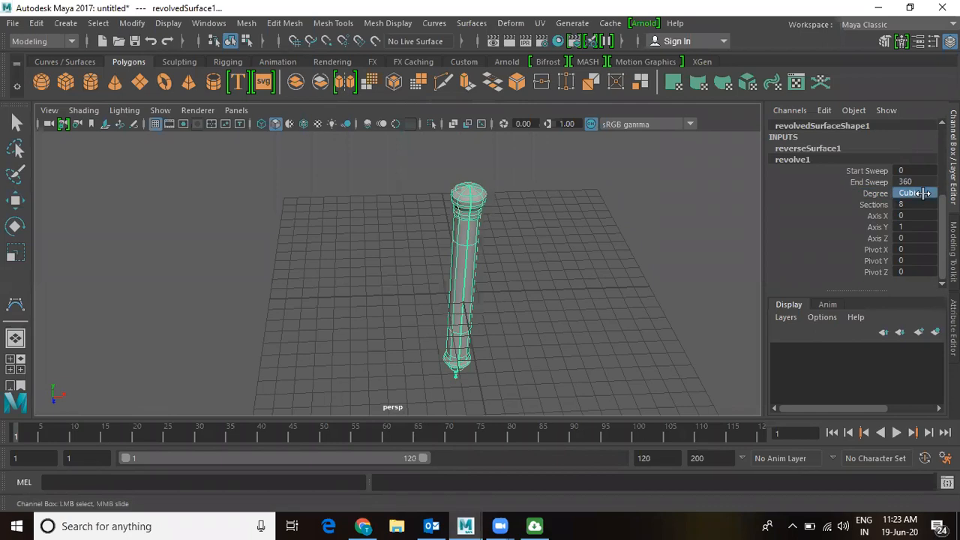
pyautogui.click(923, 193)
pyautogui.click(911, 205)
pyautogui.press('w')
# - Inspect the column's faceted lower tip, set the revolve Degree to Cubic, and deselect the surface
pyautogui.click(509, 299)
pyautogui.keyDown('alt'); pyautogui.moveTo(509, 299); pyautogui.dragTo(514, 200); pyautogui.keyUp('alt')
pyautogui.keyDown('alt'); pyautogui.moveTo(515, 199); pyautogui.dragTo(508, 146, button='right'); pyautogui.keyUp('alt')
pyautogui.keyDown('alt'); pyautogui.moveTo(508, 145); pyautogui.dragTo(503, 315); pyautogui.keyUp('alt')
pyautogui.click(489, 278)
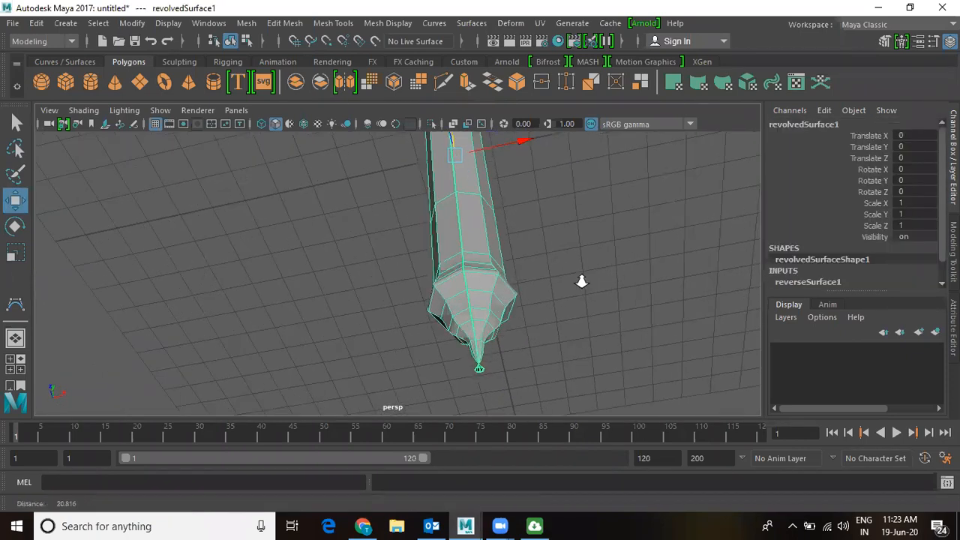
pyautogui.keyDown('alt'); pyautogui.moveTo(581, 281); pyautogui.dragTo(850, 304, button='right'); pyautogui.keyUp('alt')
pyautogui.scroll(-1, 832, 270)
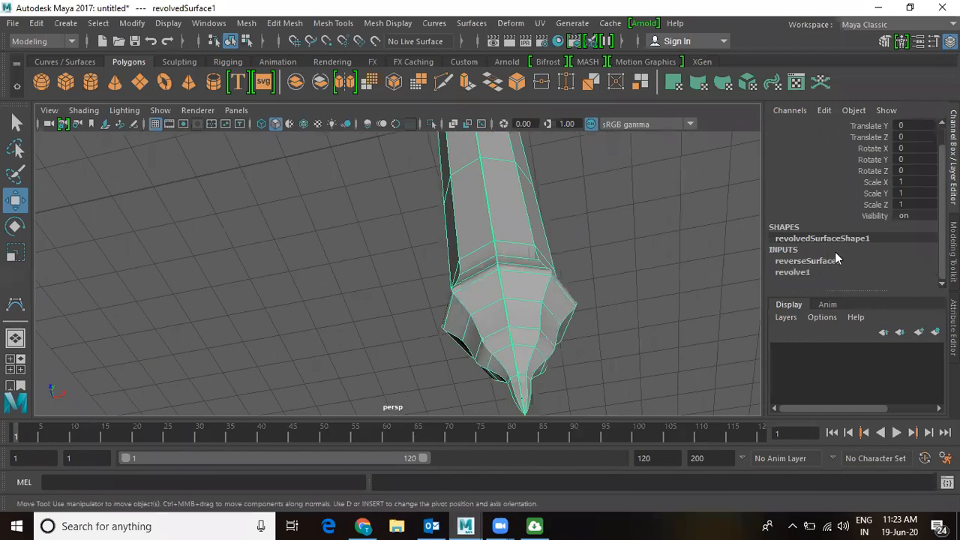
pyautogui.click(794, 272)
pyautogui.scroll(-4, 834, 260)
pyautogui.click(922, 210)
pyautogui.click(923, 233)
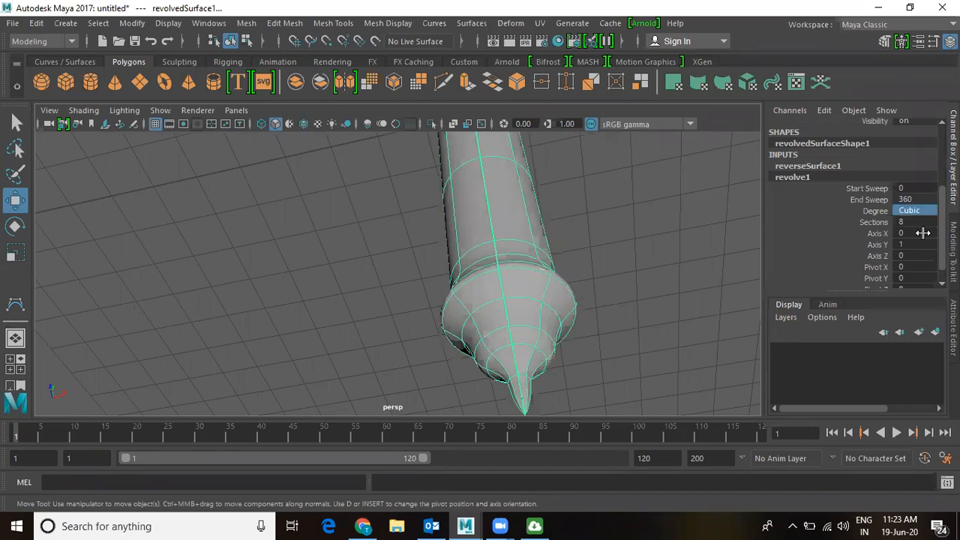
pyautogui.click(641, 318)
pyautogui.keyDown('alt'); pyautogui.moveTo(640, 317); pyautogui.dragTo(435, 337); pyautogui.keyUp('alt')
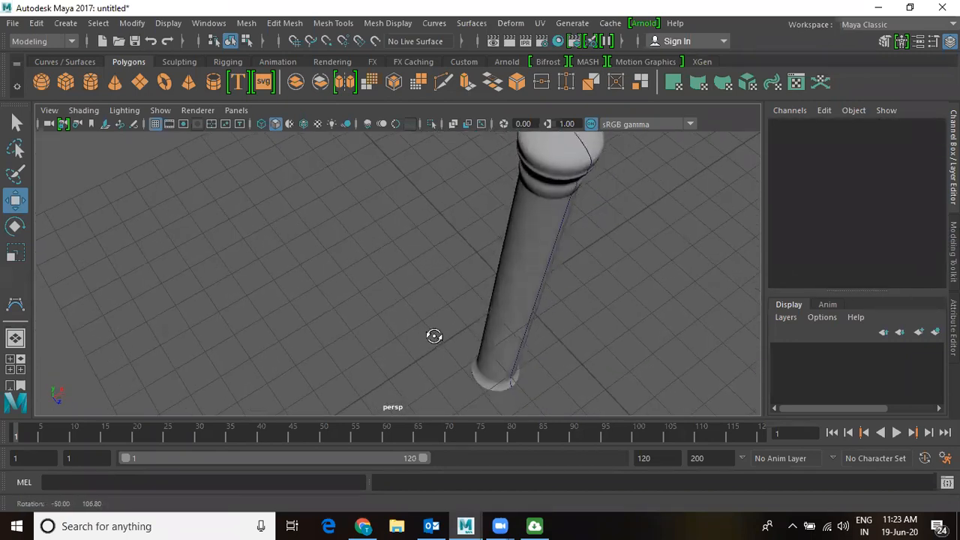
# - Delete the revolved column and its profile curve, and create a NURBS circle at the origin
pyautogui.keyDown('alt'); pyautogui.moveTo(508, 308); pyautogui.dragTo(510, 259); pyautogui.keyUp('alt')
pyautogui.press('Delete')
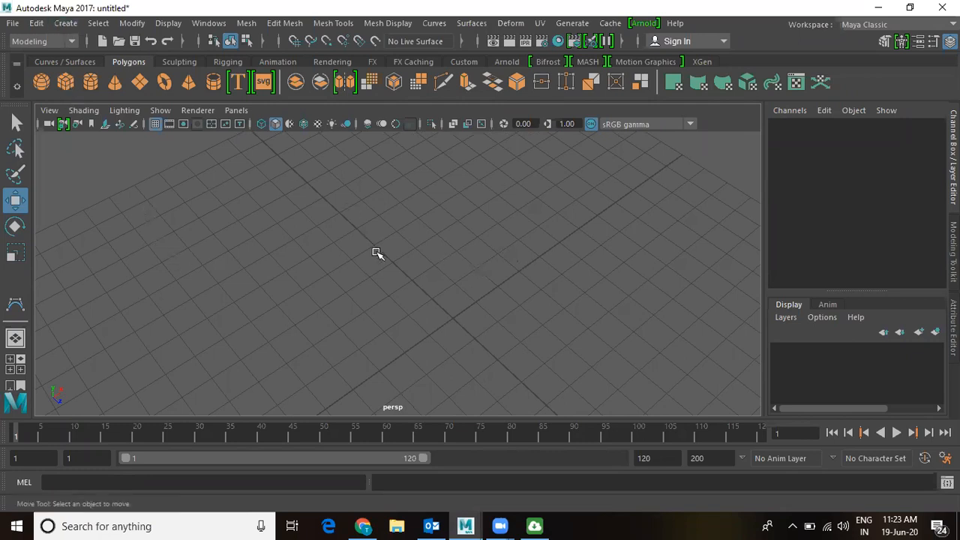
pyautogui.click(69, 25)
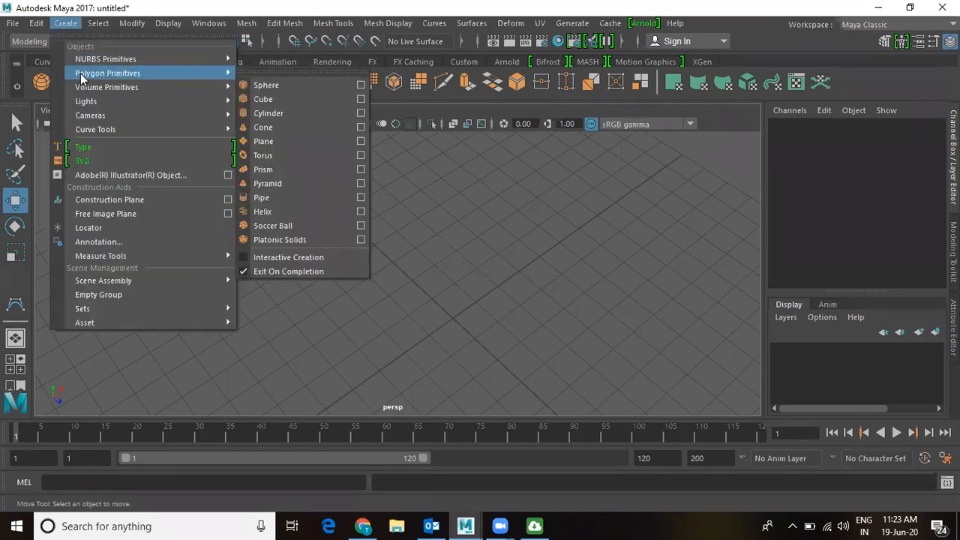
pyautogui.moveTo(83, 64)
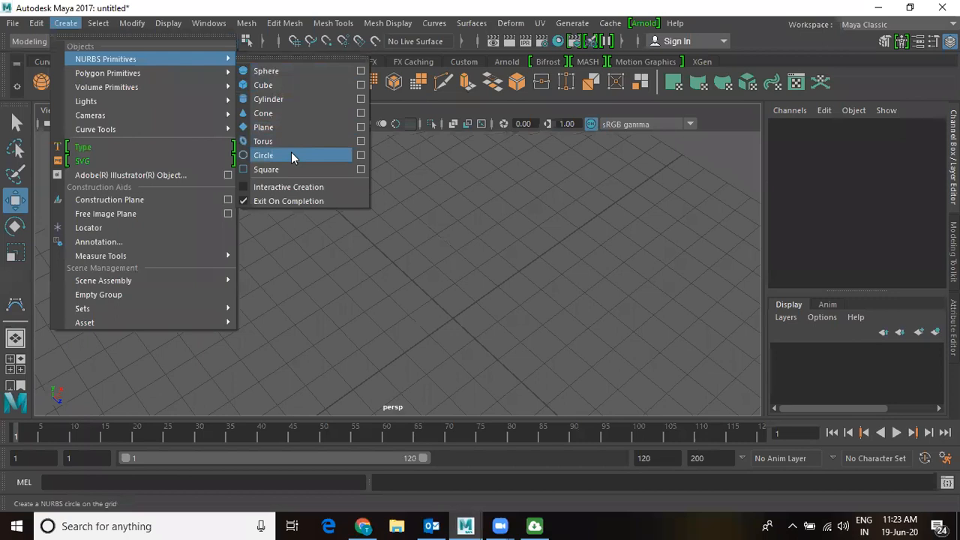
pyautogui.click(291, 155)
pyautogui.scroll(-1, 392, 306)
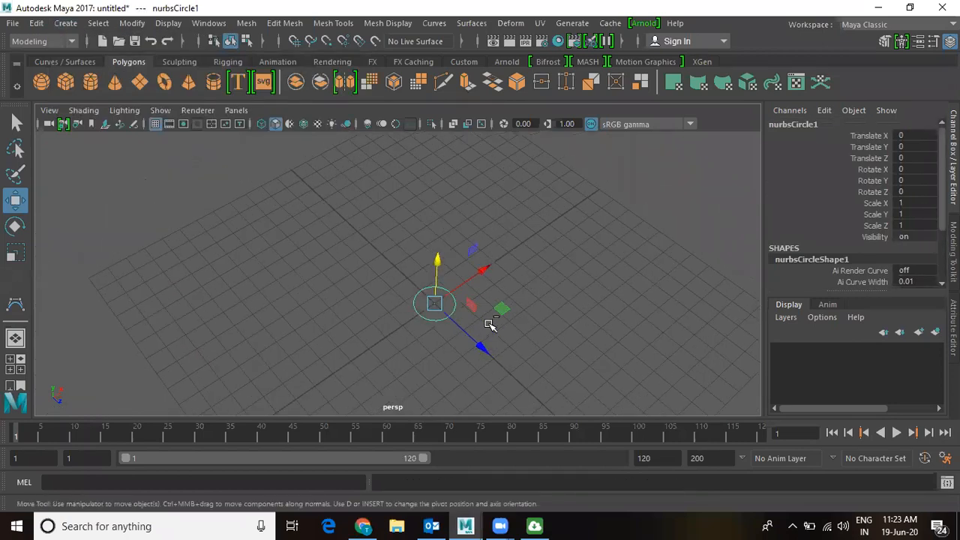
# - Duplicate the circle twice, raising the first copy to about Y 2.86 and the second to about Y 30.25
pyautogui.hotkey('ctrl', 'd')
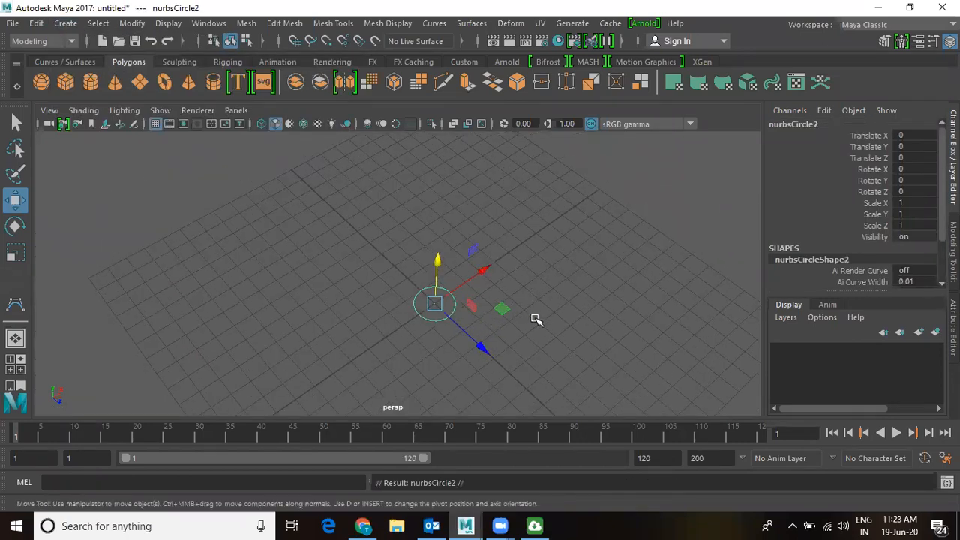
pyautogui.moveTo(435, 261); pyautogui.dragTo(451, 218)
pyautogui.keyDown('alt'); pyautogui.moveTo(552, 334); pyautogui.dragTo(533, 322); pyautogui.keyUp('alt')
pyautogui.keyDown('alt'); pyautogui.moveTo(534, 322); pyautogui.dragTo(441, 243, button='right'); pyautogui.keyUp('alt')
pyautogui.keyDown('alt'); pyautogui.moveTo(441, 243); pyautogui.dragTo(330, 358, button='middle'); pyautogui.keyUp('alt')
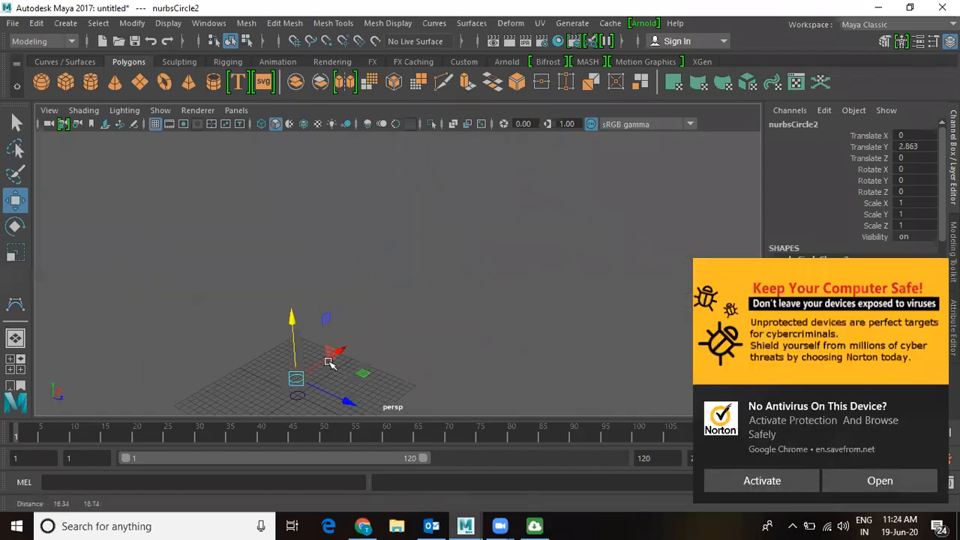
pyautogui.hotkey('ctrl', 'd')
pyautogui.moveTo(289, 322); pyautogui.dragTo(310, 122)
pyautogui.keyDown('alt'); pyautogui.moveTo(504, 258); pyautogui.dragTo(481, 300, button='right'); pyautogui.keyUp('alt')
# - Flatten the base circle into a thin sliver by scaling it along X to 0.05
pyautogui.moveTo(439, 157); pyautogui.dragTo(543, 266)
pyautogui.keyDown('alt'); pyautogui.moveTo(543, 266); pyautogui.dragTo(426, 289); pyautogui.keyUp('alt')
pyautogui.press('r')
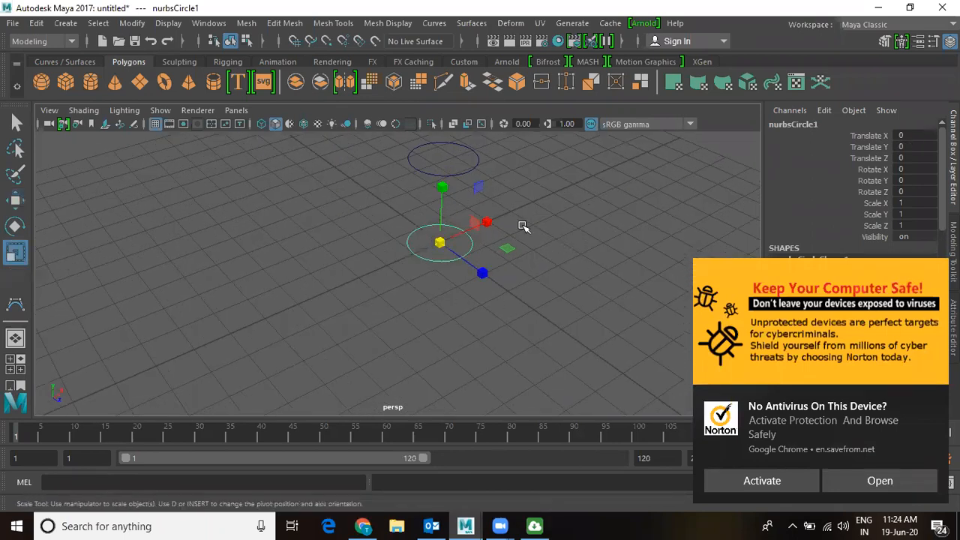
pyautogui.moveTo(487, 222); pyautogui.dragTo(440, 240)
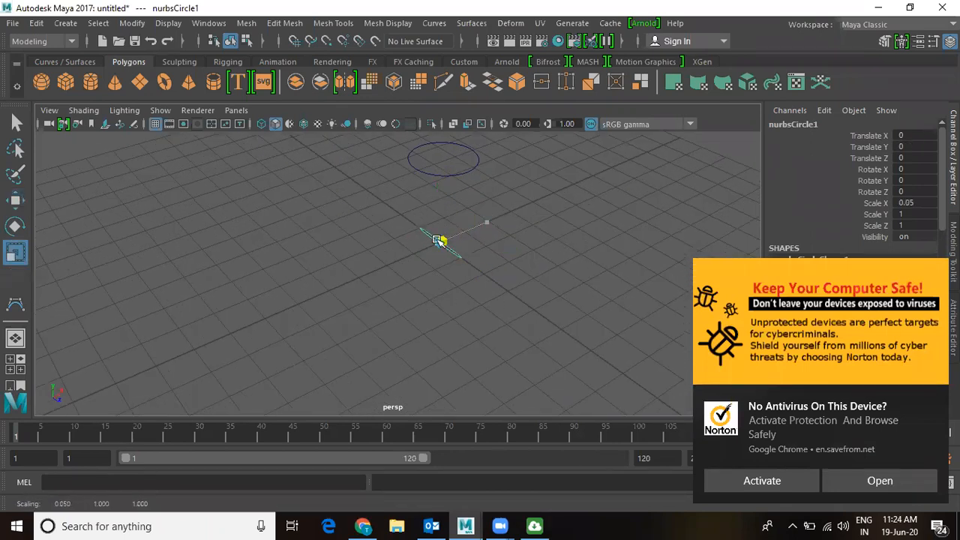
pyautogui.keyDown('alt'); pyautogui.moveTo(548, 238); pyautogui.dragTo(537, 278); pyautogui.keyUp('alt')
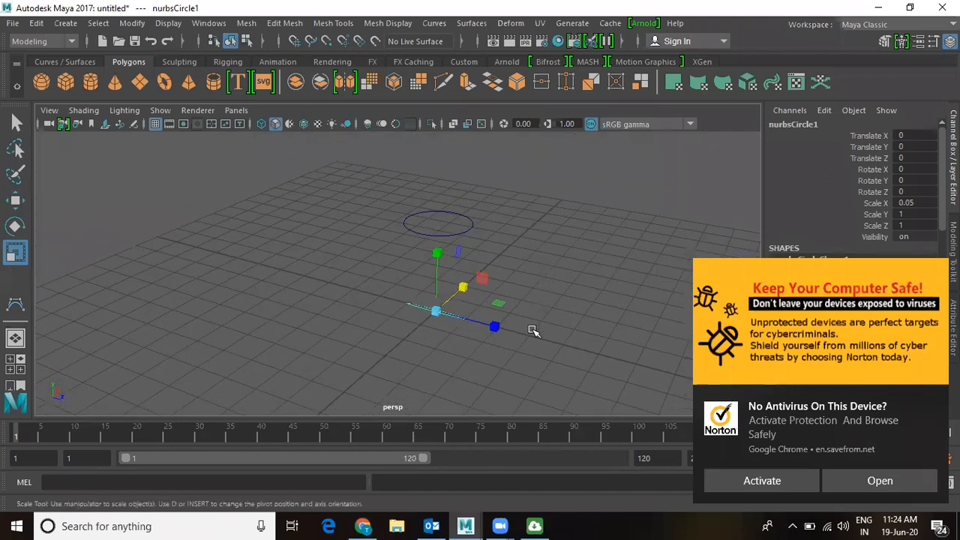
# - Loft a surface between the flattened base circle and the circle above it, and reverse the surface direction
pyautogui.click(563, 267)
pyautogui.click(424, 221)
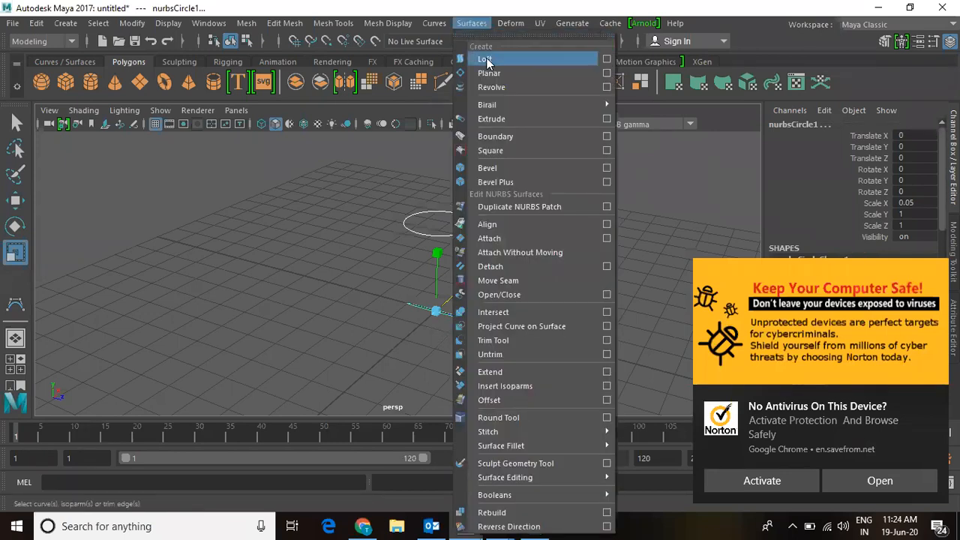
pyautogui.click(484, 59)
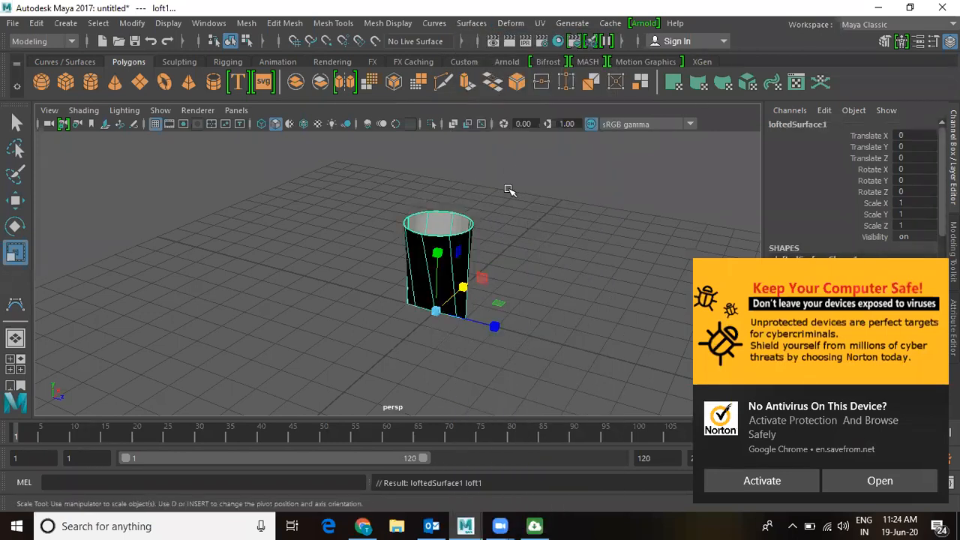
pyautogui.click(471, 23)
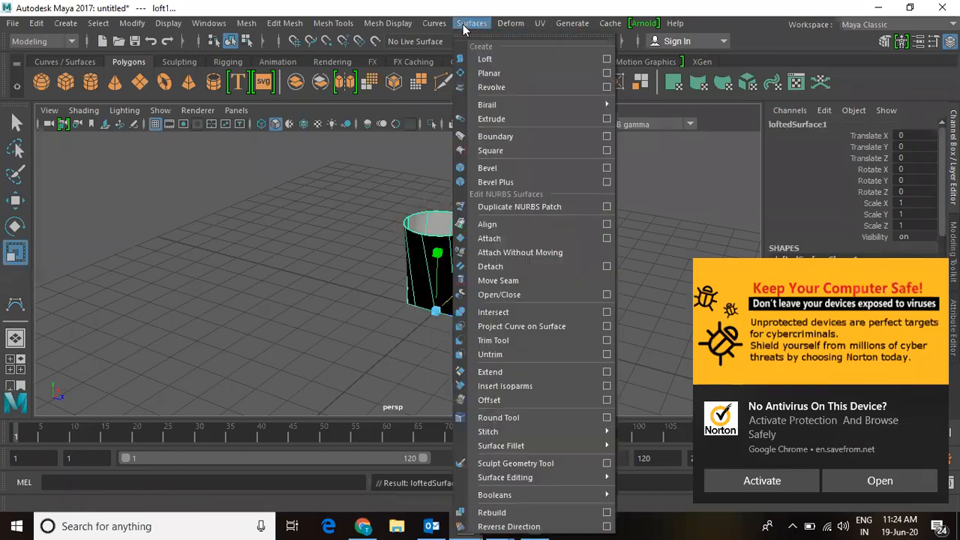
pyautogui.click(509, 526)
# - Loft a long cylindrical shaft from the tip's upper circle to the highest circle
pyautogui.click(459, 217)
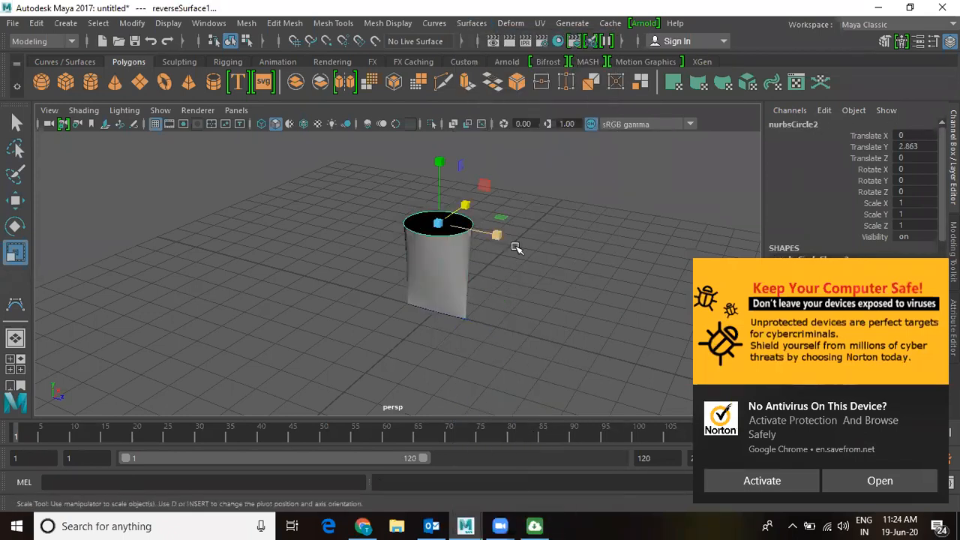
pyautogui.keyDown('alt'); pyautogui.moveTo(487, 229); pyautogui.dragTo(327, 330, button='right'); pyautogui.keyUp('alt')
pyautogui.click(373, 189)
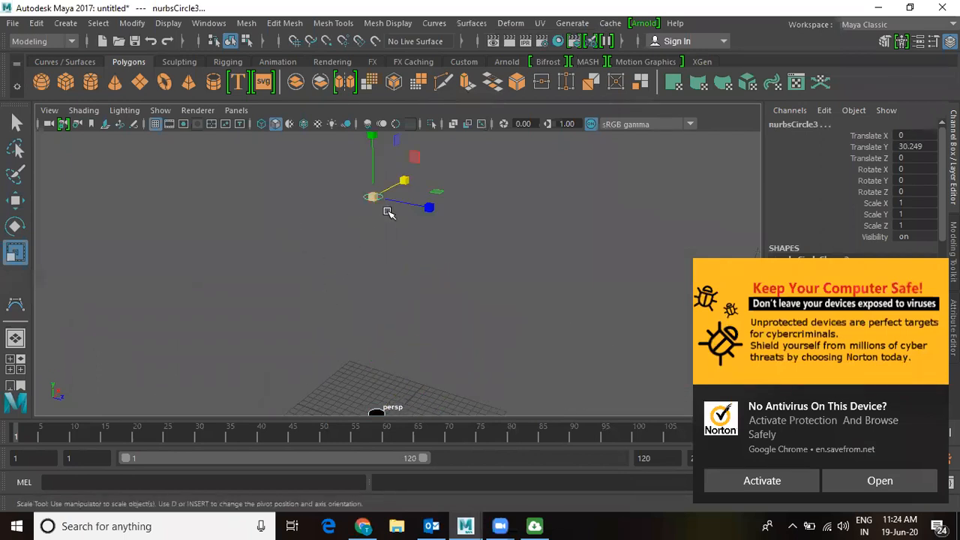
pyautogui.hotkey('ctrl', 'z')
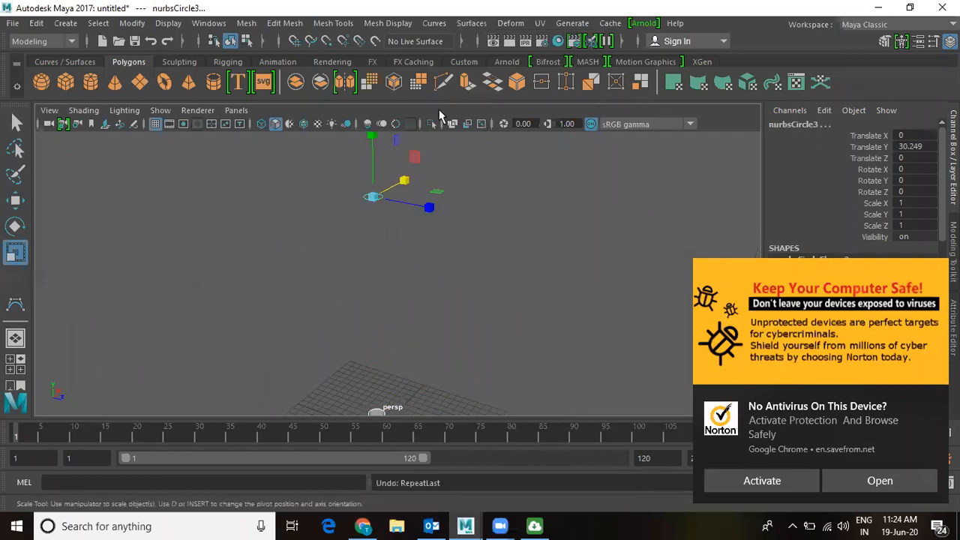
pyautogui.click(471, 24)
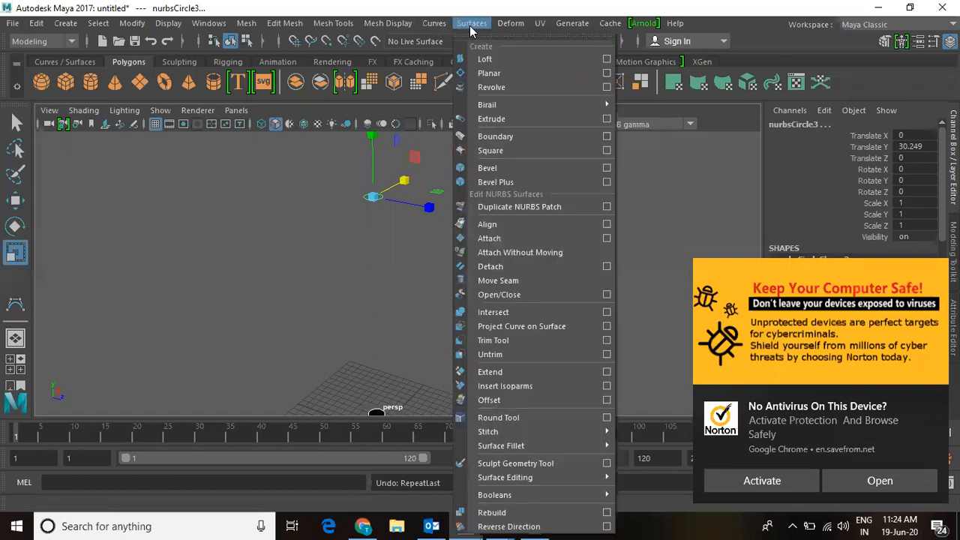
pyautogui.click(490, 59)
pyautogui.keyDown('alt'); pyautogui.moveTo(450, 309); pyautogui.dragTo(448, 267); pyautogui.keyUp('alt')
pyautogui.keyDown('alt'); pyautogui.moveTo(448, 268); pyautogui.dragTo(295, 187, button='middle'); pyautogui.keyUp('alt')
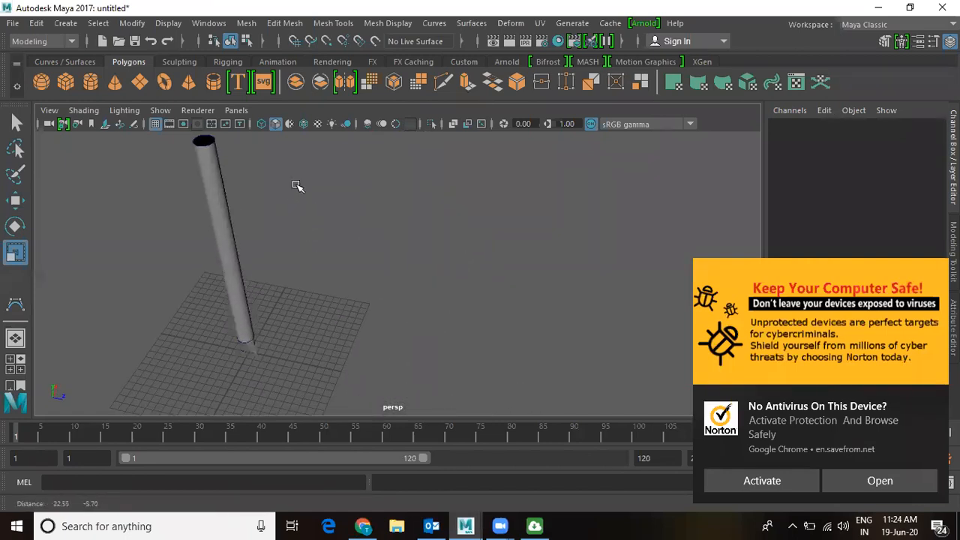
# - Duplicate the shaft's top circle, raise the copy to about Y 31, and scale it uniformly to about 1.54
pyautogui.scroll(-2, 300, 184)
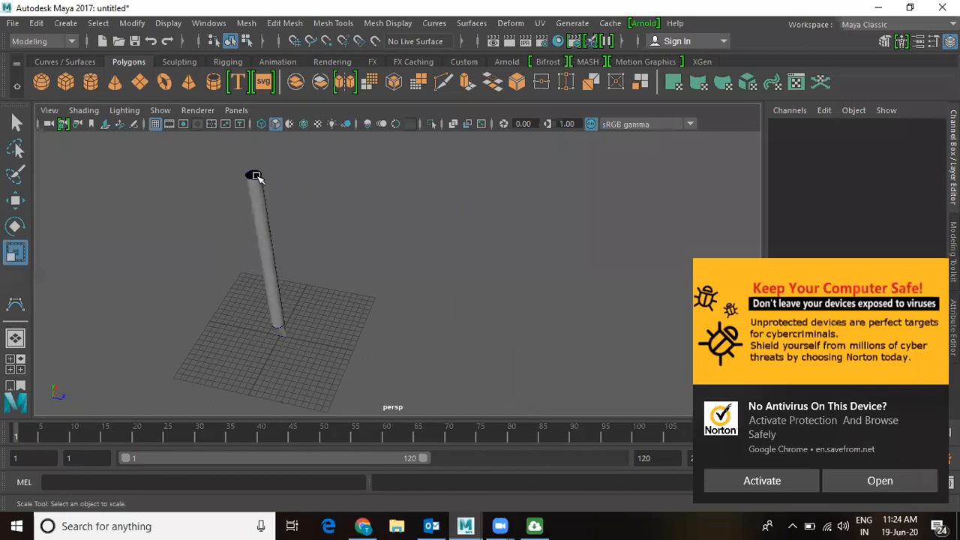
pyautogui.click(255, 176)
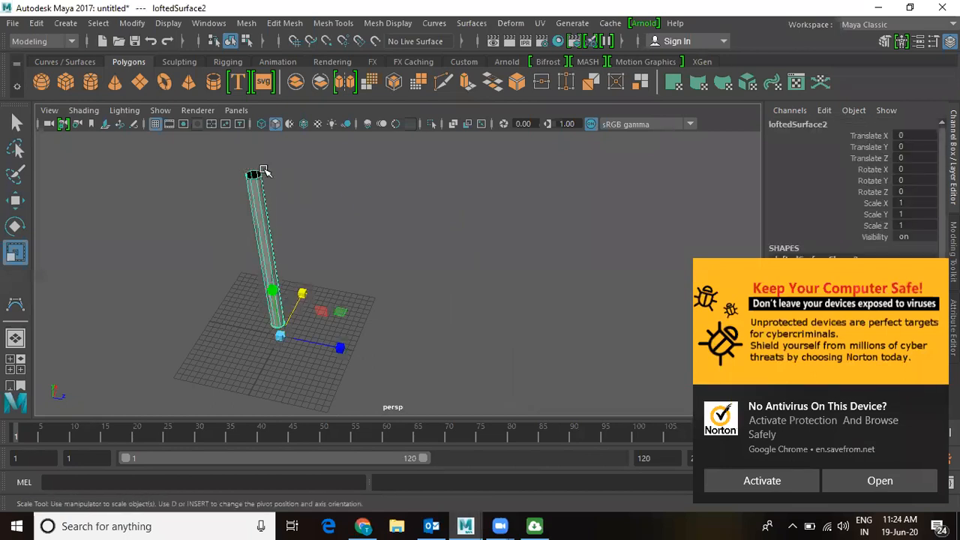
pyautogui.click(253, 173)
pyautogui.press('w')
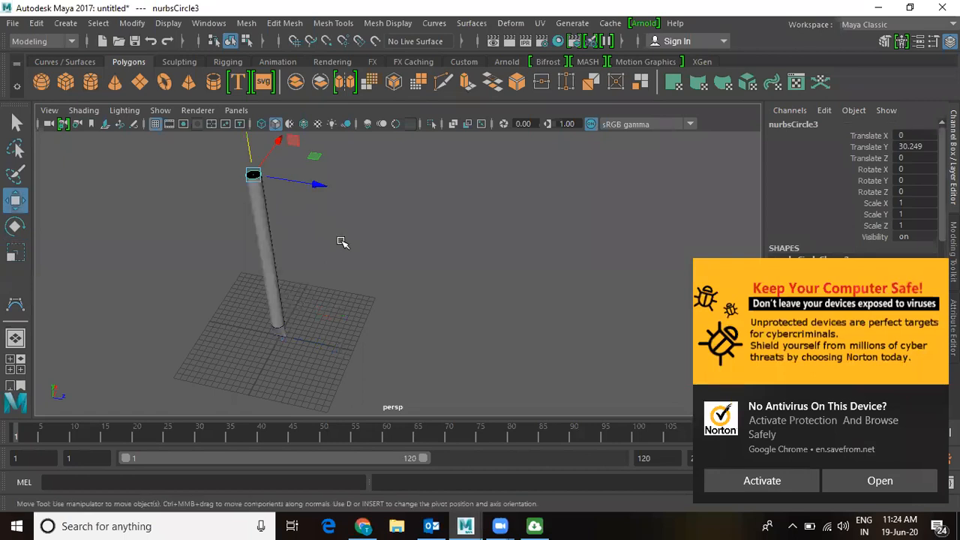
pyautogui.press('space')
pyautogui.press('space')
pyautogui.press('f')
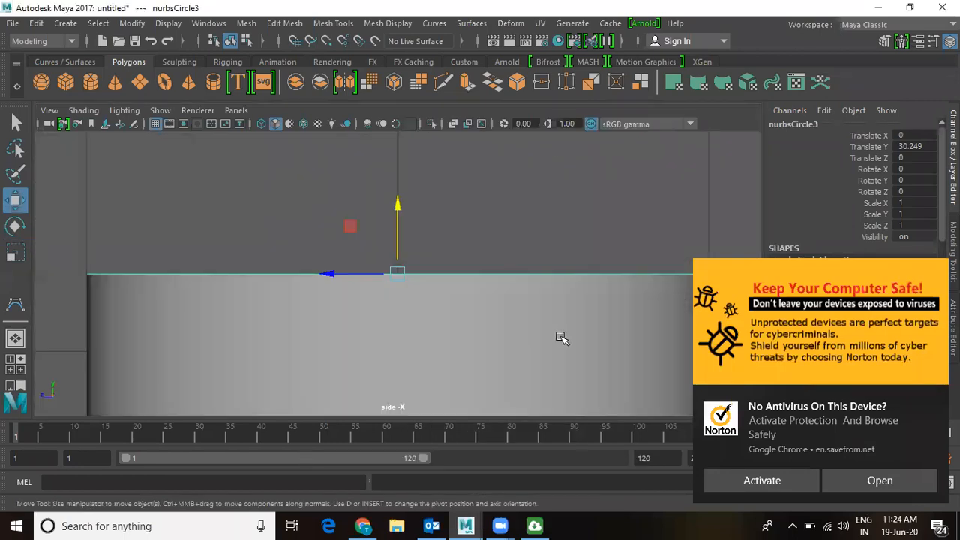
pyautogui.scroll(-10, 289, 295)
pyautogui.hotkey('ctrl', 'd')
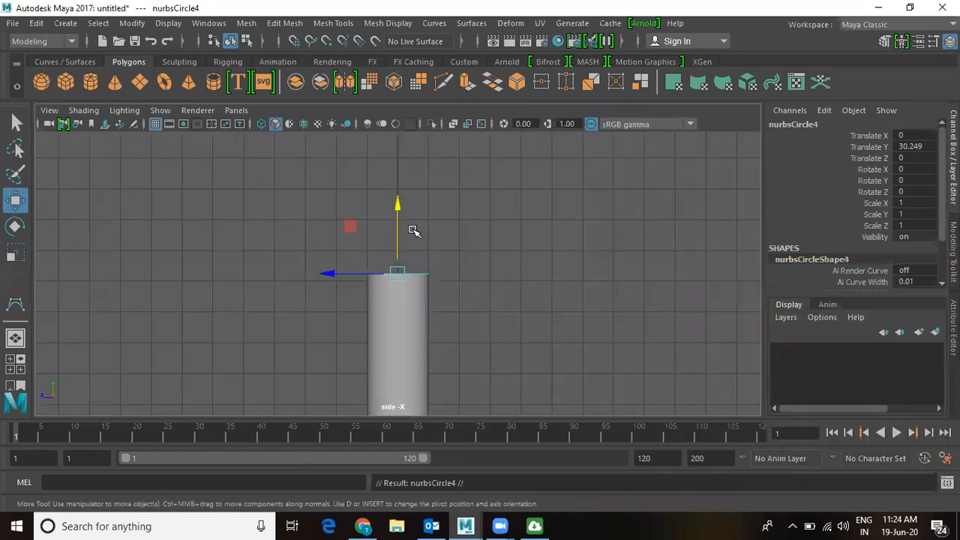
pyautogui.moveTo(399, 213); pyautogui.dragTo(401, 188)
pyautogui.press('r')
pyautogui.moveTo(398, 253); pyautogui.dragTo(431, 249)
pyautogui.press('w')
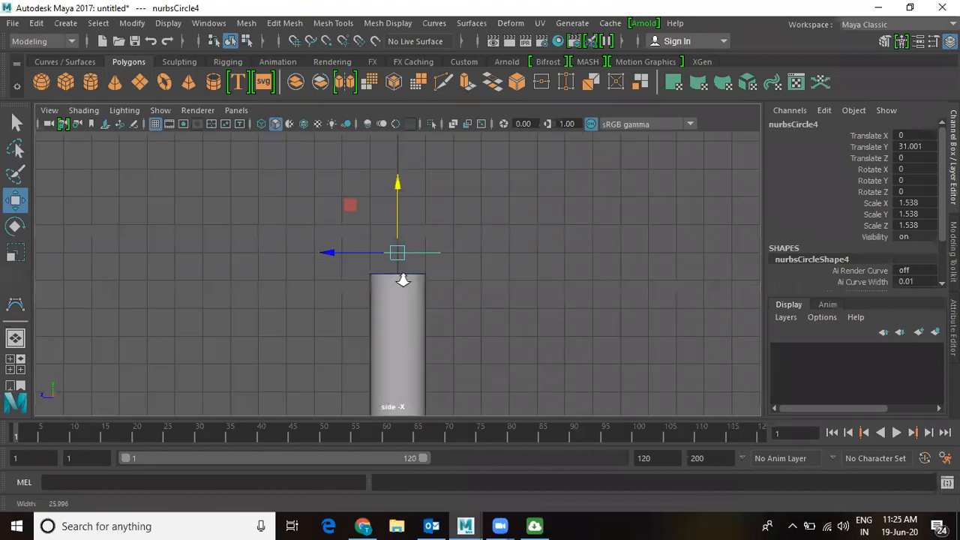
# - Enlarge the raised circle above the shaft uniformly to a scale of about 2.13
pyautogui.press('space')
pyautogui.press('space')
pyautogui.moveTo(498, 215)
pyautogui.keyDown('alt'); pyautogui.mouseDown()
pyautogui.moveTo(484, 225)
pyautogui.moveTo(496, 206)
pyautogui.mouseUp(); pyautogui.keyUp('alt')
pyautogui.press('space')
pyautogui.press('space')
pyautogui.press('space')
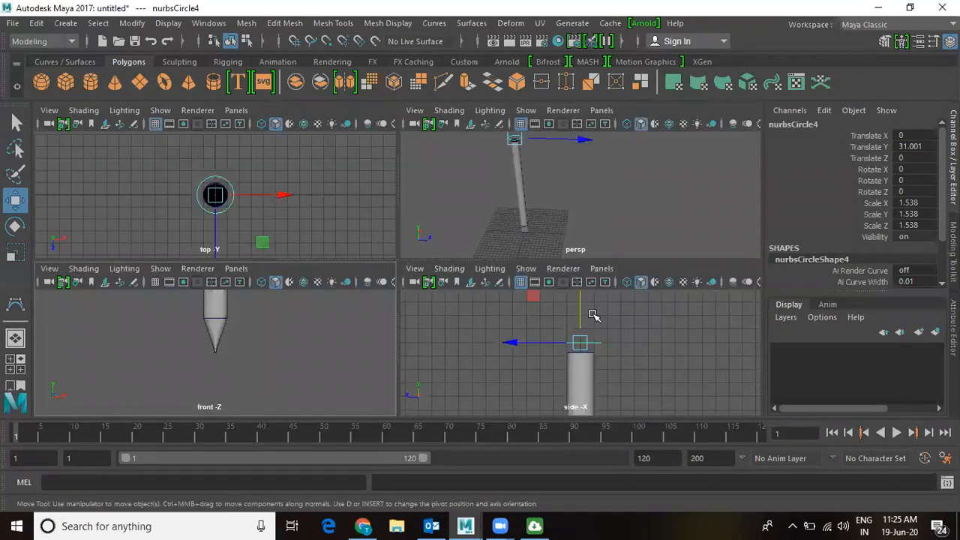
pyautogui.press('space')
pyautogui.press('r')
pyautogui.moveTo(417, 247); pyautogui.dragTo(424, 249)
pyautogui.press('w')
pyautogui.scroll(-2, 420, 272)
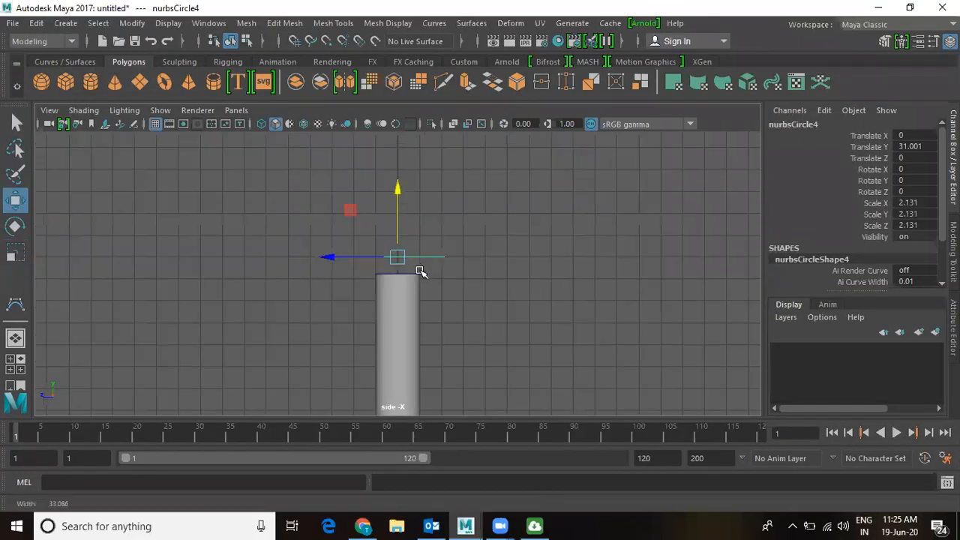
# - Examine the enlarged circle above the shaft in the perspective and side views, and deselect it
pyautogui.press('space')
pyautogui.press('space')
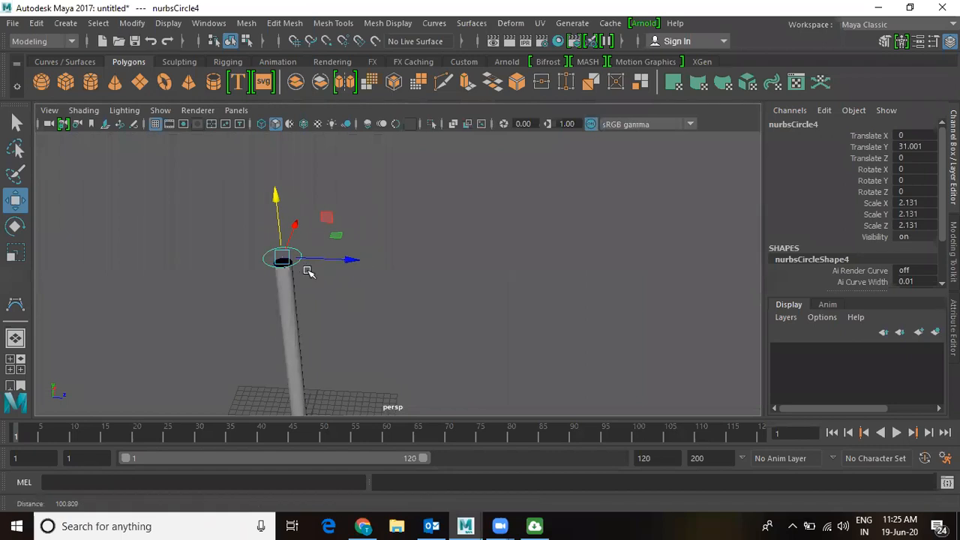
pyautogui.press('space')
pyautogui.press('space')
pyautogui.keyDown('alt'); pyautogui.moveTo(437, 253); pyautogui.dragTo(336, 276, button='right'); pyautogui.keyUp('alt')
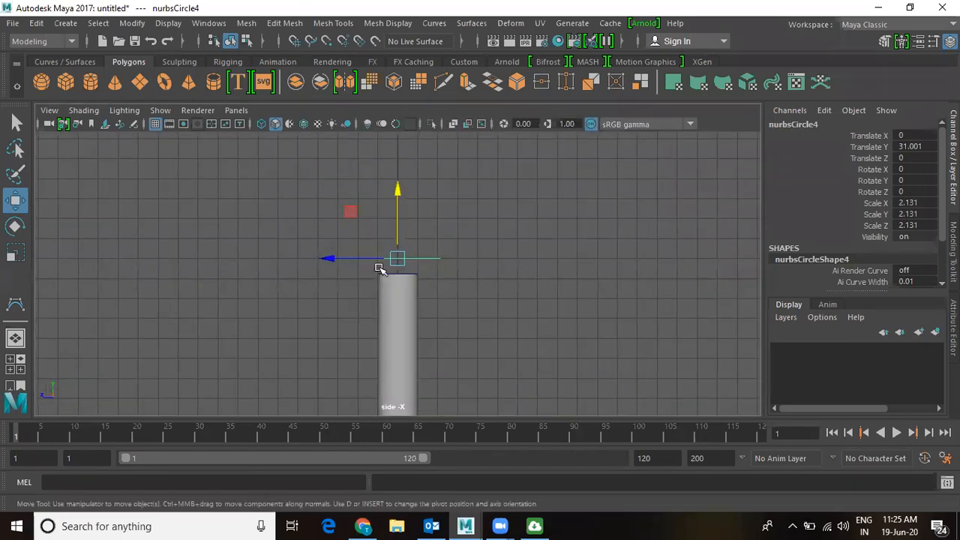
pyautogui.keyDown('alt'); pyautogui.moveTo(504, 269); pyautogui.dragTo(453, 255, button='right'); pyautogui.keyUp('alt')
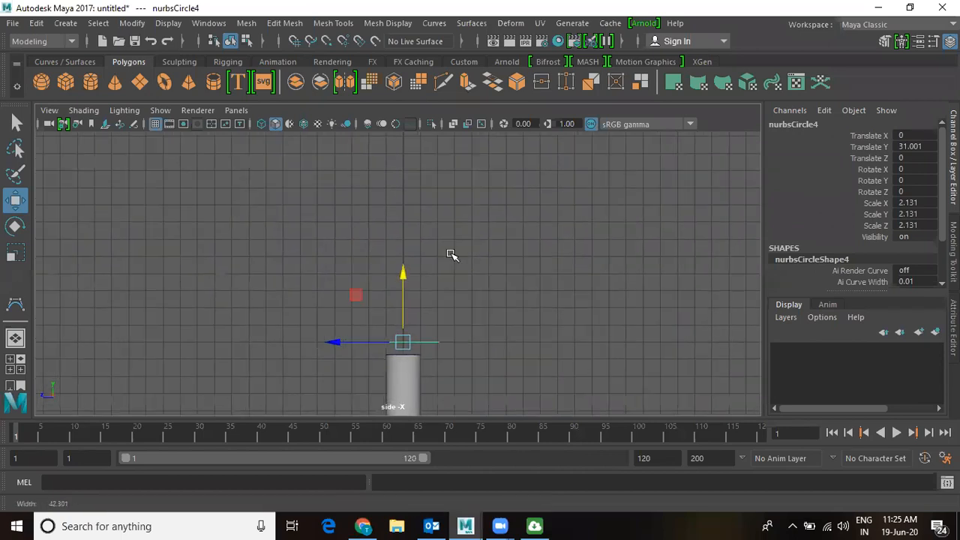
pyautogui.press('space')
pyautogui.press('space')
pyautogui.keyDown('alt'); pyautogui.moveTo(508, 285); pyautogui.dragTo(411, 287, button='right'); pyautogui.keyUp('alt')
pyautogui.click(314, 249)
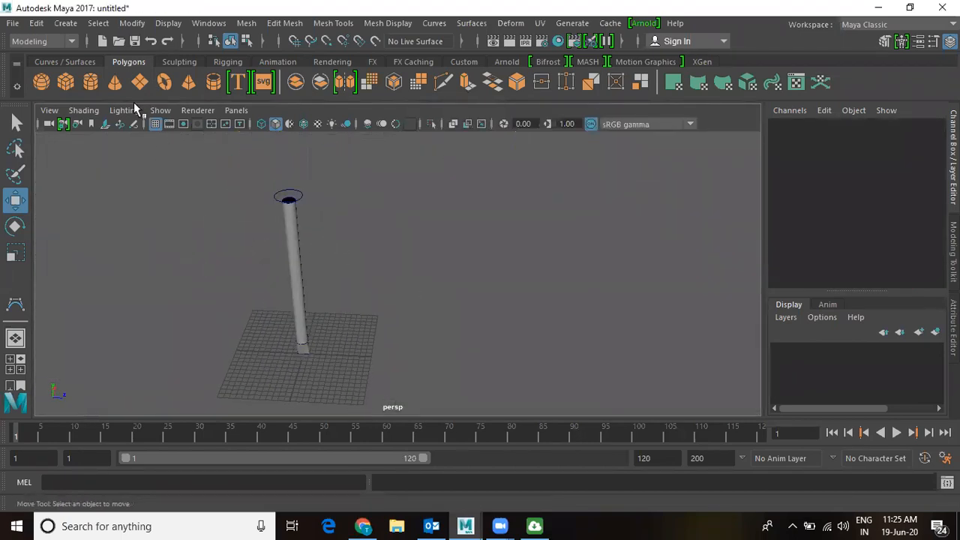
# - Create another NURBS circle beside the shaft at about Z 23.31 and scale it uniformly to about 6.78
pyautogui.click(66, 23)
pyautogui.moveTo(84, 66)
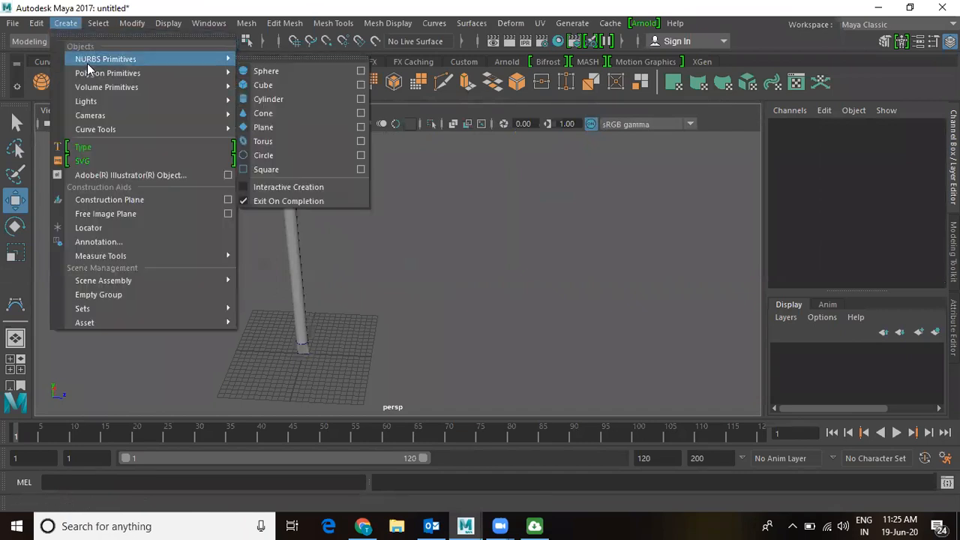
pyautogui.click(272, 156)
pyautogui.moveTo(365, 361); pyautogui.dragTo(490, 349)
pyautogui.press('r')
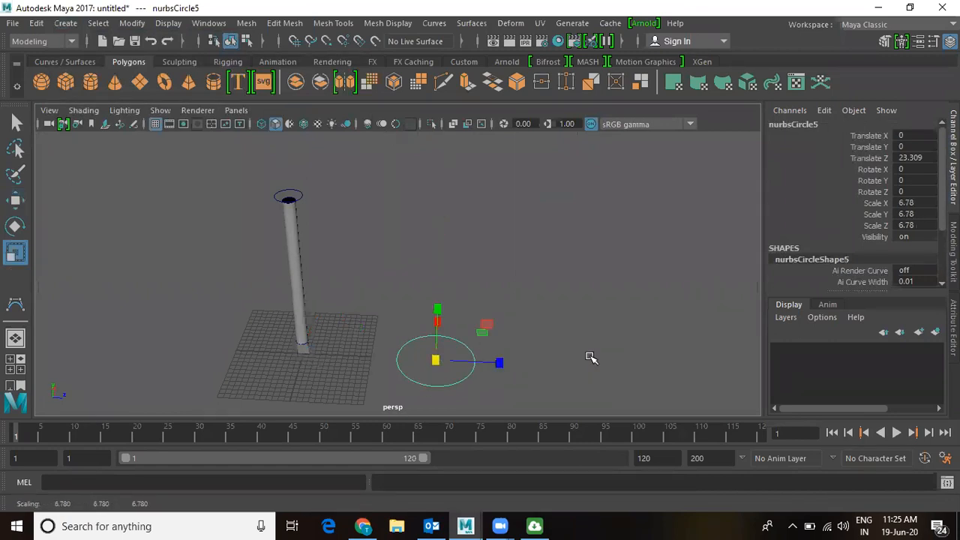
pyautogui.press('w')
# - Duplicate the large circle in the top view, move the copy to about X 6.76, and scale it uniformly to about 3.04
pyautogui.scroll(2, 536, 331)
pyautogui.keyDown('alt'); pyautogui.moveTo(539, 318); pyautogui.dragTo(504, 289, button='middle'); pyautogui.keyUp('alt')
pyautogui.press('space')
pyautogui.press('space')
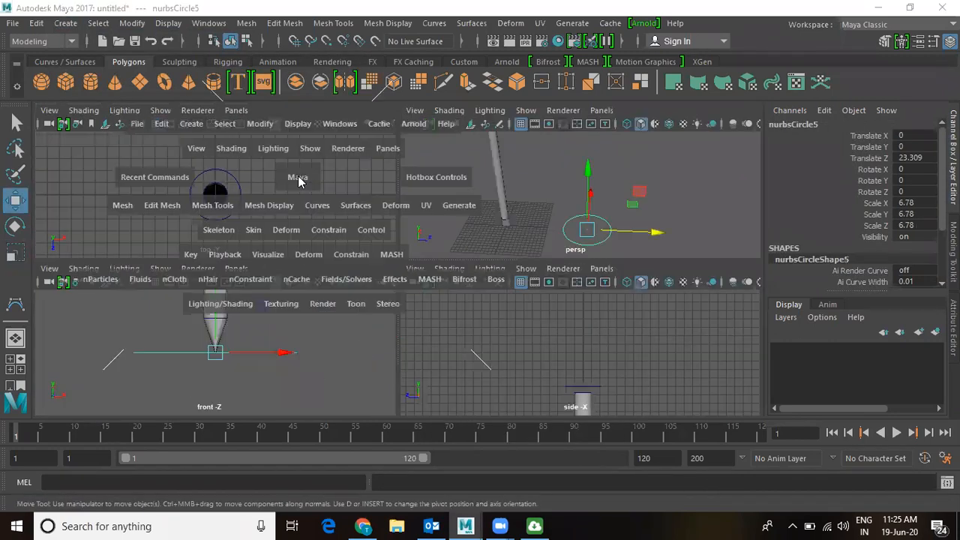
pyautogui.scroll(-2, 537, 256)
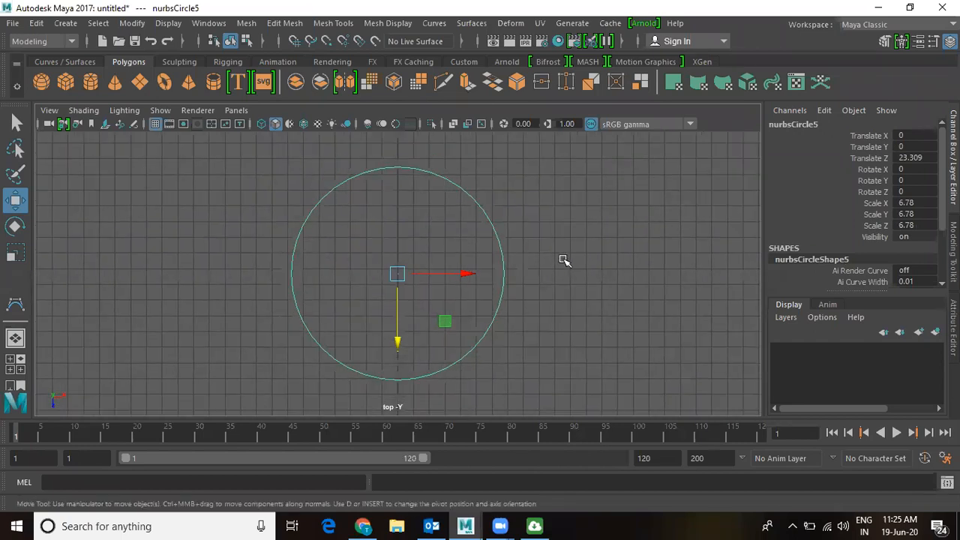
pyautogui.hotkey('ctrl', 'd')
pyautogui.moveTo(465, 275); pyautogui.dragTo(573, 282)
pyautogui.press('r')
pyautogui.moveTo(505, 273); pyautogui.dragTo(416, 426)
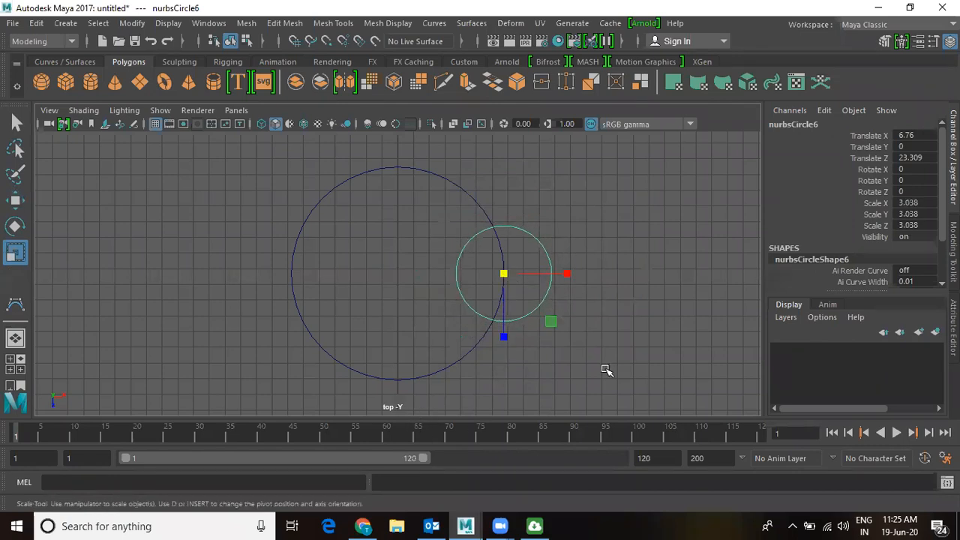
# - Duplicate the small circle twice, centring one copy on the large circle's opposite side and the other on its rim at about Z 16.5
pyautogui.press('w')
pyautogui.hotkey('ctrl', 'd')
pyautogui.moveTo(540, 282); pyautogui.dragTo(357, 322)
pyautogui.hotkey('ctrl', 'd')
pyautogui.moveTo(291, 274); pyautogui.dragTo(454, 168)
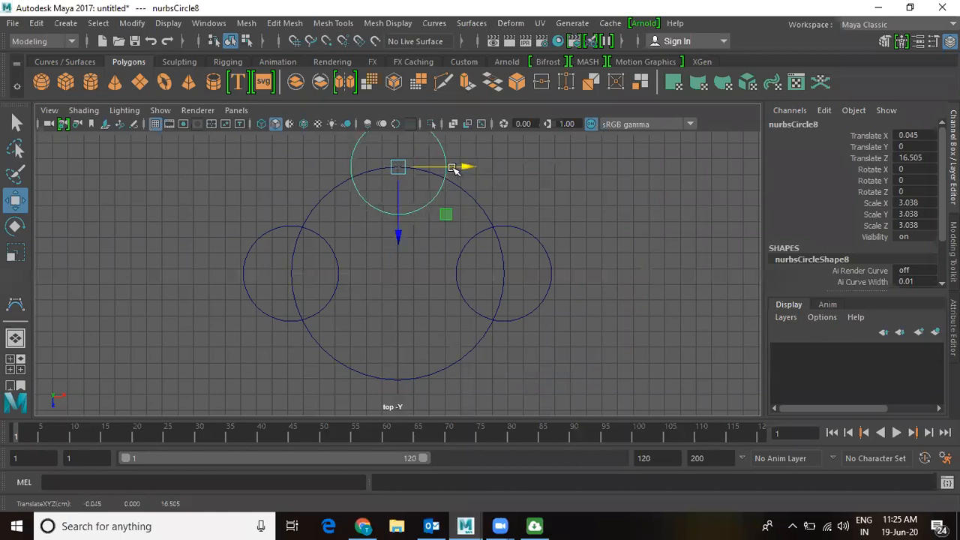
# - Duplicate the small circle on the large circle's rim and move the copy to the opposite rim at about Z 30.07
pyautogui.hotkey('ctrl', 'd')
pyautogui.moveTo(398, 236); pyautogui.dragTo(398, 378)
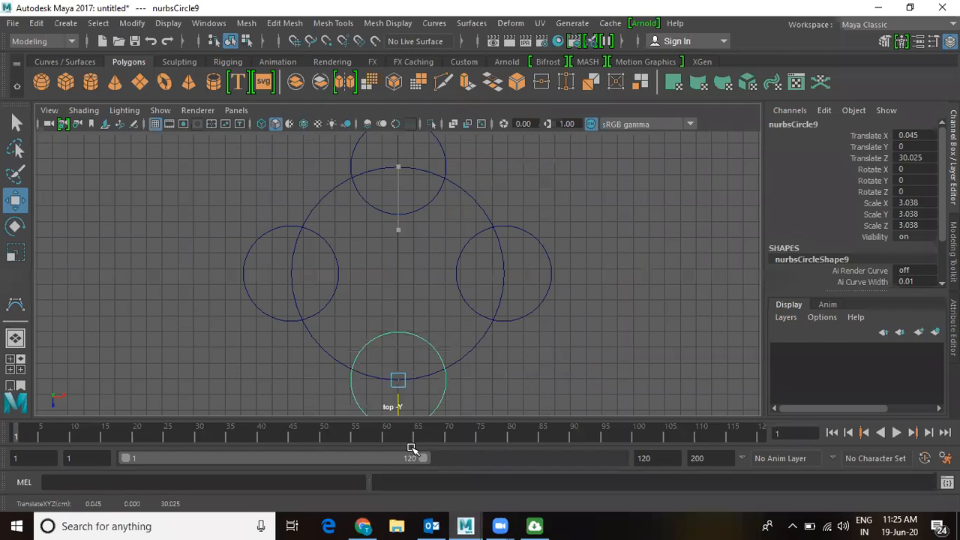
pyautogui.click(637, 308)
# - Select the large circle and all four small circles and cut the curves at their intersections
pyautogui.keyDown('alt'); pyautogui.moveTo(566, 301); pyautogui.dragTo(521, 279, button='right'); pyautogui.keyUp('alt')
pyautogui.moveTo(277, 171); pyautogui.dragTo(543, 380)
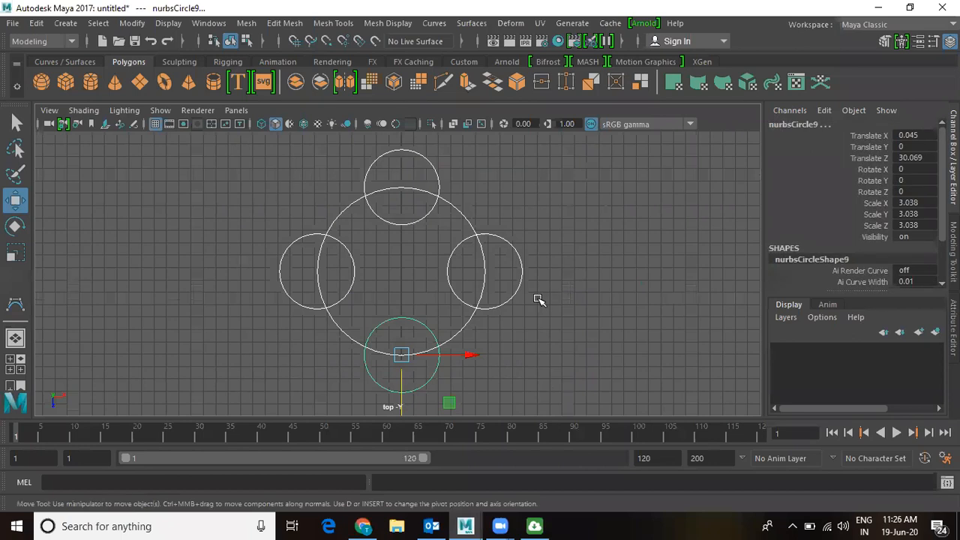
pyautogui.click(435, 24)
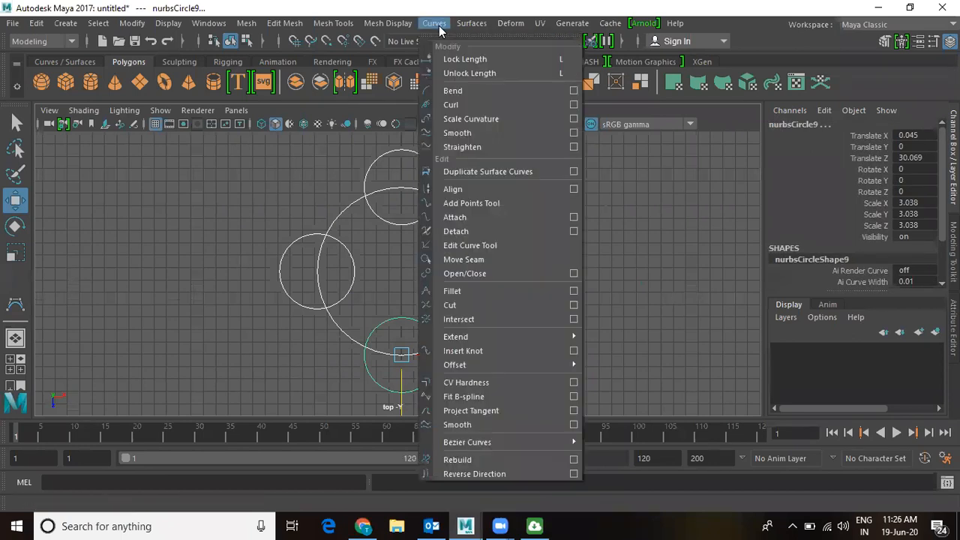
pyautogui.click(459, 305)
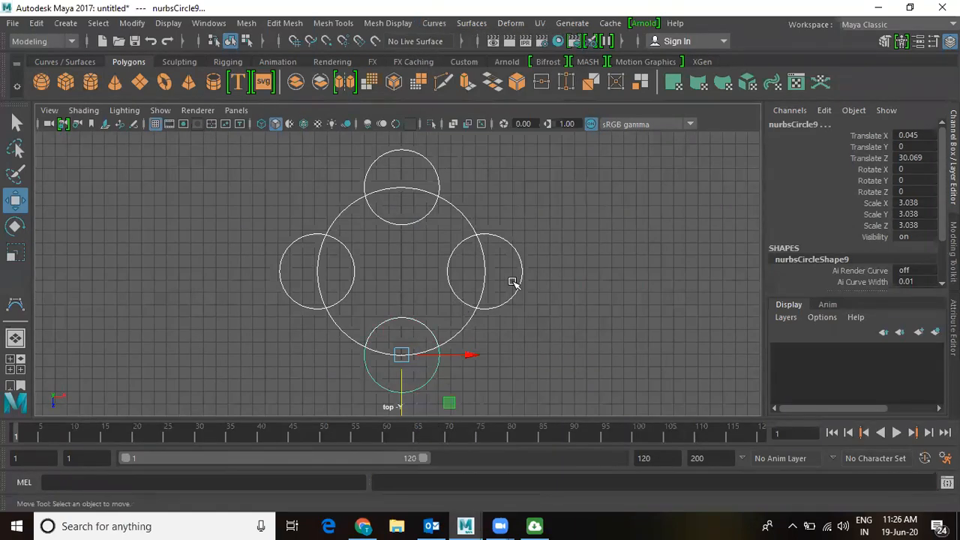
# - Delete the arcs of the four small circles that lie outside the large circle
pyautogui.click(501, 255)
pyautogui.click(501, 238)
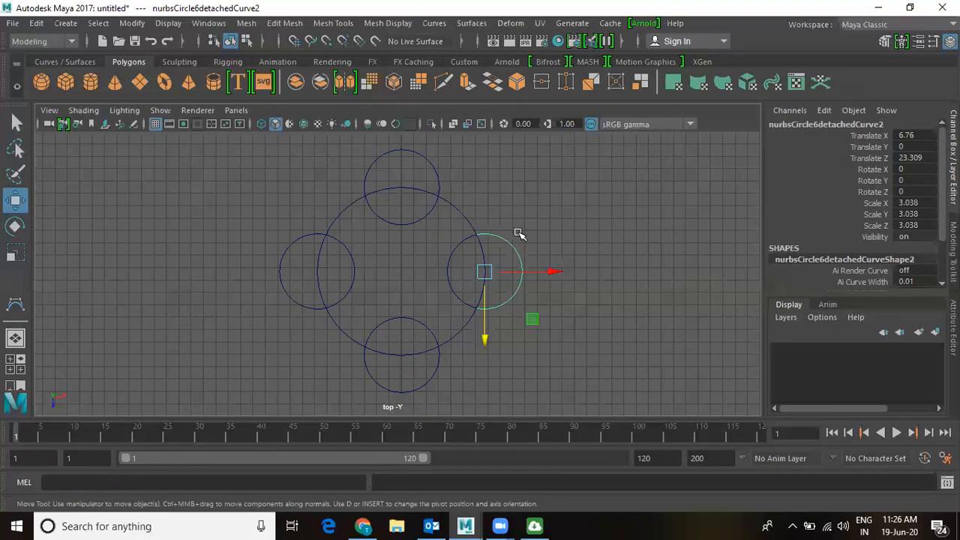
pyautogui.press('Delete')
pyautogui.click(441, 171)
pyautogui.press('Delete')
pyautogui.moveTo(278, 208); pyautogui.dragTo(287, 273)
pyautogui.press('Delete')
pyautogui.moveTo(332, 392); pyautogui.dragTo(420, 378)
pyautogui.press('Delete')
# - Delete the four arcs of the large circle that lie inside the small circles
pyautogui.click(403, 354)
pyautogui.press('Delete')
pyautogui.moveTo(518, 258); pyautogui.dragTo(482, 276)
pyautogui.press('Delete')
pyautogui.click(403, 193)
pyautogui.press('Delete')
pyautogui.moveTo(288, 259); pyautogui.dragTo(336, 278)
pyautogui.press('Delete')
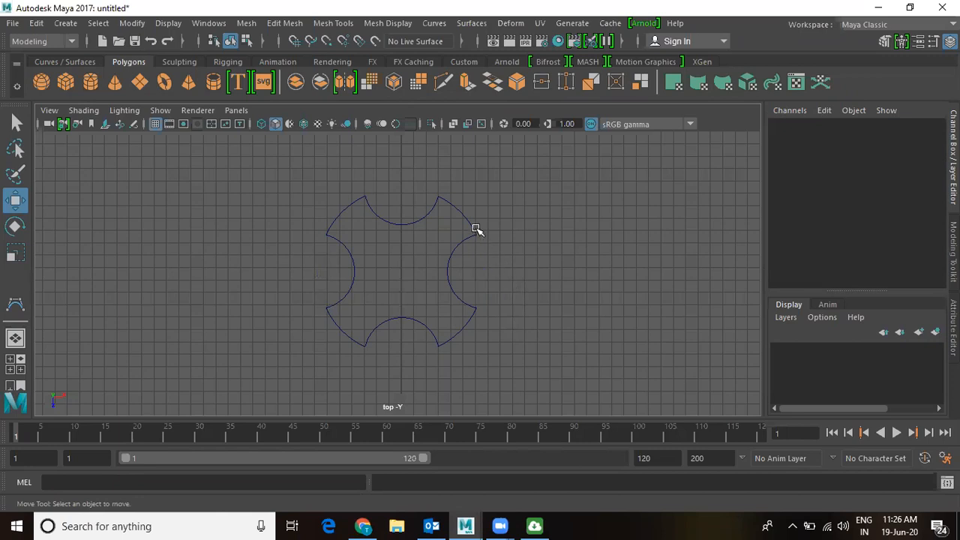
# - Attach the upper-right outer arc to the right notch arc using the Connect method, without keeping the originals
pyautogui.moveTo(417, 196); pyautogui.dragTo(471, 206)
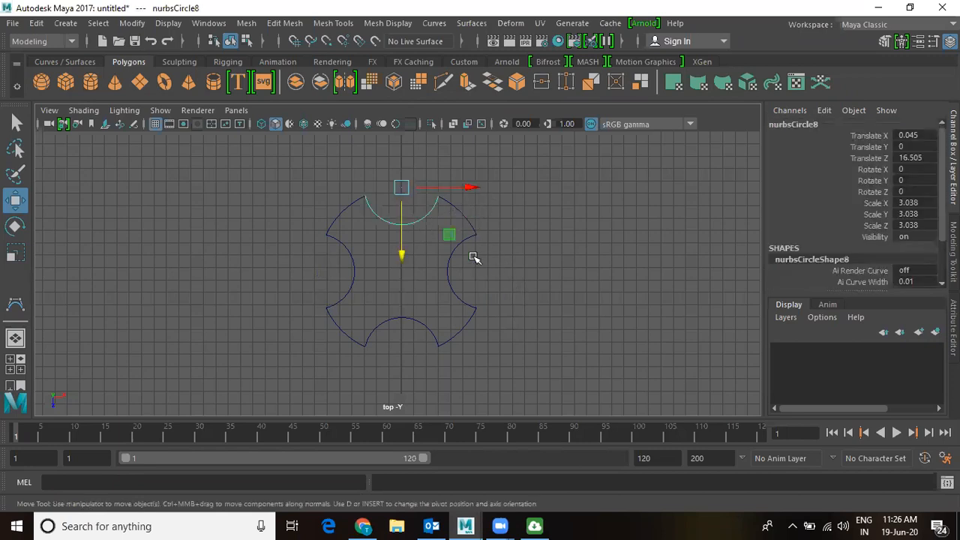
pyautogui.moveTo(468, 248); pyautogui.dragTo(520, 215)
pyautogui.click(521, 215)
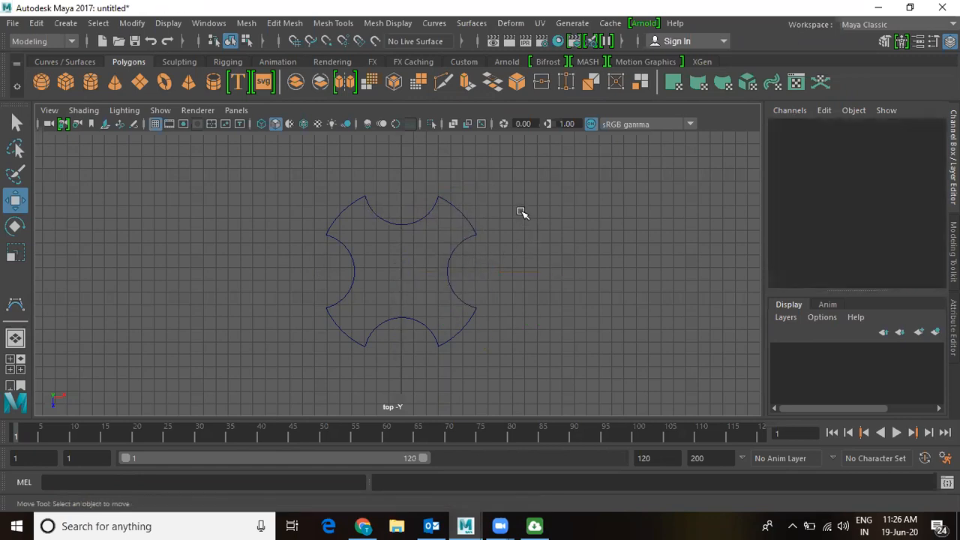
pyautogui.keyDown('alt'); pyautogui.moveTo(521, 232); pyautogui.dragTo(573, 259, button='right'); pyautogui.keyUp('alt')
pyautogui.moveTo(522, 216); pyautogui.dragTo(512, 229)
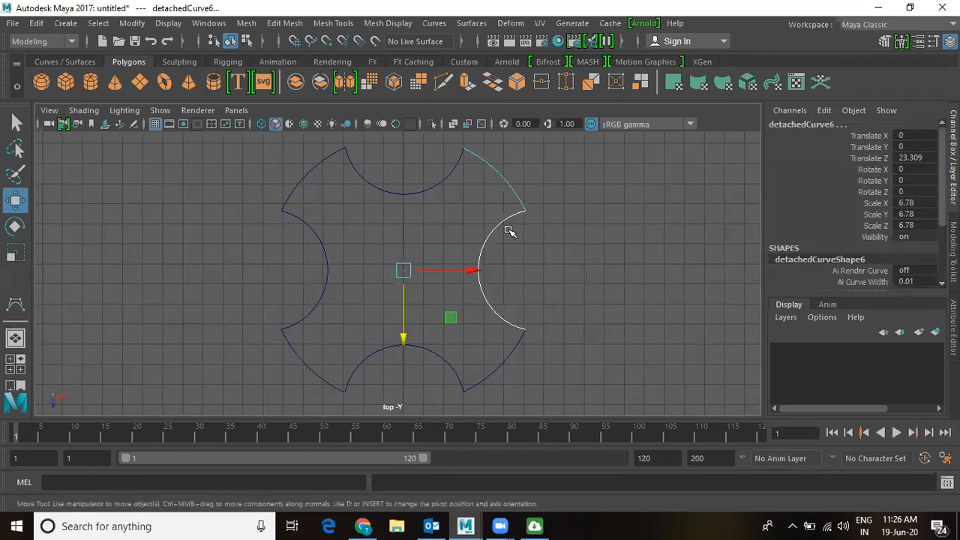
pyautogui.click(441, 24)
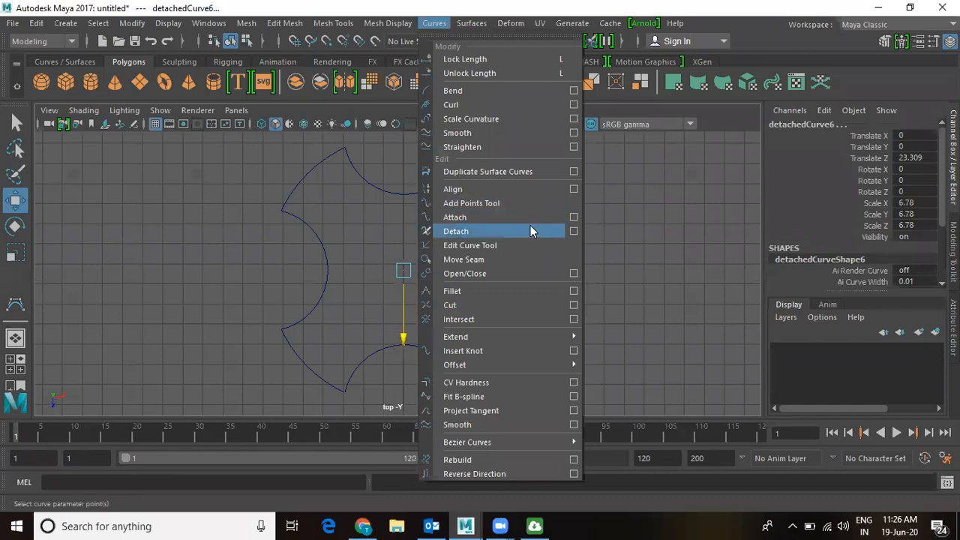
pyautogui.click(573, 218)
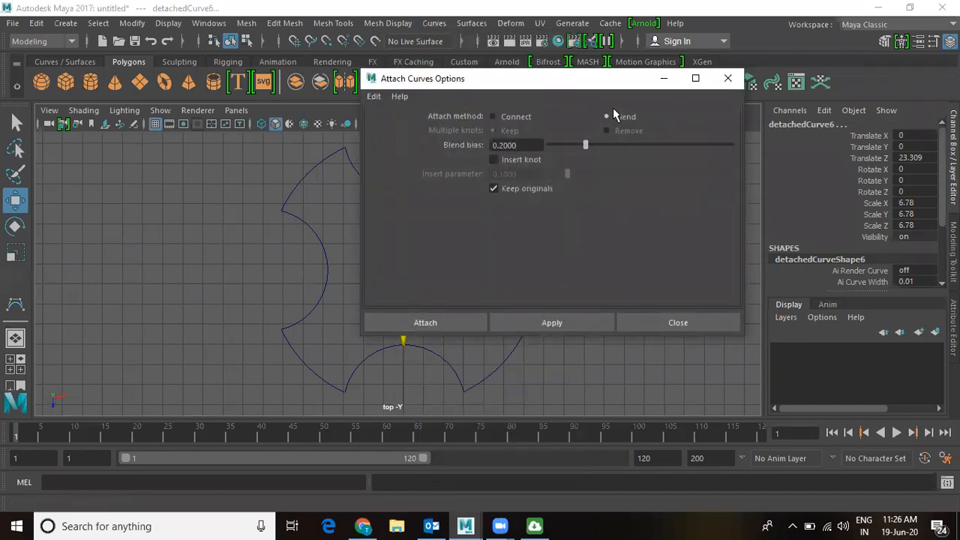
pyautogui.click(493, 117)
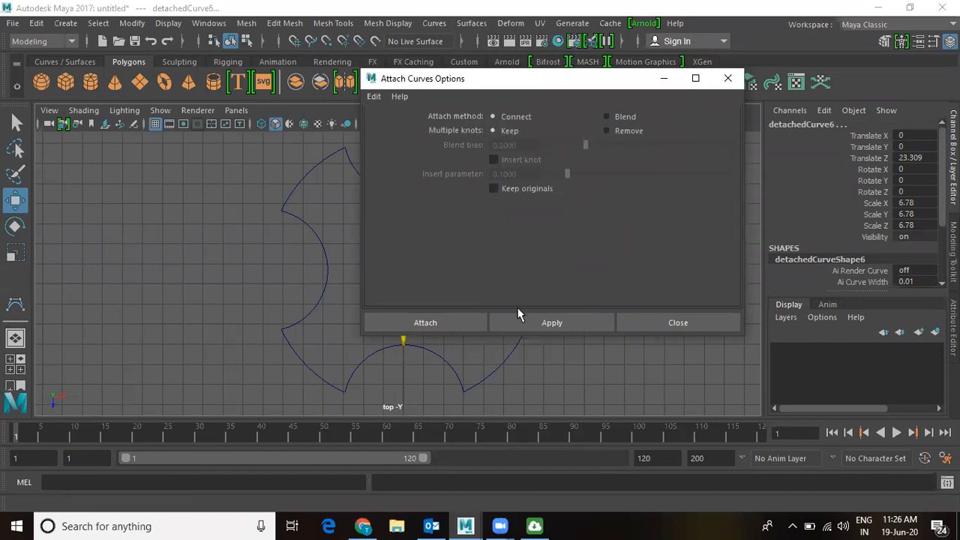
pyautogui.click(465, 321)
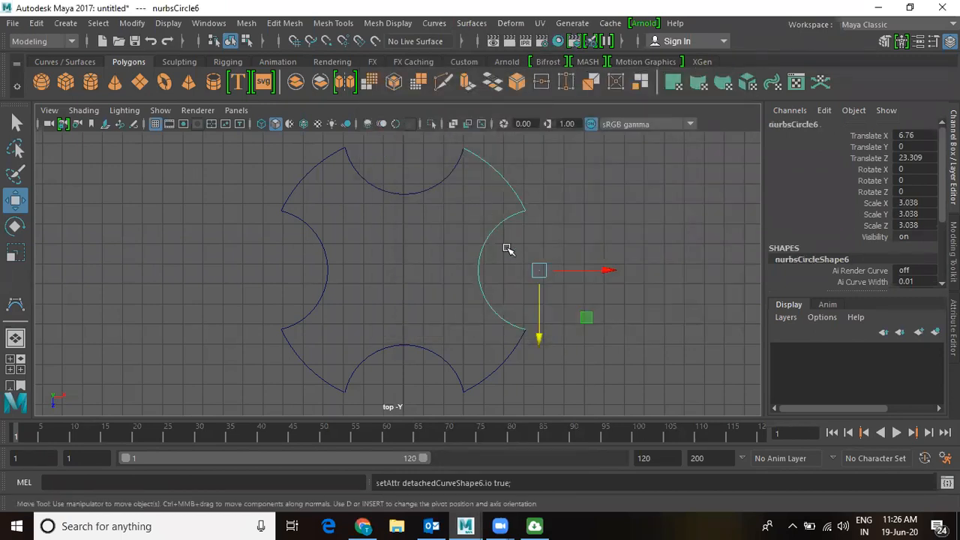
# - Attach the remaining outer and notch arcs one after another around the profile, ending with the top notch
pyautogui.keyDown('shift'); pyautogui.click(514, 342); pyautogui.keyUp('shift')
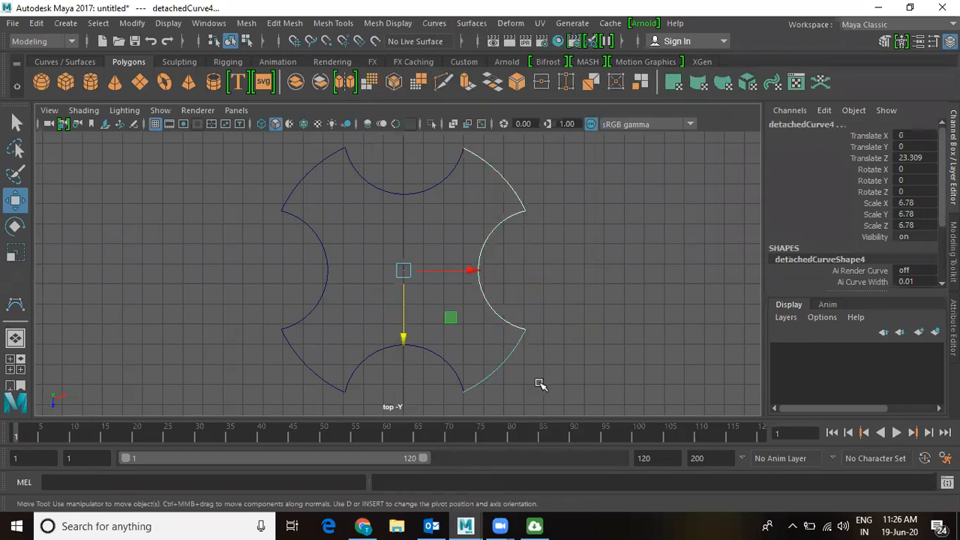
pyautogui.press('g')
pyautogui.keyDown('shift'); pyautogui.click(430, 370); pyautogui.keyUp('shift')
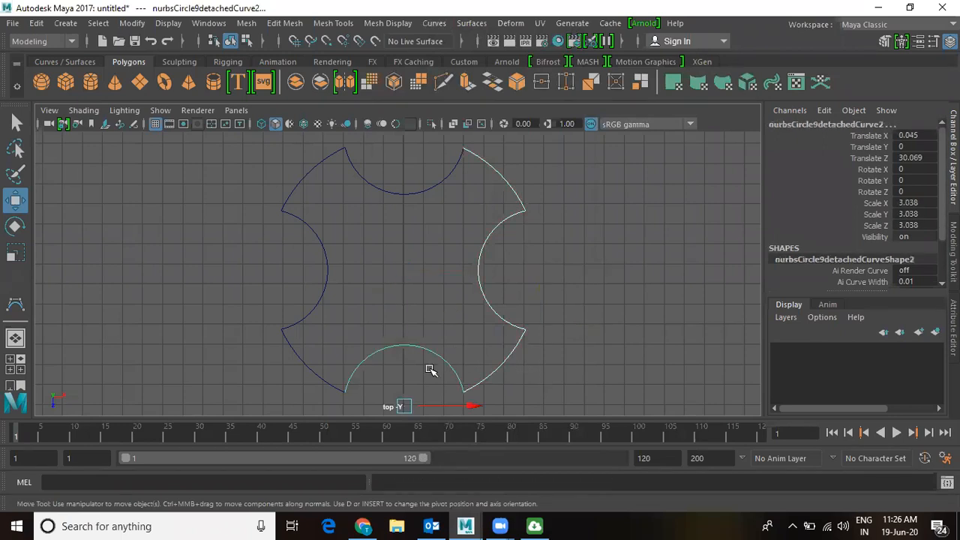
pyautogui.press('g')
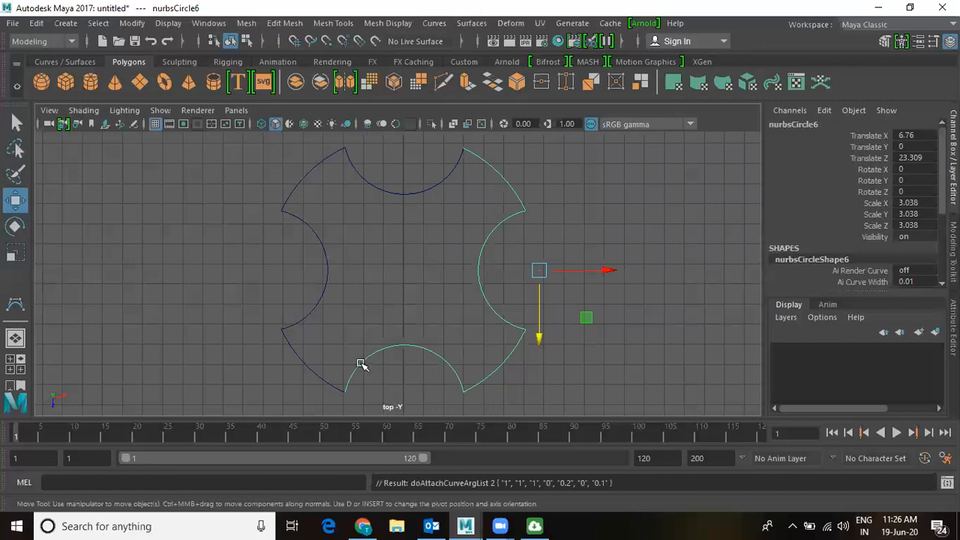
pyautogui.keyDown('shift'); pyautogui.click(295, 366); pyautogui.keyUp('shift')
pyautogui.press('g')
pyautogui.click(322, 317)
pyautogui.press('g')
pyautogui.keyDown('shift'); pyautogui.moveTo(299, 173); pyautogui.dragTo(314, 187); pyautogui.keyUp('shift')
pyautogui.press('g')
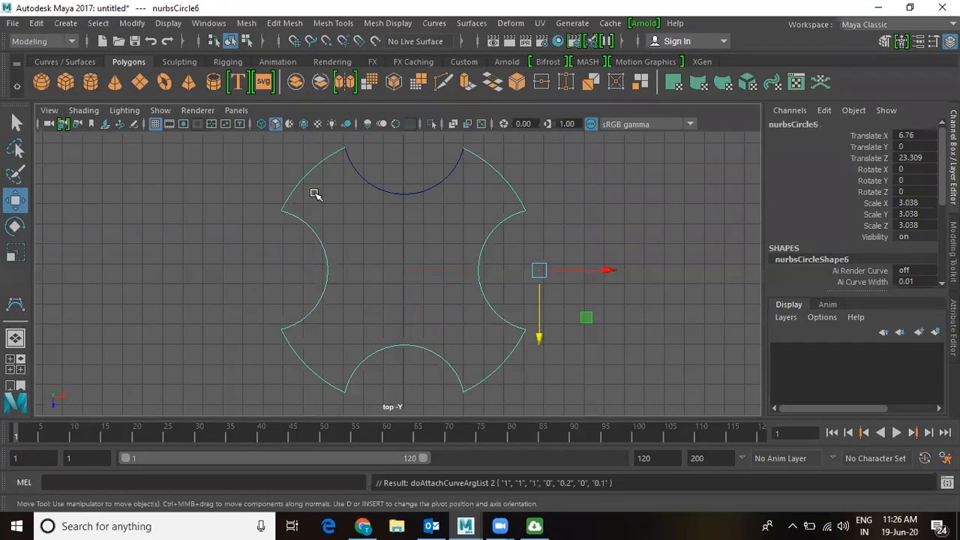
pyautogui.click(369, 184)
pyautogui.press('g')
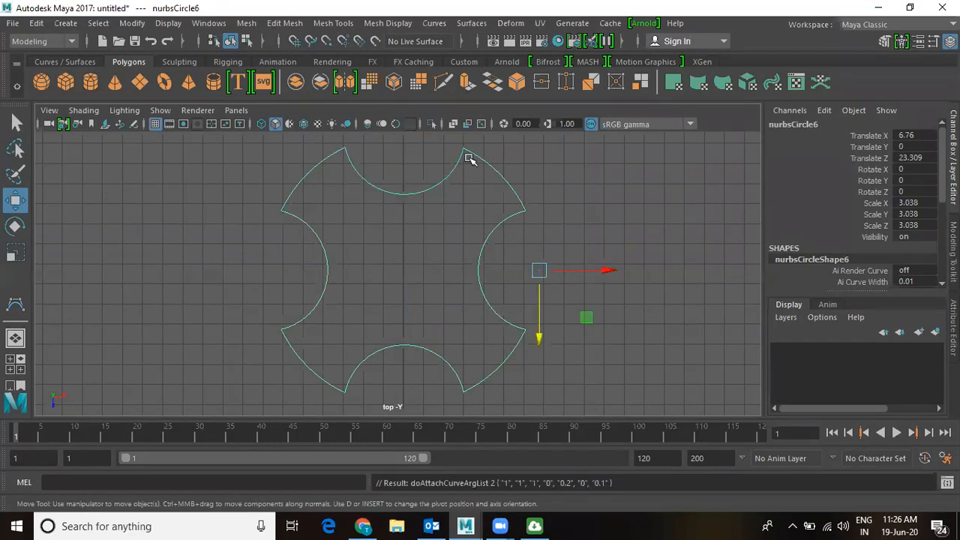
# - Close the attached profile curve, then duplicate it and raise the copy to about Y 27.33 in the perspective view
pyautogui.click(434, 23)
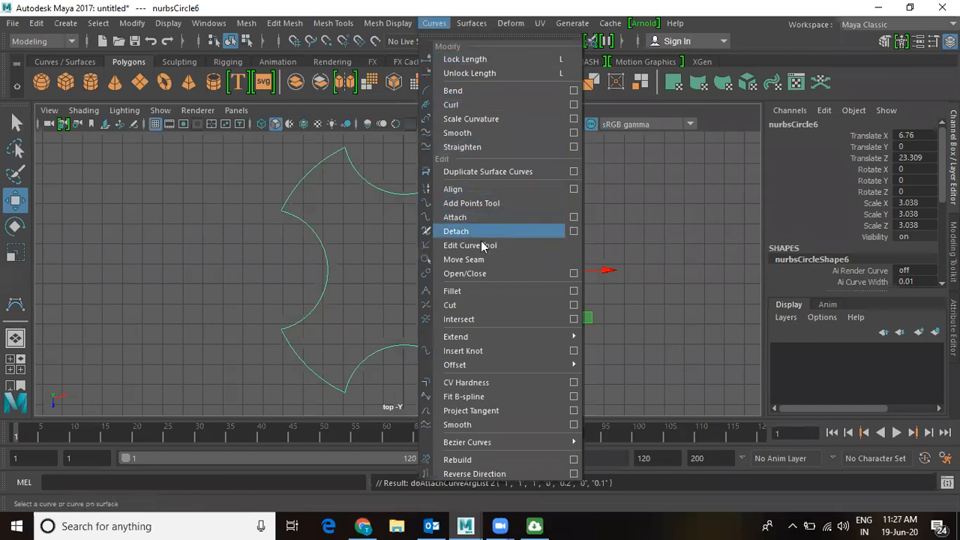
pyautogui.click(466, 273)
pyautogui.press('space')
pyautogui.press('space')
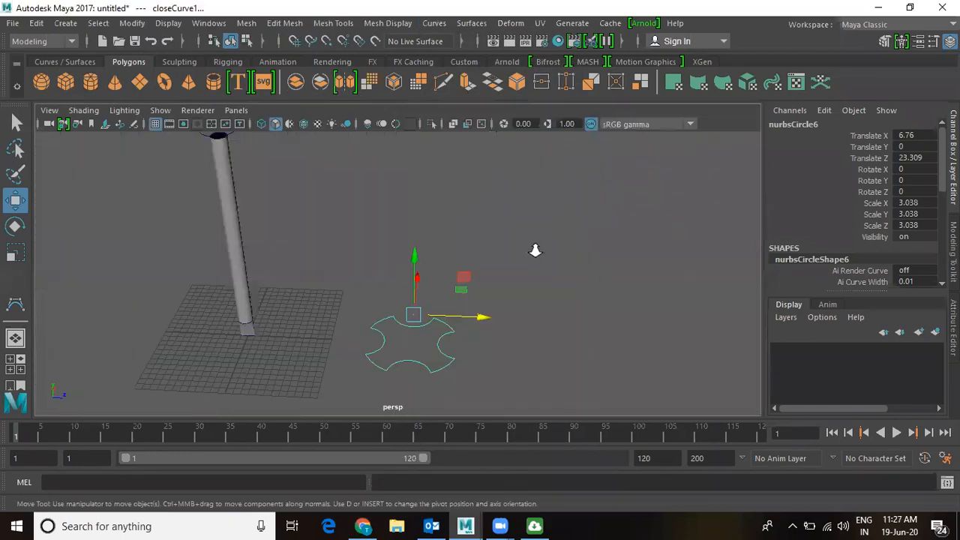
pyautogui.hotkey('ctrl', 'd')
pyautogui.moveTo(413, 258); pyautogui.dragTo(432, 68)
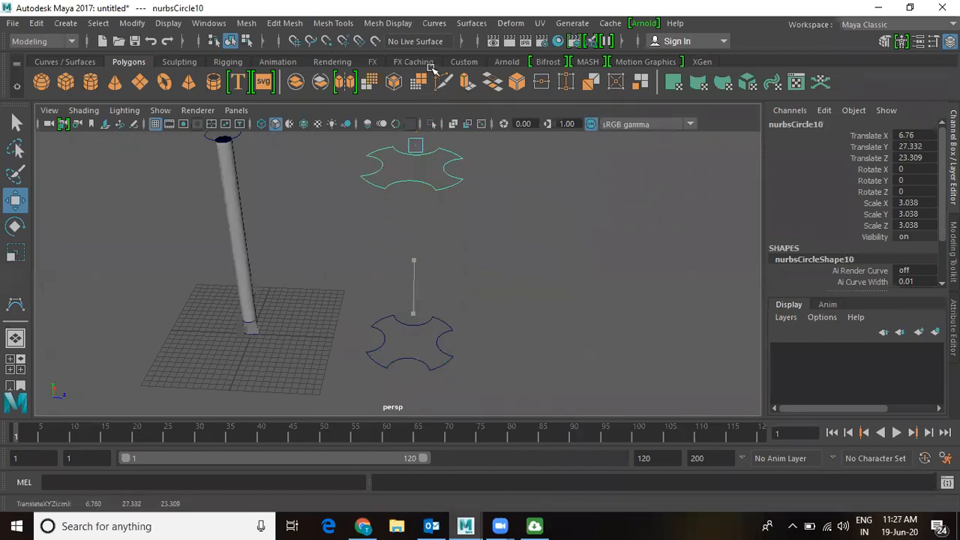
# - Loft a surface between the raised and the lower notched profile curves, and deselect it
pyautogui.click(443, 355)
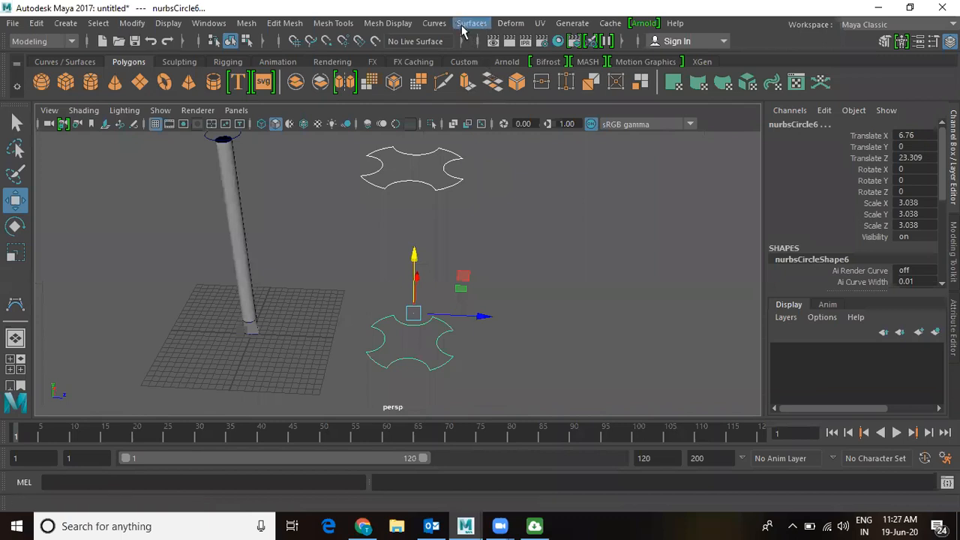
pyautogui.click(472, 23)
pyautogui.click(484, 60)
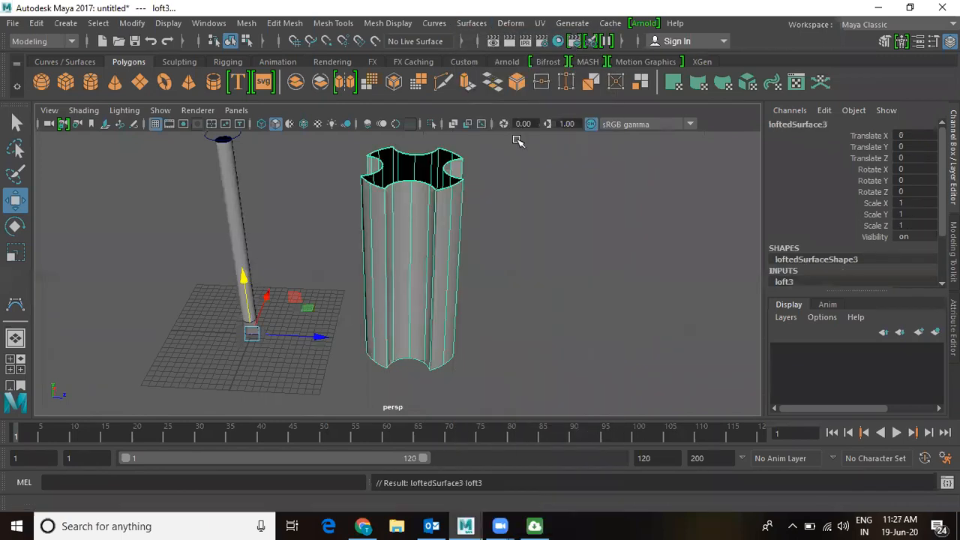
pyautogui.click(525, 264)
pyautogui.moveTo(525, 263)
pyautogui.keyDown('alt'); pyautogui.mouseDown()
pyautogui.moveTo(420, 260)
pyautogui.moveTo(450, 208)
pyautogui.moveTo(577, 248)
pyautogui.moveTo(523, 270)
pyautogui.moveTo(461, 250)
pyautogui.moveTo(553, 245)
pyautogui.moveTo(520, 260)
pyautogui.mouseUp(); pyautogui.keyUp('alt')
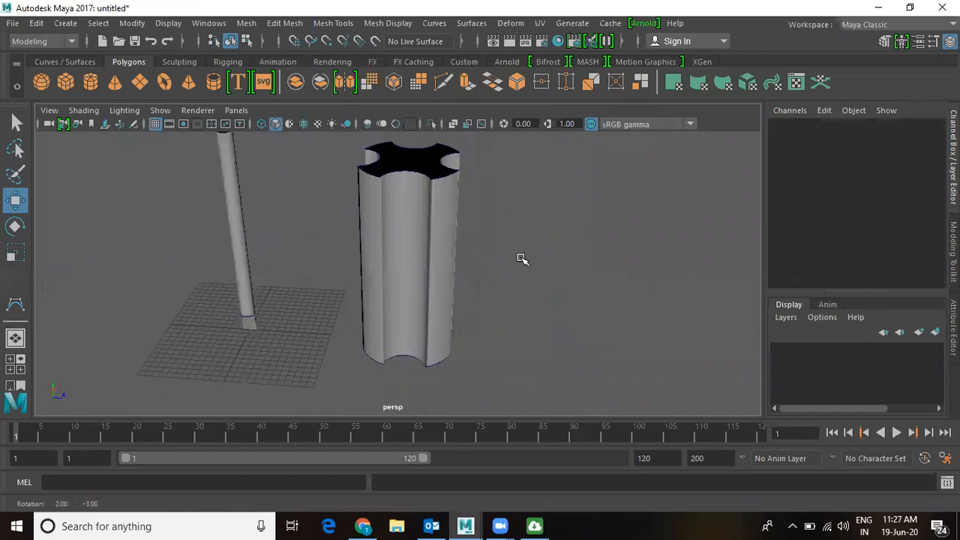
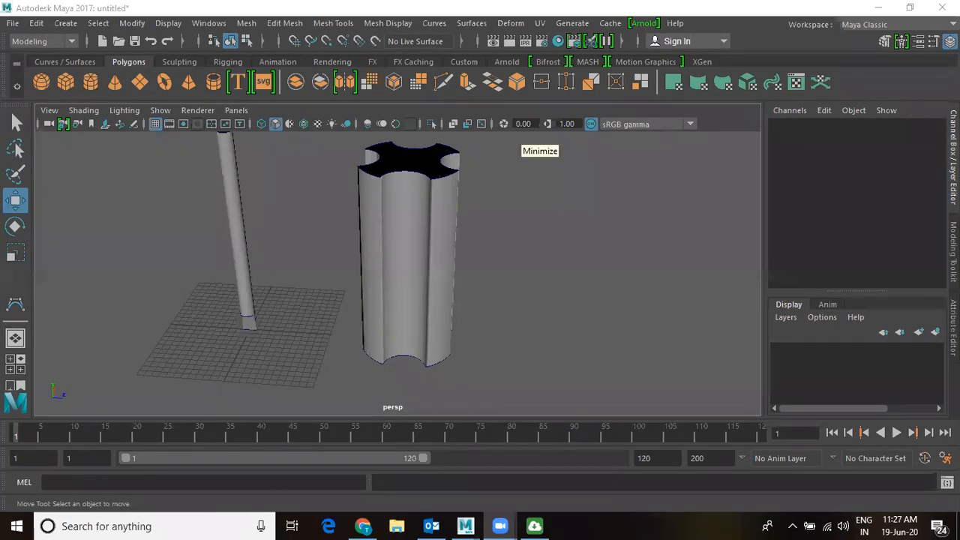
# - Raise the fluted column's top profile curve to about Y 46.03 to lengthen the lofted surface
pyautogui.keyDown('alt'); pyautogui.moveTo(563, 279); pyautogui.dragTo(551, 242, button='right'); pyautogui.keyUp('alt')
pyautogui.keyDown('alt'); pyautogui.moveTo(550, 242); pyautogui.dragTo(559, 290, button='middle'); pyautogui.keyUp('alt')
pyautogui.keyDown('alt'); pyautogui.moveTo(559, 289); pyautogui.dragTo(420, 251, button='right'); pyautogui.keyUp('alt')
pyautogui.keyDown('alt'); pyautogui.moveTo(493, 276); pyautogui.dragTo(440, 261, button='right'); pyautogui.keyUp('alt')
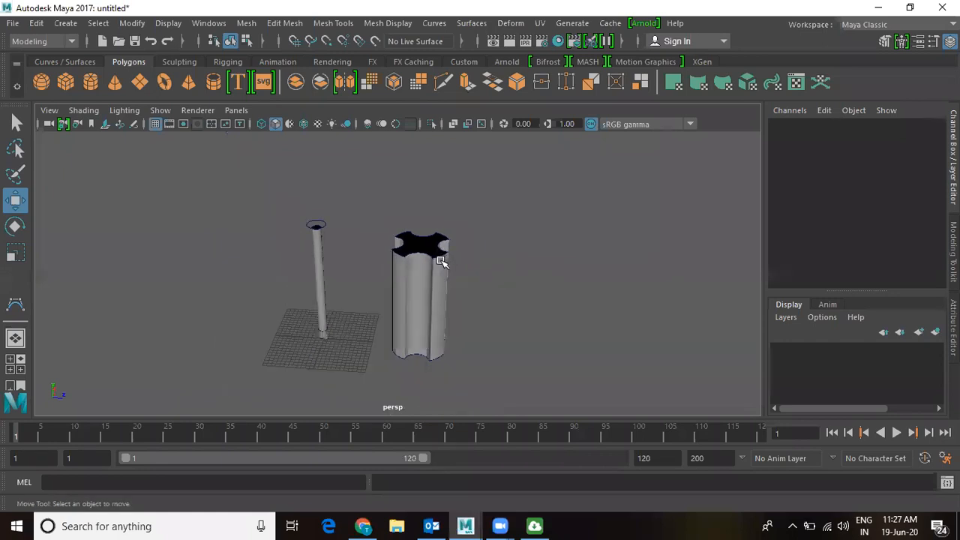
pyautogui.click(439, 259)
pyautogui.moveTo(423, 177); pyautogui.dragTo(423, 96)
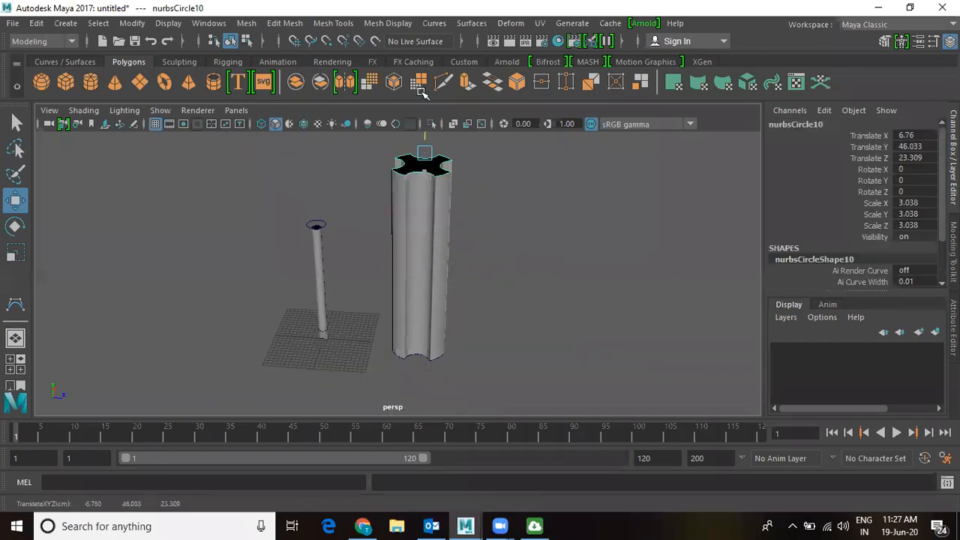
pyautogui.click(497, 264)
# - Create a NURBS circle, move it to about Z 23.24 at the column's centre, and scale it uniformly to about 6.93
pyautogui.moveTo(497, 263)
pyautogui.keyDown('alt'); pyautogui.mouseDown()
pyautogui.moveTo(485, 281)
pyautogui.moveTo(388, 247)
pyautogui.moveTo(488, 238)
pyautogui.moveTo(604, 268)
pyautogui.moveTo(539, 255)
pyautogui.moveTo(553, 247)
pyautogui.moveTo(506, 232)
pyautogui.moveTo(505, 283)
pyautogui.moveTo(478, 295)
pyautogui.moveTo(512, 272)
pyautogui.moveTo(495, 277)
pyautogui.mouseUp(); pyautogui.keyUp('alt')
pyautogui.click(65, 23)
pyautogui.moveTo(211, 60)
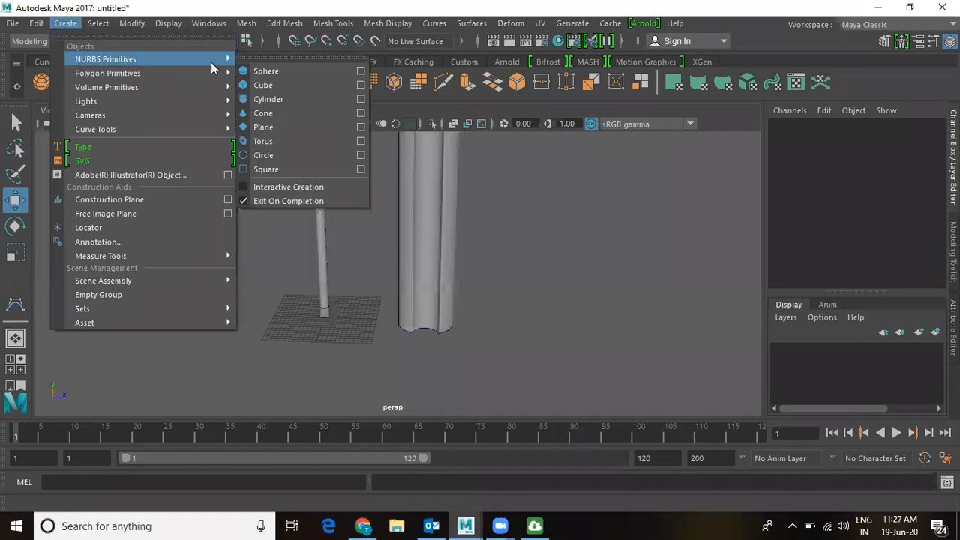
pyautogui.click(268, 155)
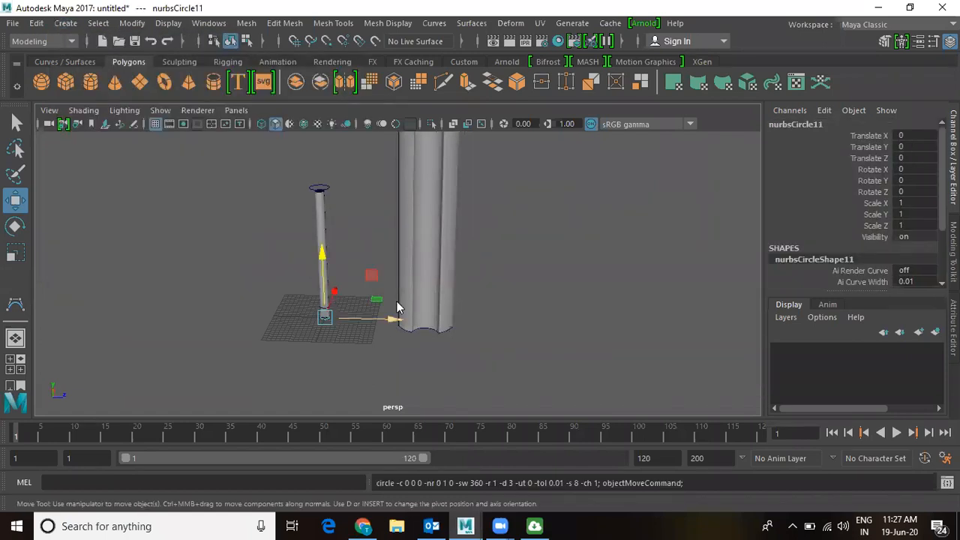
pyautogui.press('space')
pyautogui.press('space')
pyautogui.keyDown('alt'); pyautogui.moveTo(328, 285); pyautogui.dragTo(137, 215, button='right'); pyautogui.keyUp('alt')
pyautogui.keyDown('alt'); pyautogui.moveTo(260, 178); pyautogui.dragTo(366, 231, button='right'); pyautogui.keyUp('alt')
pyautogui.moveTo(398, 274); pyautogui.dragTo(403, 391)
pyautogui.press('r')
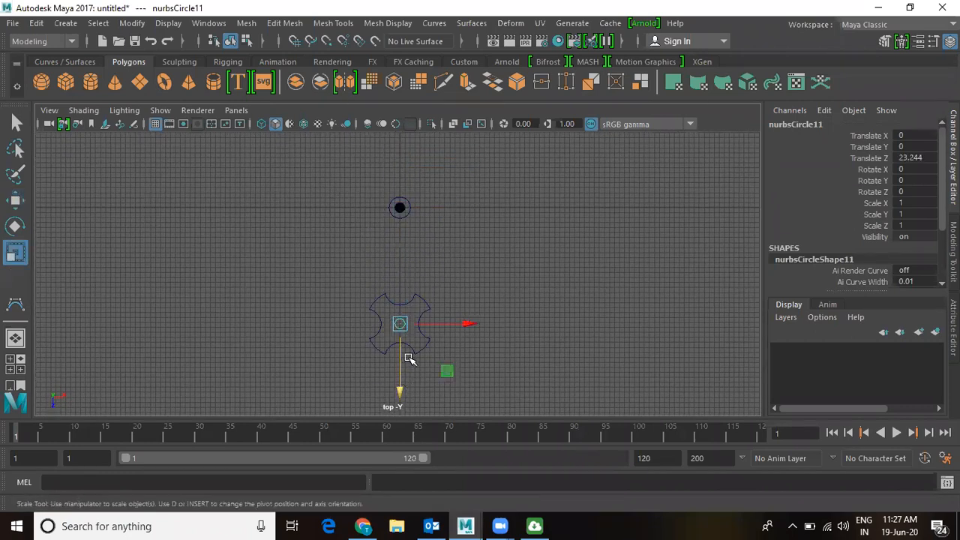
pyautogui.moveTo(400, 324); pyautogui.dragTo(450, 312)
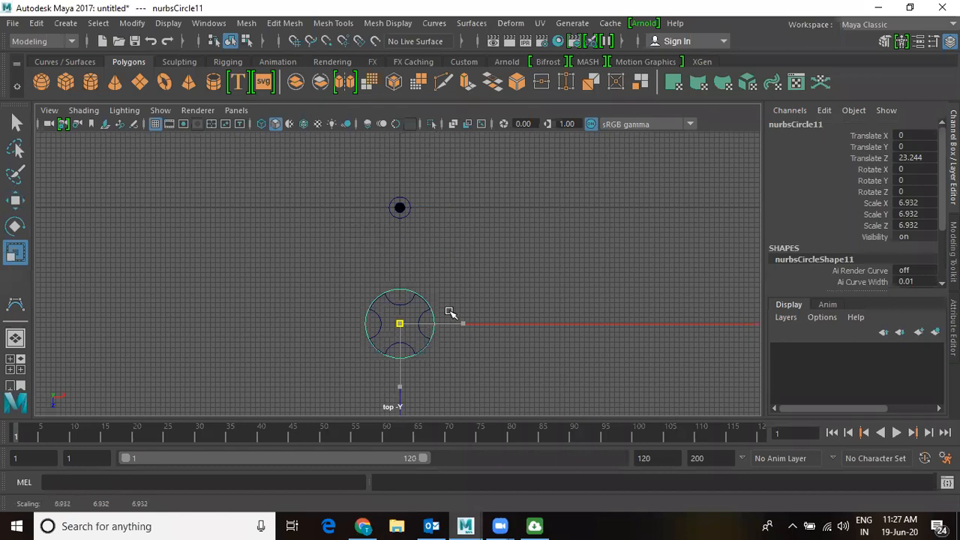
# - Lower the new circle to about Y -1.72 beneath the column and scale it down slightly narrower than the profile
pyautogui.press('w')
pyautogui.press('space')
pyautogui.press('space')
pyautogui.moveTo(507, 283)
pyautogui.keyDown('alt'); pyautogui.mouseDown()
pyautogui.moveTo(429, 252)
pyautogui.moveTo(475, 324)
pyautogui.moveTo(503, 270)
pyautogui.mouseUp(); pyautogui.keyUp('alt')
pyautogui.scroll(3, 475, 324)
pyautogui.press('r')
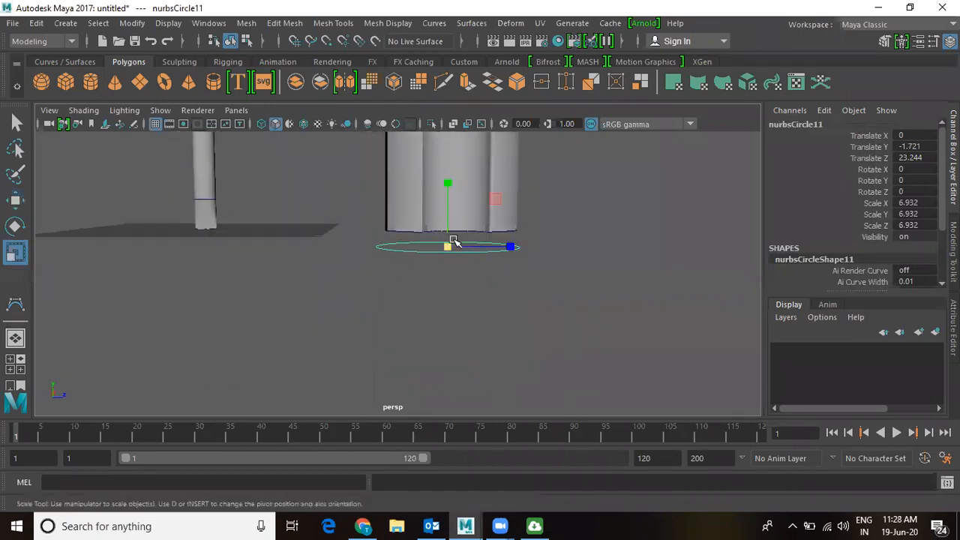
pyautogui.moveTo(453, 242); pyautogui.dragTo(460, 256)
# - Loft a surface between the column's lower notched profile curve and the circle beneath it
pyautogui.click(497, 229)
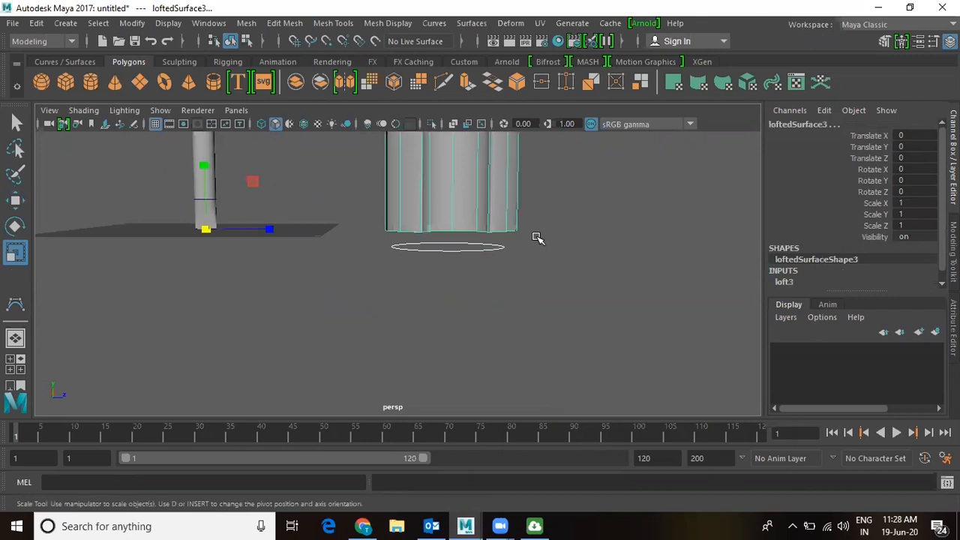
pyautogui.hotkey('ctrl', 'z')
pyautogui.moveTo(551, 260)
pyautogui.keyDown('alt'); pyautogui.mouseDown()
pyautogui.moveTo(546, 274)
pyautogui.moveTo(555, 261)
pyautogui.mouseUp(); pyautogui.keyUp('alt')
pyautogui.scroll(5, 550, 258)
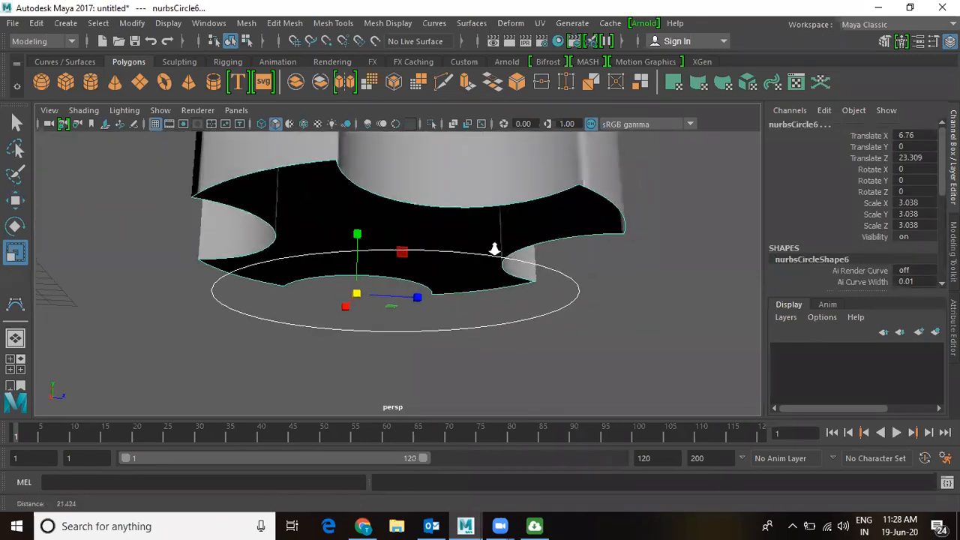
pyautogui.click(435, 24)
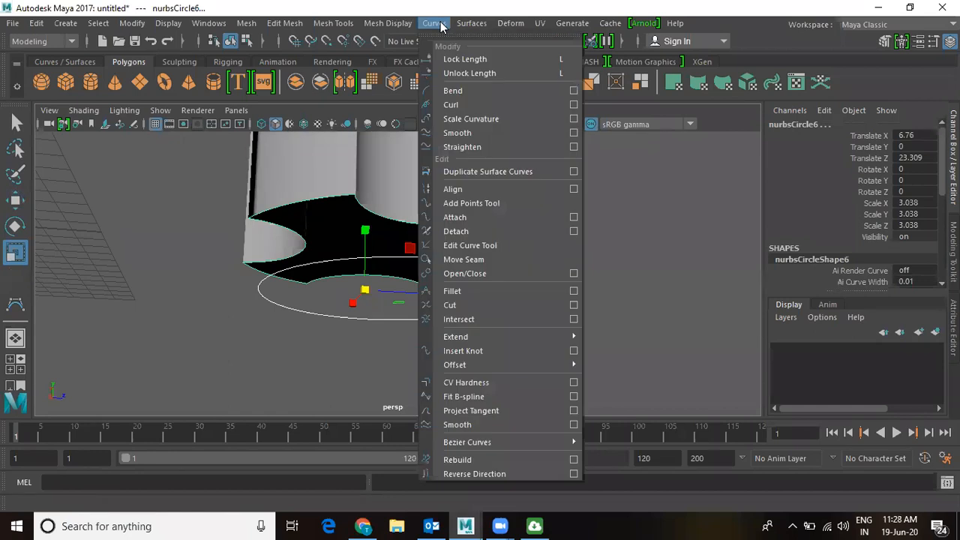
pyautogui.click(482, 62)
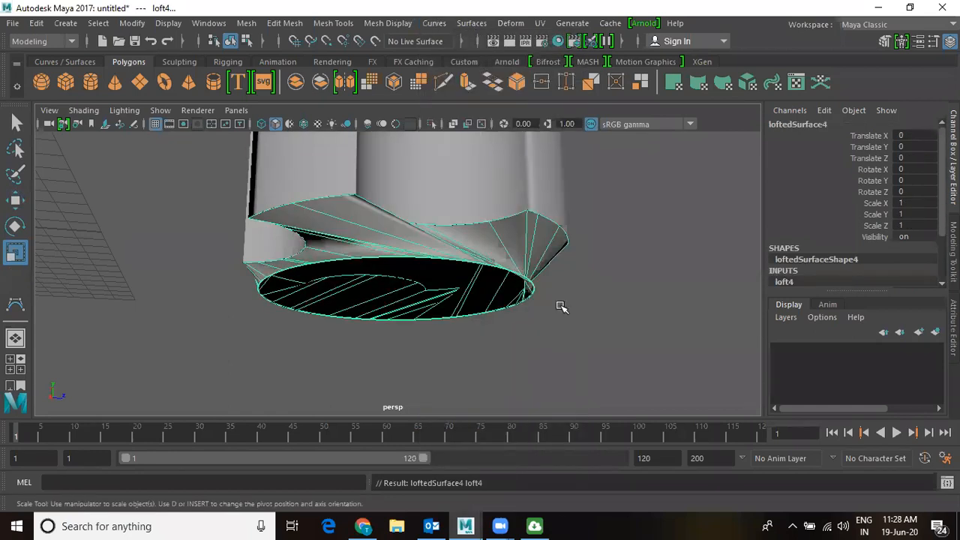
# - Rotate the circle beneath the column to about -47 degrees in Y to untwist the lofted transition
pyautogui.keyDown('alt'); pyautogui.moveTo(589, 313); pyautogui.dragTo(514, 316); pyautogui.keyUp('alt')
pyautogui.click(518, 309)
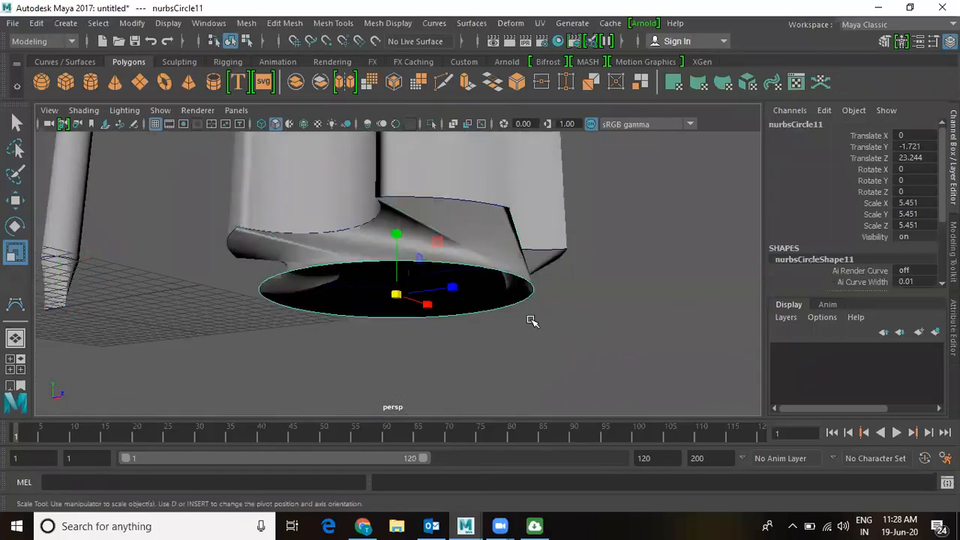
pyautogui.press('e')
pyautogui.moveTo(432, 284); pyautogui.dragTo(420, 266)
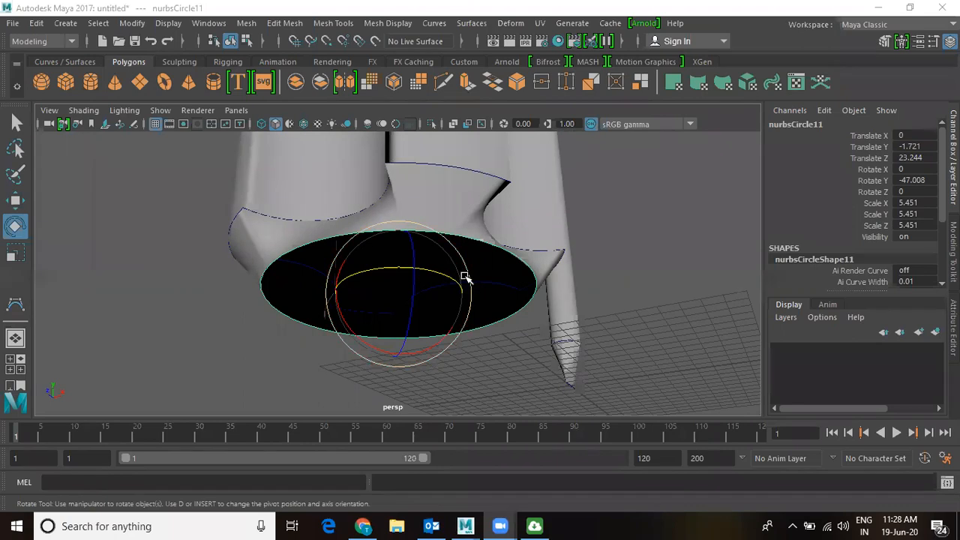
pyautogui.keyDown('alt'); pyautogui.moveTo(526, 288); pyautogui.dragTo(531, 285); pyautogui.keyUp('alt')
# - Duplicate the circle beneath the column, lower the copy to about Y -3.88, and scale it uniformly to about 3.27
pyautogui.press('w')
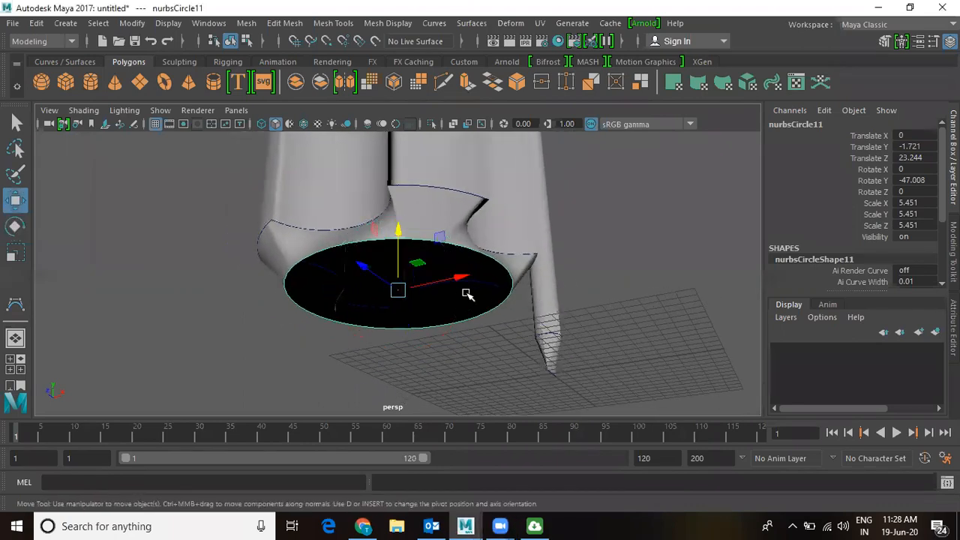
pyautogui.hotkey('ctrl', 'd')
pyautogui.moveTo(398, 239); pyautogui.dragTo(402, 279)
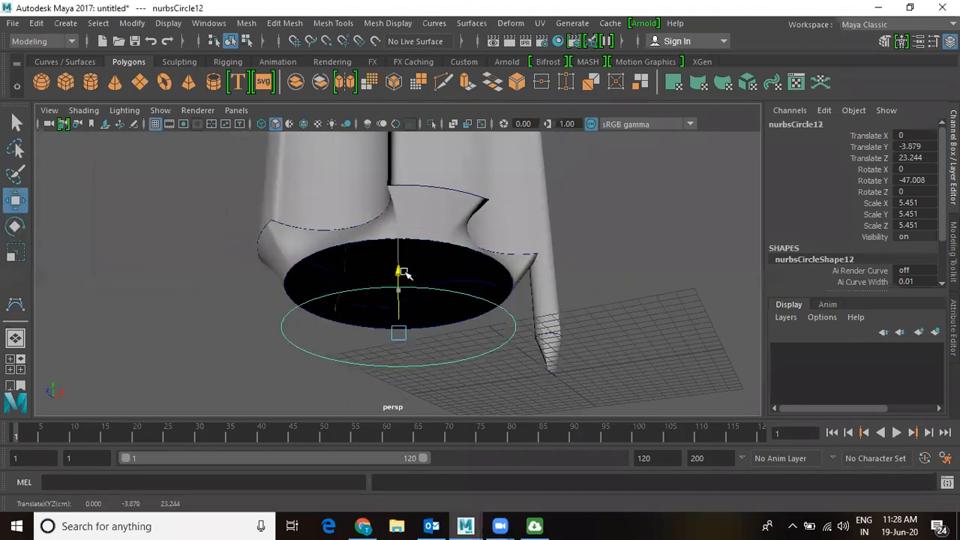
pyautogui.press('r')
pyautogui.moveTo(398, 333); pyautogui.dragTo(303, 373)
# - Loft a surface between the two circles beneath the column, and deselect it
pyautogui.click(351, 242)
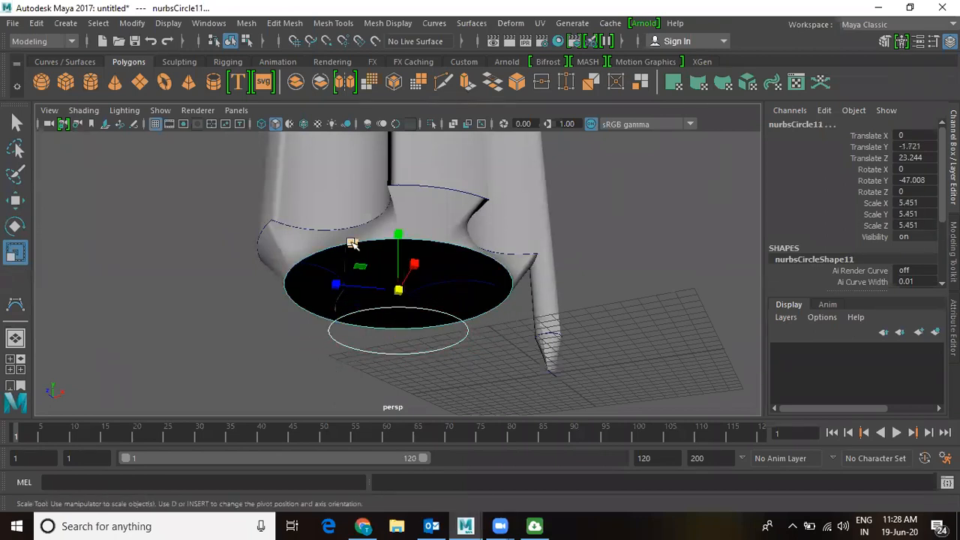
pyautogui.click(471, 23)
pyautogui.click(488, 60)
pyautogui.click(634, 272)
# - Examine the column and its lofted lower sections from several angles, selecting the individual surfaces to check them
pyautogui.keyDown('alt'); pyautogui.moveTo(635, 272); pyautogui.dragTo(456, 207); pyautogui.keyUp('alt')
pyautogui.keyDown('alt'); pyautogui.moveTo(474, 280); pyautogui.dragTo(408, 157, button='middle'); pyautogui.keyUp('alt')
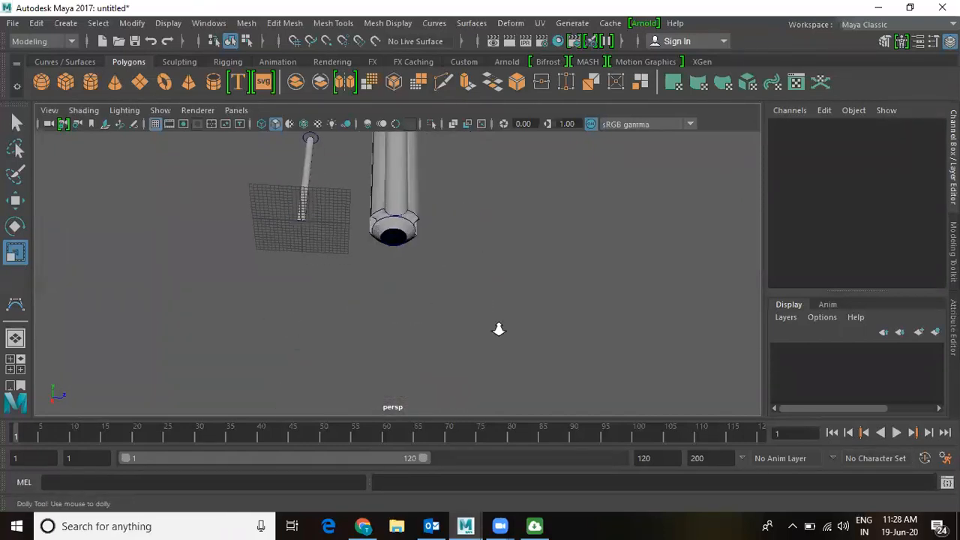
pyautogui.keyDown('alt'); pyautogui.moveTo(498, 329); pyautogui.dragTo(566, 383, button='right'); pyautogui.keyUp('alt')
pyautogui.keyDown('alt'); pyautogui.moveTo(382, 187); pyautogui.dragTo(394, 260, button='middle'); pyautogui.keyUp('alt')
pyautogui.keyDown('alt'); pyautogui.moveTo(374, 215); pyautogui.dragTo(360, 308, button='right'); pyautogui.keyUp('alt')
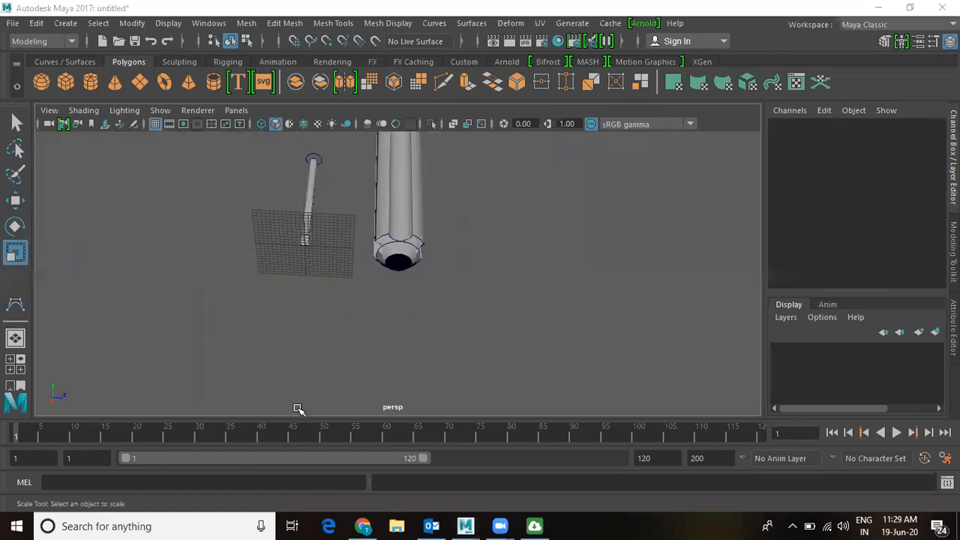
pyautogui.keyDown('alt'); pyautogui.moveTo(298, 409); pyautogui.dragTo(436, 248); pyautogui.keyUp('alt')
pyautogui.keyDown('alt'); pyautogui.moveTo(436, 247); pyautogui.dragTo(412, 311, button='right'); pyautogui.keyUp('alt')
pyautogui.moveTo(405, 172); pyautogui.dragTo(502, 365)
pyautogui.click(504, 303)
pyautogui.click(444, 239)
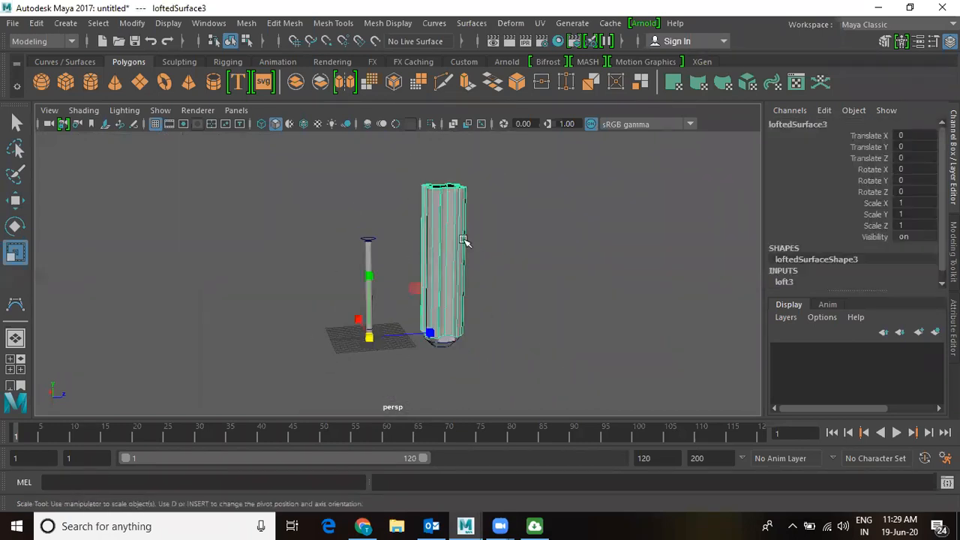
pyautogui.click(446, 344)
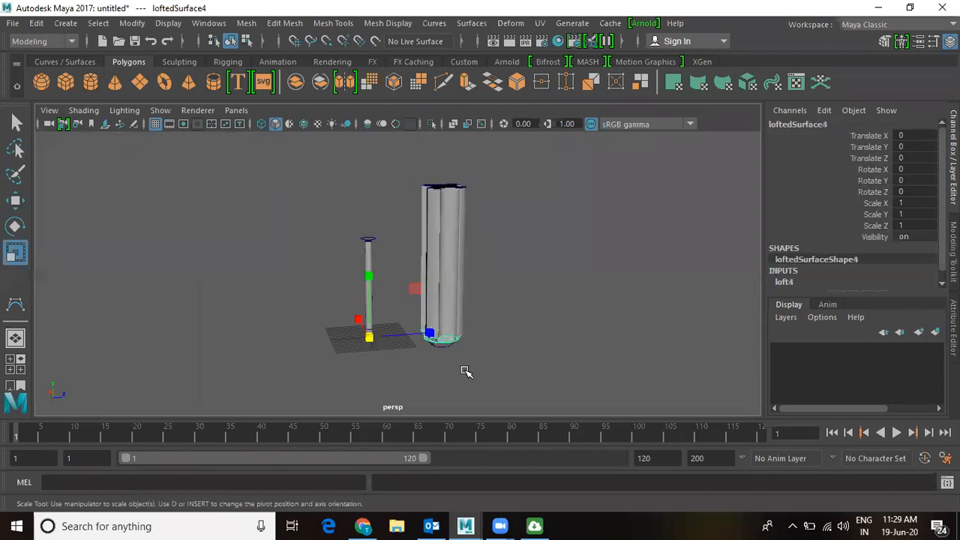
pyautogui.keyDown('alt'); pyautogui.moveTo(443, 297); pyautogui.dragTo(428, 276); pyautogui.keyUp('alt')
pyautogui.keyDown('alt'); pyautogui.moveTo(427, 270); pyautogui.dragTo(430, 214, button='middle'); pyautogui.keyUp('alt')
pyautogui.keyDown('alt'); pyautogui.moveTo(480, 300); pyautogui.dragTo(588, 412, button='right'); pyautogui.keyUp('alt')
pyautogui.click(485, 309)
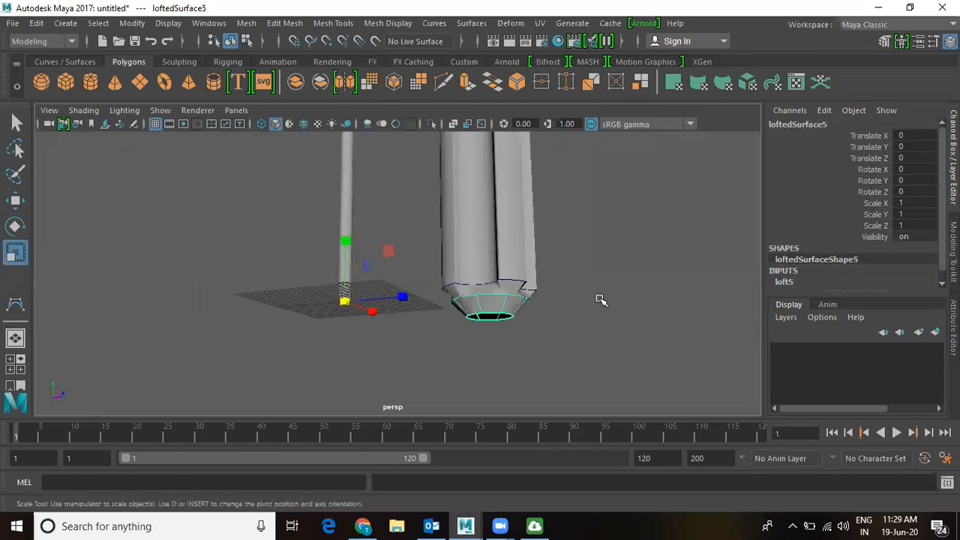
pyautogui.keyDown('alt'); pyautogui.moveTo(643, 292); pyautogui.dragTo(412, 245, button='right'); pyautogui.keyUp('alt')
pyautogui.keyDown('alt'); pyautogui.moveTo(525, 264); pyautogui.dragTo(488, 252); pyautogui.keyUp('alt')
pyautogui.keyDown('alt'); pyautogui.moveTo(488, 251); pyautogui.dragTo(472, 270, button='middle'); pyautogui.keyUp('alt')
pyautogui.keyDown('alt'); pyautogui.moveTo(471, 270); pyautogui.dragTo(546, 306, button='right'); pyautogui.keyUp('alt')
pyautogui.click(541, 281)
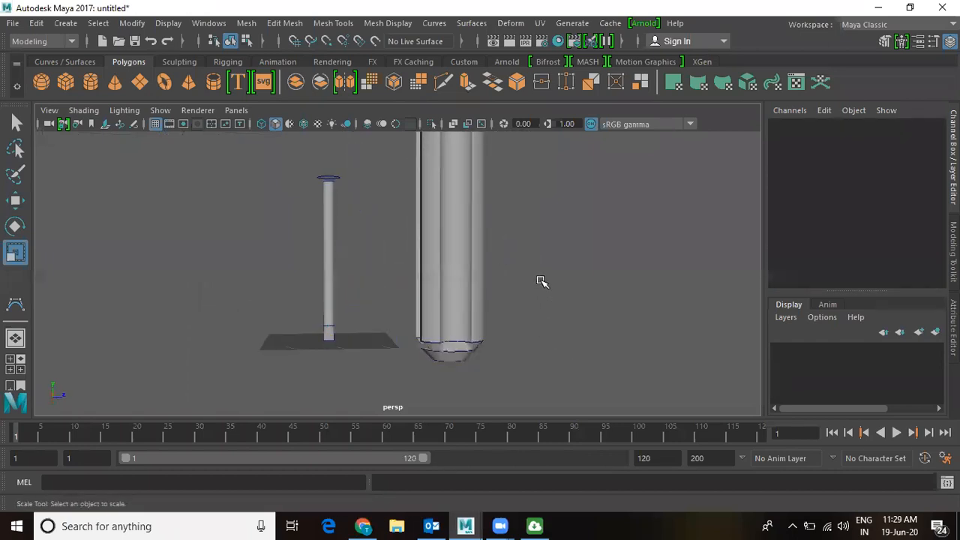
pyautogui.keyDown('alt'); pyautogui.moveTo(541, 267); pyautogui.dragTo(493, 260); pyautogui.keyUp('alt')
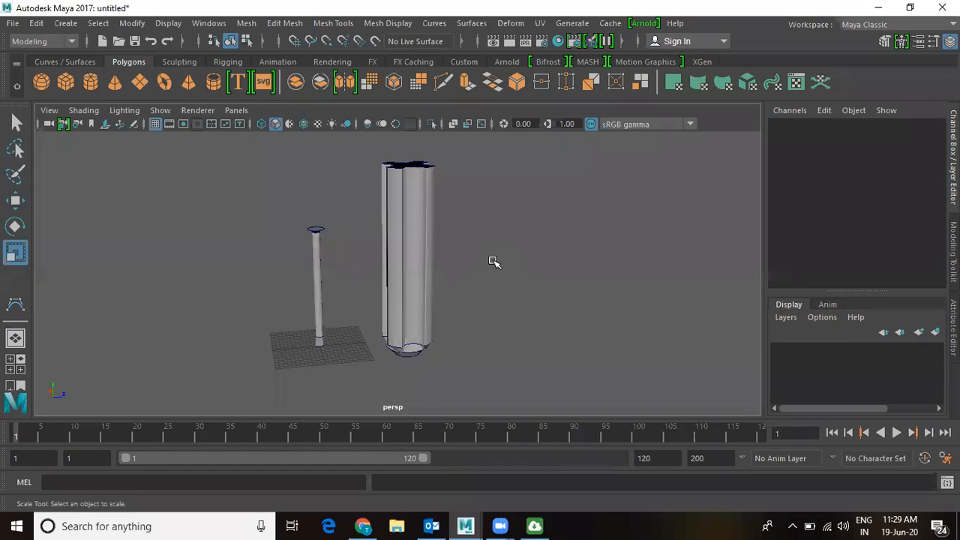
# - Examine the column's open upper end and recheck the separate lofted surfaces at its base
pyautogui.moveTo(428, 326)
pyautogui.keyDown('alt'); pyautogui.mouseDown()
pyautogui.moveTo(427, 285)
pyautogui.moveTo(428, 317)
pyautogui.mouseUp(); pyautogui.keyUp('alt')
pyautogui.scroll(2, 405, 250)
pyautogui.keyDown('alt'); pyautogui.moveTo(417, 343); pyautogui.dragTo(417, 439, button='middle'); pyautogui.keyUp('alt')
pyautogui.scroll(3, 426, 277)
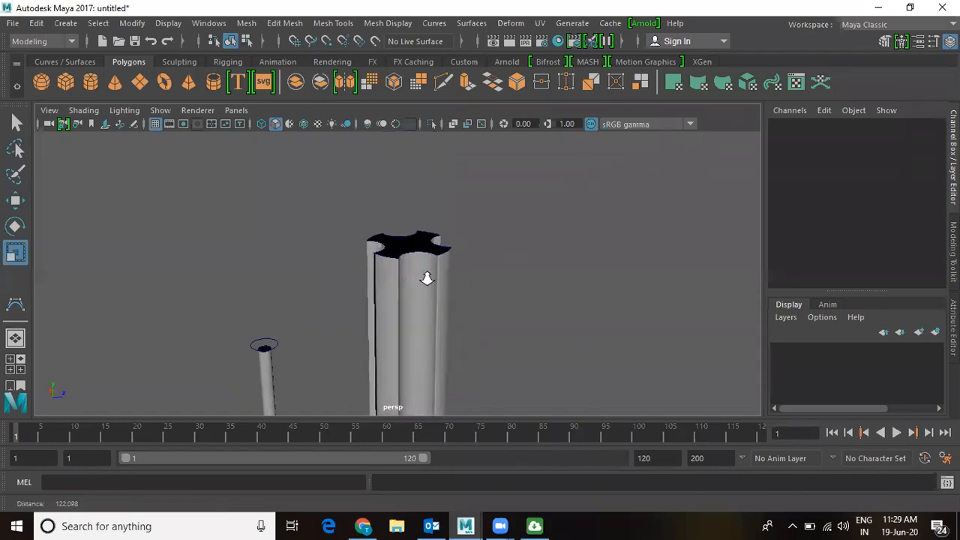
pyautogui.keyDown('alt'); pyautogui.moveTo(475, 312); pyautogui.dragTo(428, 326); pyautogui.keyUp('alt')
pyautogui.click(427, 324)
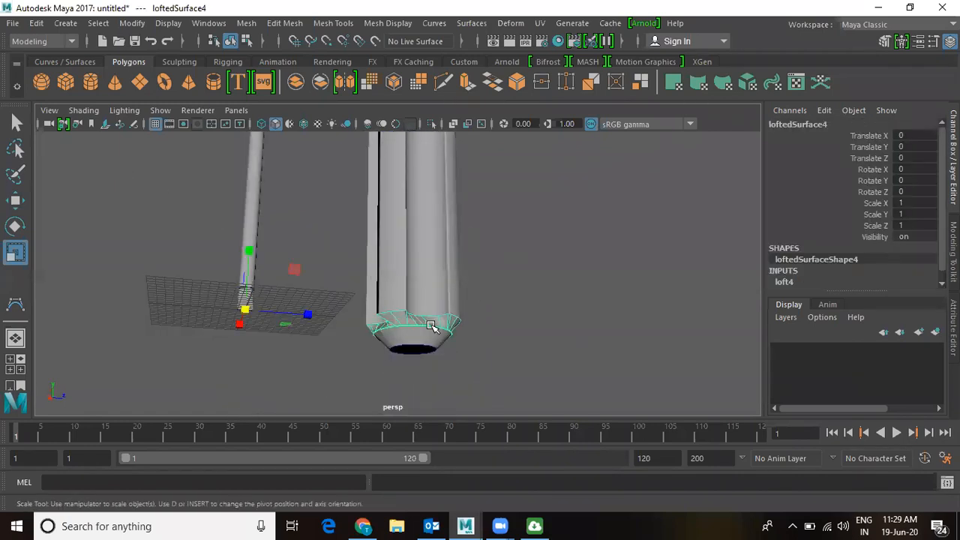
pyautogui.keyDown('shift'); pyautogui.click(424, 343); pyautogui.keyUp('shift')
pyautogui.press('g')
pyautogui.click(465, 304)
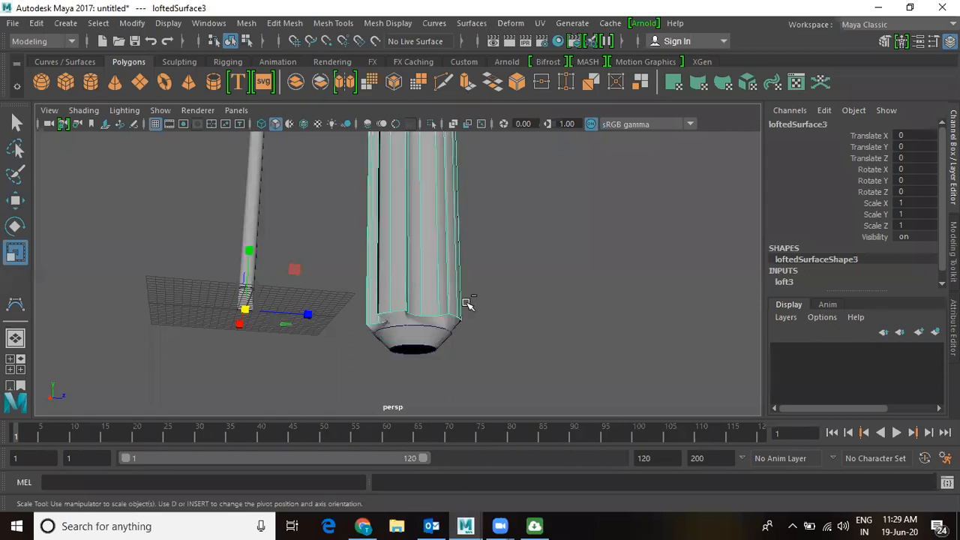
pyautogui.moveTo(469, 275); pyautogui.dragTo(469, 276)
pyautogui.click(441, 318)
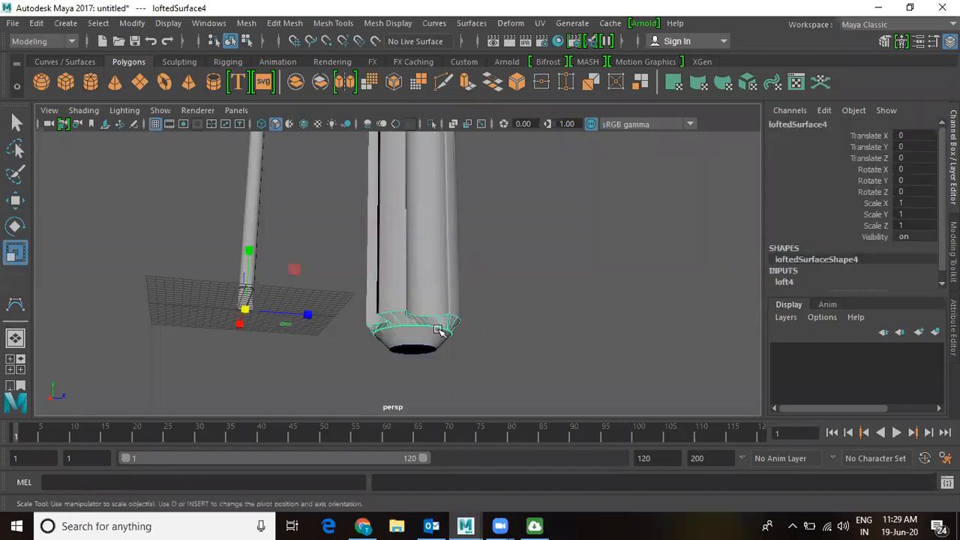
pyautogui.keyDown('shift'); pyautogui.moveTo(346, 253); pyautogui.dragTo(392, 301); pyautogui.keyUp('shift')
pyautogui.press('g')
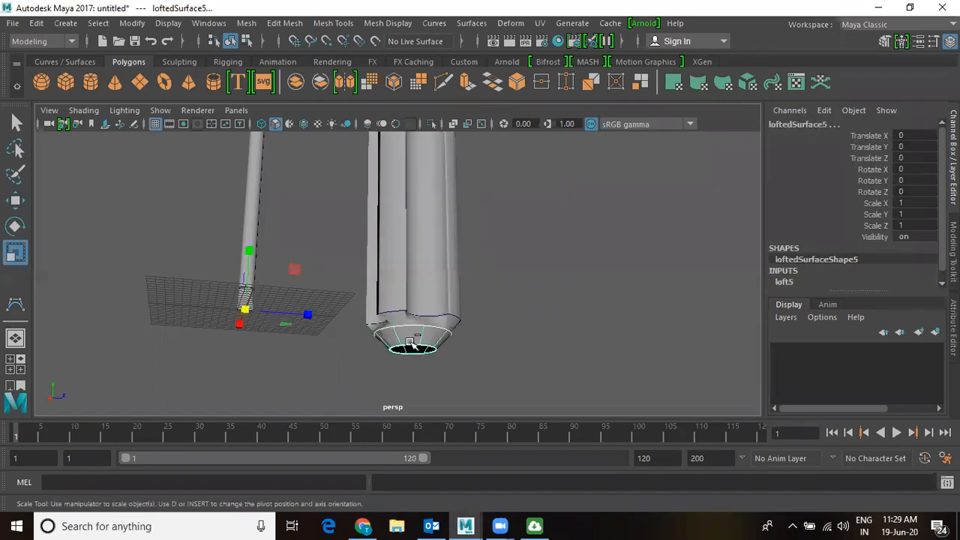
# - Duplicate the larger circle at the column's base and raise the copy to about Y 47.88 above the column in side view
pyautogui.click(432, 360)
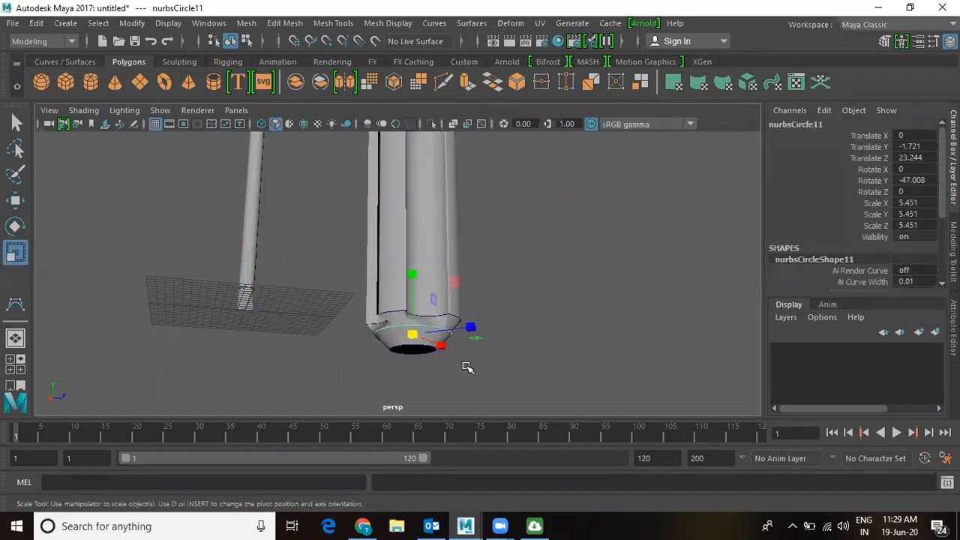
pyautogui.press('w')
pyautogui.scroll(-3, 467, 305)
pyautogui.keyDown('alt'); pyautogui.moveTo(467, 305); pyautogui.dragTo(440, 309); pyautogui.keyUp('alt')
pyautogui.hotkey('ctrl', 'd')
pyautogui.press('space')
pyautogui.press('space')
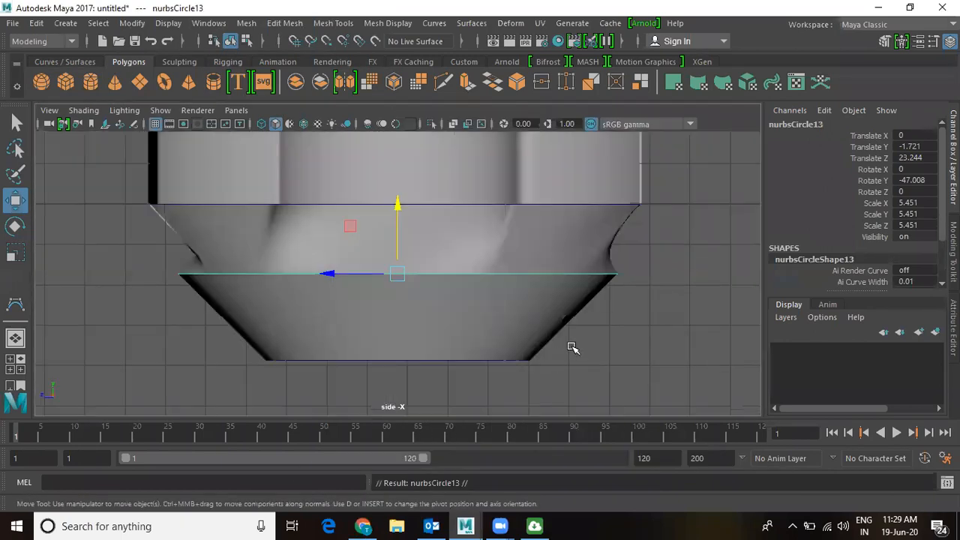
pyautogui.scroll(-6, 143, 252)
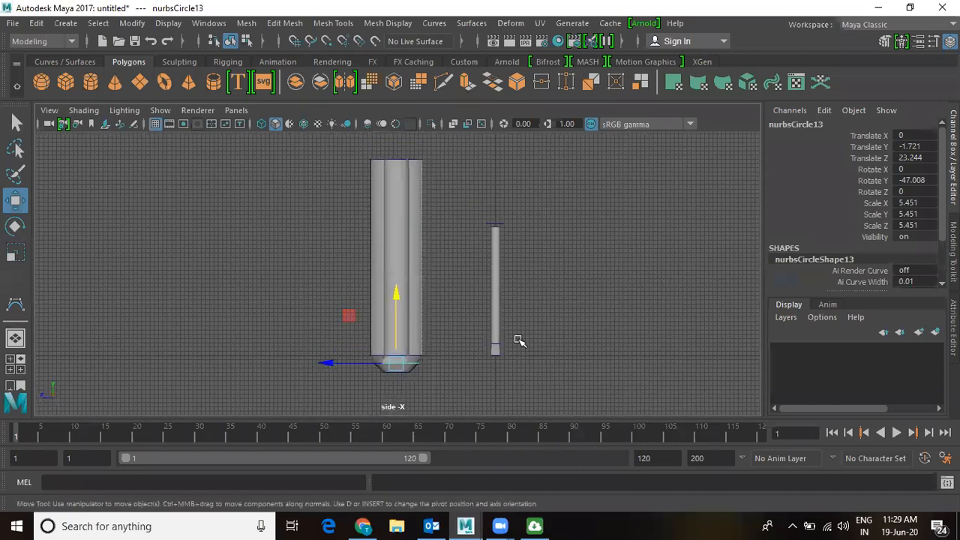
pyautogui.scroll(-2, 519, 341)
pyautogui.moveTo(411, 260); pyautogui.dragTo(410, 110, button='middle')
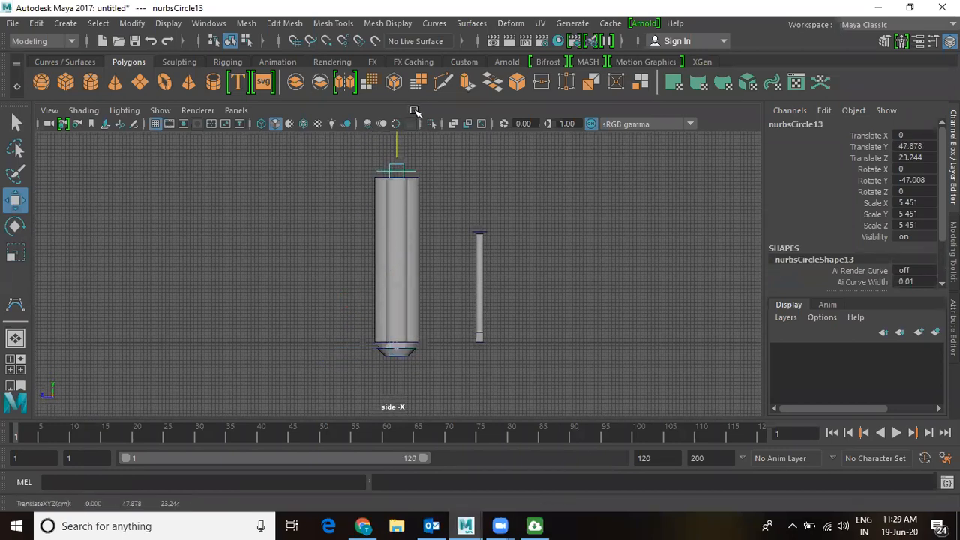
# - Duplicate the smaller bottom circle and raise the copy to about Y 49.85 above the larger top circle
pyautogui.click(404, 358)
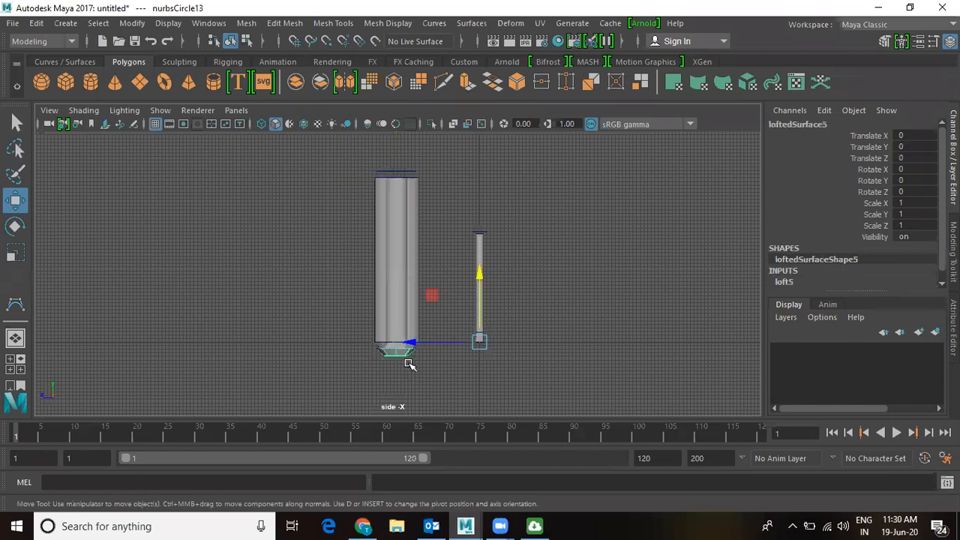
pyautogui.click(414, 357)
pyautogui.hotkey('ctrl', 'd')
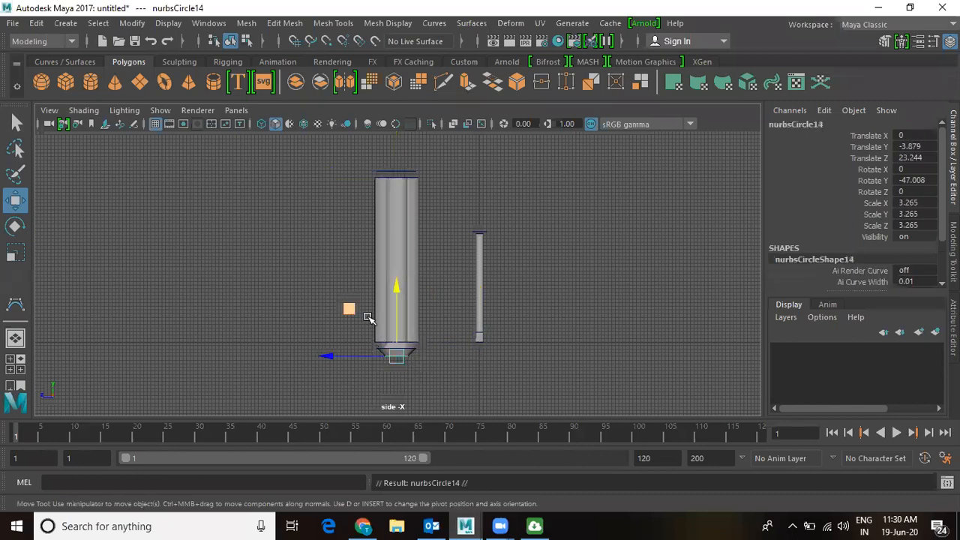
pyautogui.moveTo(399, 290); pyautogui.dragTo(404, 99)
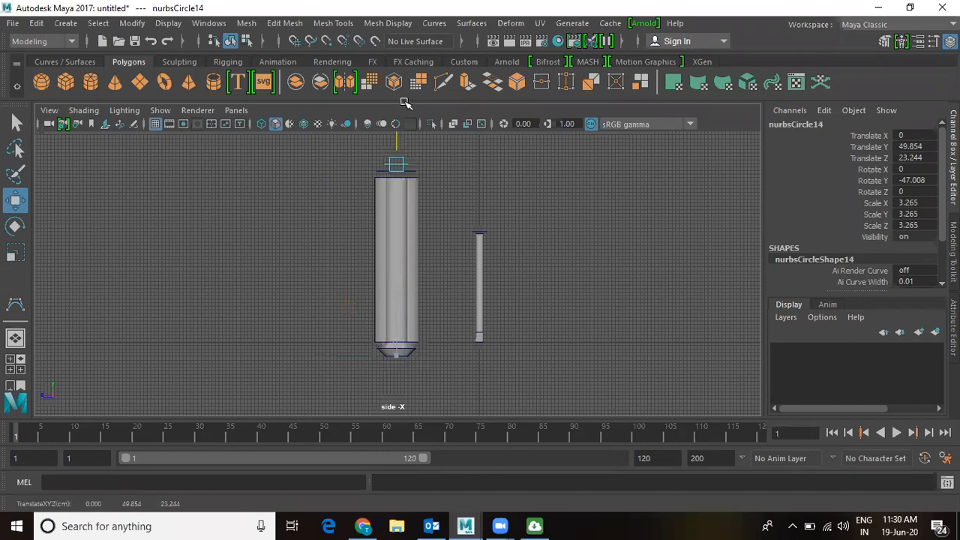
# - Loft a surface between the larger circle above the column and the column's upper notched profile curve
pyautogui.press('space')
pyautogui.press('space')
pyautogui.press('f')
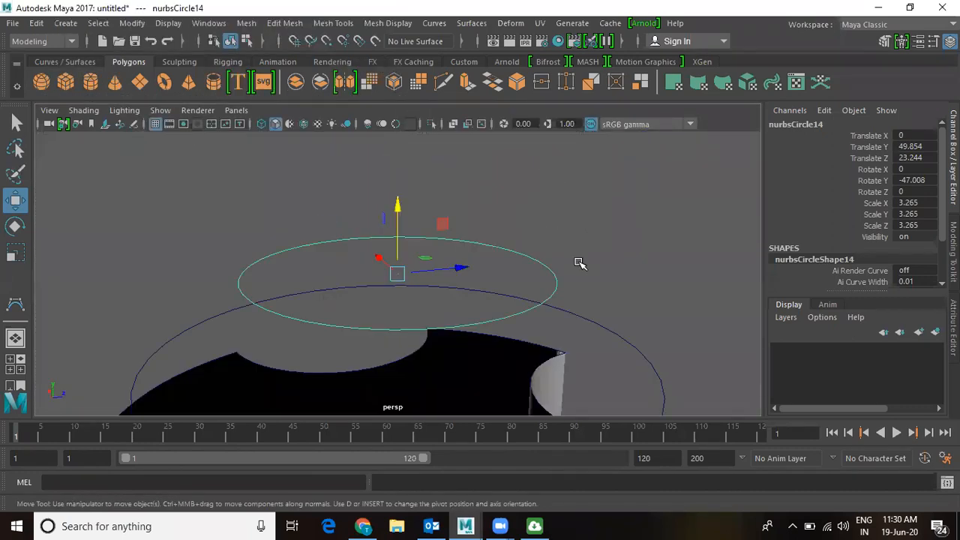
pyautogui.scroll(-3, 347, 282)
pyautogui.keyDown('alt'); pyautogui.moveTo(347, 282); pyautogui.dragTo(486, 335); pyautogui.keyUp('alt')
pyautogui.click(491, 353)
pyautogui.click(478, 302)
pyautogui.keyDown('shift'); pyautogui.click(491, 328); pyautogui.keyUp('shift')
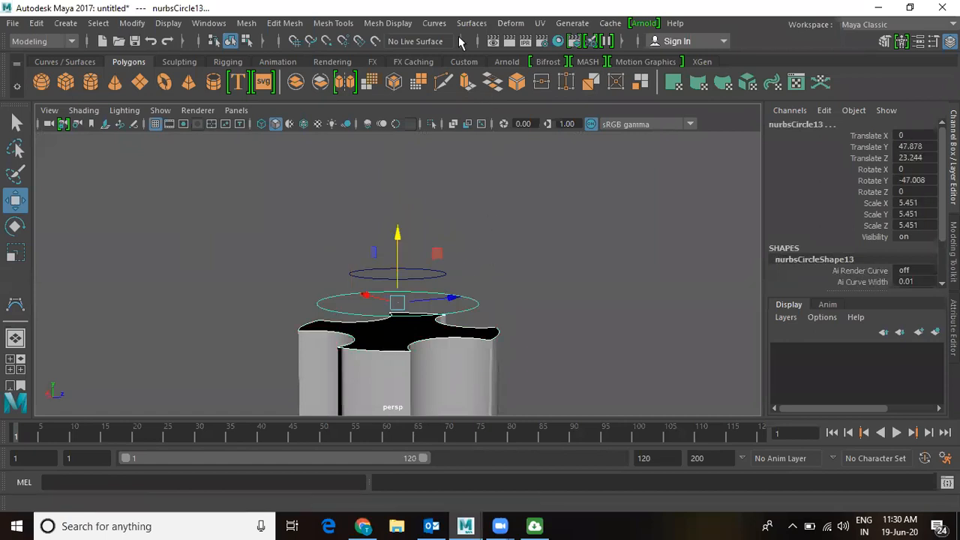
pyautogui.click(471, 22)
pyautogui.click(484, 60)
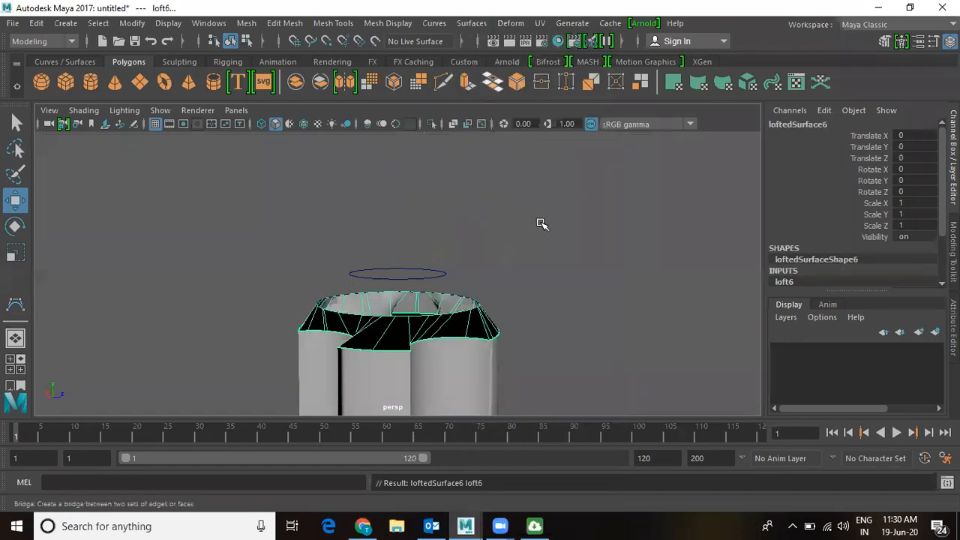
# - Reverse the surface direction of the new lofted section at the column's upper end
pyautogui.click(500, 308)
pyautogui.click(472, 308)
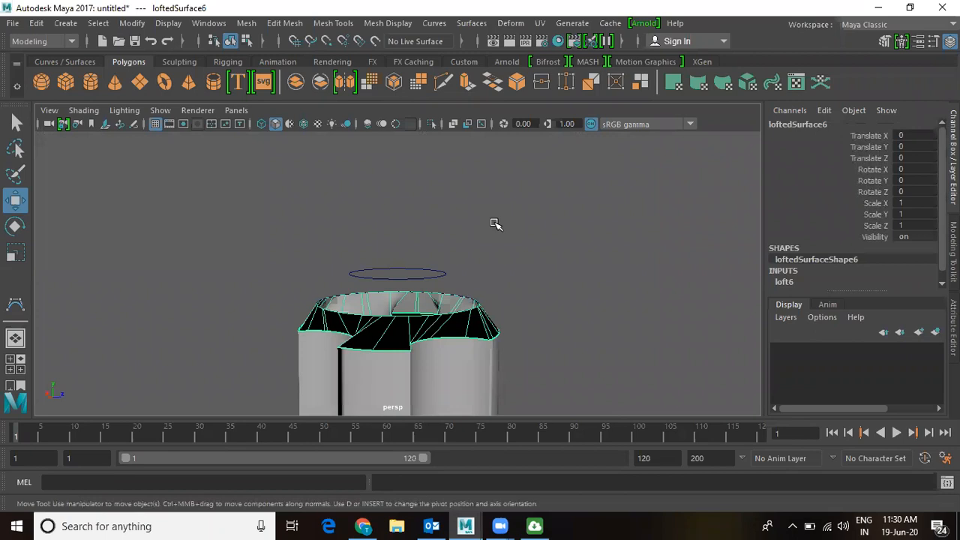
pyautogui.click(471, 22)
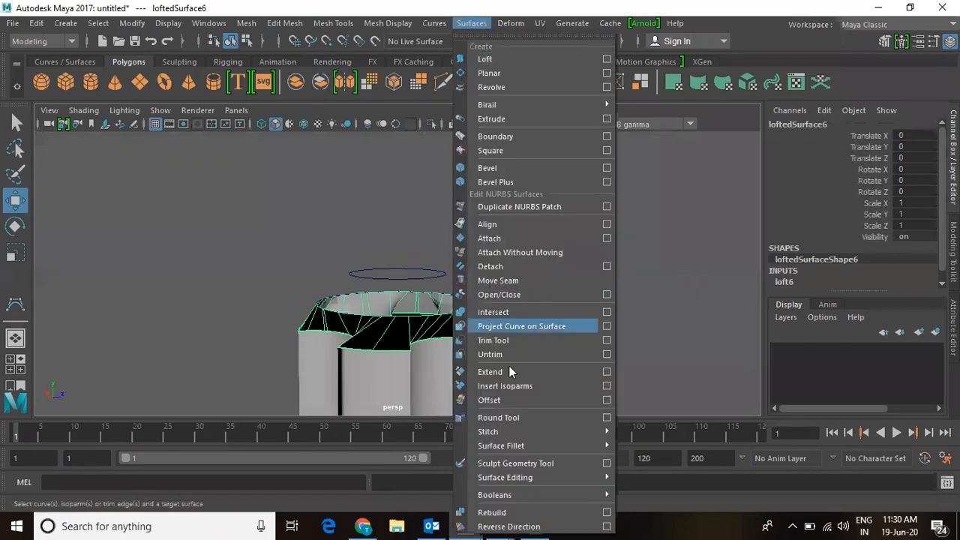
pyautogui.click(527, 525)
pyautogui.click(518, 330)
pyautogui.click(461, 306)
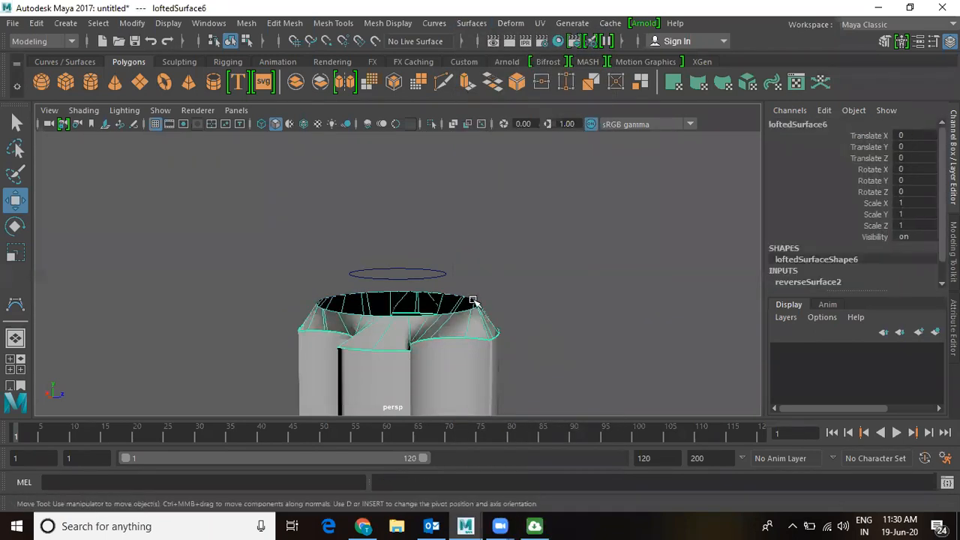
# - Loft a surface between the circle on the fluted handle's top rim and the smaller circle above it
pyautogui.click(475, 309)
pyautogui.press('e')
pyautogui.moveTo(439, 310); pyautogui.dragTo(428, 316)
pyautogui.click(516, 294)
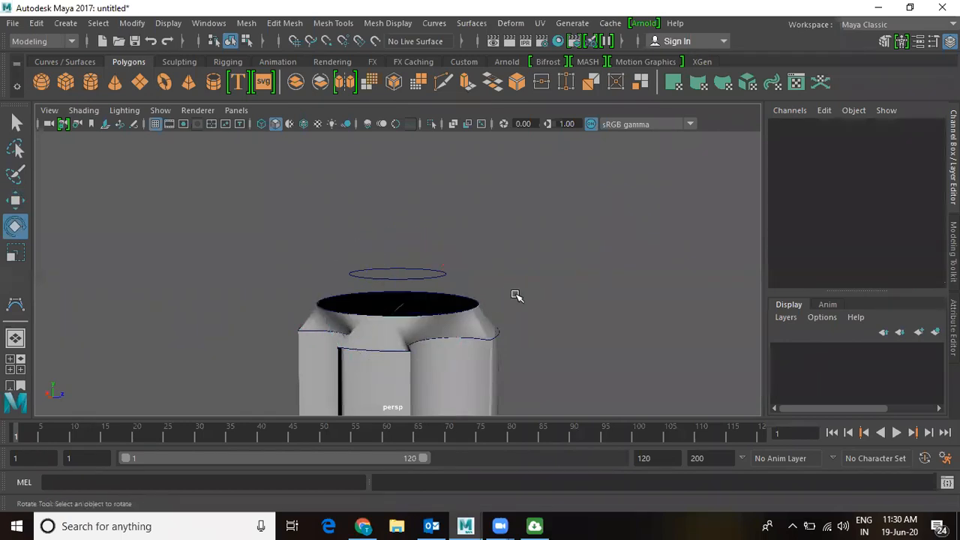
pyautogui.click(459, 293)
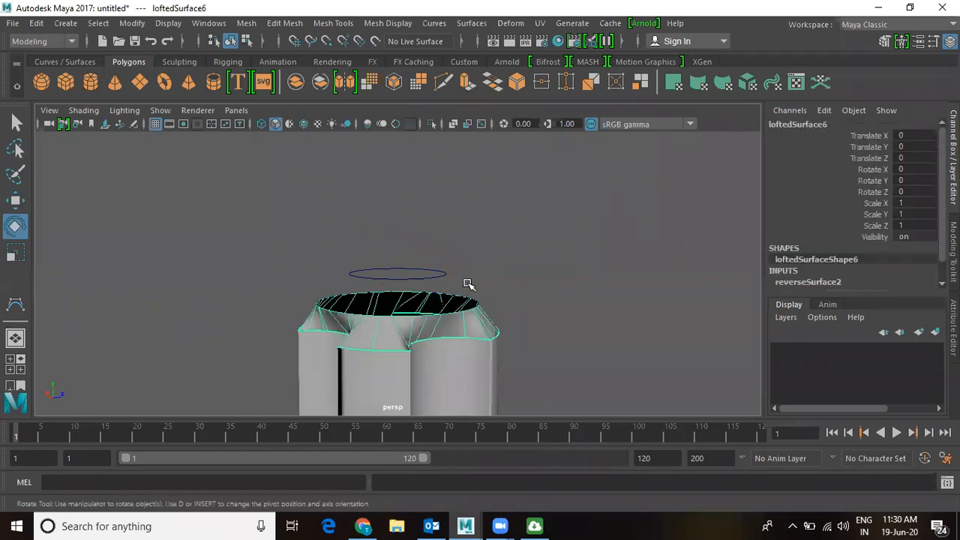
pyautogui.click(467, 285)
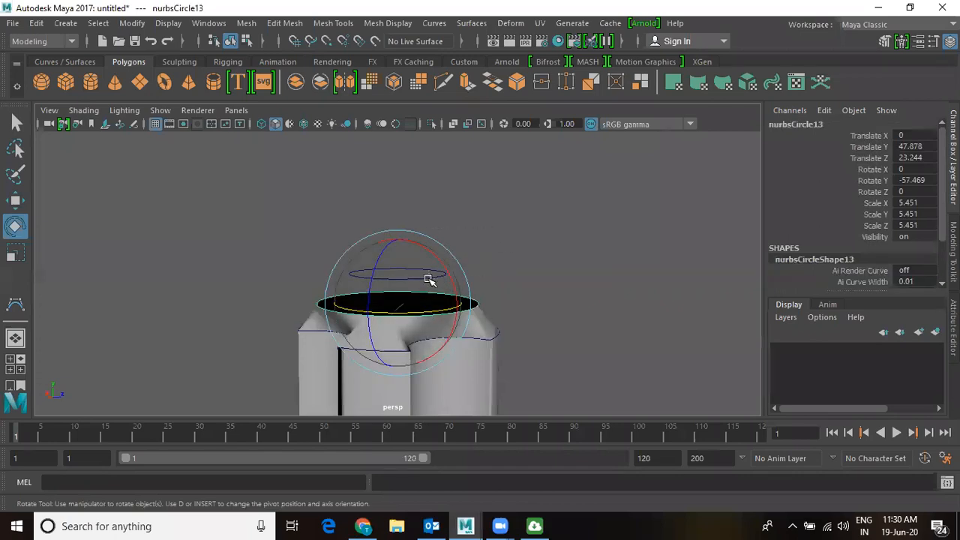
pyautogui.hotkey('shift', 'd')
pyautogui.click(470, 23)
pyautogui.click(484, 60)
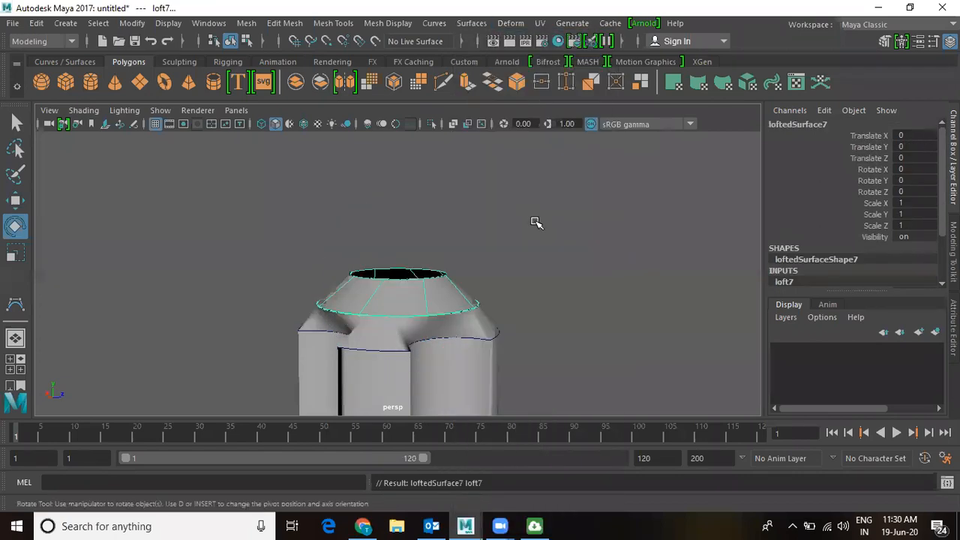
pyautogui.click(533, 221)
# - Select all surfaces and curves that make up the large fluted handle, leaving the thin shaft out
pyautogui.keyDown('alt'); pyautogui.moveTo(326, 332); pyautogui.dragTo(440, 335); pyautogui.keyUp('alt')
pyautogui.keyDown('alt'); pyautogui.moveTo(440, 336); pyautogui.dragTo(398, 295, button='right'); pyautogui.keyUp('alt')
pyautogui.keyDown('alt'); pyautogui.moveTo(398, 296); pyautogui.dragTo(342, 289); pyautogui.keyUp('alt')
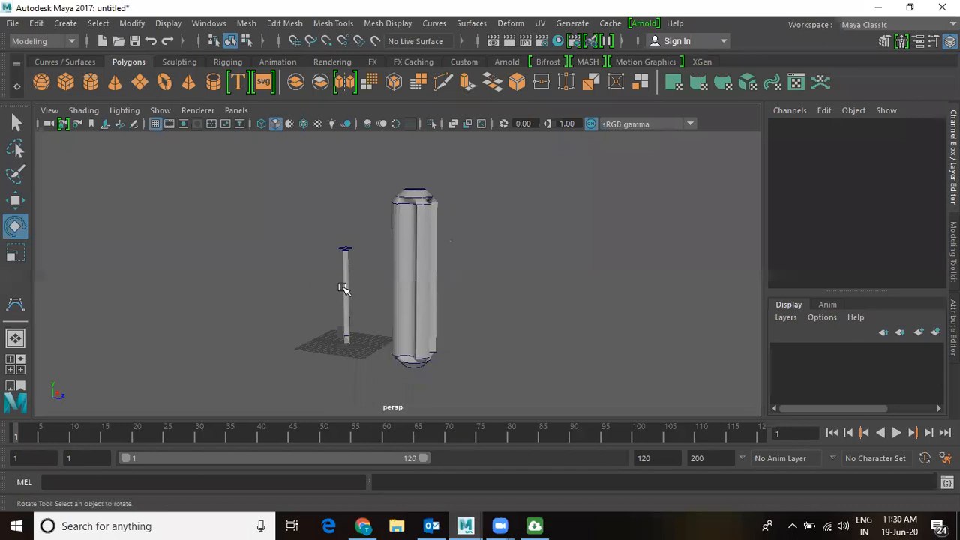
pyautogui.click(418, 276)
pyautogui.press('w')
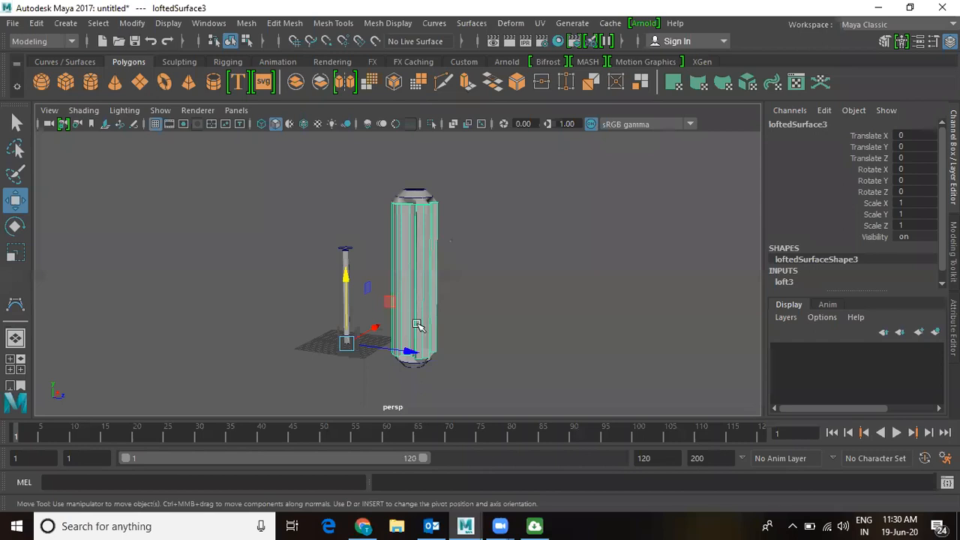
pyautogui.click(472, 258)
pyautogui.moveTo(382, 177); pyautogui.dragTo(472, 386)
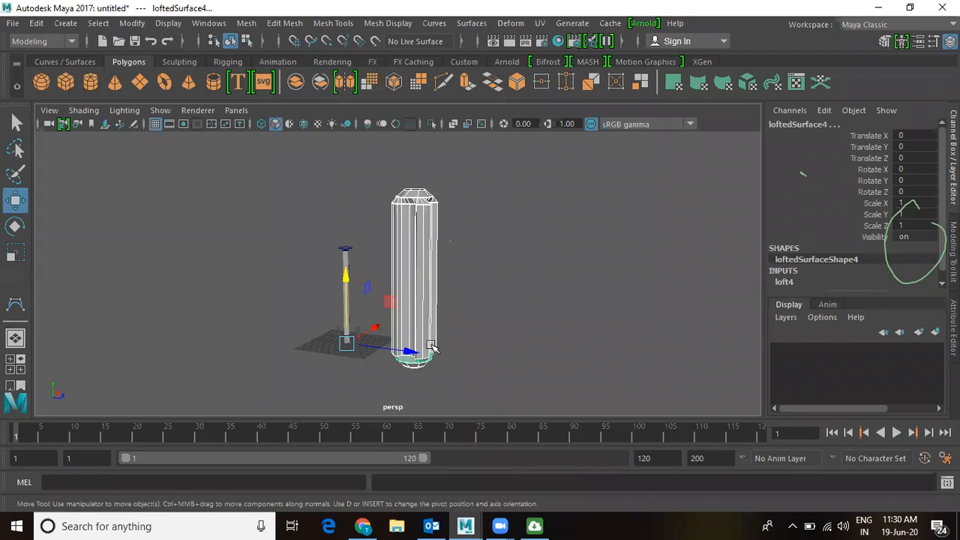
# - Try moving the ungrouped handle parts along Z by about 10 and about -27 units, undoing each move
pyautogui.moveTo(439, 347)
pyautogui.mouseDown()
pyautogui.moveTo(360, 359)
pyautogui.moveTo(465, 365)
pyautogui.moveTo(356, 359)
pyautogui.moveTo(407, 374)
pyautogui.mouseUp()
pyautogui.moveTo(437, 383); pyautogui.dragTo(439, 383)
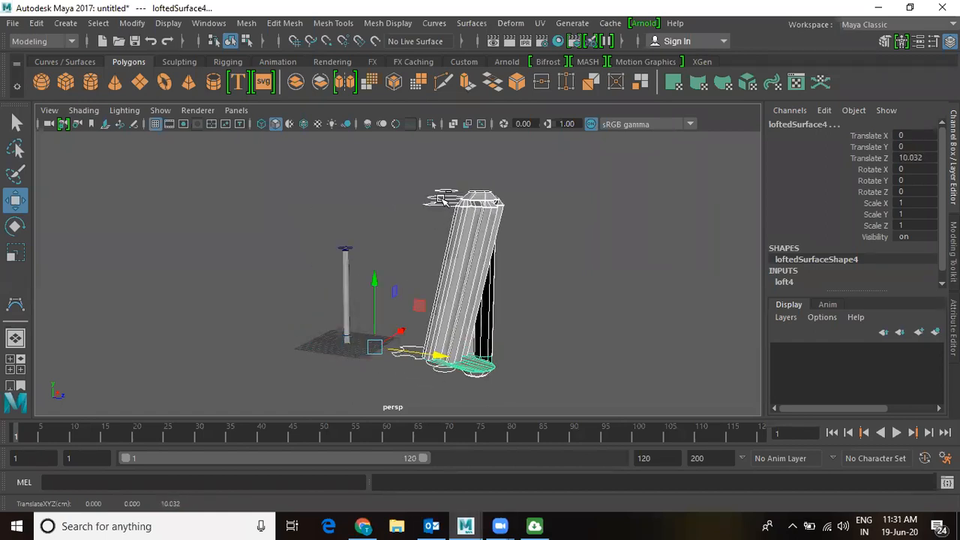
pyautogui.hotkey('ctrl', 'z')
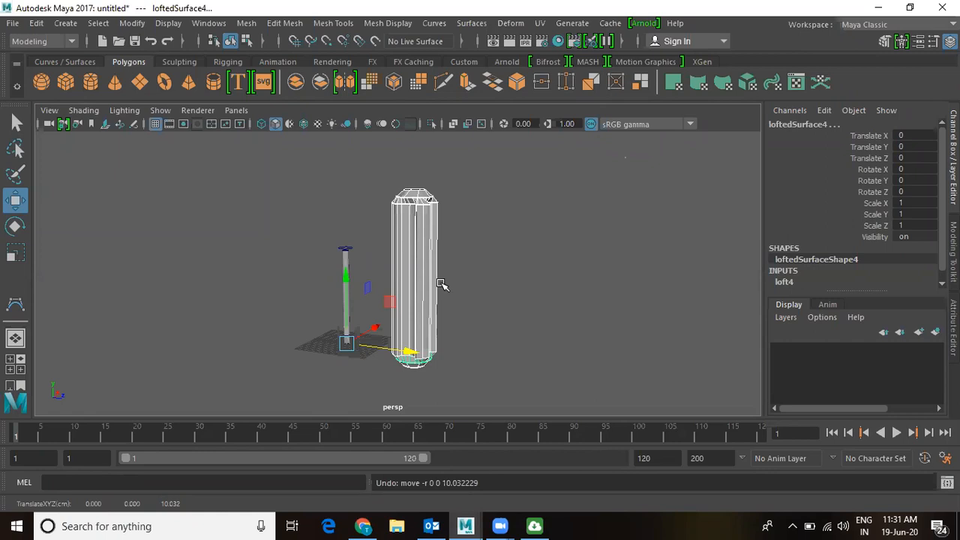
pyautogui.click(491, 256)
pyautogui.moveTo(367, 170); pyautogui.dragTo(375, 352)
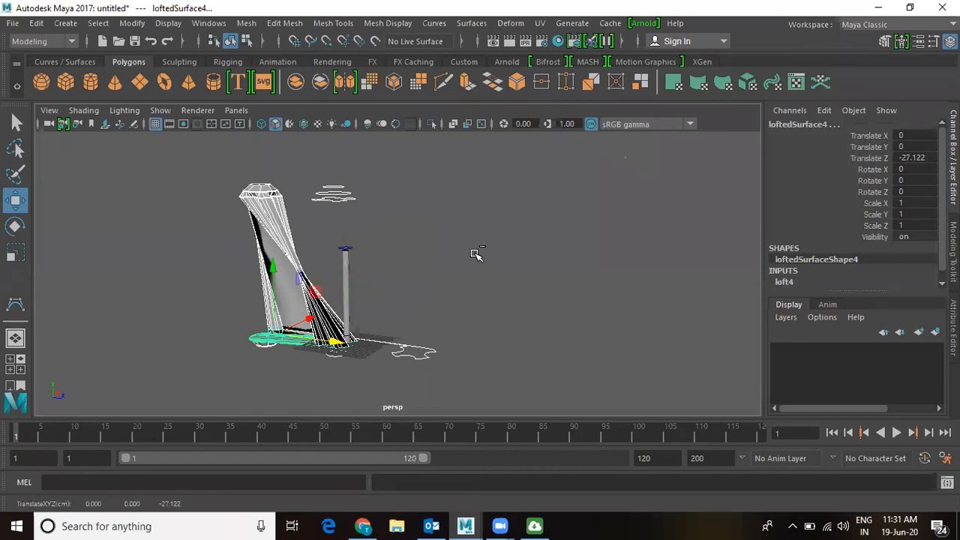
pyautogui.hotkey('ctrl', 'z')
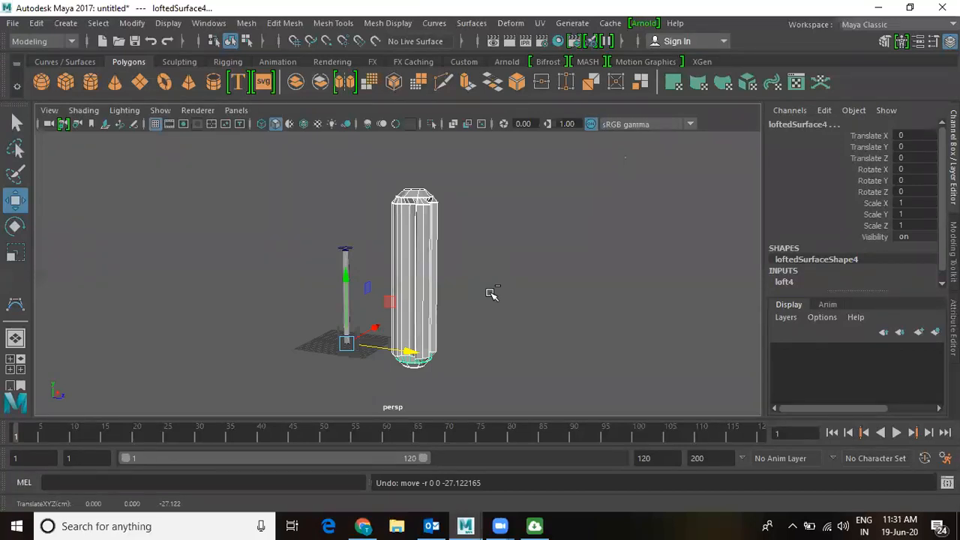
# - Group the selected handle surfaces and curves and rename the group as handle
pyautogui.hotkey('ctrl', 'g')
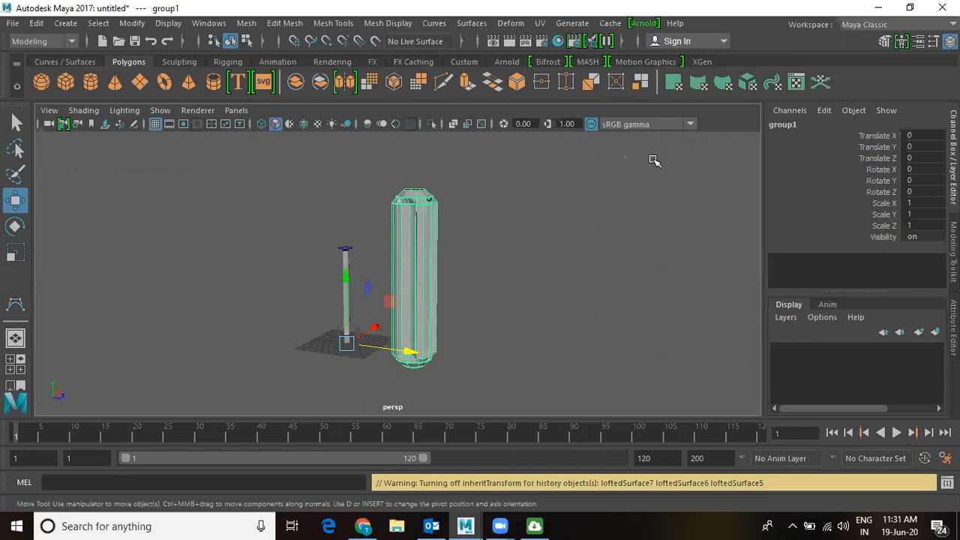
pyautogui.doubleClick(799, 126)
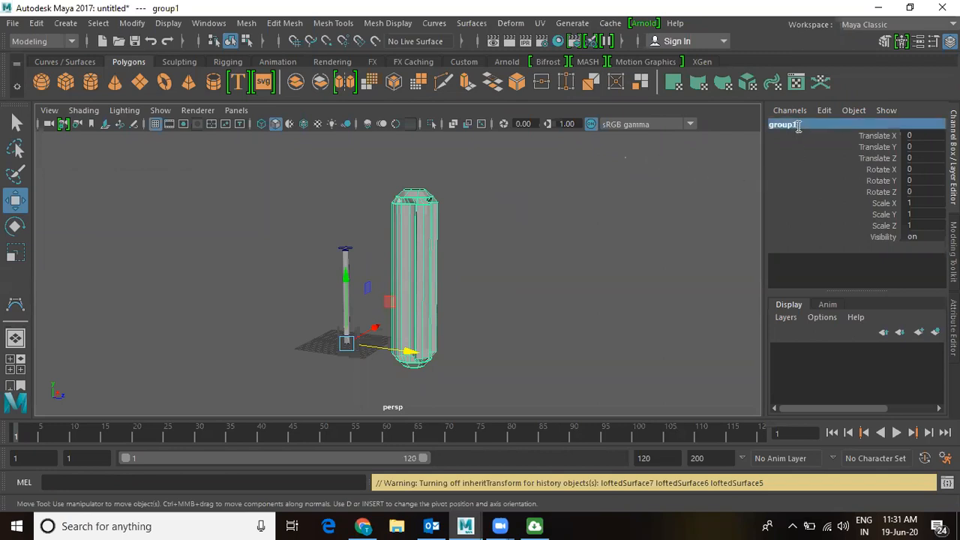
pyautogui.write('handle')
pyautogui.press('Return')
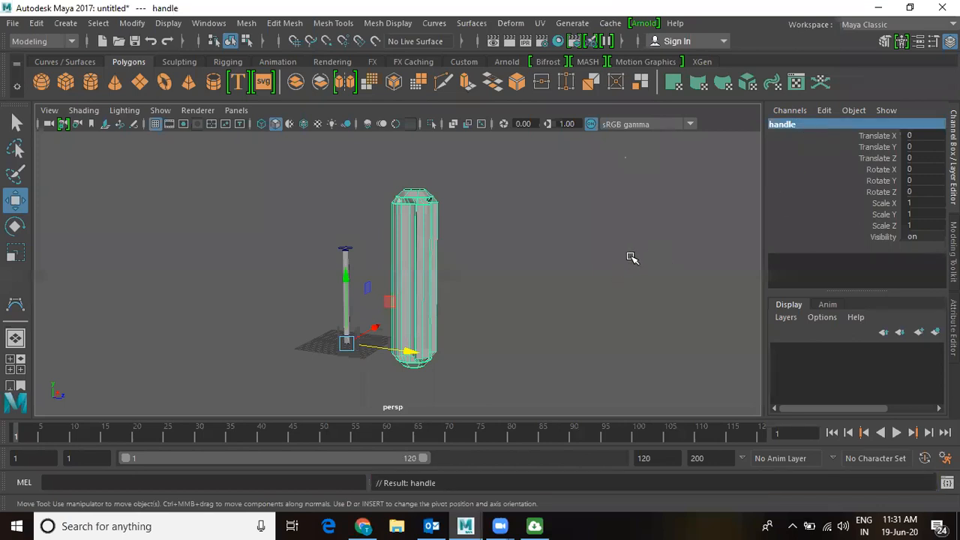
# - Try moving the handle group about -6.6 units along Z, undo the move and clear the selection
pyautogui.moveTo(411, 350); pyautogui.dragTo(391, 358)
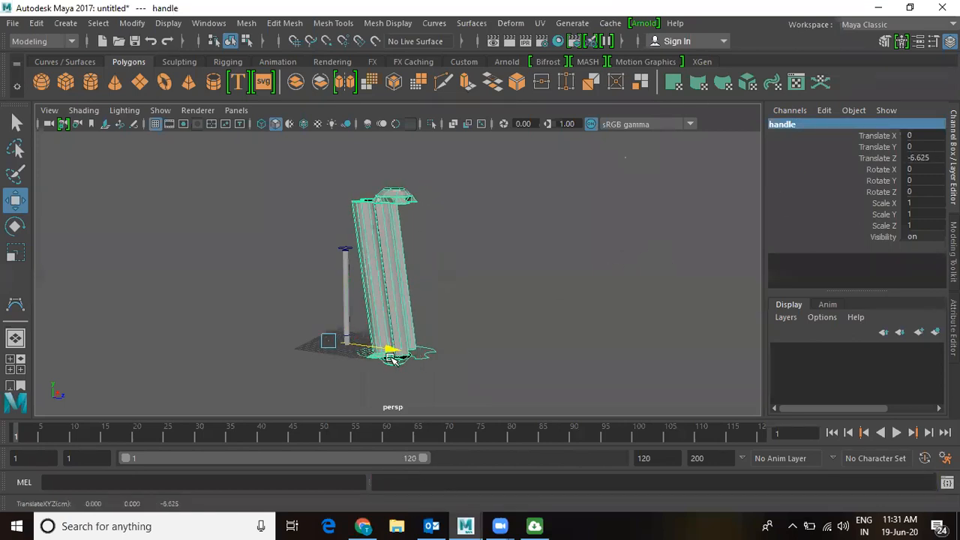
pyautogui.hotkey('ctrl', 'z')
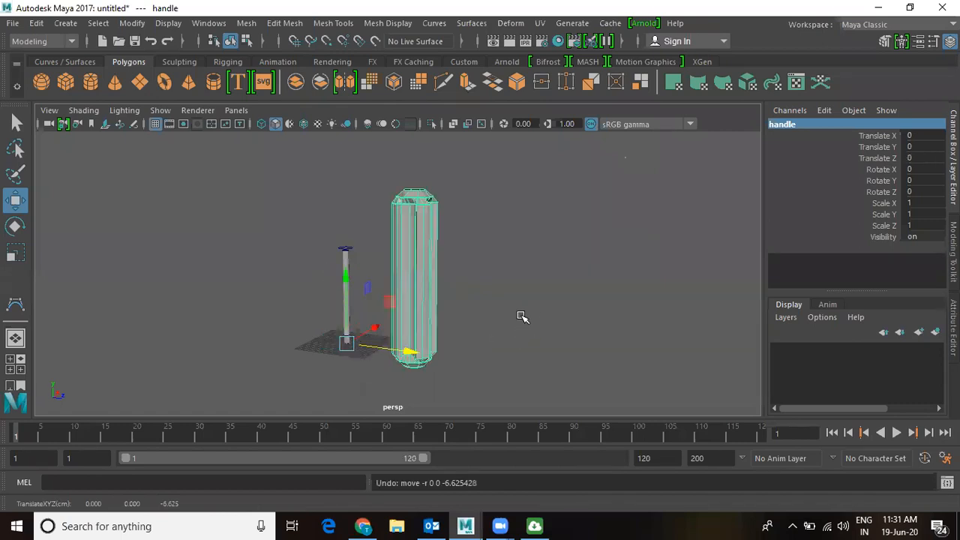
pyautogui.click(523, 317)
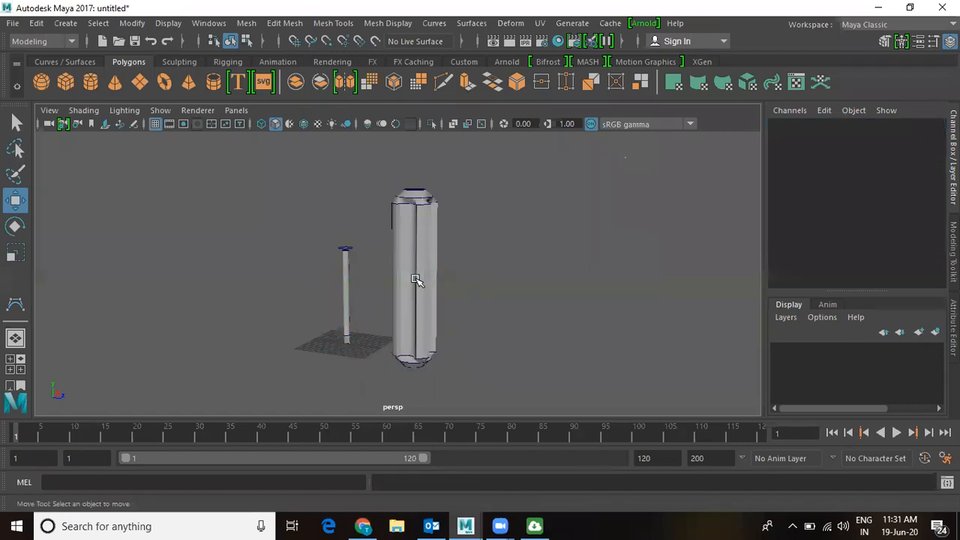
pyautogui.hotkey('ctrl', 'z')
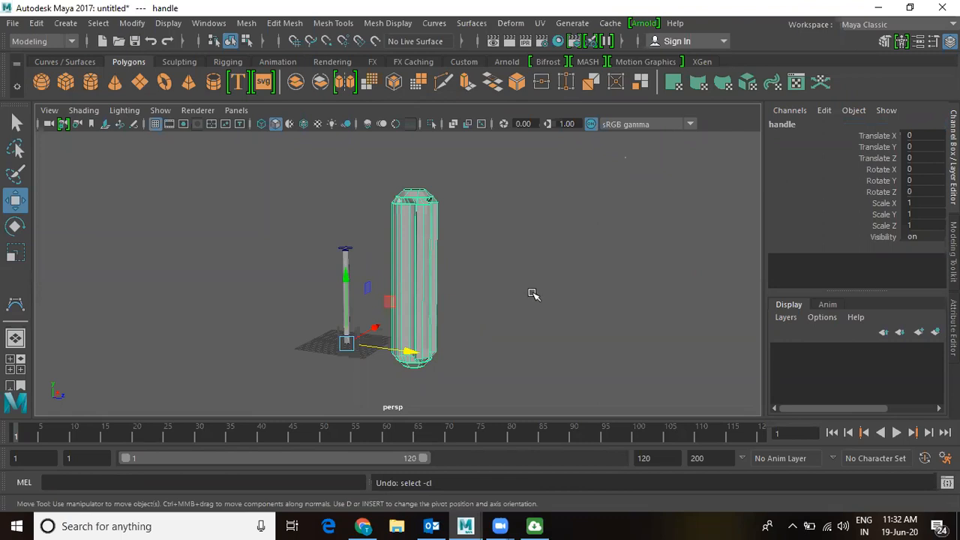
pyautogui.click(507, 237)
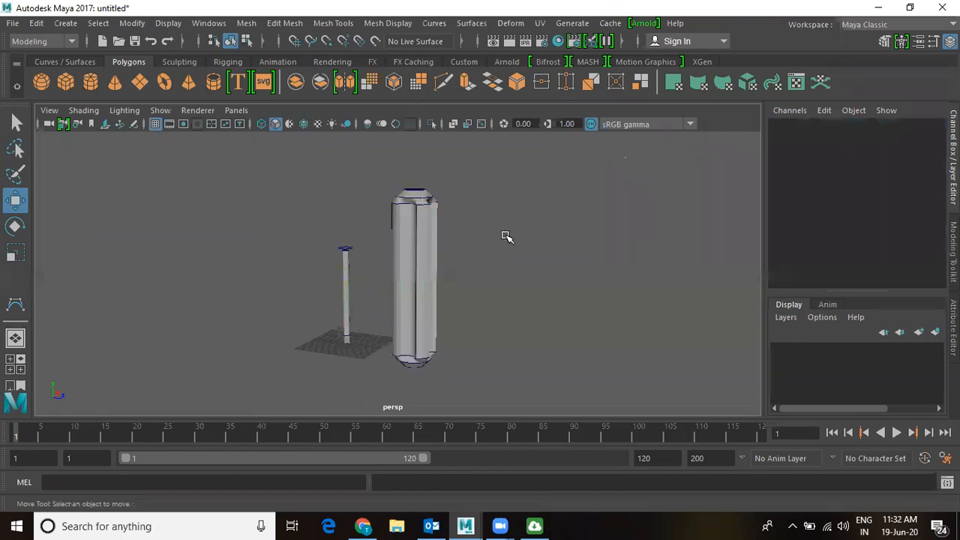
# - Select the handle's main body surface, open the Outliner and place its window clear of the model
pyautogui.click(434, 242)
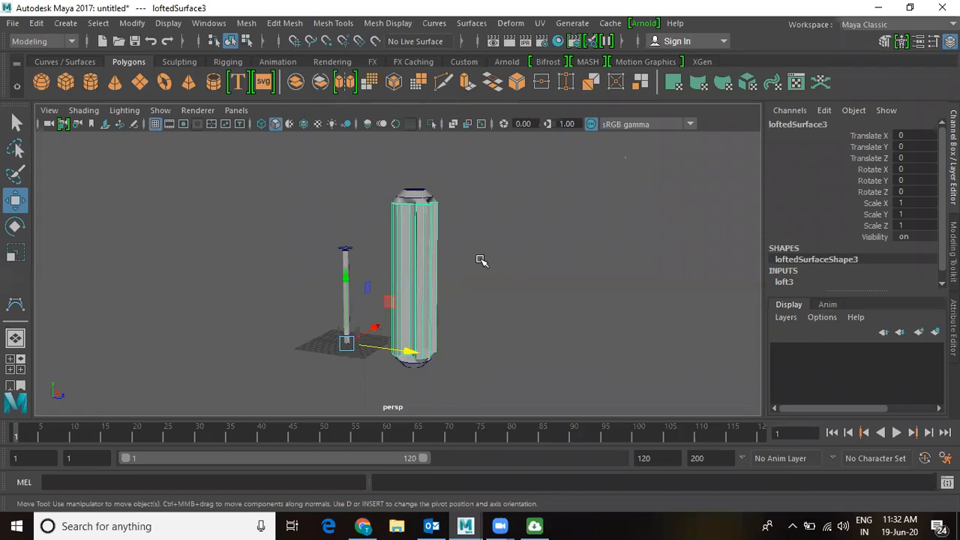
pyautogui.click(210, 24)
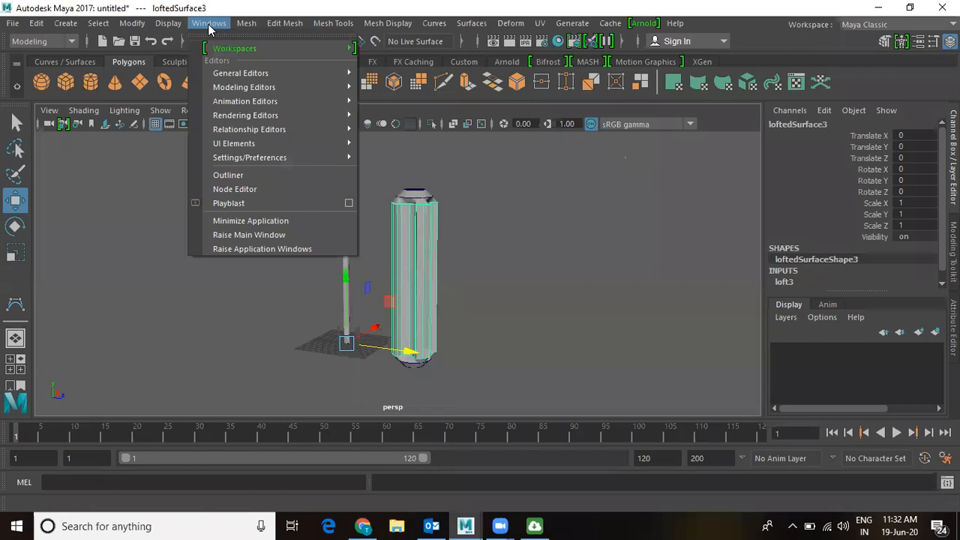
pyautogui.click(209, 25)
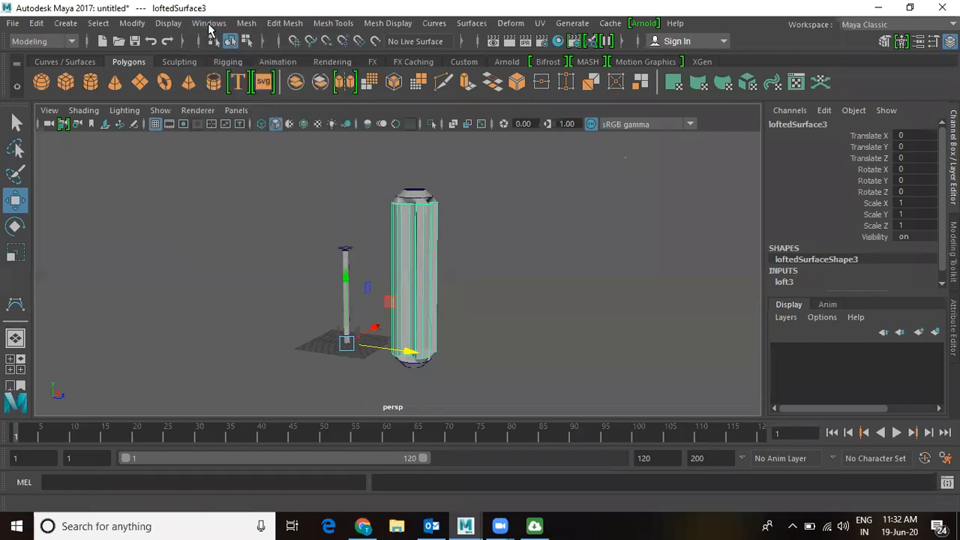
pyautogui.click(210, 26)
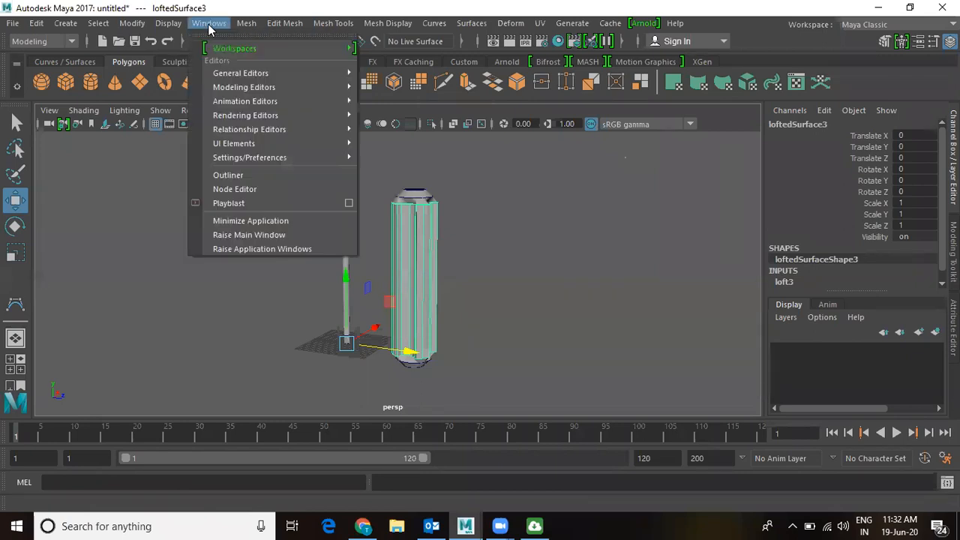
pyautogui.click(244, 177)
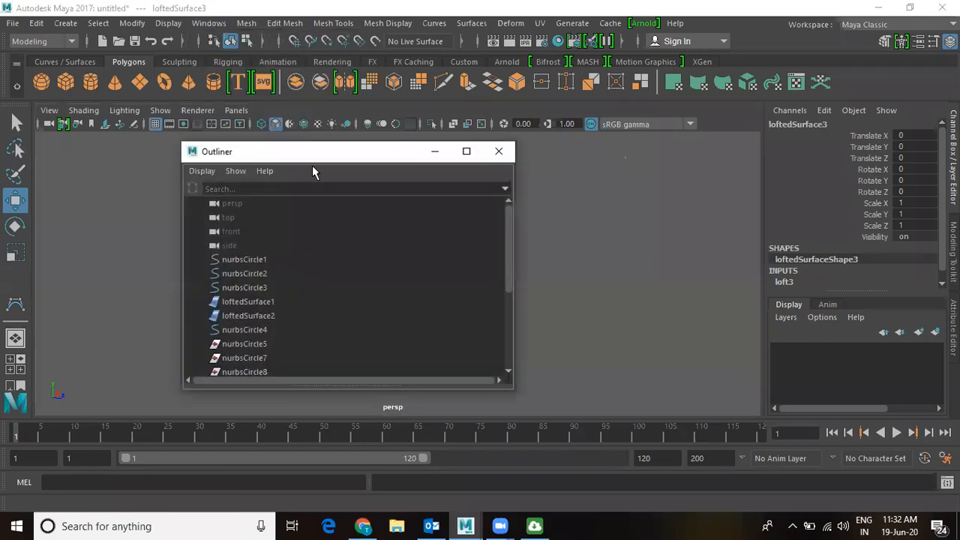
pyautogui.moveTo(325, 156); pyautogui.dragTo(674, 117)
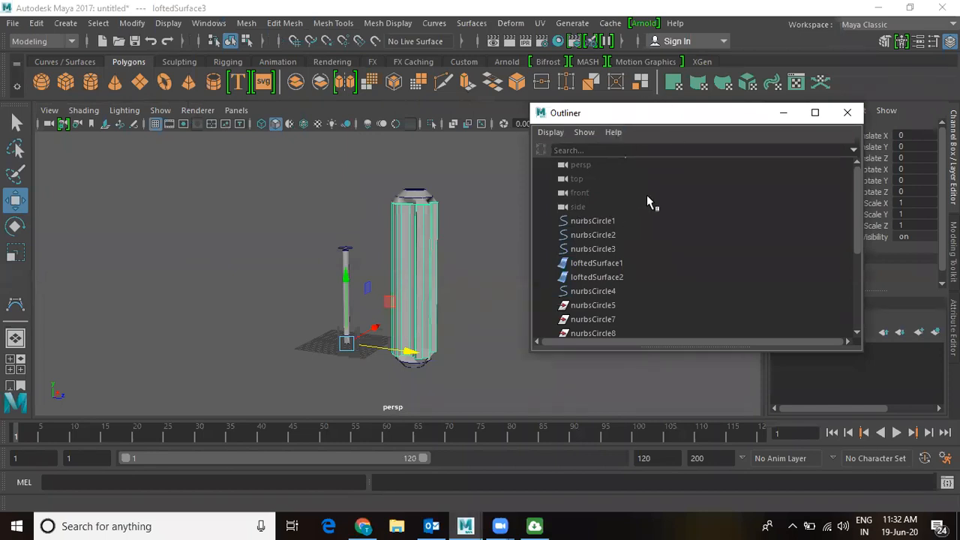
# - Examine the cameras, nurbsCircle1 to nurbsCircle3 and loftedSurface1 by selecting them one at a time in the Outliner
pyautogui.click(579, 164)
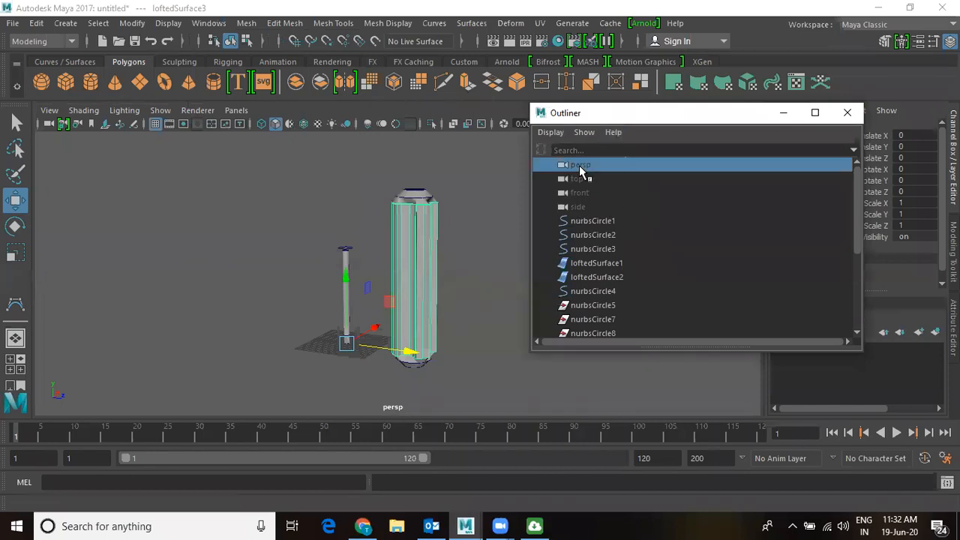
pyautogui.click(581, 180)
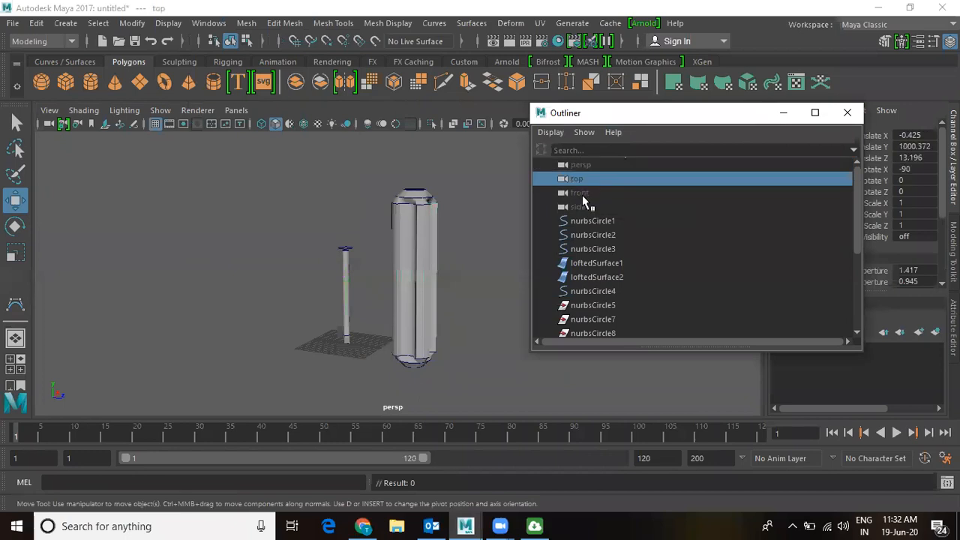
pyautogui.click(579, 192)
pyautogui.click(578, 207)
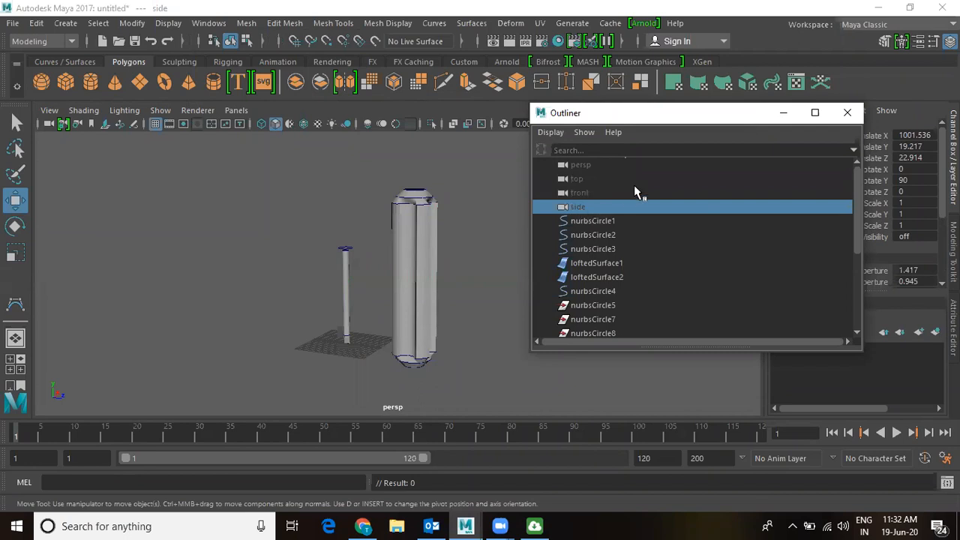
pyautogui.click(606, 222)
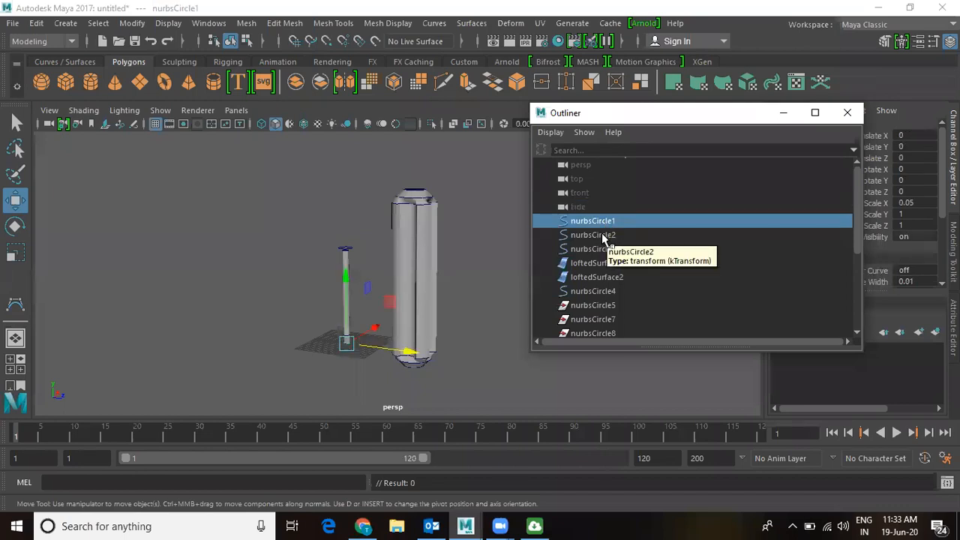
pyautogui.click(601, 234)
pyautogui.click(603, 249)
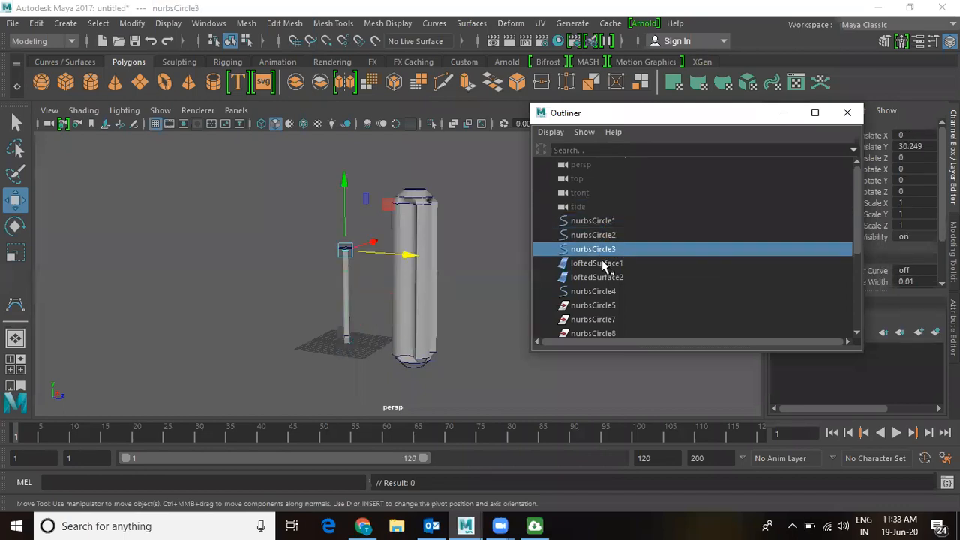
pyautogui.click(604, 263)
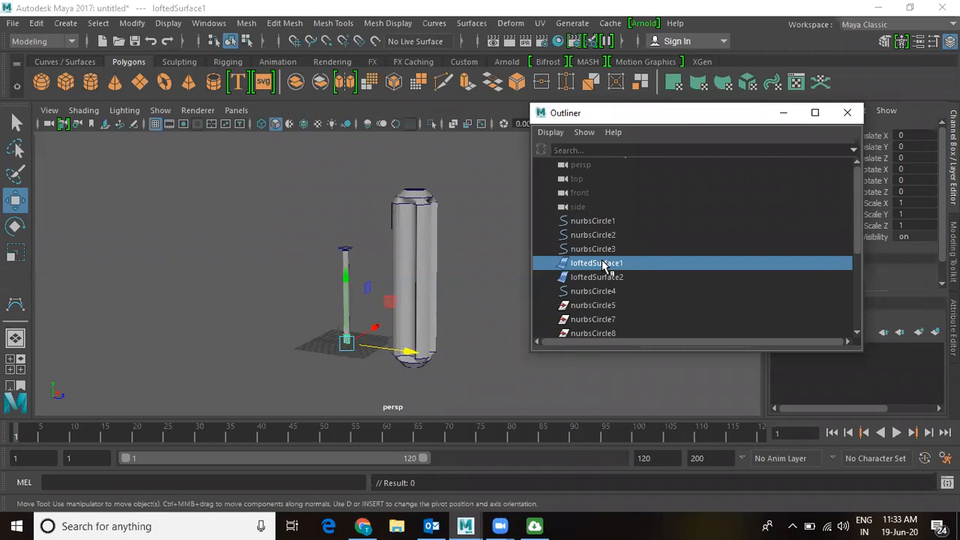
# - Check the remaining circles and detached curves in the Outliner and select the handle group
pyautogui.scroll(-3, 603, 264)
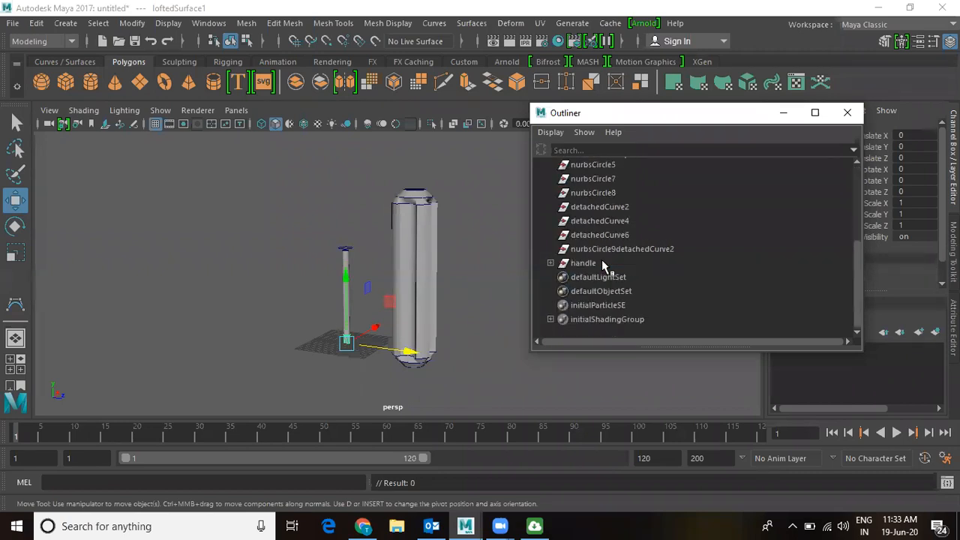
pyautogui.click(595, 179)
pyautogui.click(599, 206)
pyautogui.click(599, 221)
pyautogui.click(599, 192)
pyautogui.click(603, 180)
pyautogui.scroll(3, 620, 202)
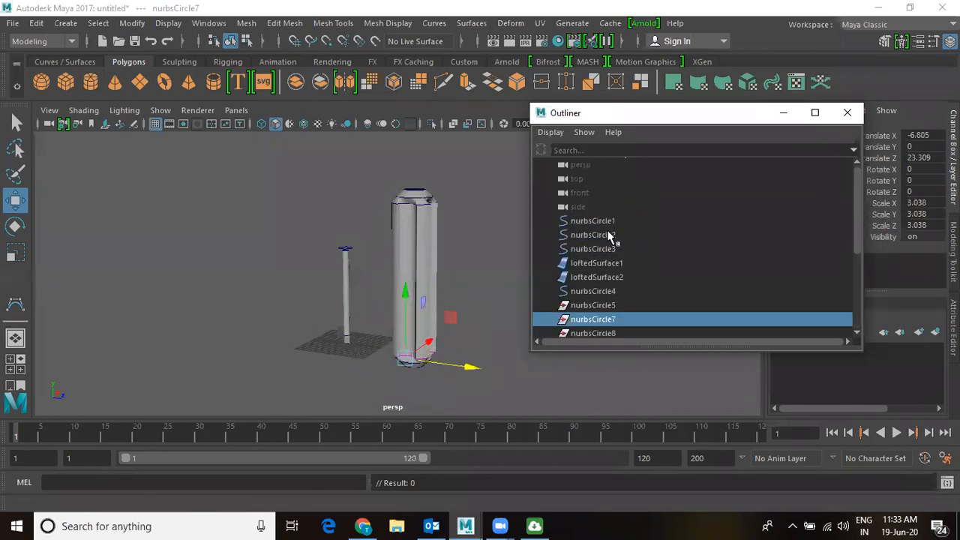
pyautogui.scroll(-4, 611, 231)
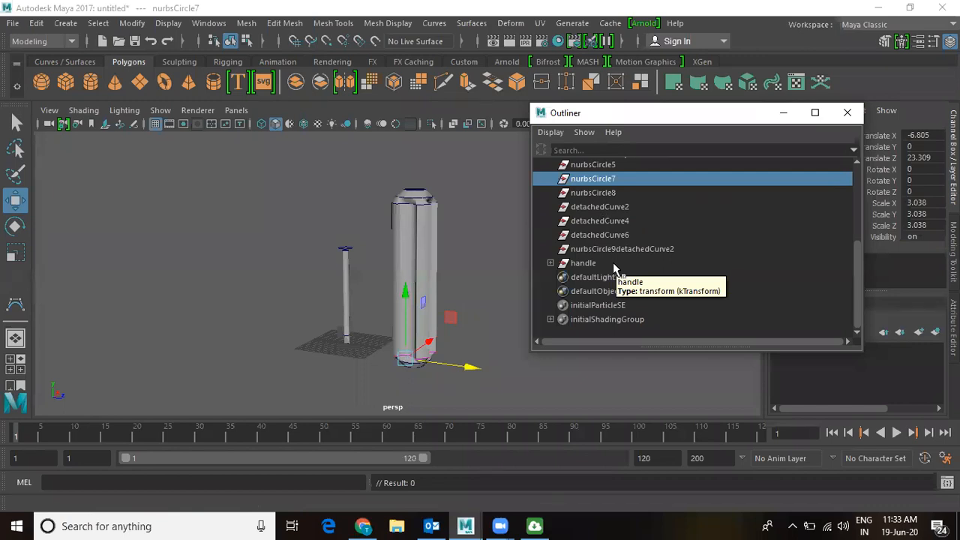
pyautogui.click(586, 266)
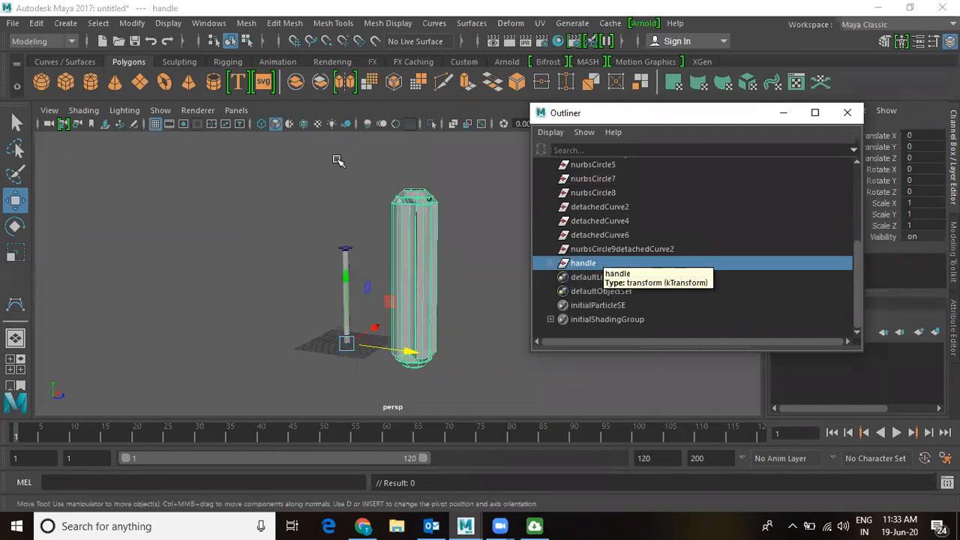
# - Expand the handle group in the Outliner and look through its child curves and lofted surfaces
pyautogui.click(208, 23)
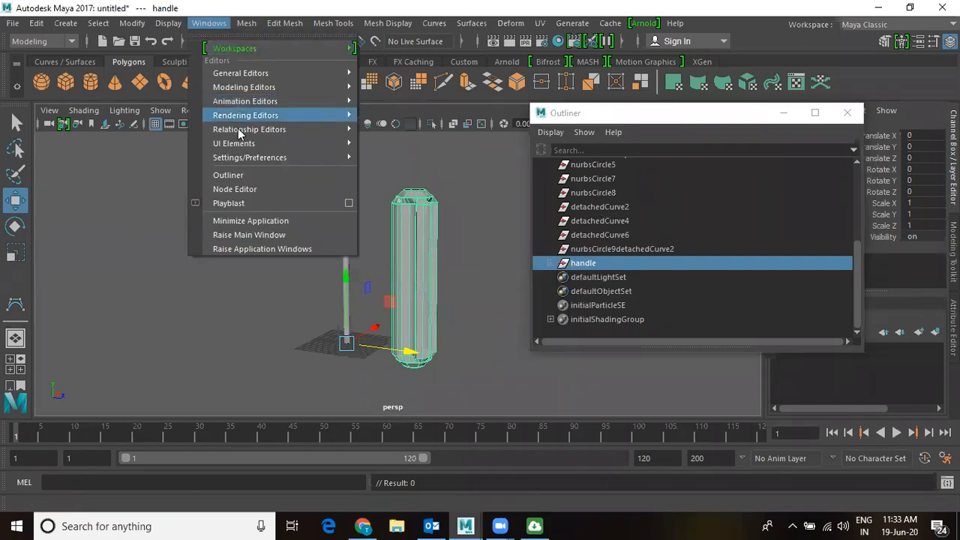
pyautogui.click(567, 264)
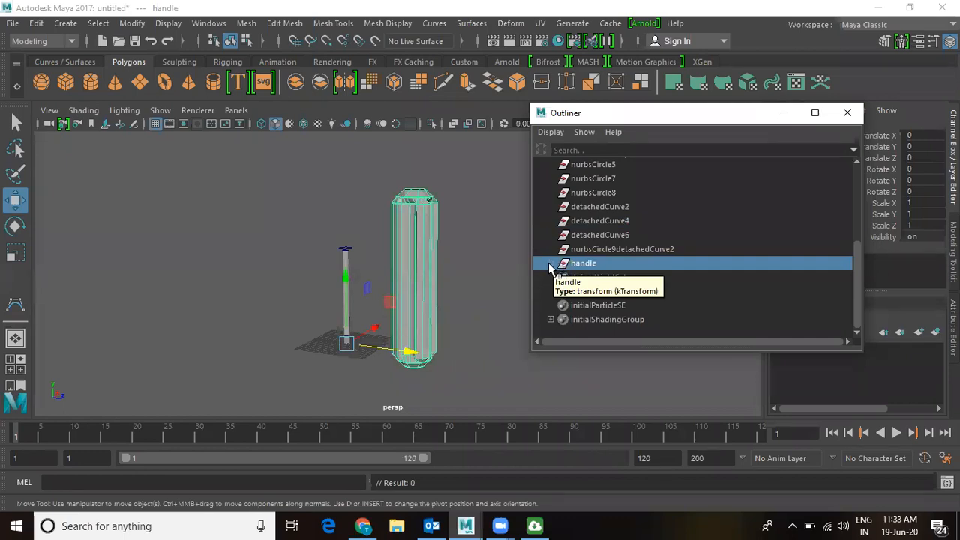
pyautogui.click(550, 263)
pyautogui.scroll(-3, 592, 303)
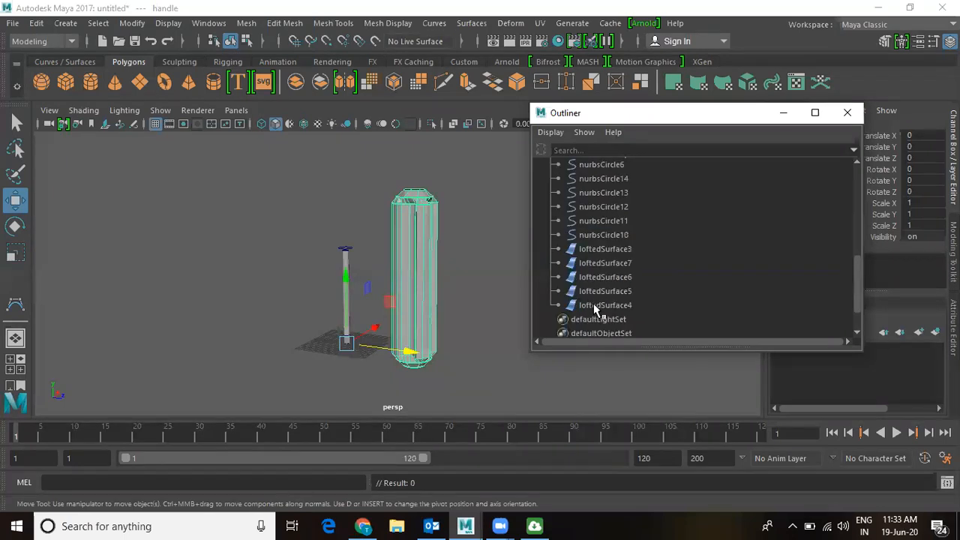
pyautogui.scroll(5, 593, 303)
pyautogui.scroll(-3, 593, 300)
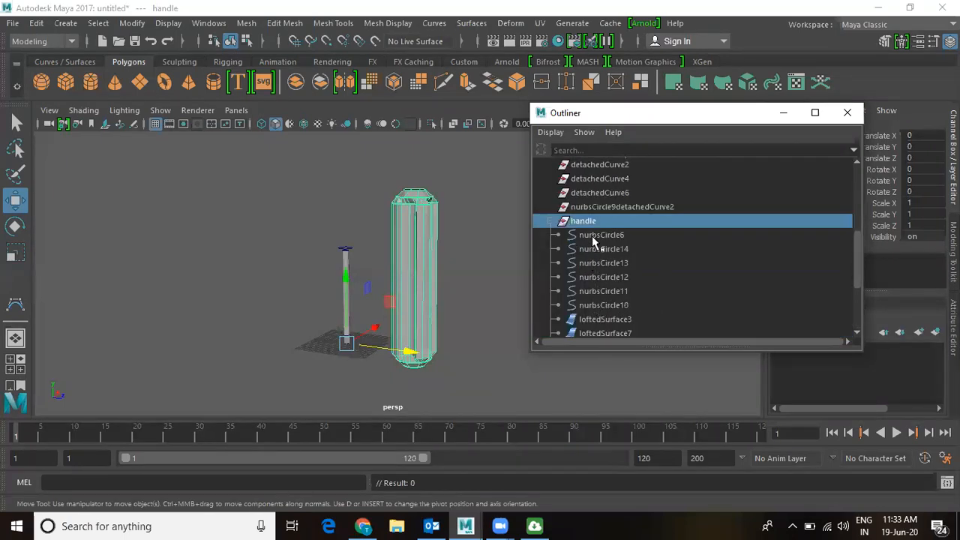
# - Examine the handle group's curves, nurbsCircle6 and nurbsCircle14 through nurbsCircle10, by selecting them one at a time
pyautogui.click(592, 235)
pyautogui.click(596, 249)
pyautogui.click(601, 263)
pyautogui.click(602, 277)
pyautogui.click(598, 291)
pyautogui.click(602, 304)
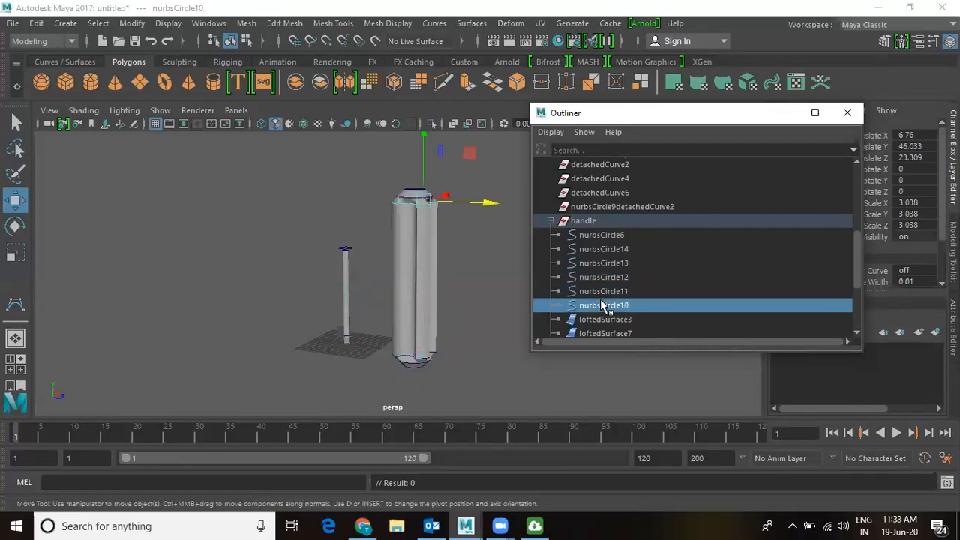
# - Delete the six curves nurbsCircle6 and nurbsCircle14 through nurbsCircle10 from the handle group
pyautogui.click(591, 235)
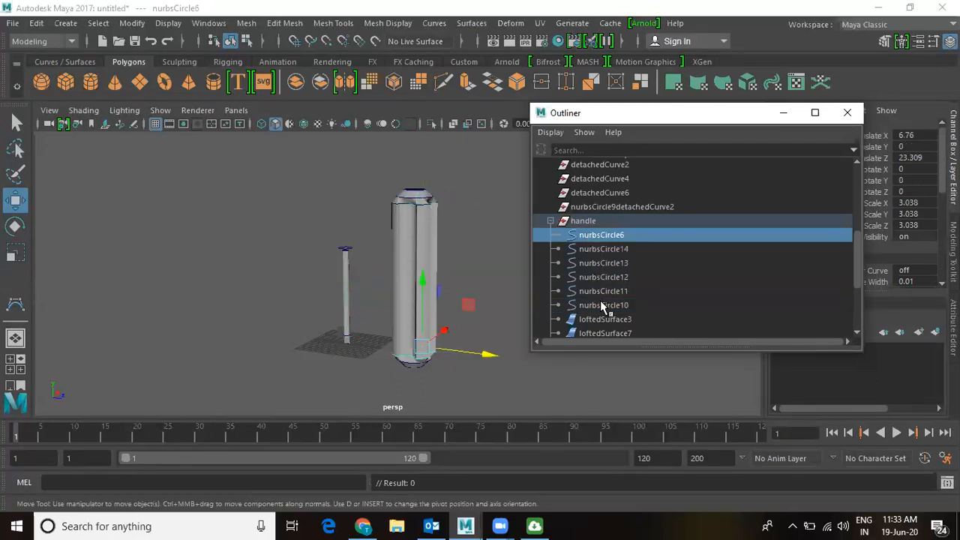
pyautogui.keyDown('shift'); pyautogui.click(600, 305); pyautogui.keyUp('shift')
pyautogui.press('Delete')
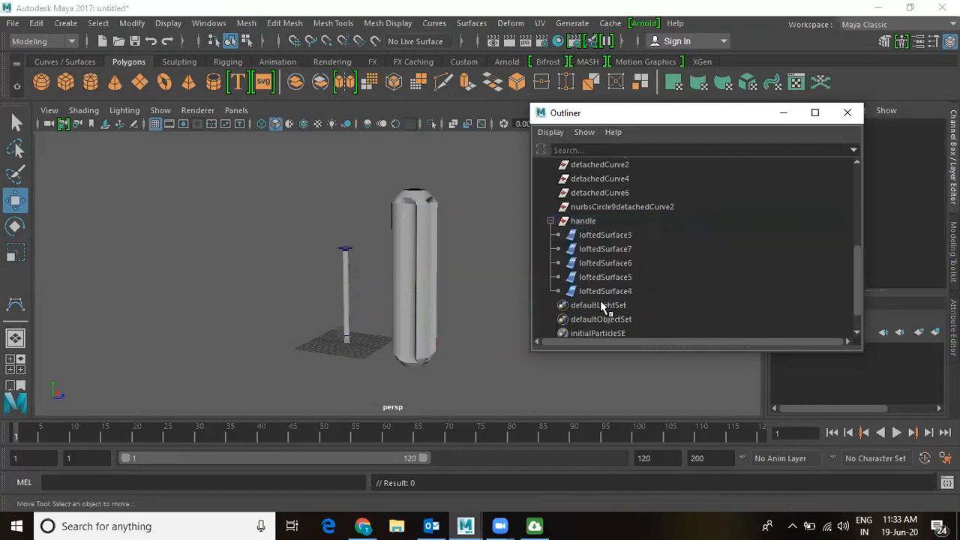
# - Try moving the handle group along negative Z, undo the move and clear the selection
pyautogui.click(583, 225)
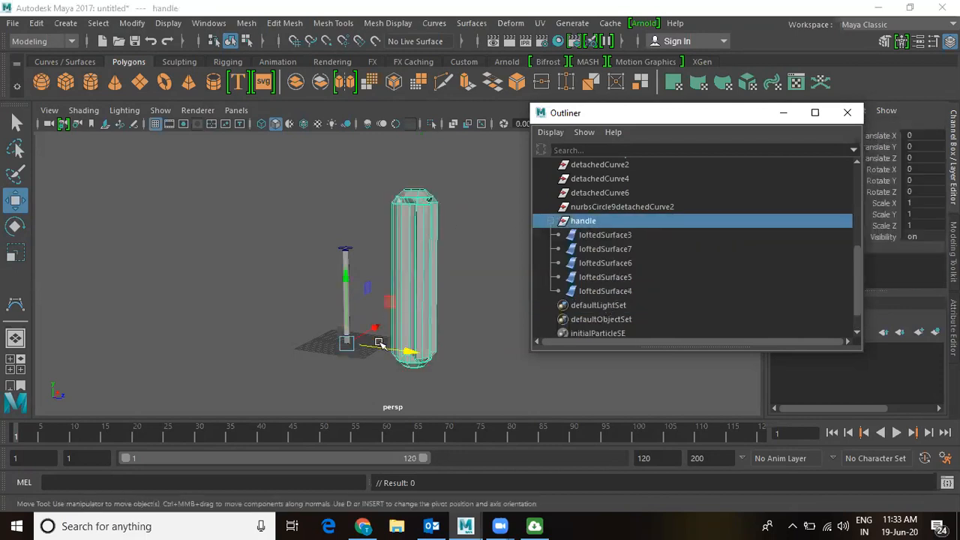
pyautogui.moveTo(407, 349); pyautogui.dragTo(288, 350)
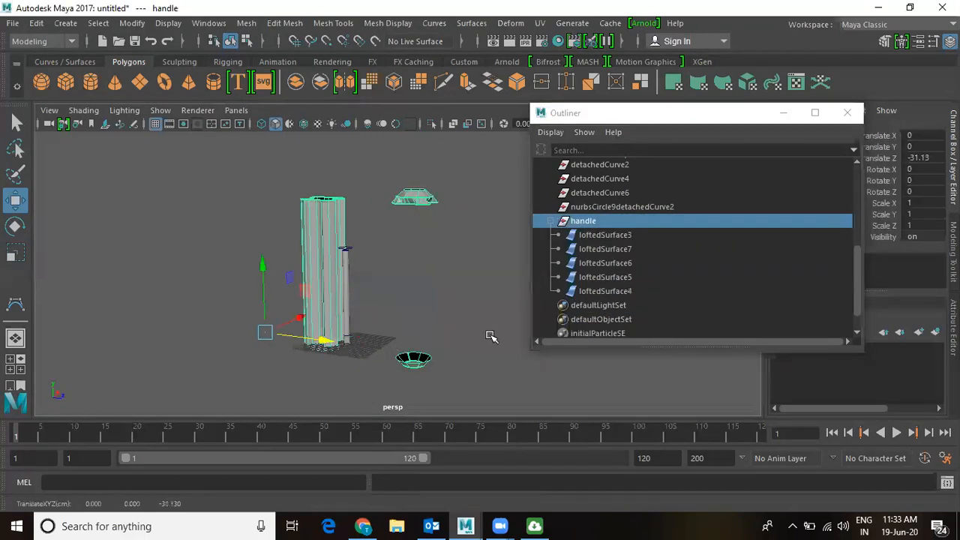
pyautogui.hotkey('ctrl', 'z')
pyautogui.click(468, 251)
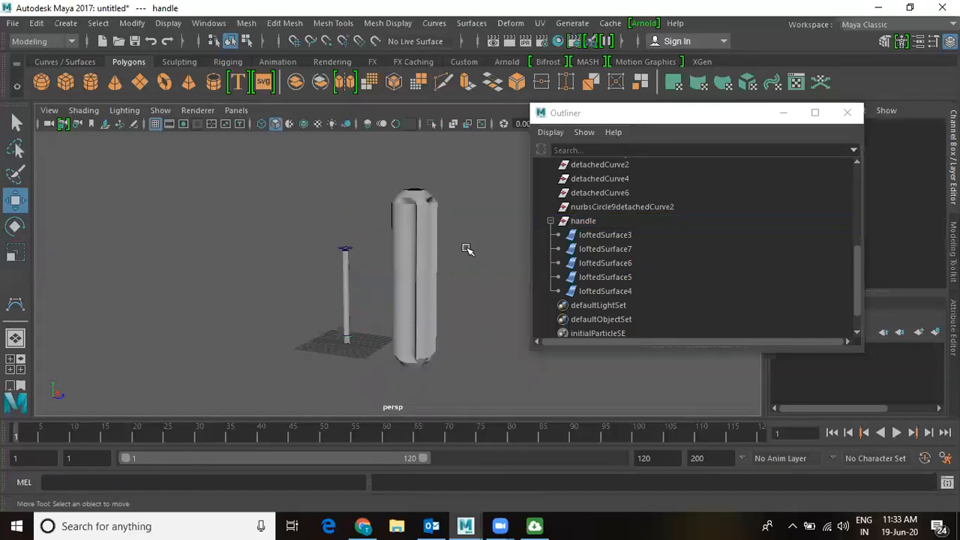
pyautogui.click(424, 199)
pyautogui.click(459, 193)
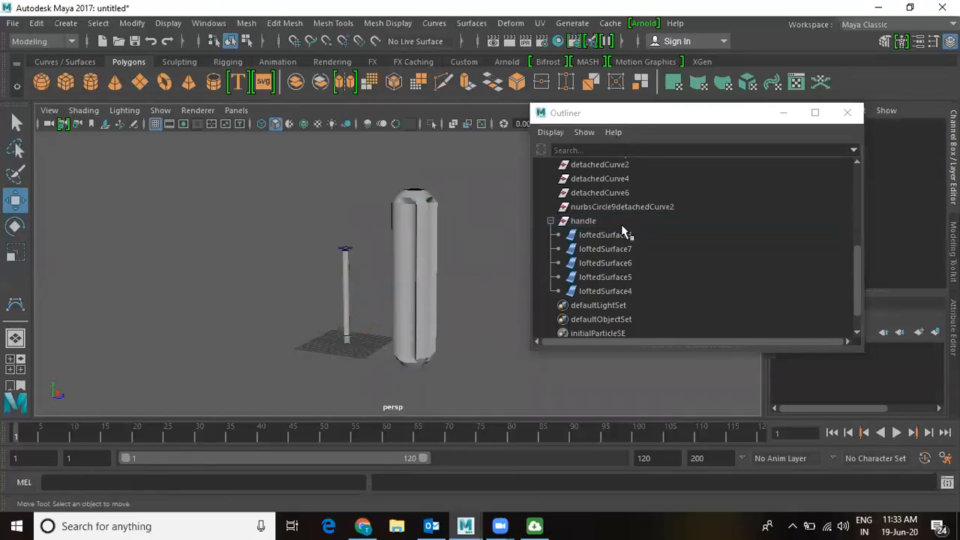
# - Collapse the handle group in the Outliner, select the group and minimize the Outliner window
pyautogui.click(550, 220)
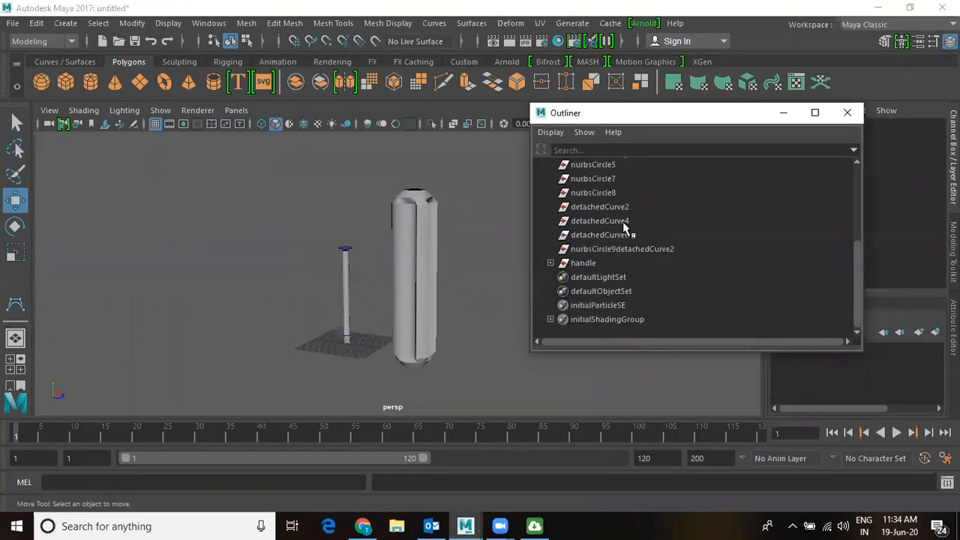
pyautogui.click(589, 263)
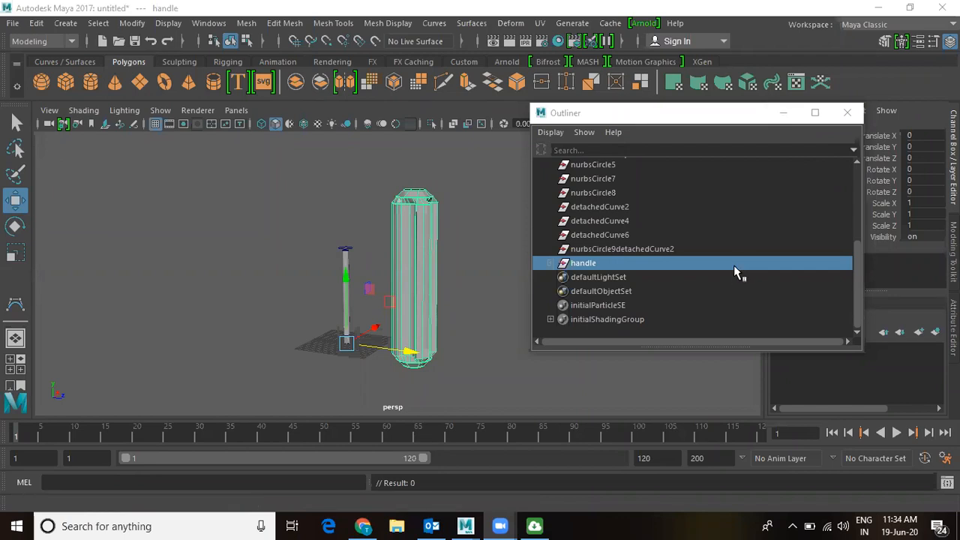
pyautogui.click(783, 113)
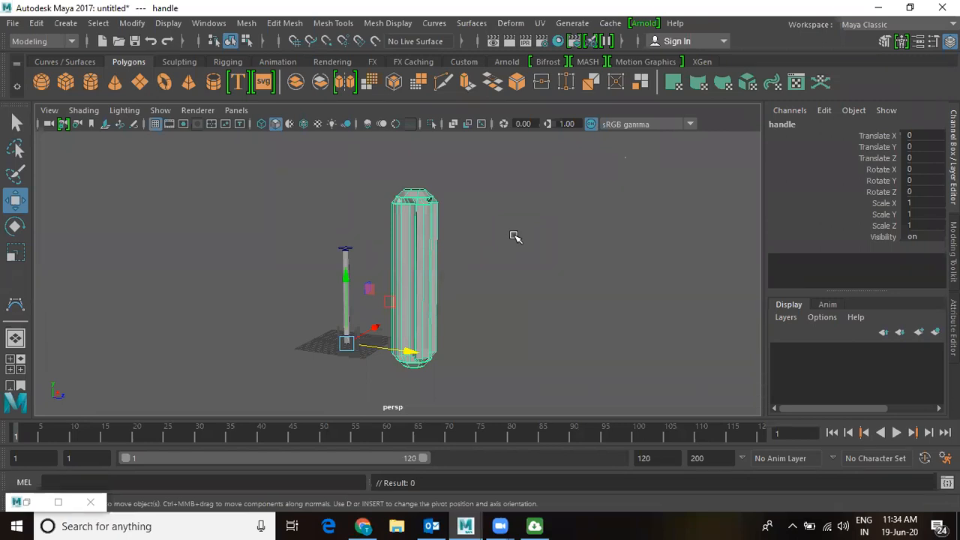
# - Open the Outliner again, minimize it without changing its contents and clear the selection in the viewport
pyautogui.click(209, 23)
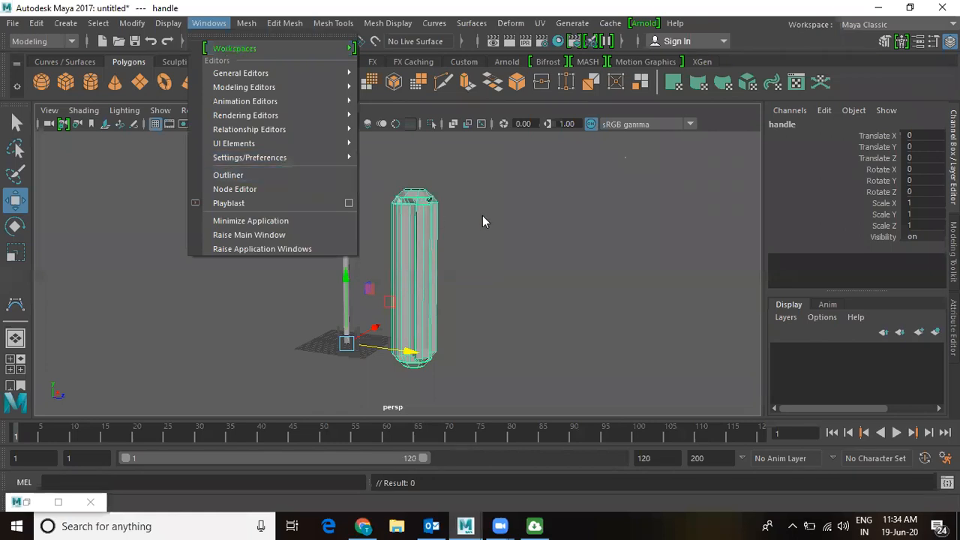
pyautogui.click(267, 176)
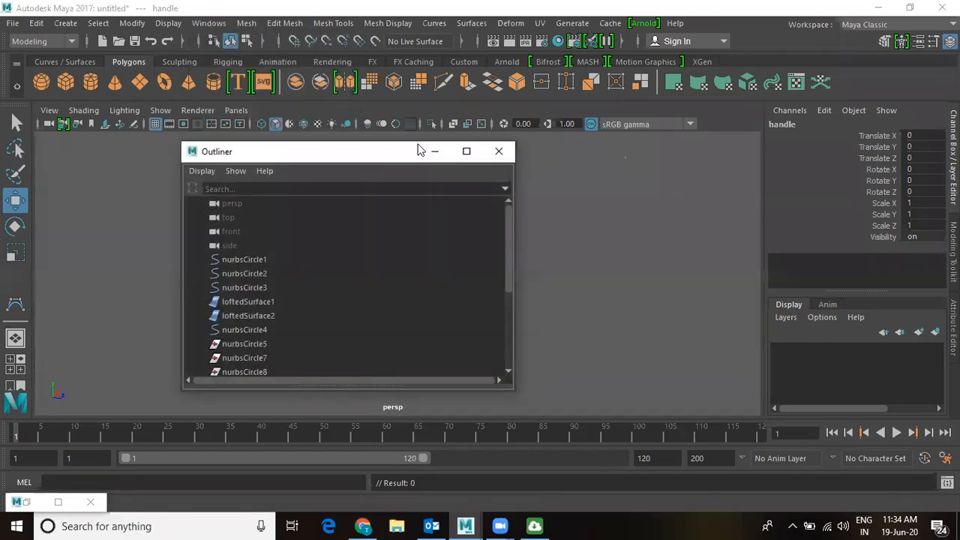
pyautogui.moveTo(420, 150); pyautogui.dragTo(746, 107)
pyautogui.click(761, 110)
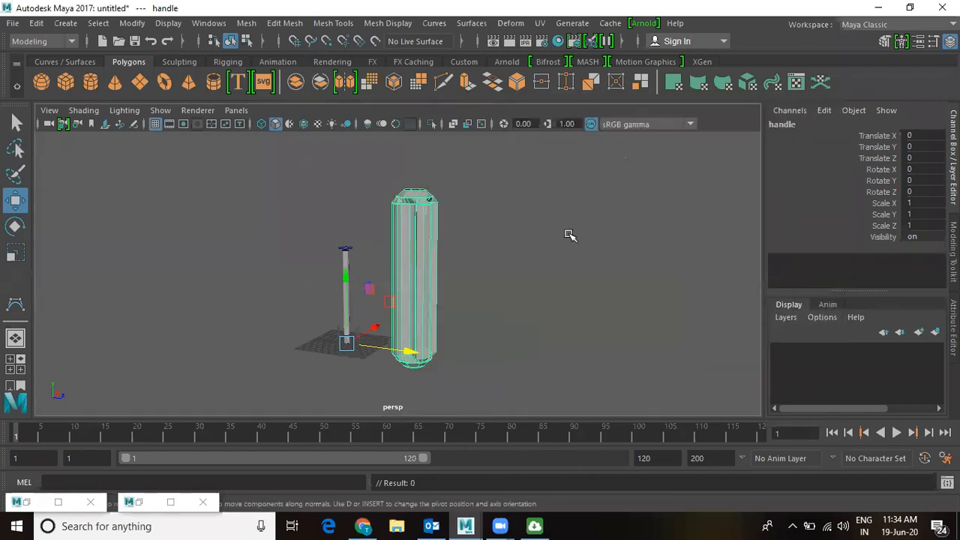
pyautogui.click(498, 262)
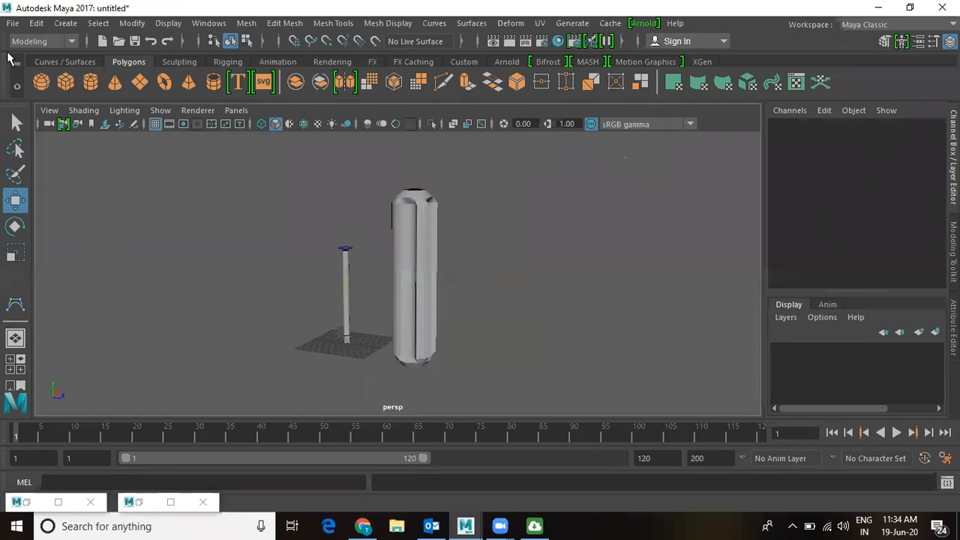
# - Create a NURBS sphere near the handle, placed about 47.95 units along Z and scaled uniformly to about 9.31
pyautogui.keyDown('alt'); pyautogui.moveTo(415, 223); pyautogui.dragTo(261, 169); pyautogui.keyUp('alt')
pyautogui.click(69, 24)
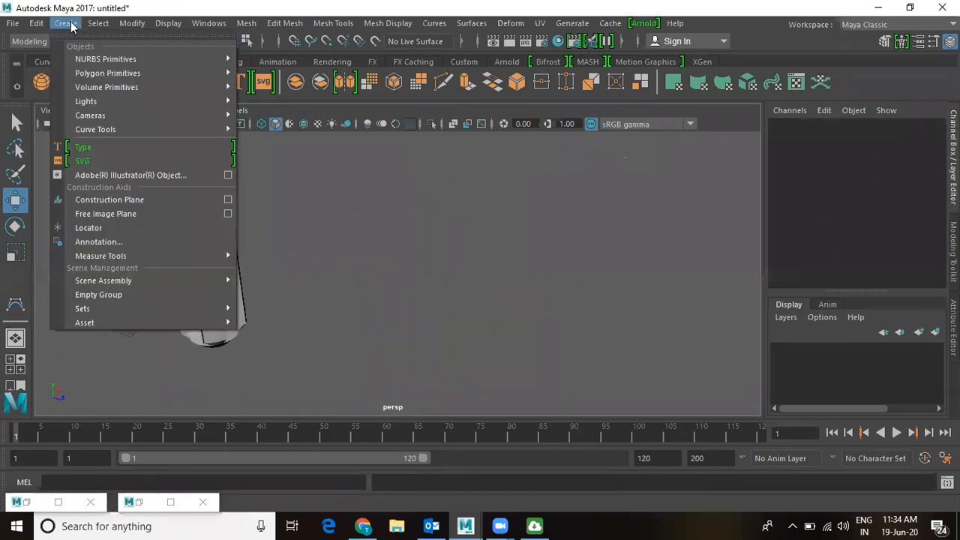
pyautogui.moveTo(84, 61)
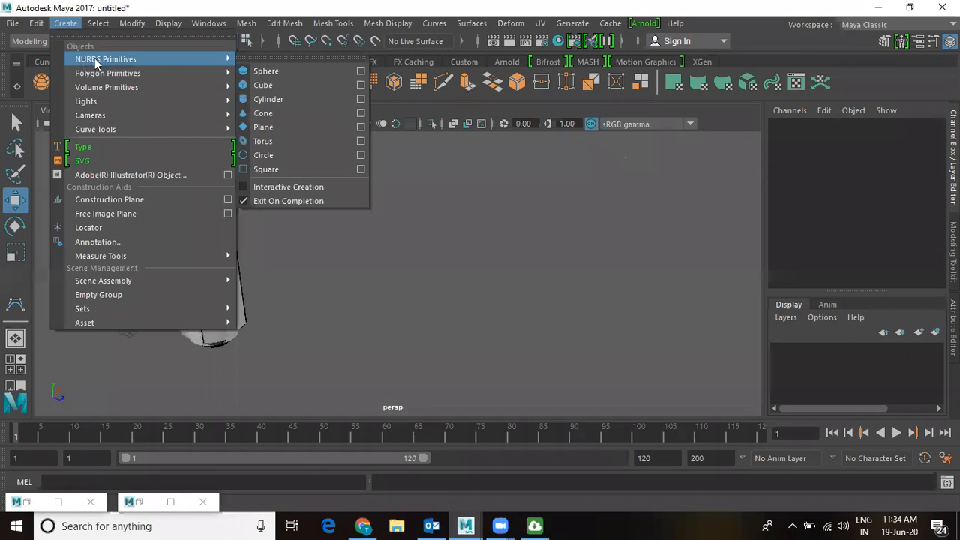
pyautogui.click(266, 71)
pyautogui.moveTo(425, 354); pyautogui.dragTo(410, 315, button='middle')
pyautogui.press('r')
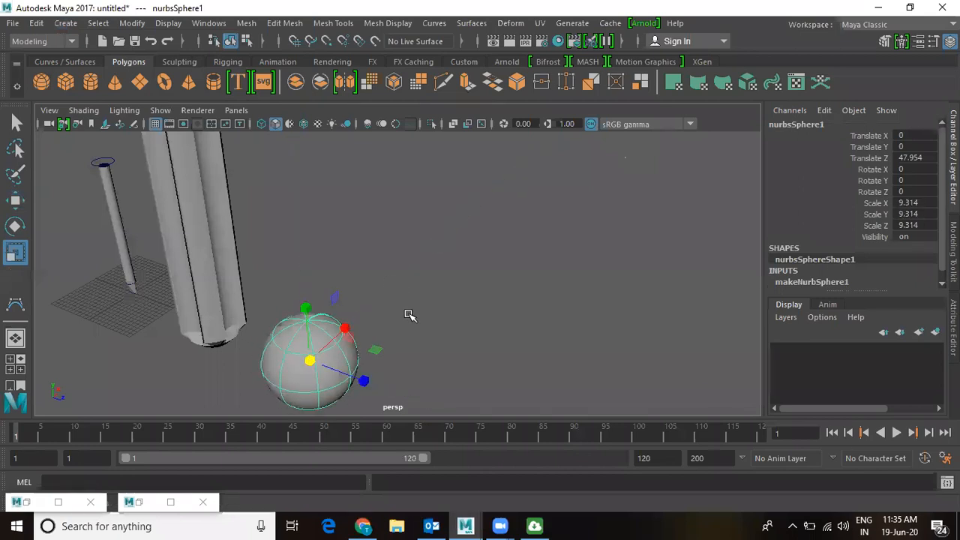
# - Duplicate the sphere, move the copy to about 43.63 along X and scale it uniformly to about 5.47
pyautogui.press('w')
pyautogui.scroll(-2, 368, 322)
pyautogui.keyDown('alt'); pyautogui.moveTo(349, 334); pyautogui.dragTo(447, 326); pyautogui.keyUp('alt')
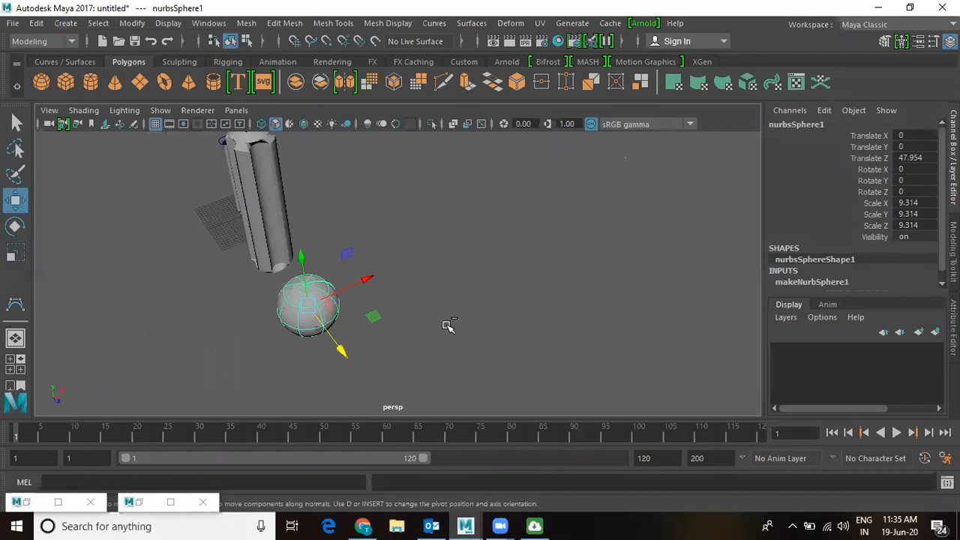
pyautogui.hotkey('ctrl', 'd')
pyautogui.moveTo(366, 279); pyautogui.dragTo(481, 226)
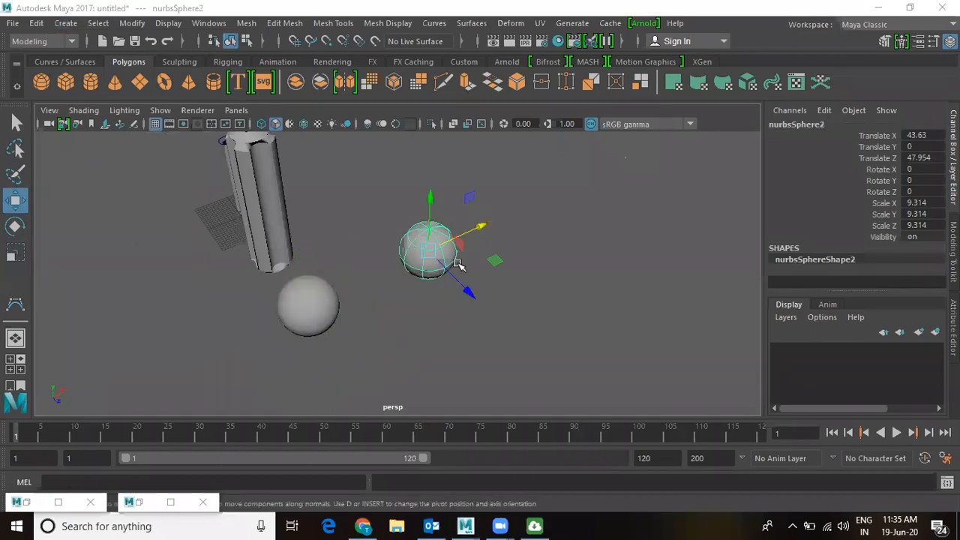
pyautogui.keyDown('alt'); pyautogui.moveTo(434, 258); pyautogui.dragTo(406, 256); pyautogui.keyUp('alt')
pyautogui.press('r')
pyautogui.keyDown('alt'); pyautogui.moveTo(406, 256); pyautogui.dragTo(701, 414, button='right'); pyautogui.keyUp('alt')
pyautogui.click(474, 279)
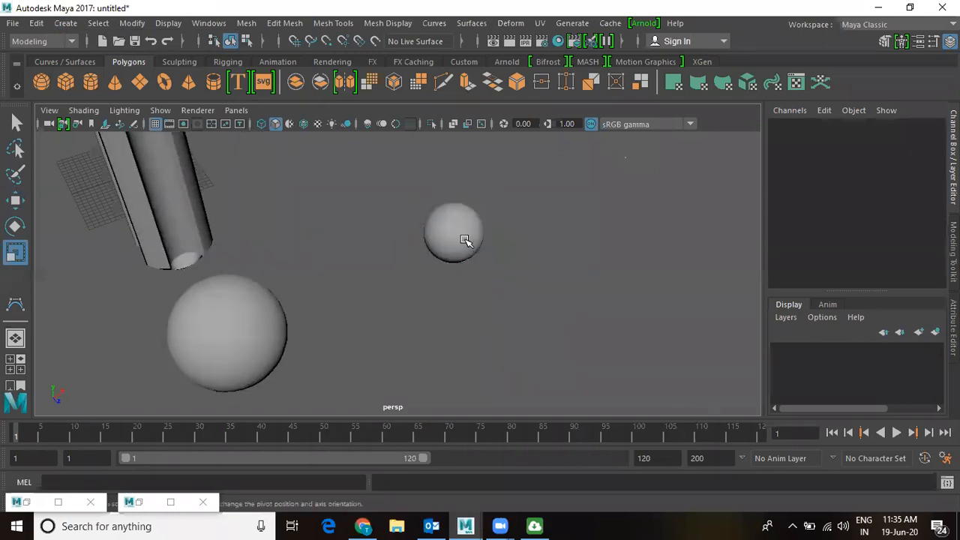
# - Compare the small and large spheres by selecting each in turn, then clear the selection
pyautogui.click(467, 240)
pyautogui.click(220, 323)
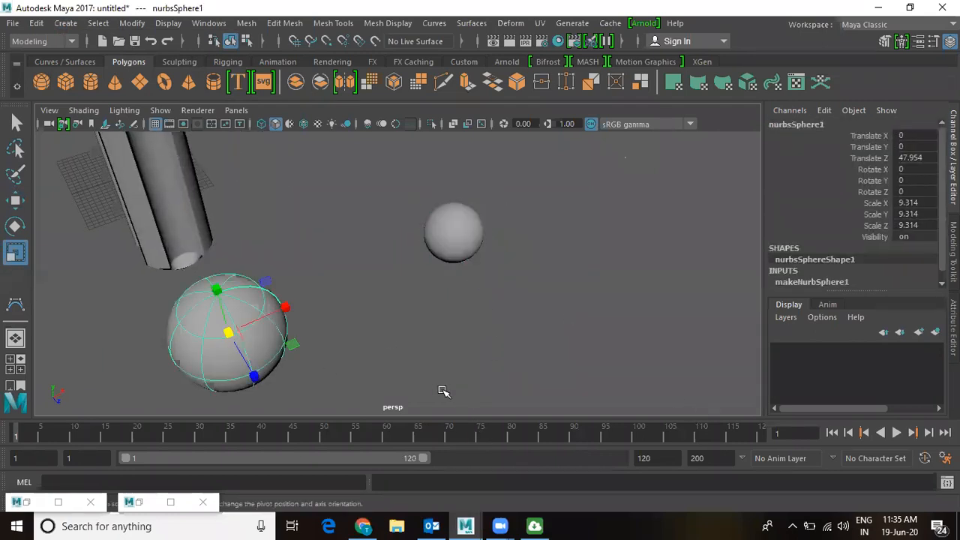
pyautogui.keyDown('alt'); pyautogui.moveTo(428, 332); pyautogui.dragTo(545, 322); pyautogui.keyUp('alt')
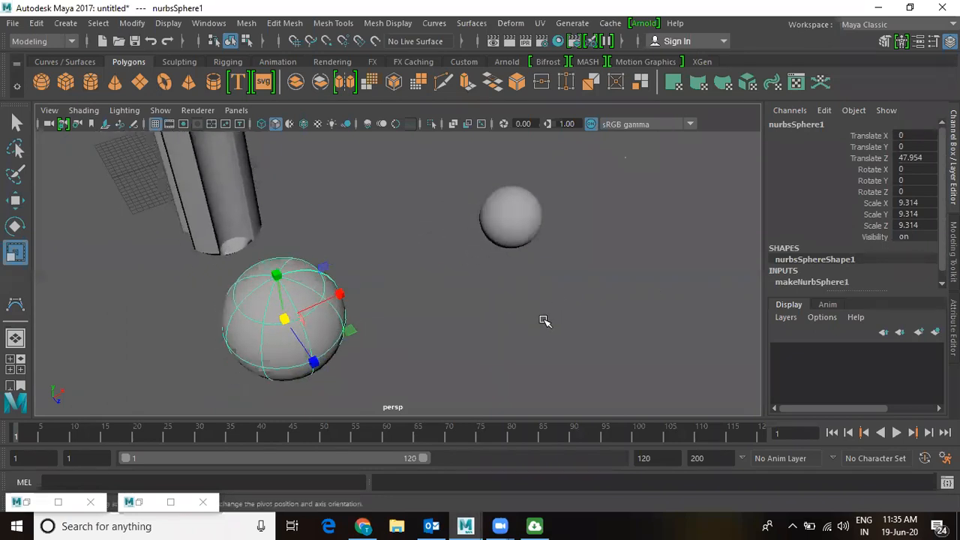
pyautogui.click(545, 321)
pyautogui.click(530, 220)
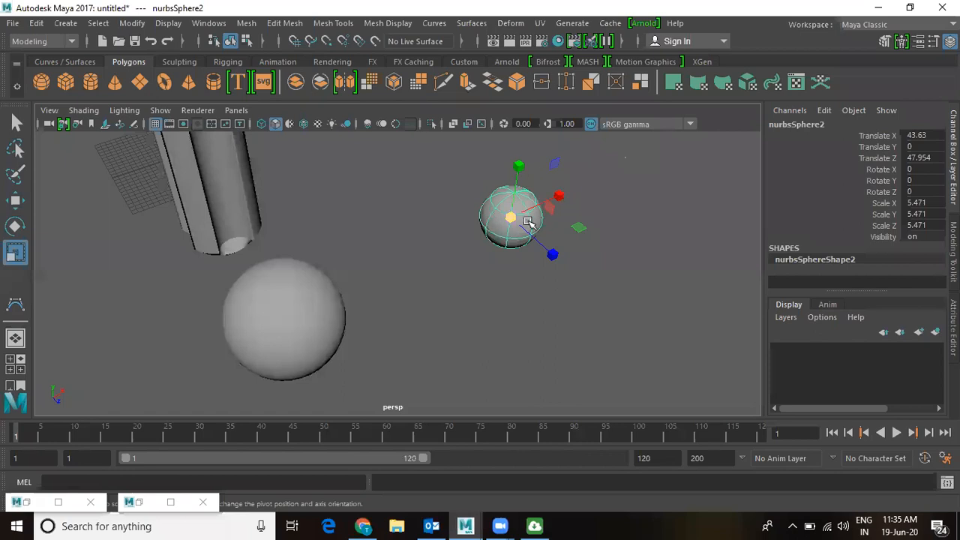
pyautogui.click(294, 300)
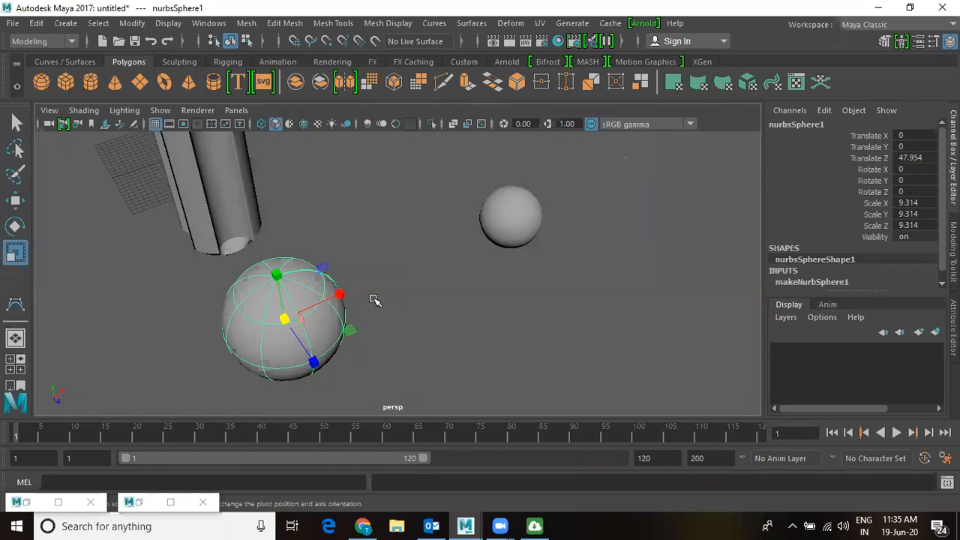
pyautogui.moveTo(468, 184); pyautogui.dragTo(531, 265)
pyautogui.click(273, 266)
pyautogui.click(485, 297)
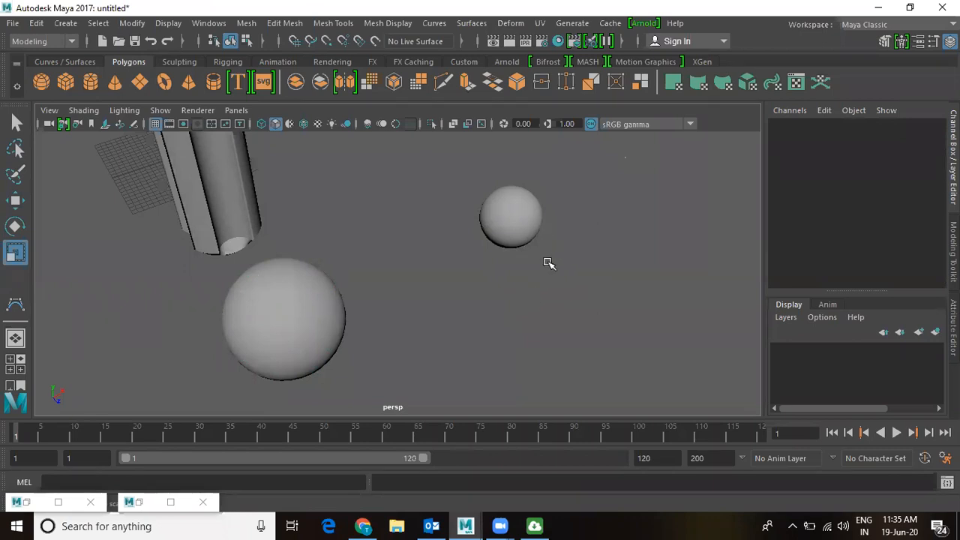
# - Parent the small sphere to the large sphere
pyautogui.click(522, 220)
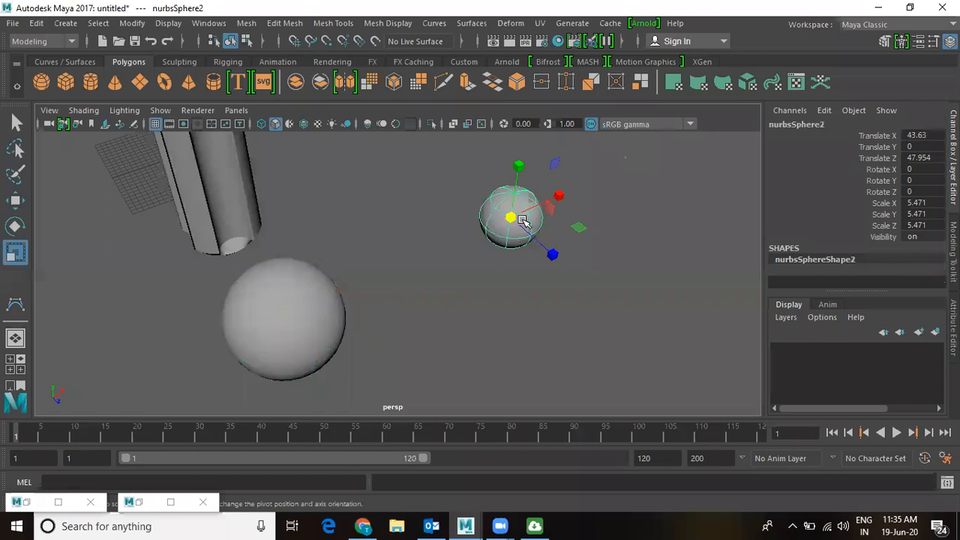
pyautogui.click(295, 295)
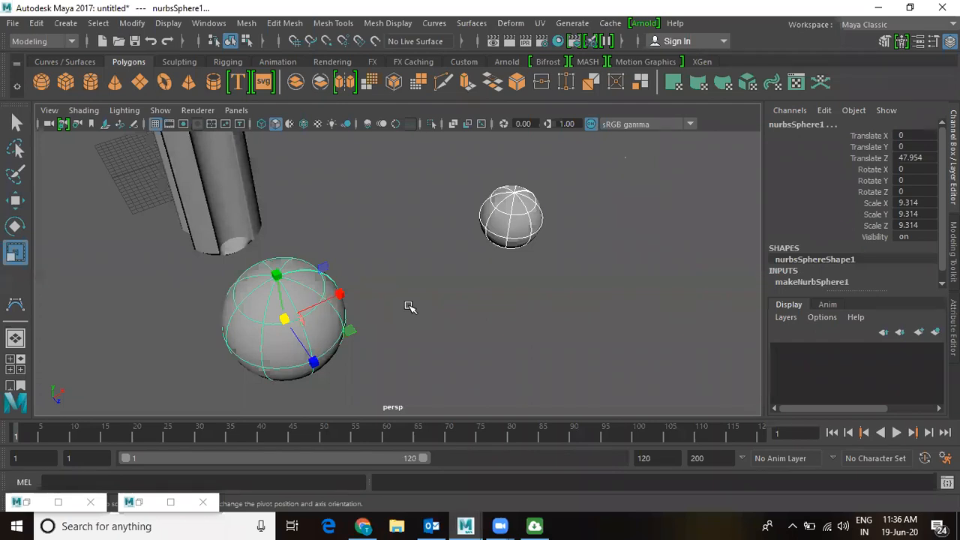
pyautogui.press('Right')
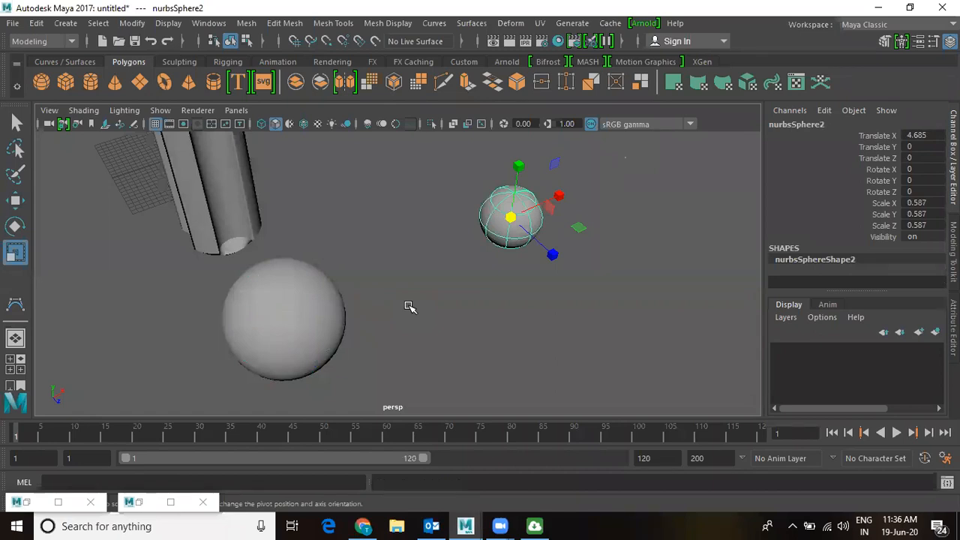
# - Move the large parent sphere to about 15 along X and rotate it to about -50.65 degrees around Y
pyautogui.click(408, 307)
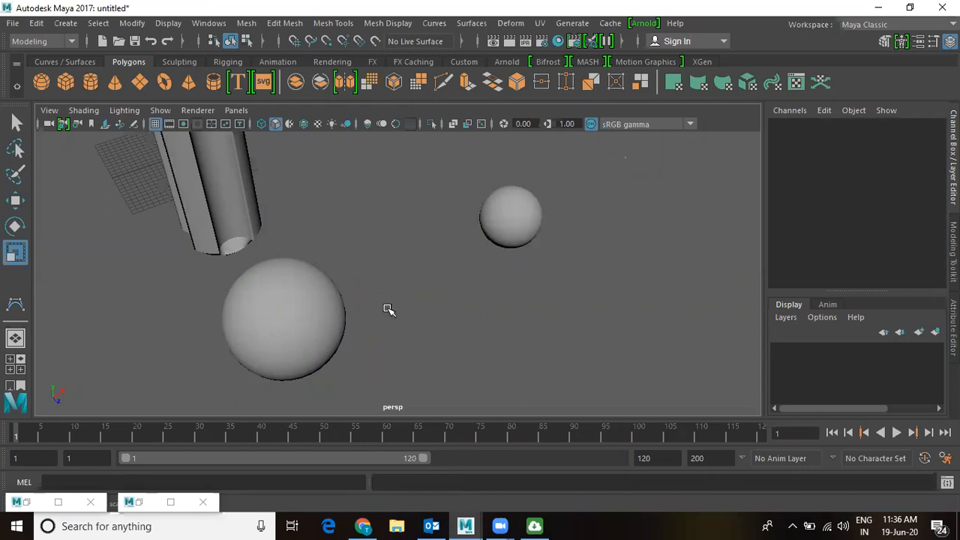
pyautogui.click(310, 305)
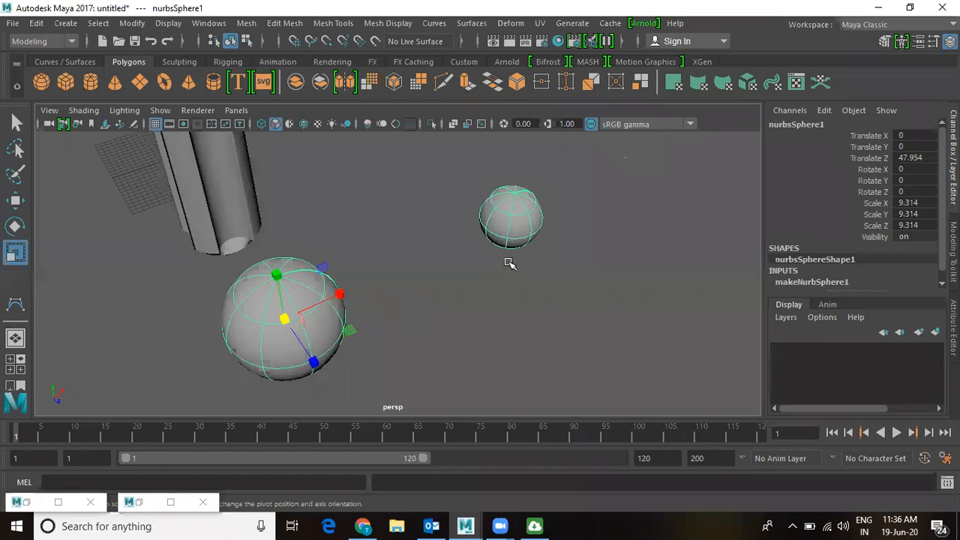
pyautogui.press('w')
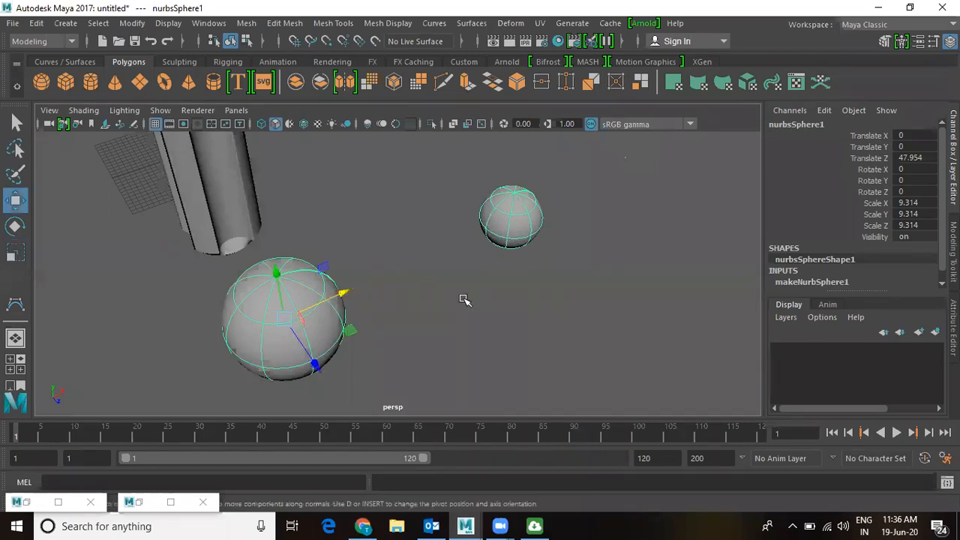
pyautogui.moveTo(344, 295); pyautogui.dragTo(469, 350)
pyautogui.press('e')
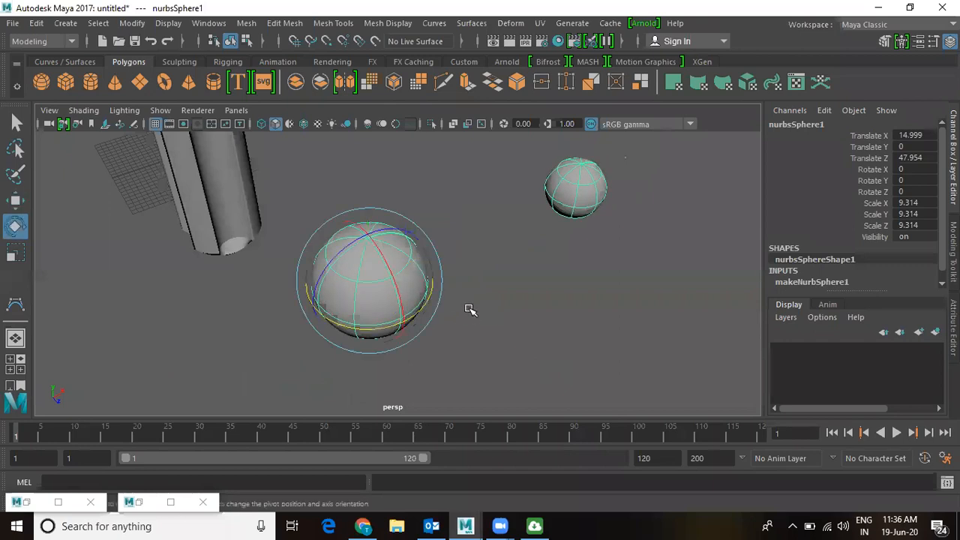
pyautogui.moveTo(424, 310); pyautogui.dragTo(368, 315)
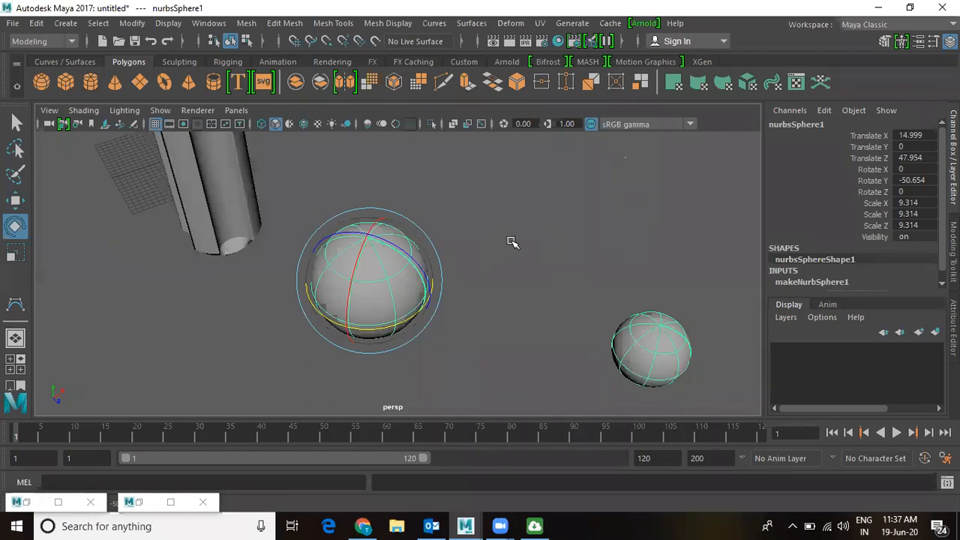
# - Delete both linked NURBS spheres, leaving the screwdriver handle in place
pyautogui.click(529, 240)
pyautogui.moveTo(353, 210); pyautogui.dragTo(679, 397)
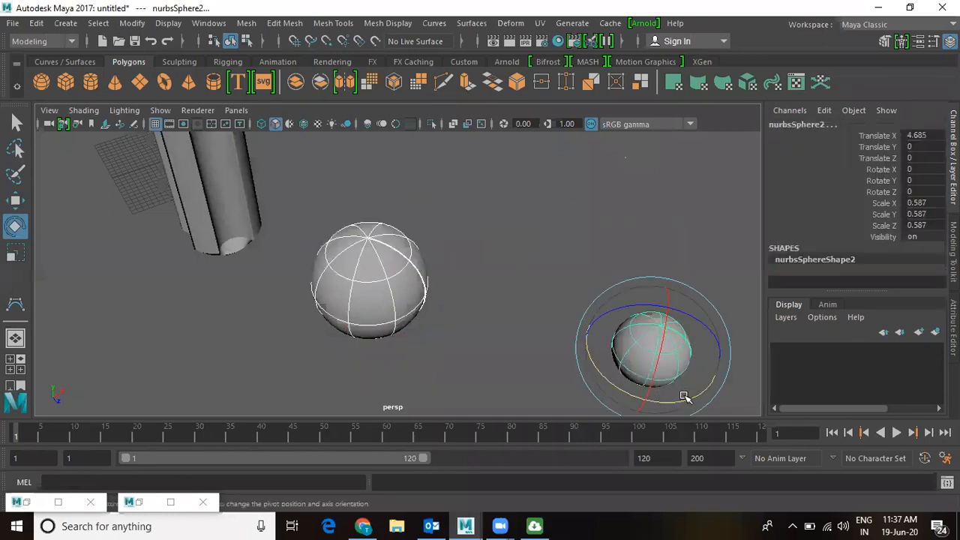
pyautogui.press('Delete')
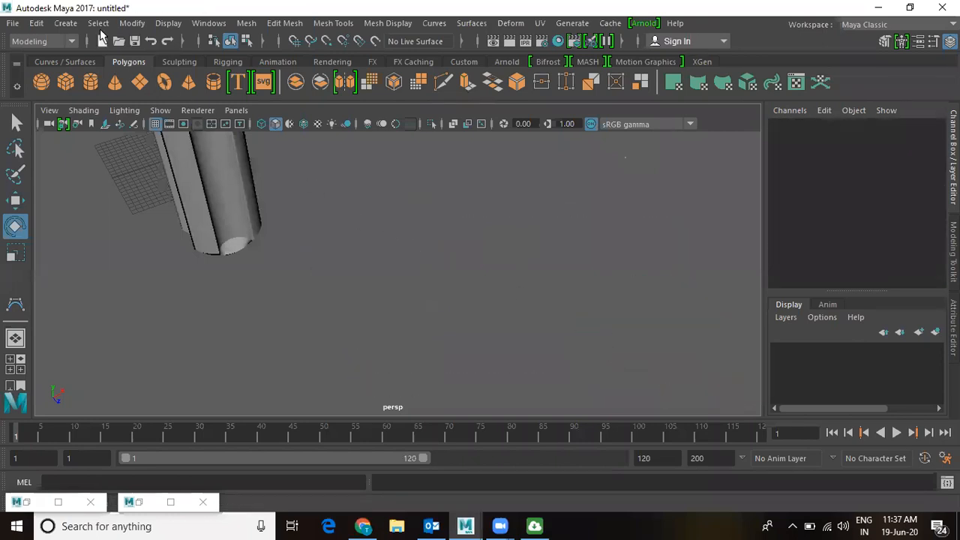
# - Create a polygon cube beside the handle, placed about 27.51 along X and 61.52 along Z and scaled uniformly to about 19.11
pyautogui.click(67, 24)
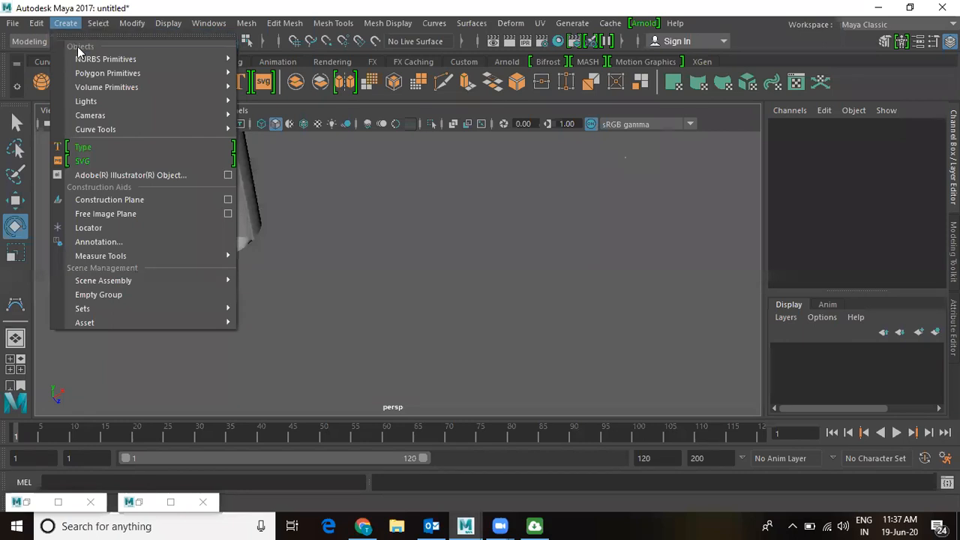
pyautogui.moveTo(184, 73)
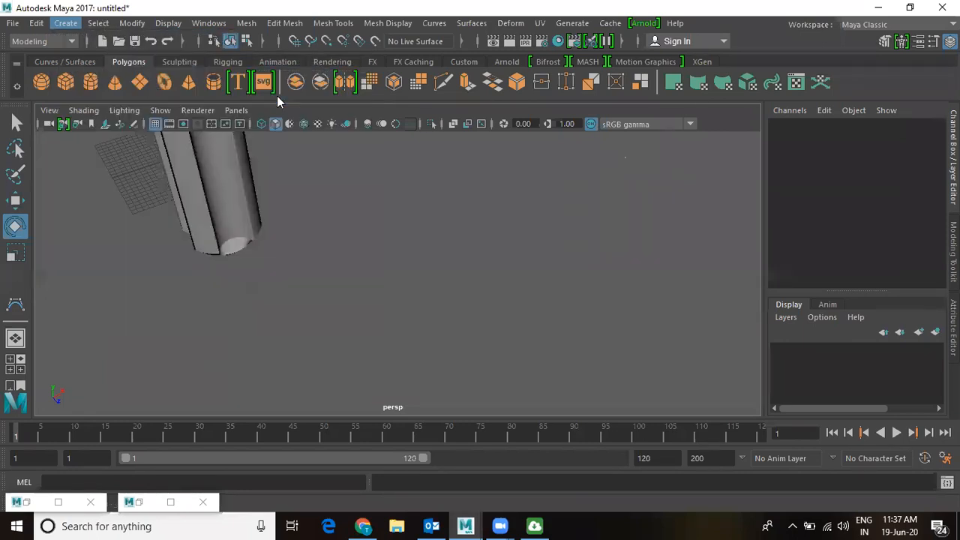
pyautogui.click(277, 96)
pyautogui.press('w')
pyautogui.moveTo(193, 184); pyautogui.dragTo(460, 370)
pyautogui.press('r')
pyautogui.moveTo(327, 382); pyautogui.dragTo(439, 317)
pyautogui.press('w')
pyautogui.moveTo(387, 349); pyautogui.dragTo(525, 270)
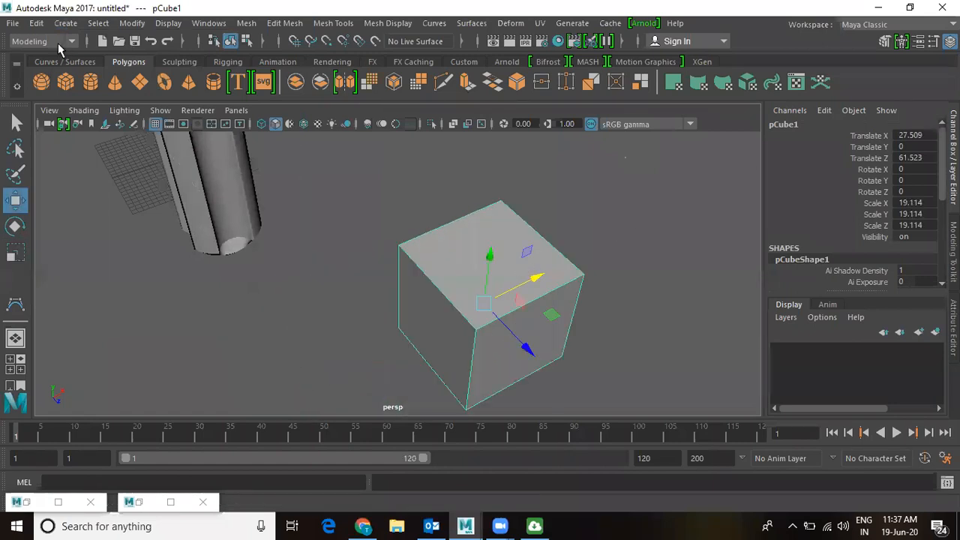
# - Create a NURBS sphere beyond the cube, placed about 66.38 along X and 48.96 along Z and scaled uniformly to about 6.74
pyautogui.click(65, 23)
pyautogui.moveTo(78, 77)
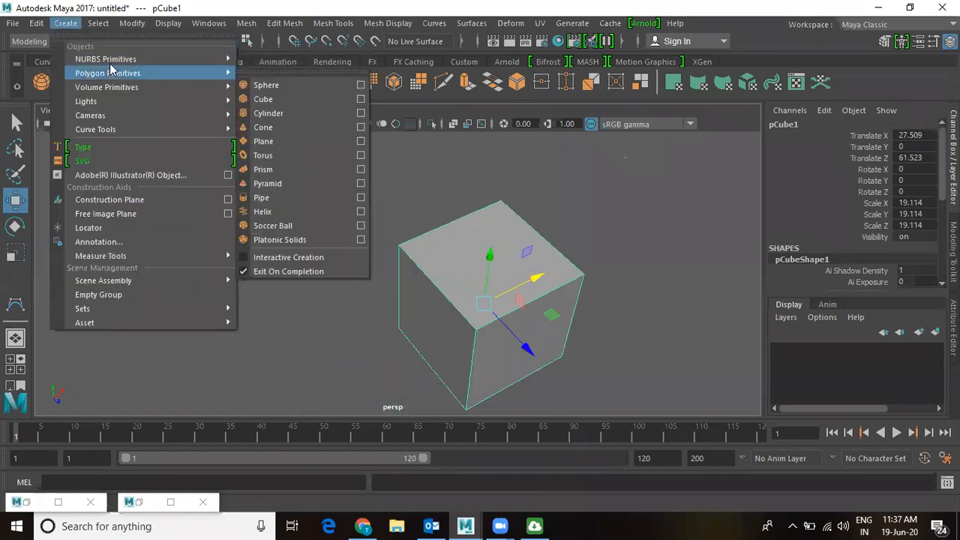
pyautogui.moveTo(120, 60)
pyautogui.click(273, 71)
pyautogui.moveTo(210, 201); pyautogui.dragTo(677, 212)
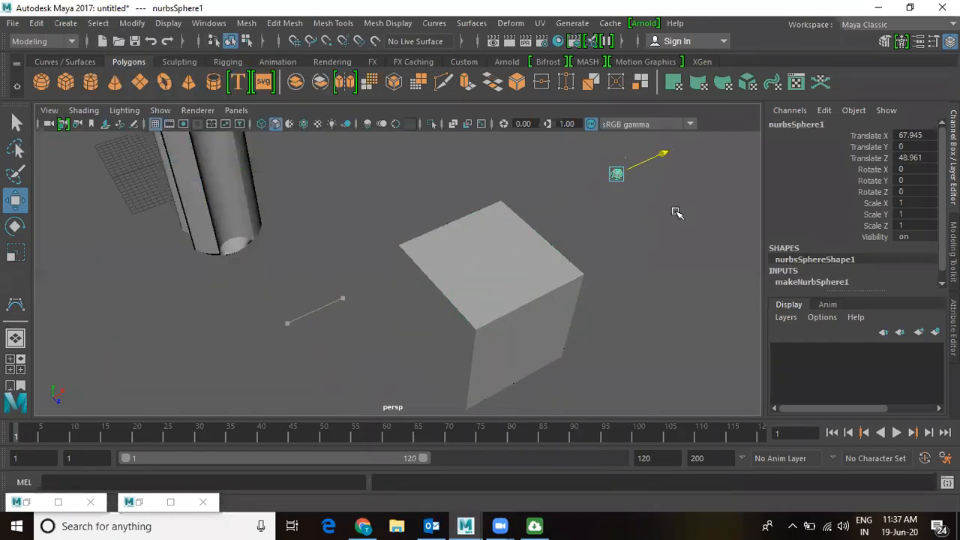
pyautogui.press('r')
pyautogui.moveTo(646, 177); pyautogui.dragTo(675, 177, button='middle')
pyautogui.press('w')
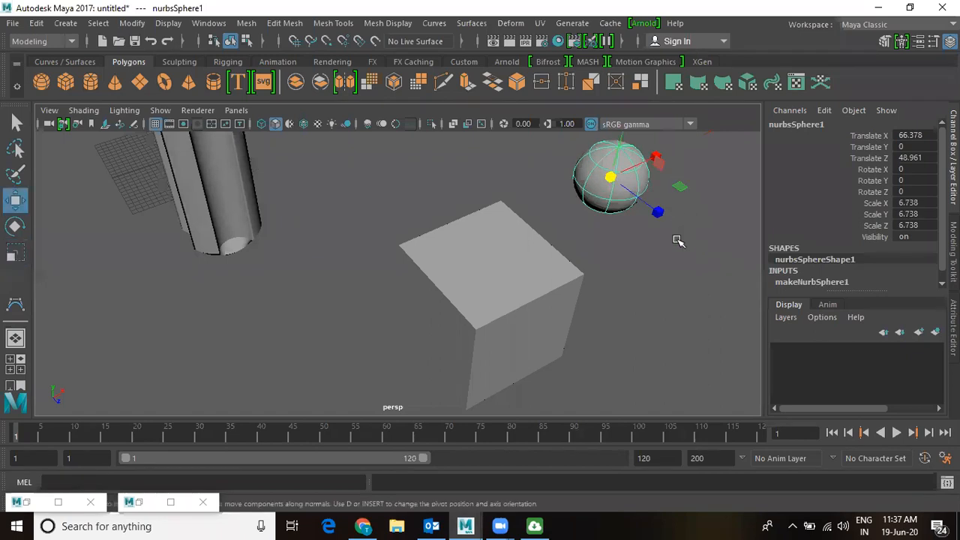
# - Parent the NURBS sphere to the cube and clear the selection
pyautogui.keyDown('alt'); pyautogui.moveTo(630, 277); pyautogui.dragTo(495, 236); pyautogui.keyUp('alt')
pyautogui.click(517, 310)
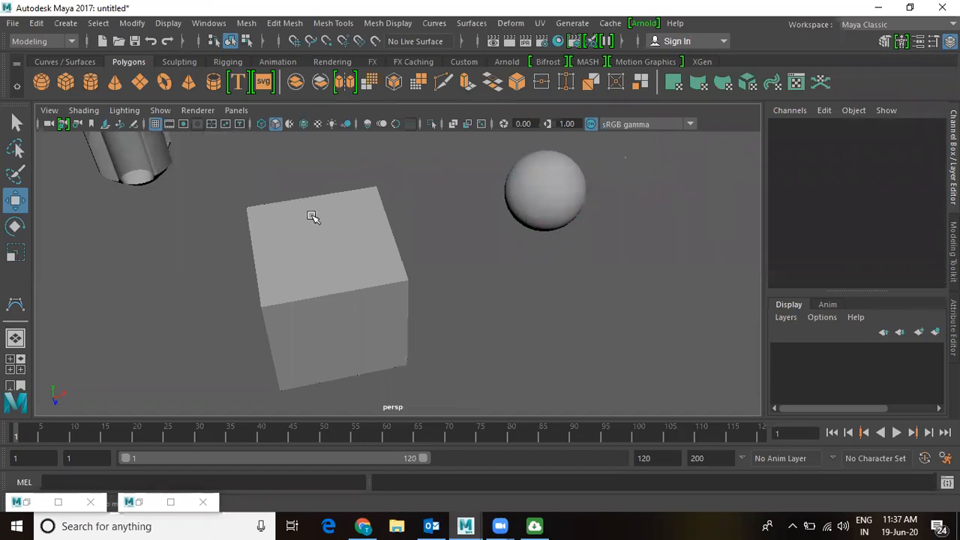
pyautogui.click(564, 179)
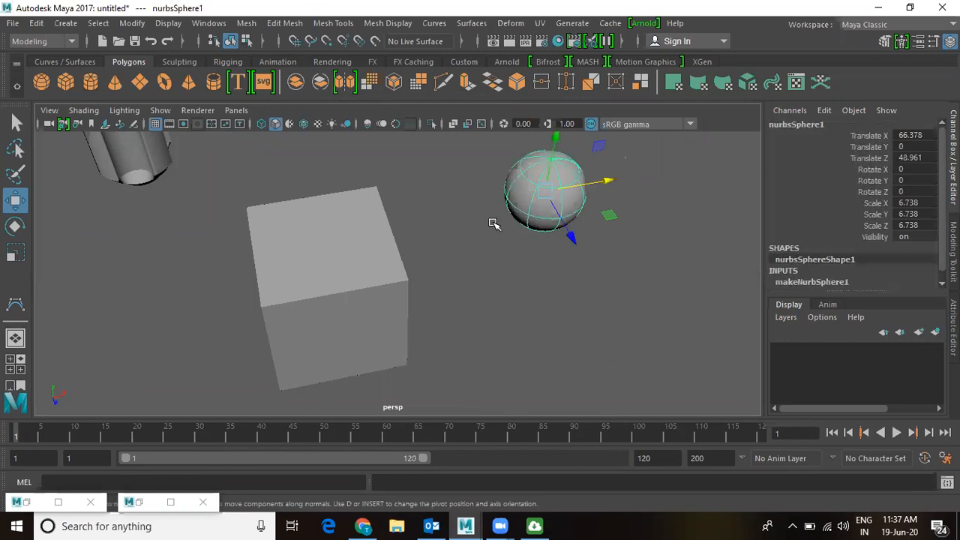
pyautogui.click(332, 255)
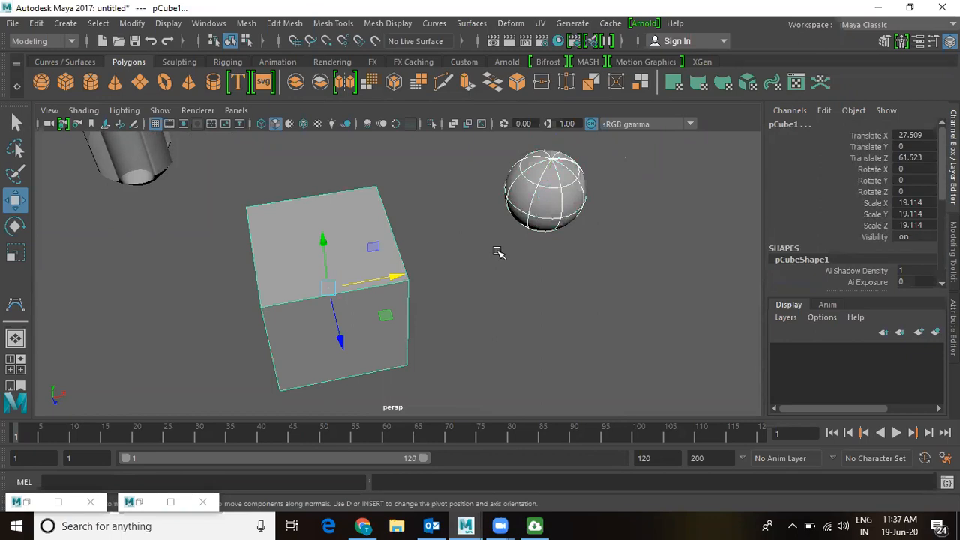
pyautogui.press('Right')
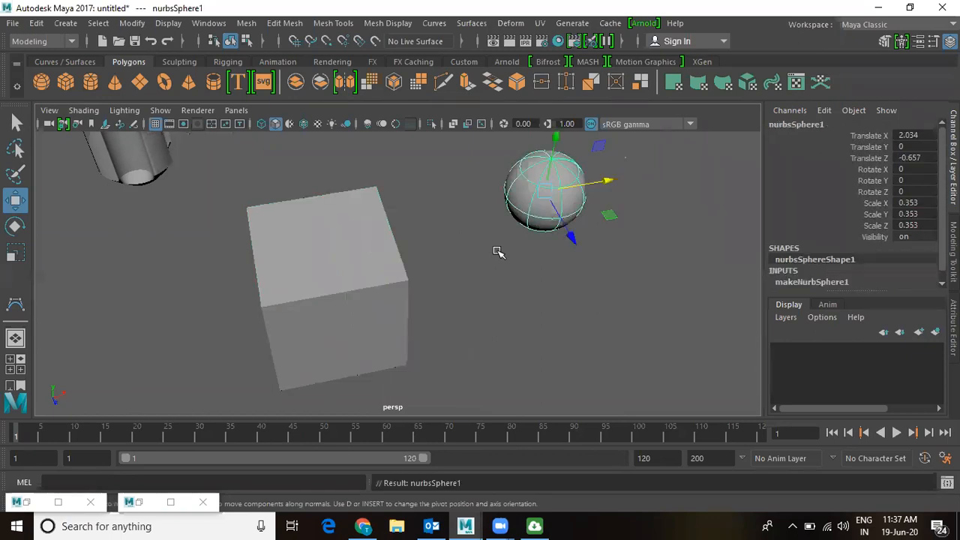
pyautogui.click(515, 294)
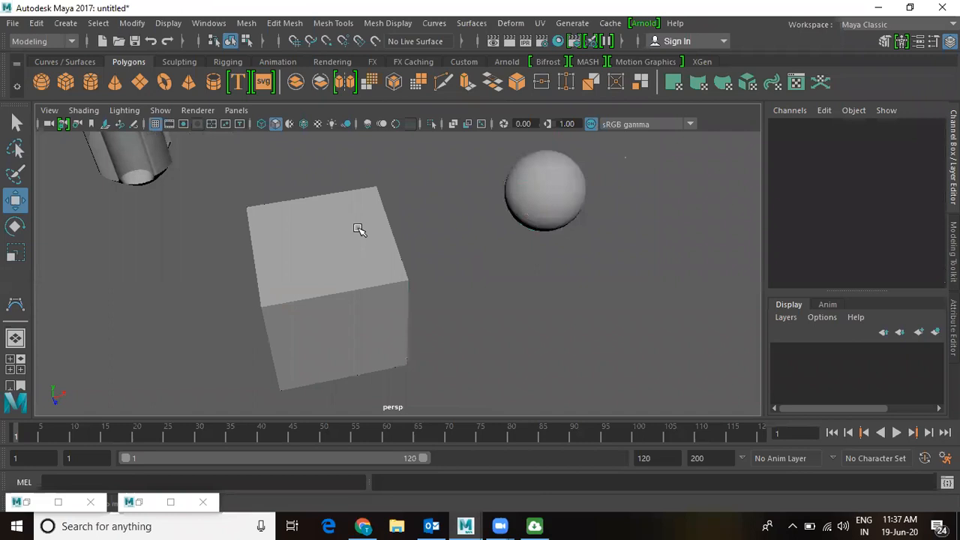
# - Move the parent cube to about 30.72 along X and clear the selection
pyautogui.click(359, 229)
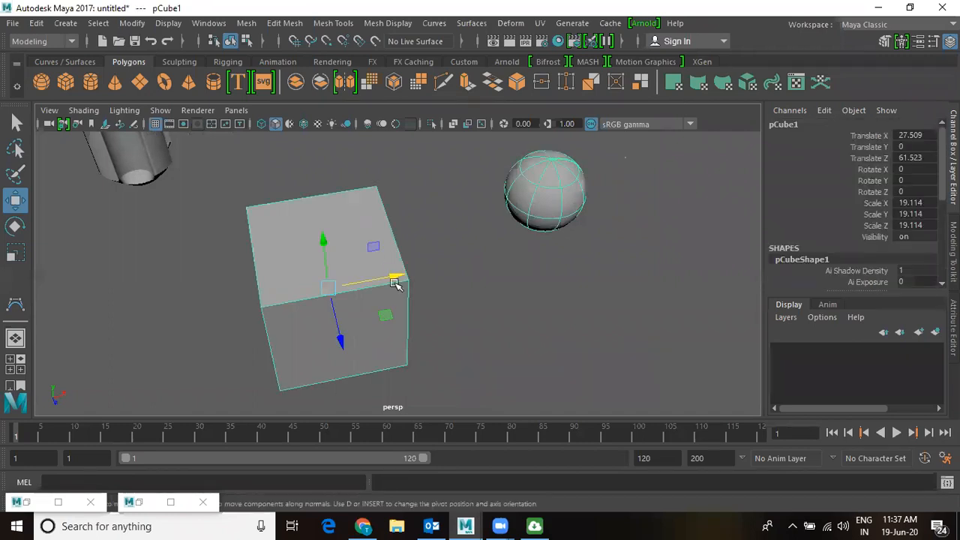
pyautogui.moveTo(422, 272); pyautogui.dragTo(428, 342)
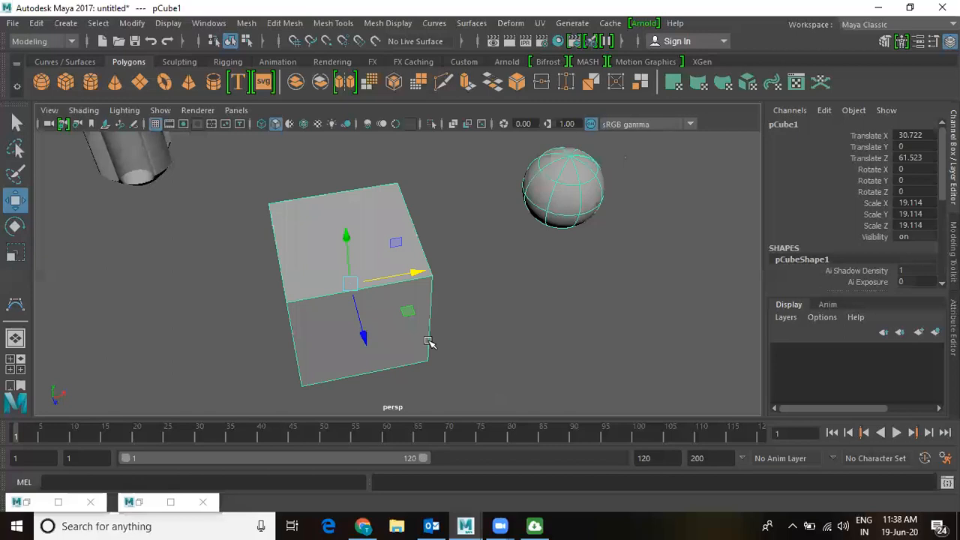
pyautogui.click(613, 321)
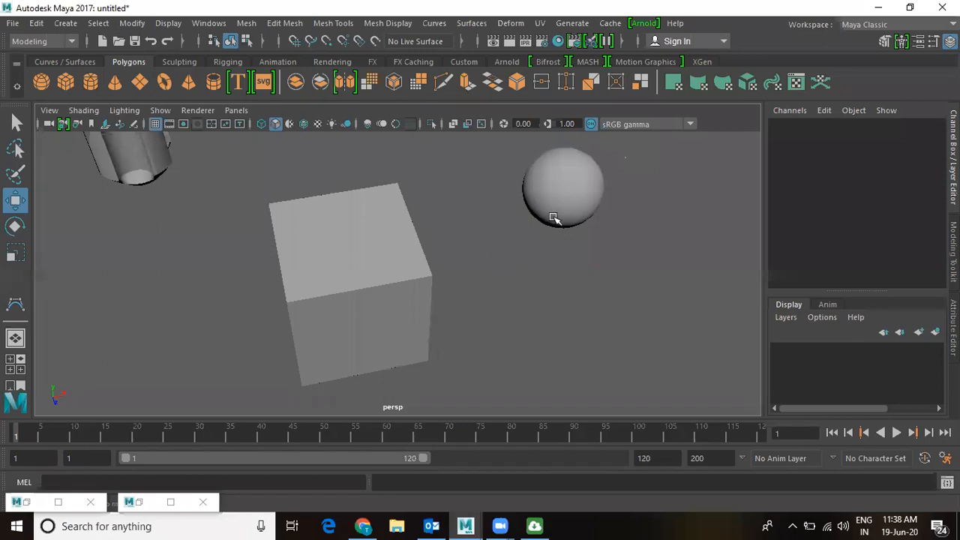
# - Create a polygon cylinder near the sphere, placed about 81.43 along X and 71.48 along Z and scaled uniformly to about 8.14
pyautogui.click(65, 23)
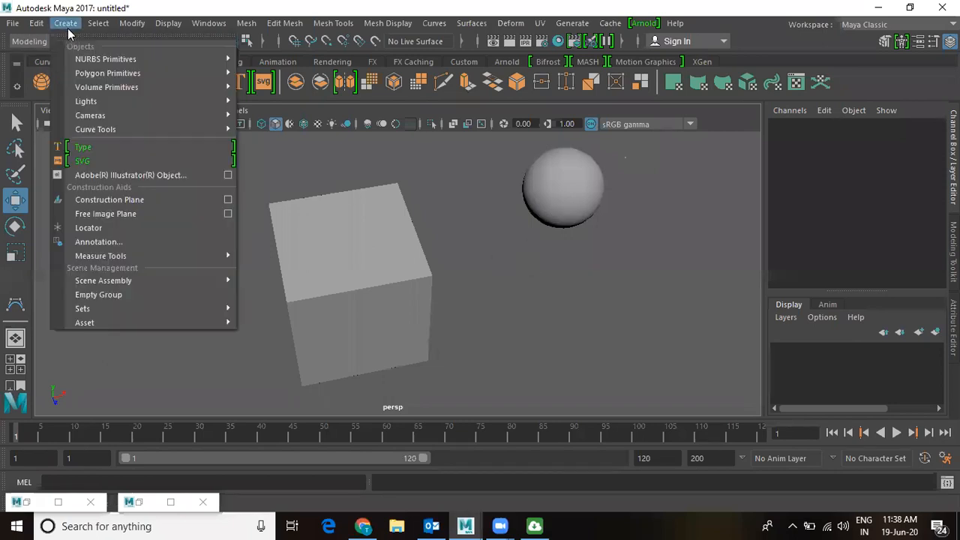
pyautogui.moveTo(86, 73)
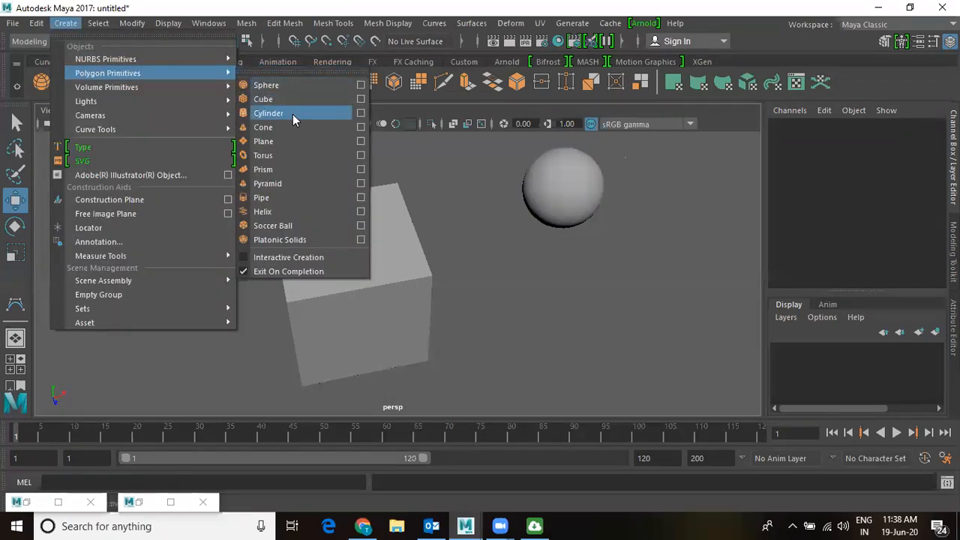
pyautogui.click(270, 113)
pyautogui.scroll(-5, 194, 196)
pyautogui.keyDown('alt'); pyautogui.moveTo(195, 197); pyautogui.dragTo(263, 188); pyautogui.keyUp('alt')
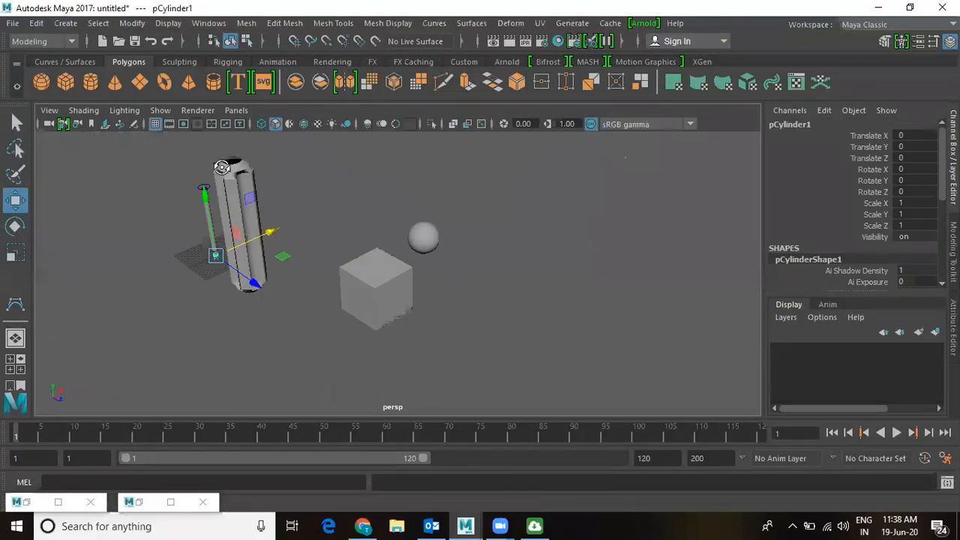
pyautogui.moveTo(253, 282); pyautogui.dragTo(363, 351)
pyautogui.press('r')
pyautogui.moveTo(309, 322); pyautogui.dragTo(539, 272)
pyautogui.press('w')
pyautogui.scroll(2, 623, 390)
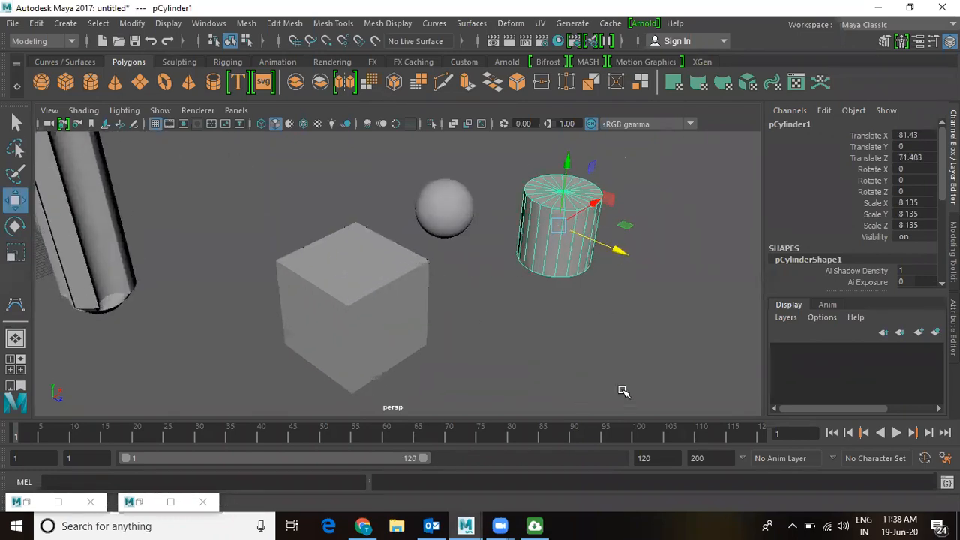
pyautogui.scroll(2, 578, 315)
# - Parent the cylinder to the cube so the cube controls both the sphere and the cylinder
pyautogui.click(513, 300)
pyautogui.click(642, 274)
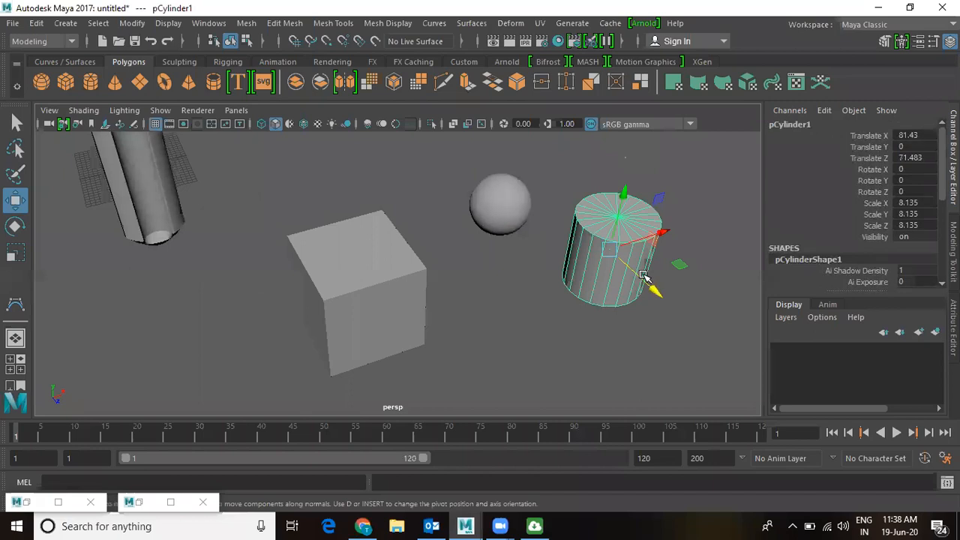
pyautogui.keyDown('shift'); pyautogui.click(411, 281); pyautogui.keyUp('shift')
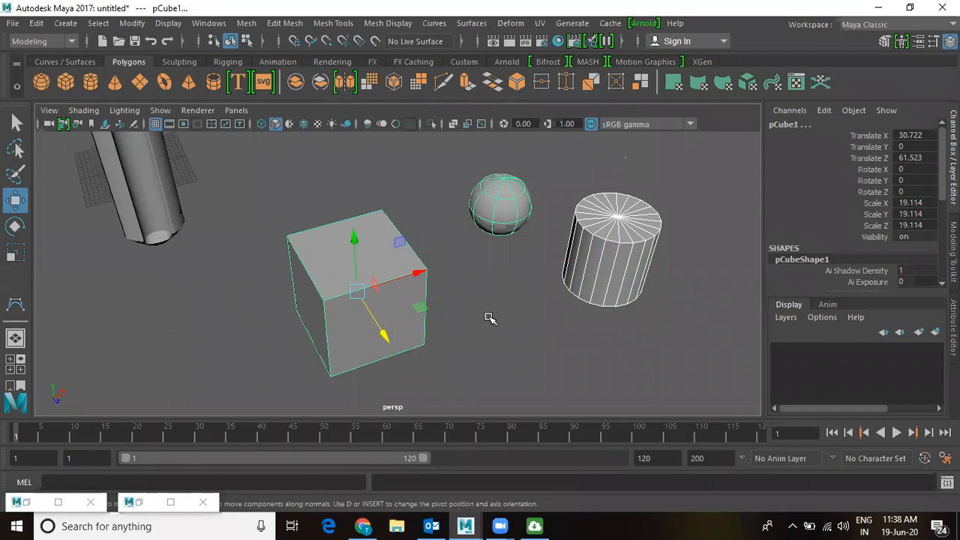
pyautogui.hotkey('ctrl', 'z')
# - Select the cylinder and sphere individually, and move the parent cube to about 33.13 along X
pyautogui.click(553, 289)
pyautogui.click(600, 235)
pyautogui.click(519, 204)
pyautogui.click(605, 222)
pyautogui.click(530, 326)
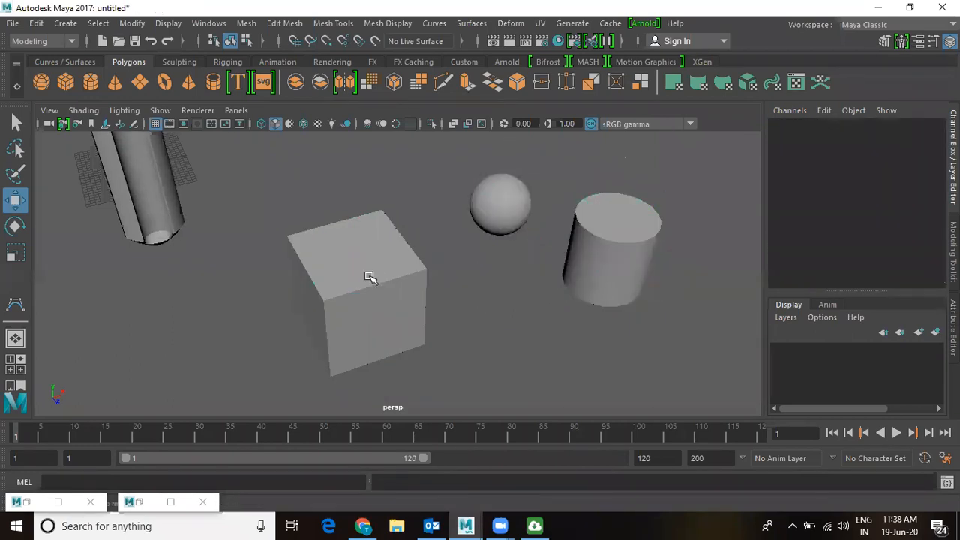
pyautogui.click(369, 277)
pyautogui.moveTo(423, 275); pyautogui.dragTo(441, 302)
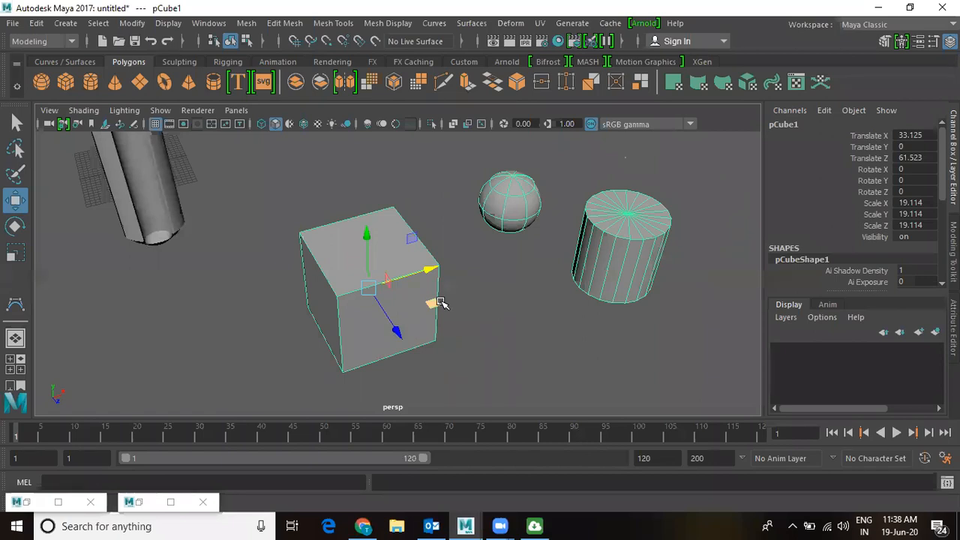
# - Delete the cube together with its child sphere and cylinder
pyautogui.moveTo(351, 174); pyautogui.dragTo(665, 355)
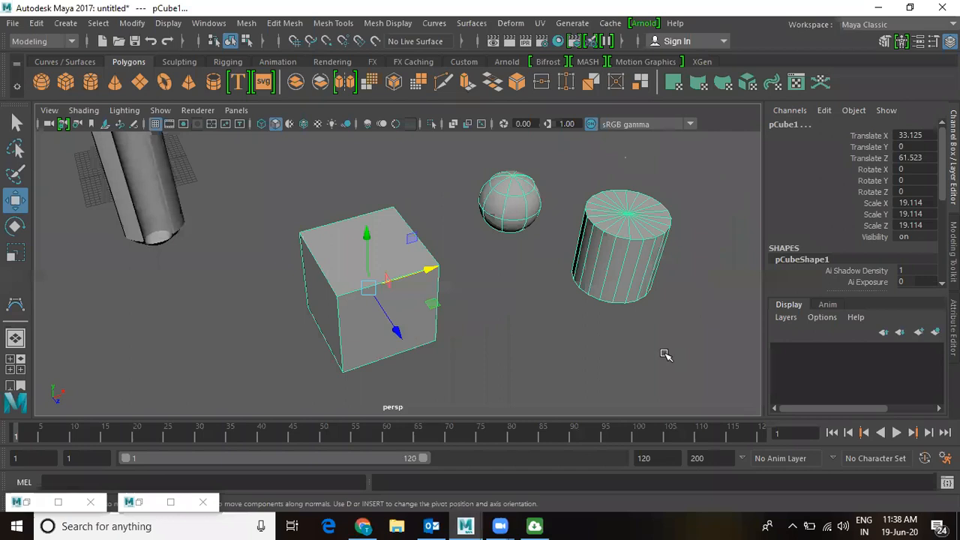
pyautogui.press('Delete')
# - Create a polygon sphere near the handle, placed about 31.1 along X and 56.12 along Z and scaled uniformly to about 12.54
pyautogui.click(67, 23)
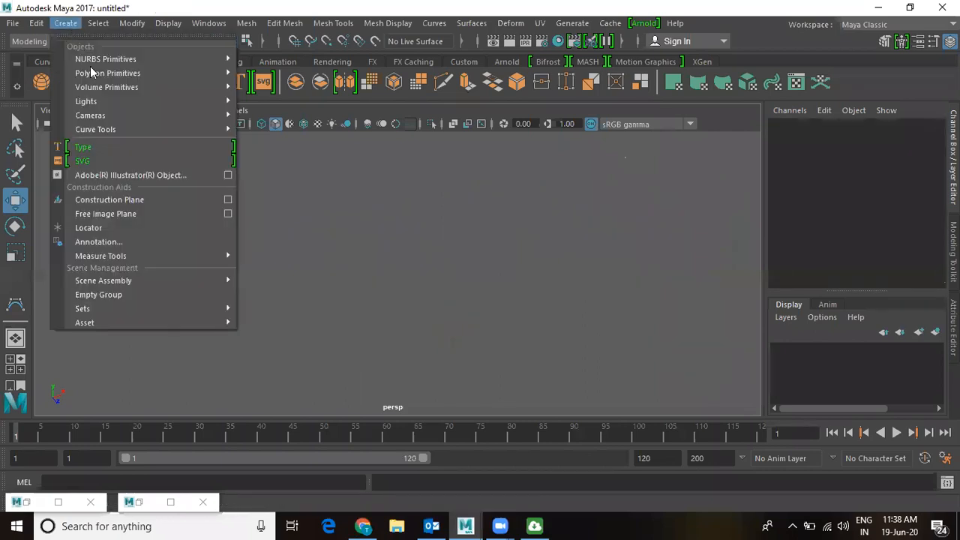
pyautogui.moveTo(91, 73)
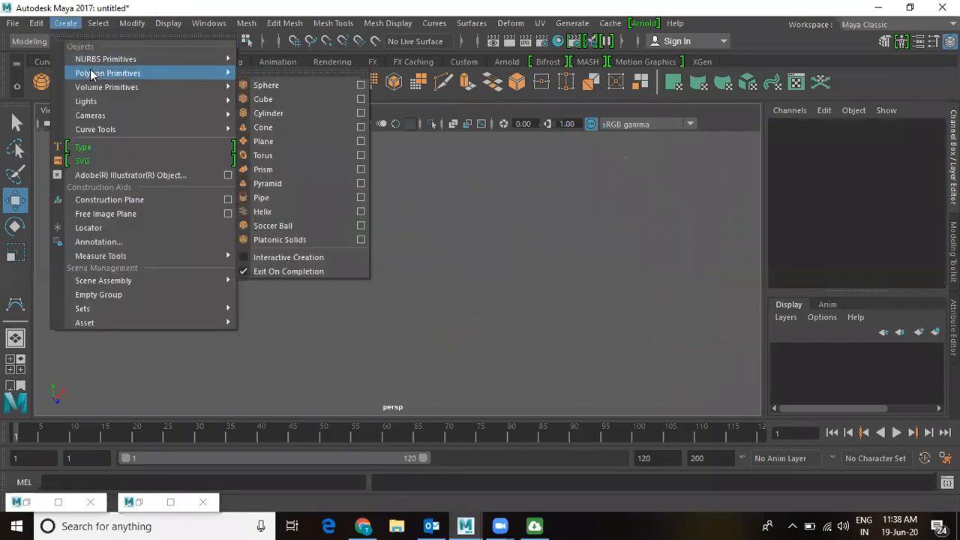
pyautogui.click(264, 85)
pyautogui.moveTo(141, 208); pyautogui.dragTo(266, 351)
pyautogui.press('r')
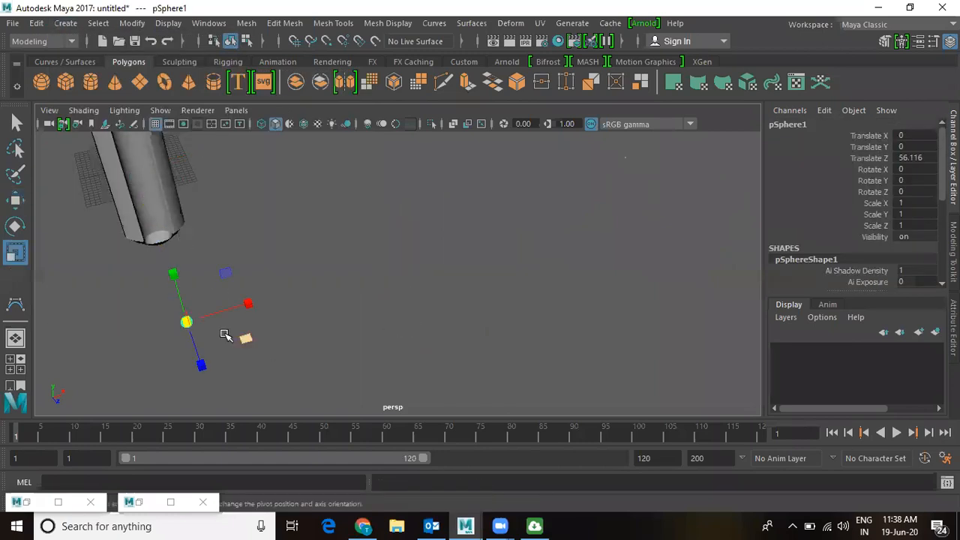
pyautogui.moveTo(184, 322); pyautogui.dragTo(494, 302)
pyautogui.press('w')
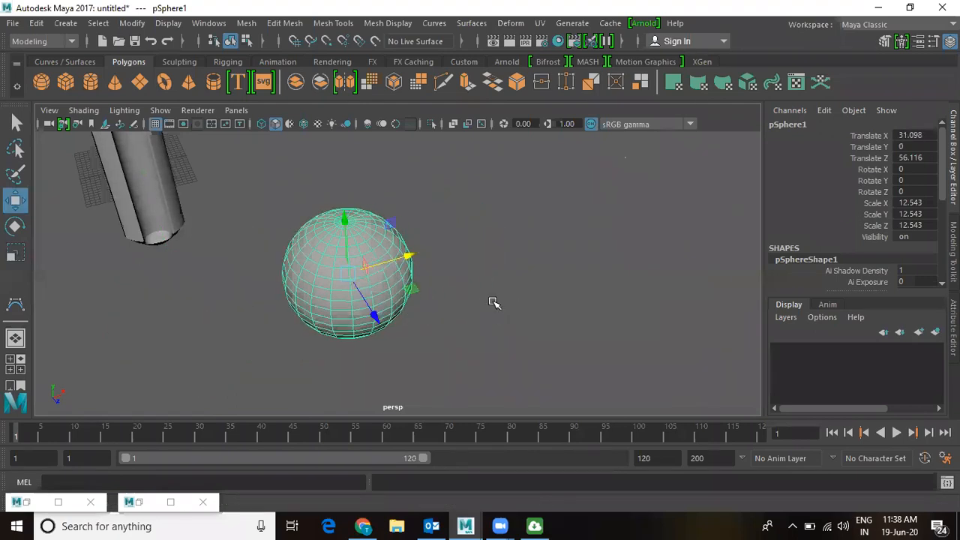
# - Duplicate the sphere, move the copy to about 67.45 along X, and scale it uniformly to about 7.87
pyautogui.hotkey('ctrl', 'd')
pyautogui.moveTo(406, 257); pyautogui.dragTo(480, 246)
pyautogui.press('r')
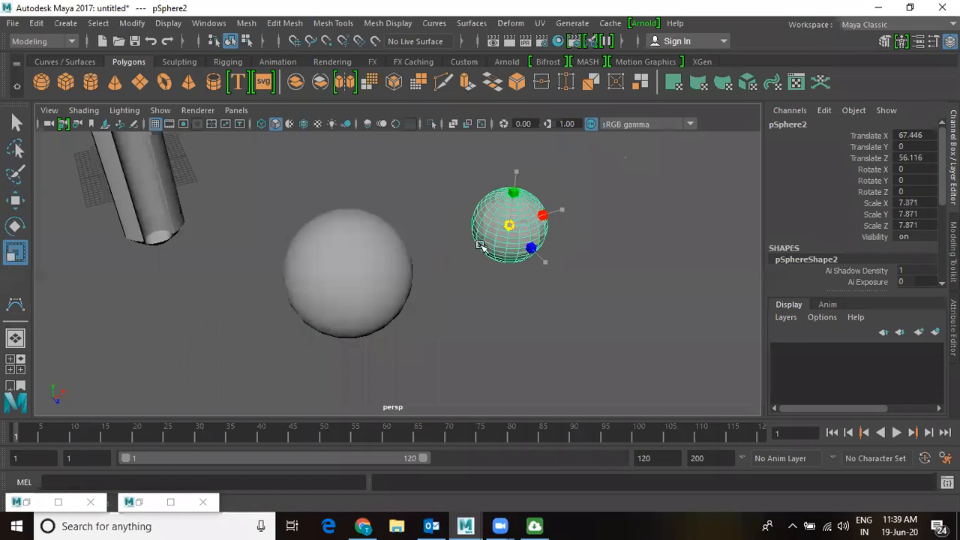
# - Duplicate the medium sphere, move the copy to about 103.19 along X, and scale it uniformly to about 3.30
pyautogui.press('w')
pyautogui.hotkey('ctrl', 'd')
pyautogui.moveTo(564, 212); pyautogui.dragTo(610, 200)
pyautogui.press('r')
pyautogui.click(647, 290)
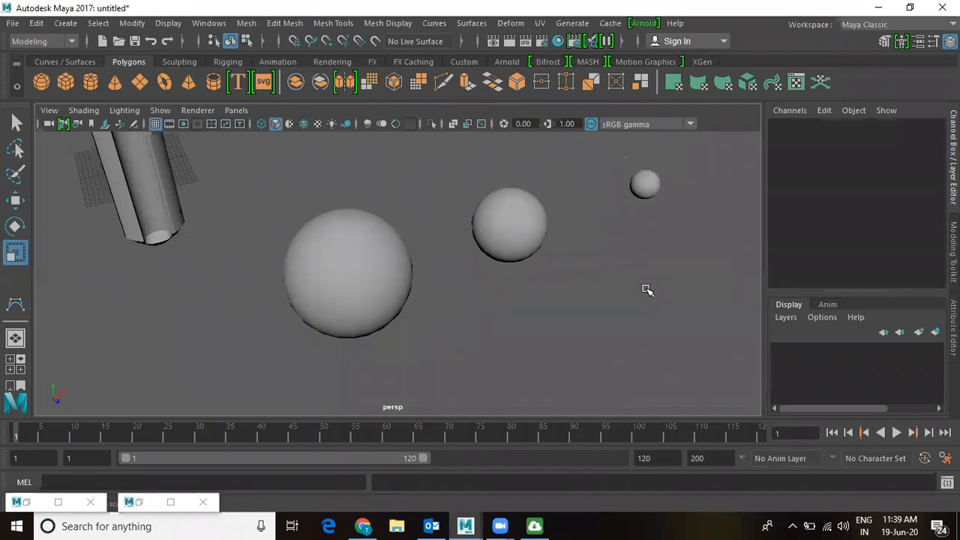
pyautogui.keyDown('alt'); pyautogui.moveTo(624, 272); pyautogui.dragTo(576, 294); pyautogui.keyUp('alt')
pyautogui.keyDown('alt'); pyautogui.moveTo(499, 252); pyautogui.dragTo(530, 288, button='right'); pyautogui.keyUp('alt')
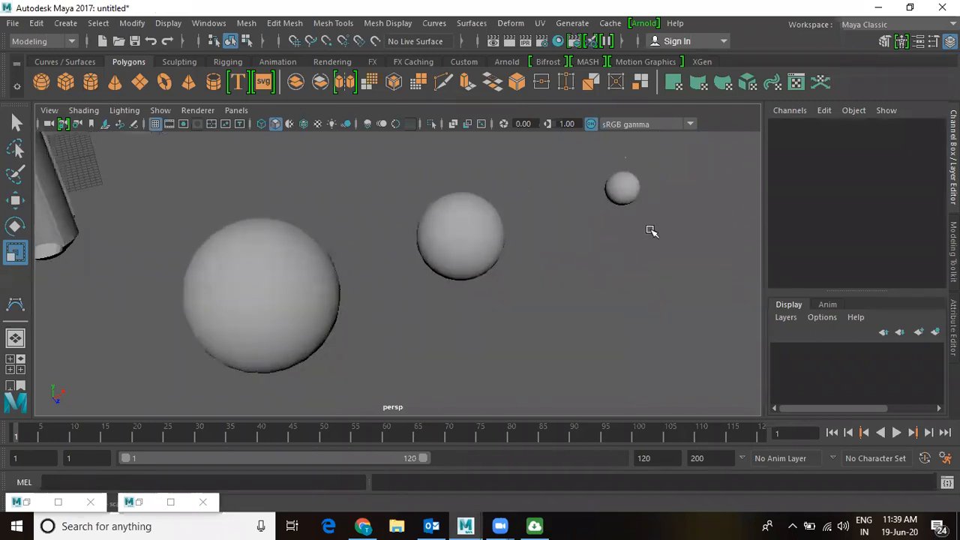
# - Parent the smallest sphere to the medium sphere
pyautogui.click(634, 192)
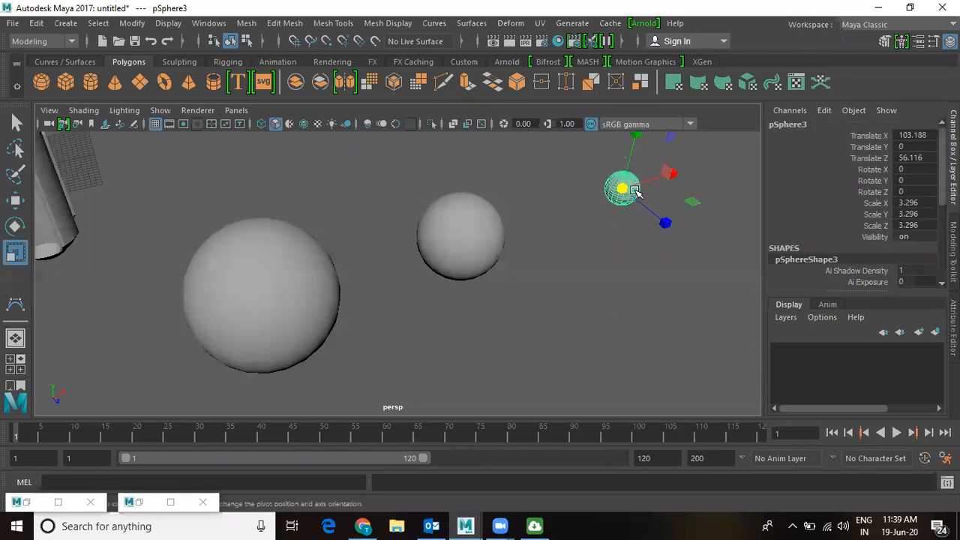
pyautogui.click(470, 220)
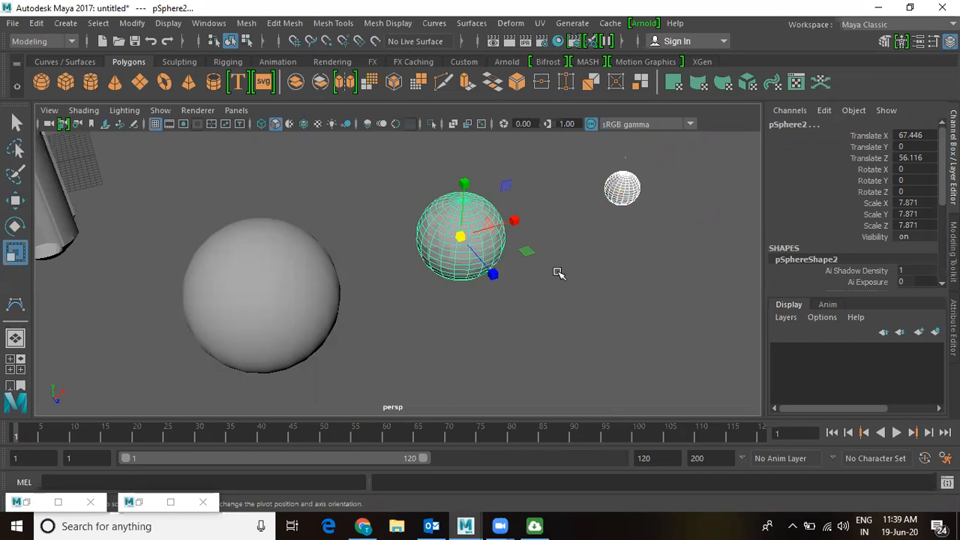
pyautogui.press('p')
pyautogui.click(544, 272)
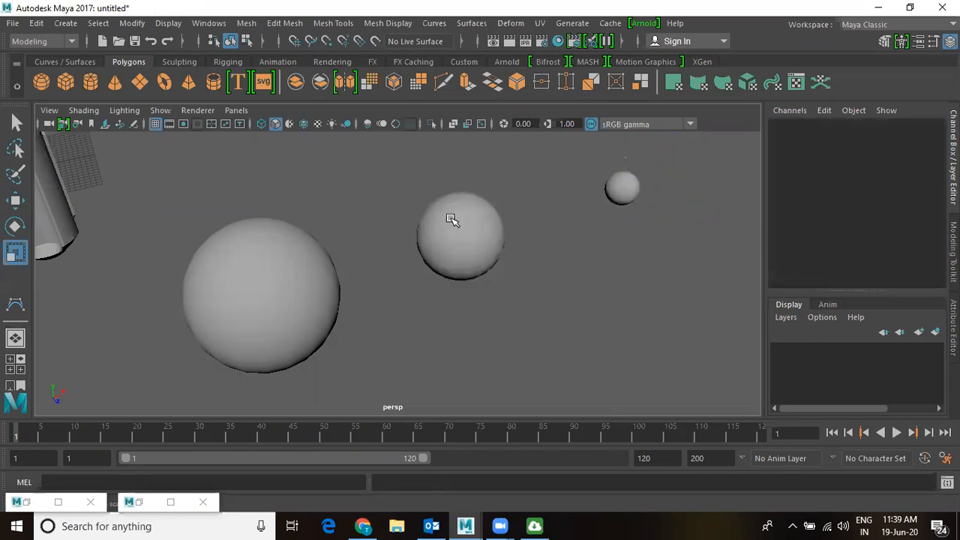
# - Parent the medium sphere, with its child, to the largest sphere
pyautogui.click(450, 217)
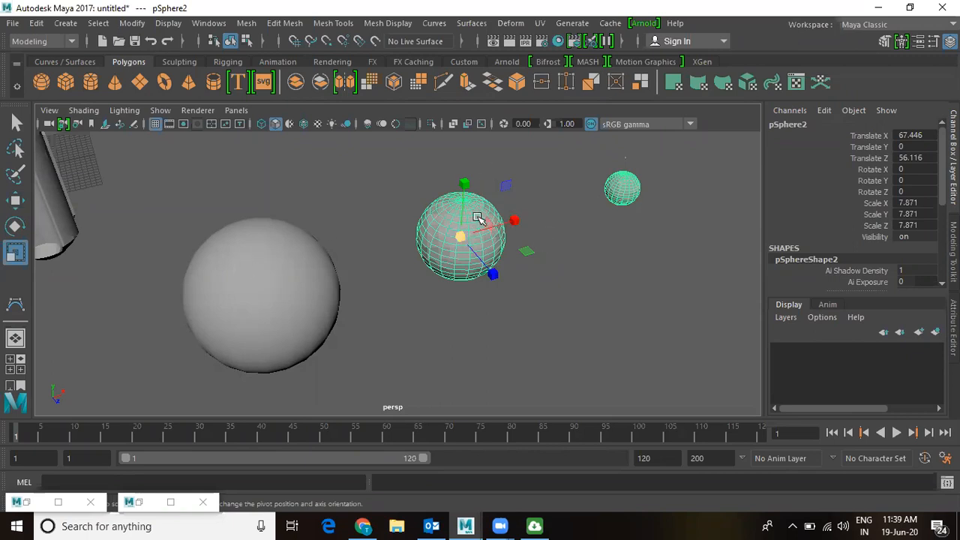
pyautogui.click(299, 260)
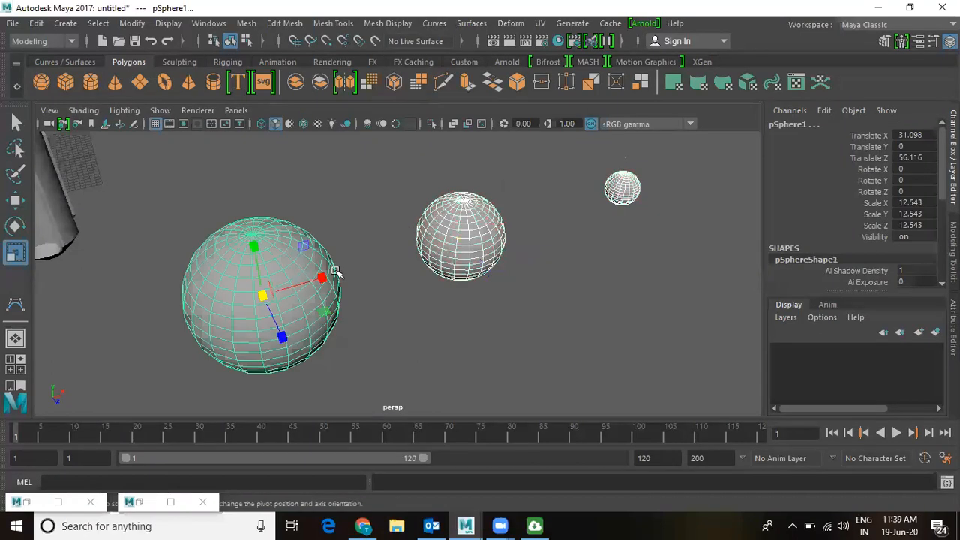
pyautogui.press('p')
pyautogui.click(345, 290)
# - Move the largest sphere with its hierarchy back and forth along X, ending at about 36.07
pyautogui.click(298, 283)
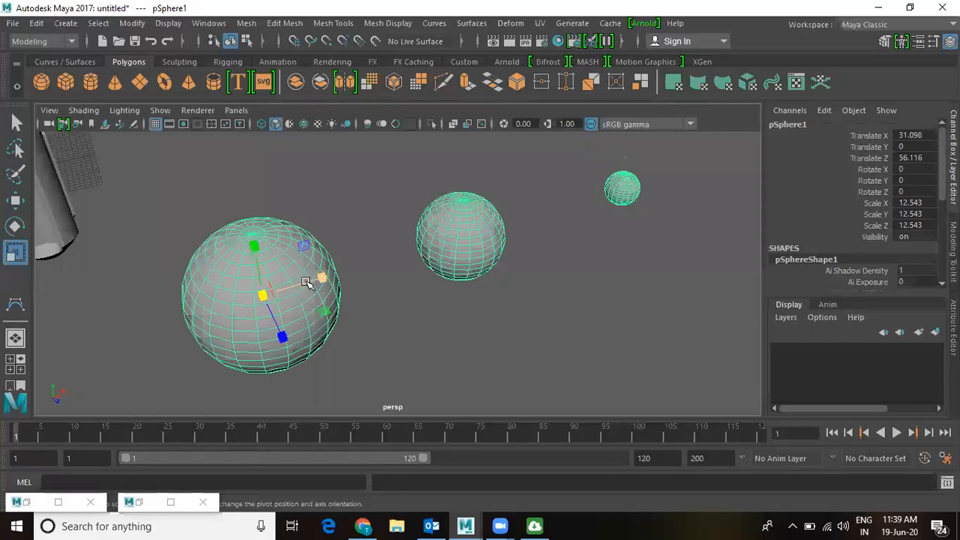
pyautogui.press('w')
pyautogui.moveTo(321, 278); pyautogui.dragTo(486, 251)
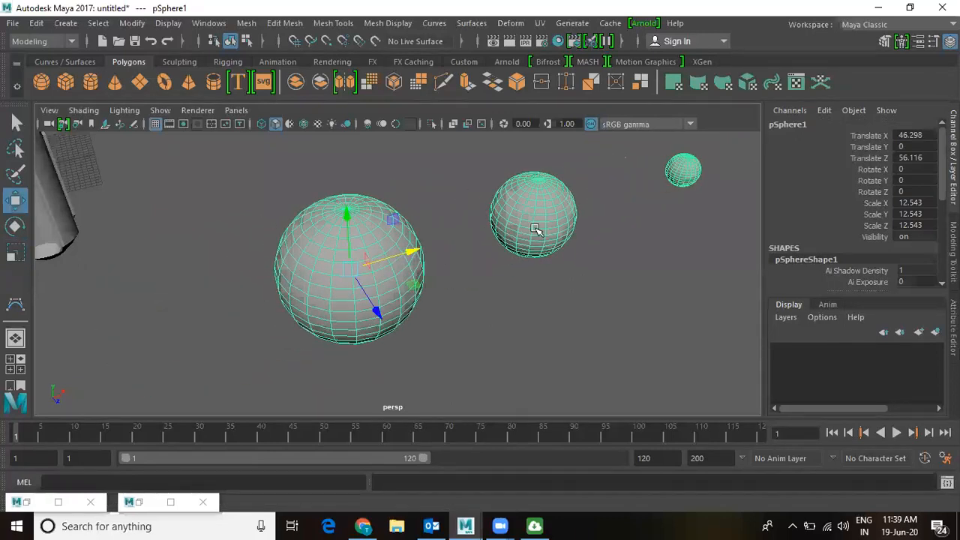
pyautogui.moveTo(417, 255); pyautogui.dragTo(248, 296)
# - Move the medium sphere to about 2.98 along X and the smallest sphere to about 4.40 along X
pyautogui.click(499, 236)
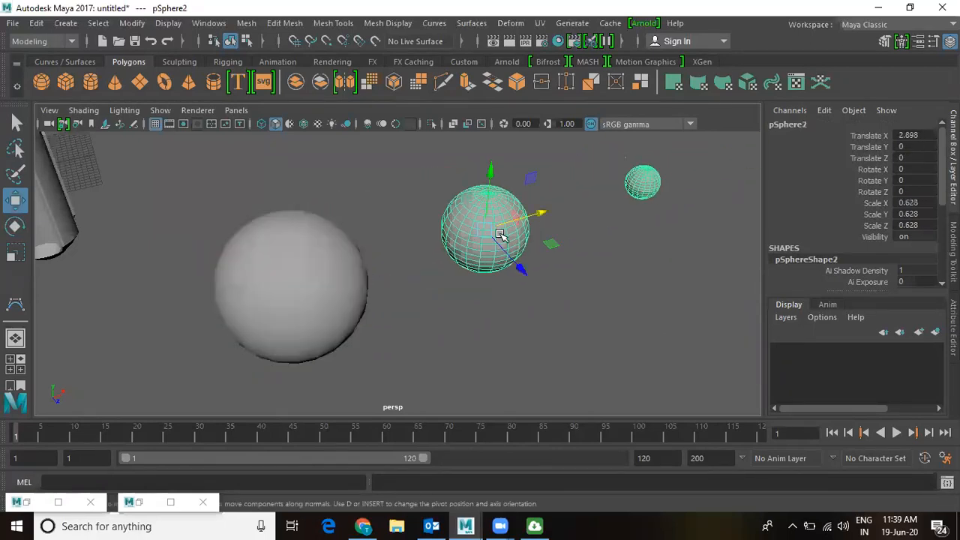
pyautogui.moveTo(540, 212)
pyautogui.mouseDown()
pyautogui.moveTo(568, 207)
pyautogui.moveTo(525, 227)
pyautogui.moveTo(563, 219)
pyautogui.moveTo(547, 225)
pyautogui.mouseUp()
pyautogui.click(644, 183)
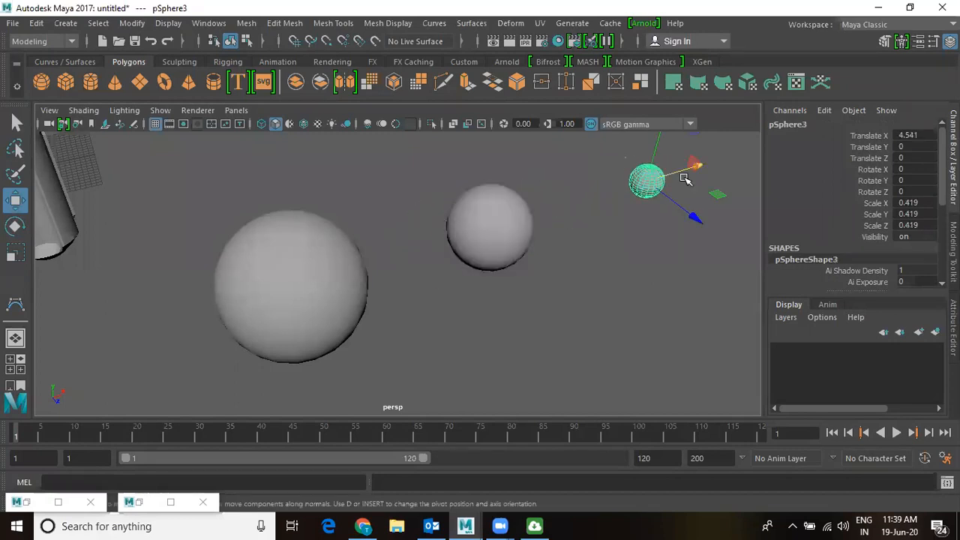
pyautogui.keyDown('alt'); pyautogui.moveTo(708, 193); pyautogui.dragTo(691, 192); pyautogui.keyUp('alt')
pyautogui.keyDown('alt'); pyautogui.moveTo(691, 192); pyautogui.dragTo(573, 211, button='middle'); pyautogui.keyUp('alt')
pyautogui.moveTo(603, 198)
pyautogui.mouseDown()
pyautogui.moveTo(701, 182)
pyautogui.moveTo(559, 218)
pyautogui.moveTo(662, 202)
pyautogui.moveTo(590, 216)
pyautogui.moveTo(603, 215)
pyautogui.mouseUp()
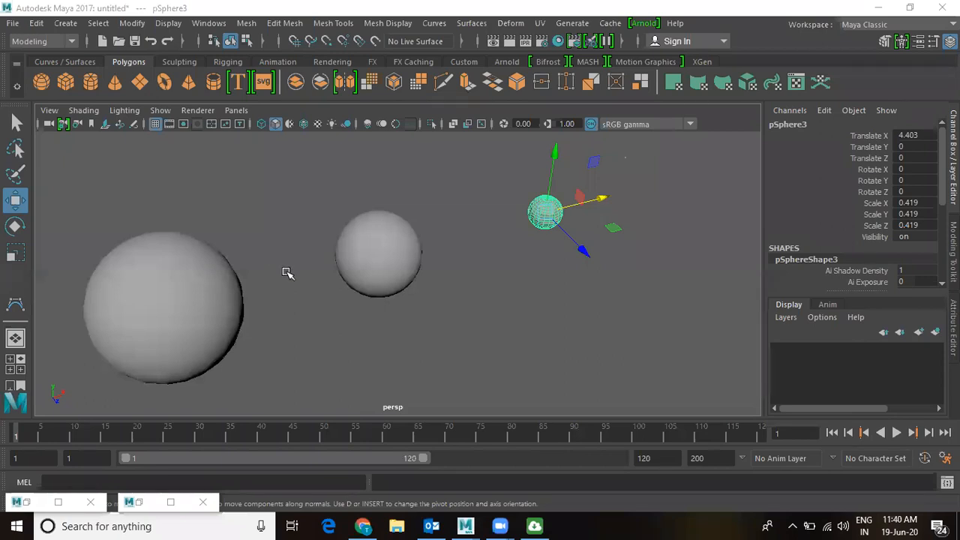
# - Select the medium, largest and smallest spheres in turn to examine which spheres each one controls
pyautogui.click(384, 247)
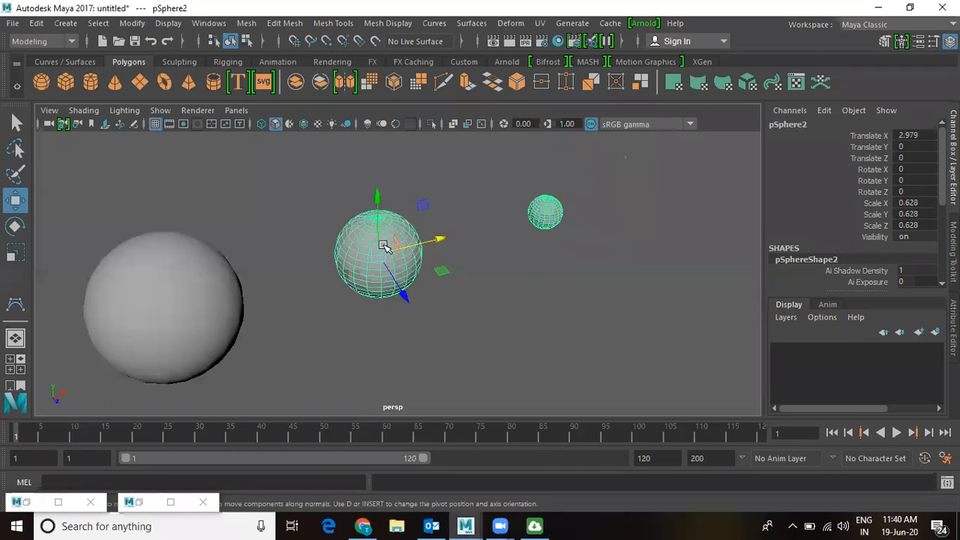
pyautogui.keyDown('shift'); pyautogui.click(203, 279); pyautogui.keyUp('shift')
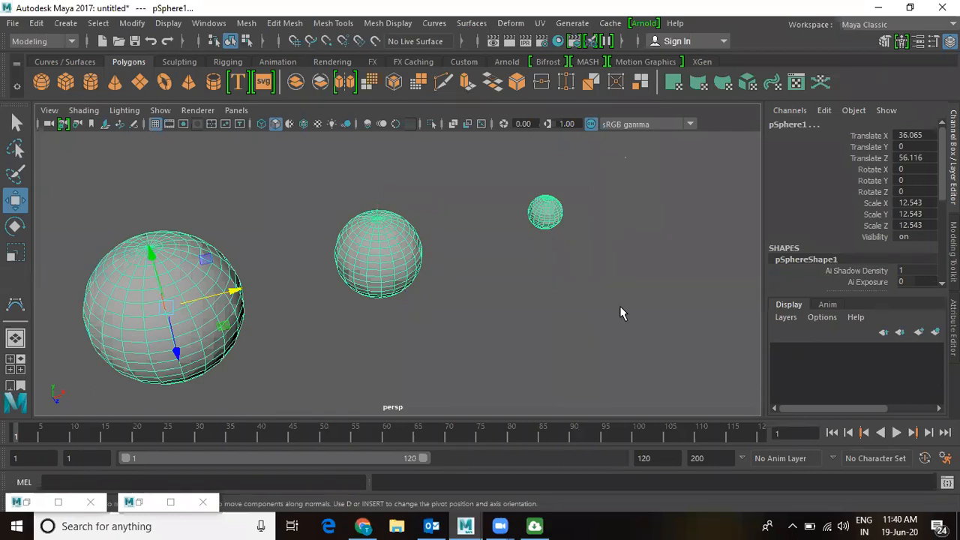
pyautogui.click(495, 259)
pyautogui.click(413, 250)
pyautogui.click(534, 220)
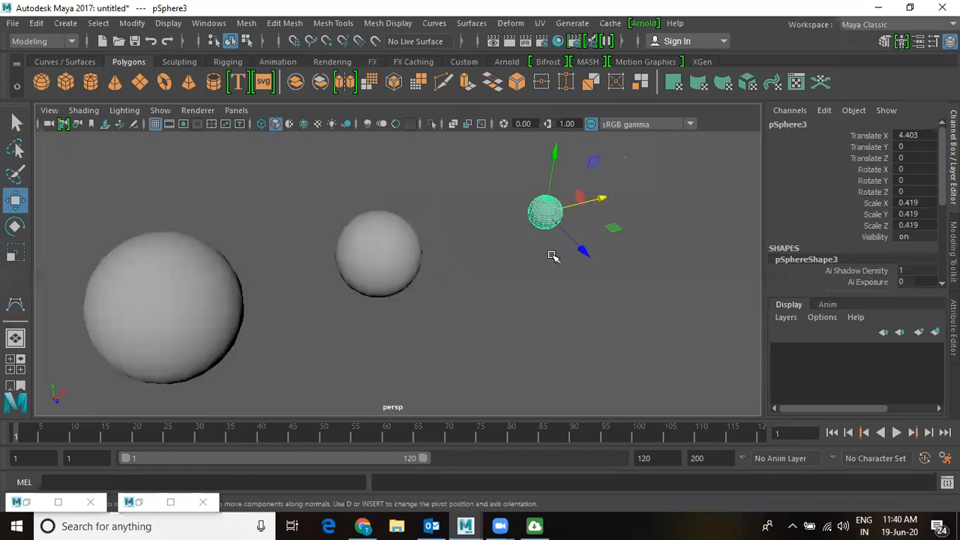
pyautogui.click(562, 302)
# - Delete all three linked spheres, leaving the screwdriver handle in the scene
pyautogui.keyDown('alt'); pyautogui.moveTo(454, 296); pyautogui.dragTo(379, 290); pyautogui.keyUp('alt')
pyautogui.moveTo(460, 180); pyautogui.dragTo(303, 317)
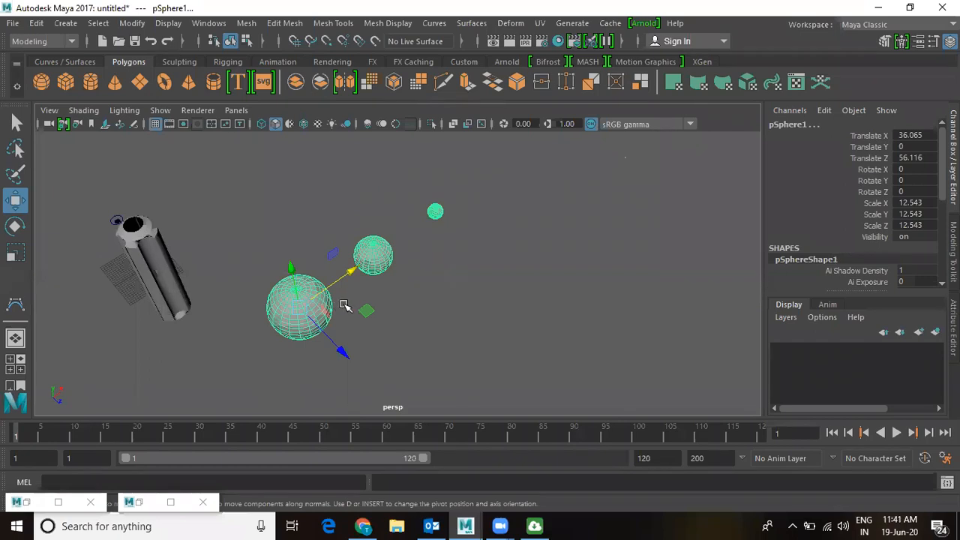
pyautogui.press('Delete')
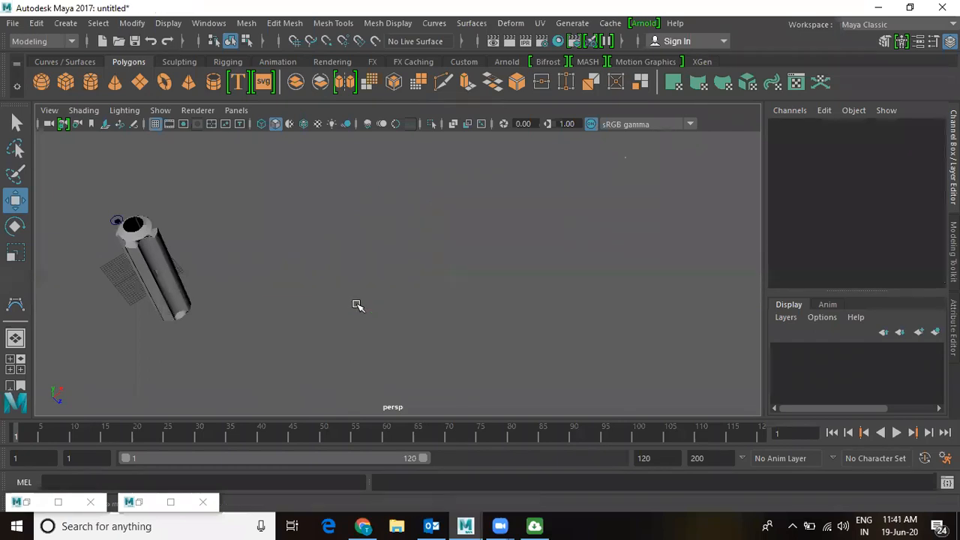
# - Create a polygon sphere near the handle, placed about 88.75 along X and 47.84 along Z and scaled uniformly to about 16.46
pyautogui.click(66, 23)
pyautogui.moveTo(94, 73)
pyautogui.click(279, 89)
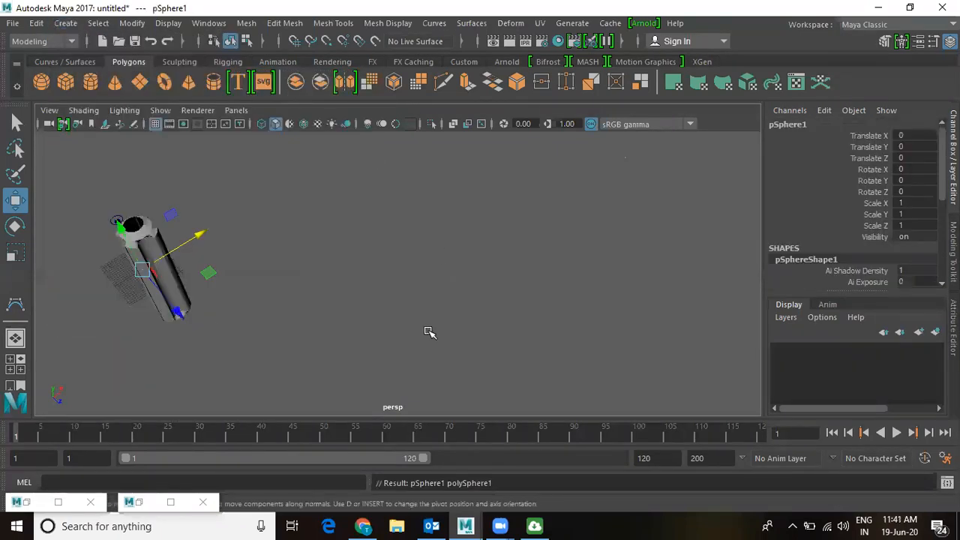
pyautogui.moveTo(168, 301); pyautogui.dragTo(311, 345)
pyautogui.press('r')
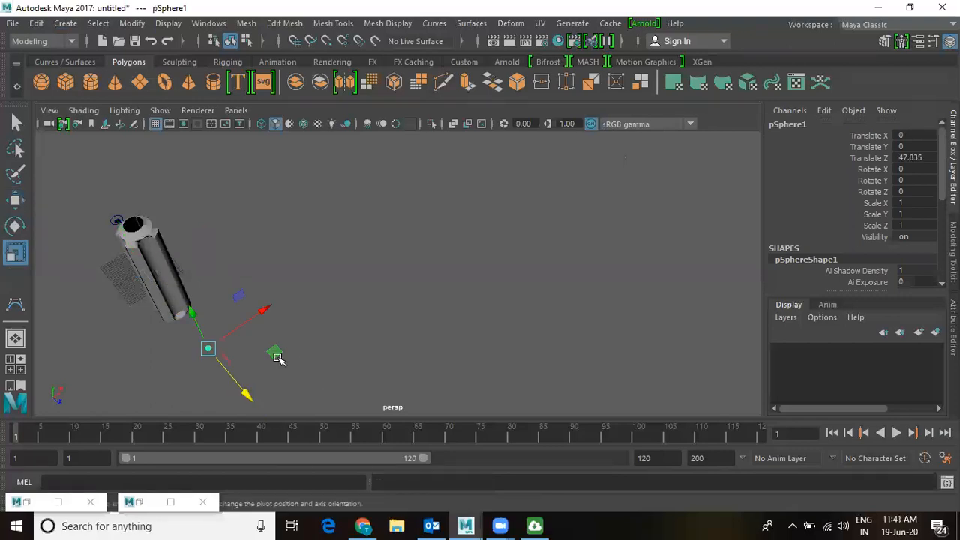
pyautogui.moveTo(229, 338); pyautogui.dragTo(425, 322)
pyautogui.press('w')
pyautogui.keyDown('alt'); pyautogui.moveTo(424, 322); pyautogui.dragTo(375, 373, button='middle'); pyautogui.keyUp('alt')
pyautogui.keyDown('alt'); pyautogui.moveTo(375, 372); pyautogui.dragTo(487, 293, button='right'); pyautogui.keyUp('alt')
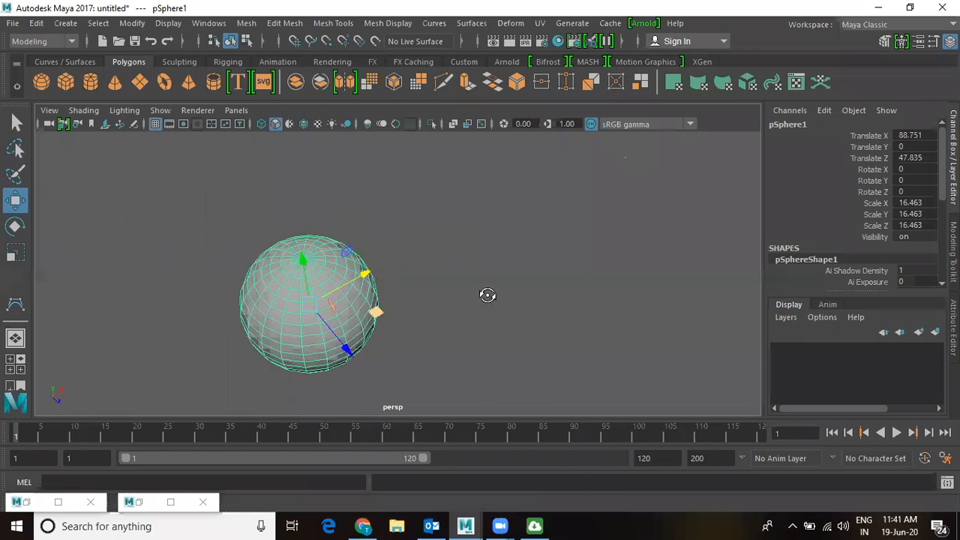
# - Duplicate the large sphere, move the copy to about 144.40 along X, and scale it uniformly to about 7.37
pyautogui.hotkey('ctrl', 'd')
pyautogui.moveTo(365, 273); pyautogui.dragTo(530, 229)
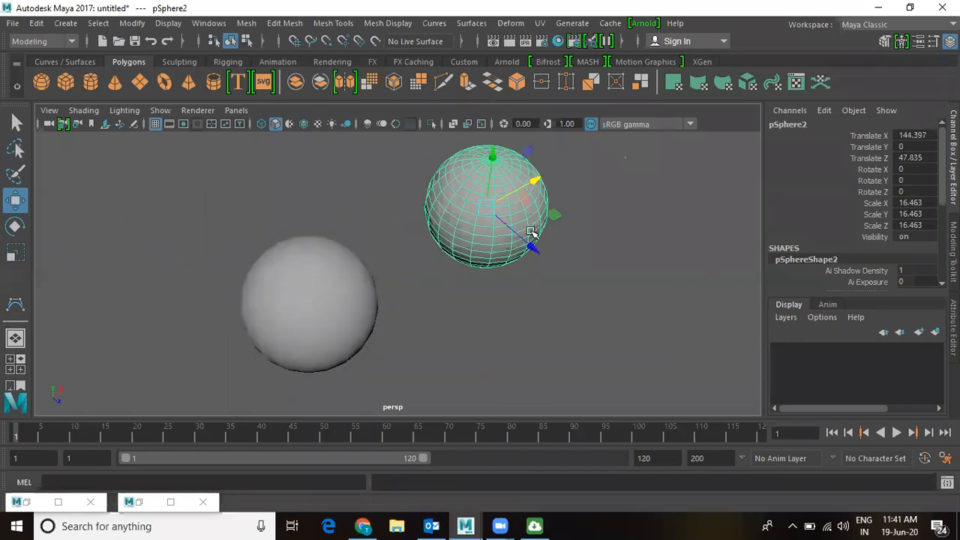
pyautogui.press('r')
pyautogui.moveTo(485, 208); pyautogui.dragTo(431, 231)
# - Duplicate the small sphere and move the copy to about 78.72 along Z
pyautogui.press('w')
pyautogui.hotkey('ctrl', 'd')
pyautogui.moveTo(529, 243); pyautogui.dragTo(614, 322)
pyautogui.click(649, 317)
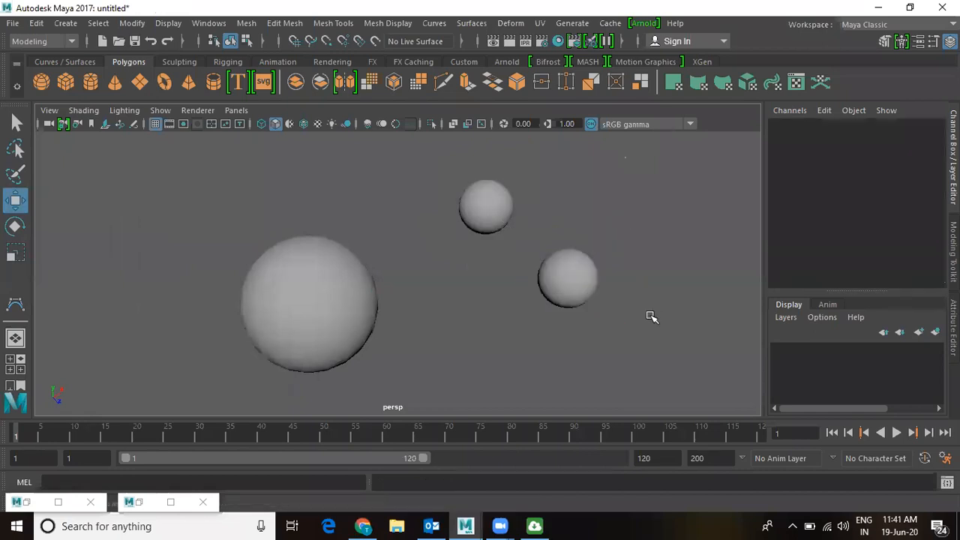
# - Parent both small spheres to the large sphere
pyautogui.click(493, 199)
pyautogui.keyDown('shift'); pyautogui.click(576, 294); pyautogui.keyUp('shift')
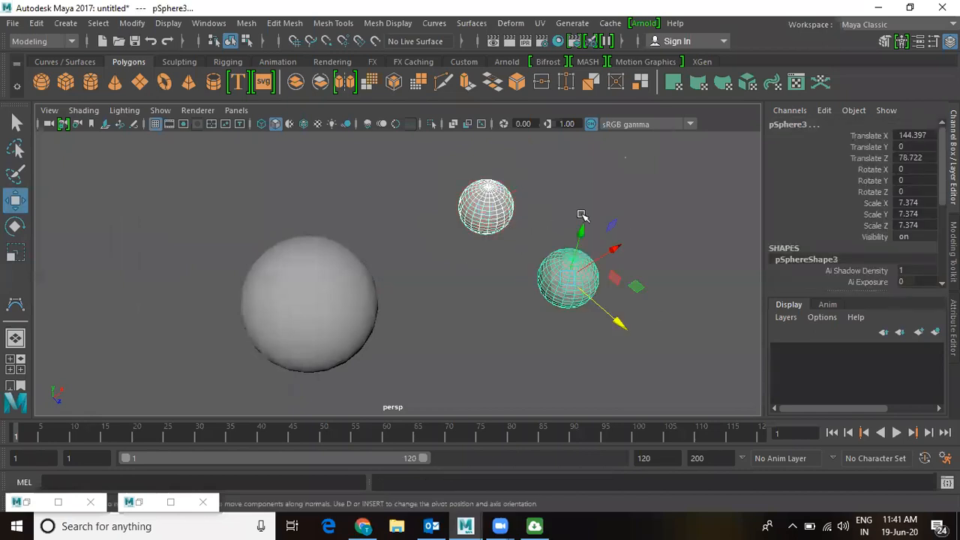
pyautogui.click(322, 269)
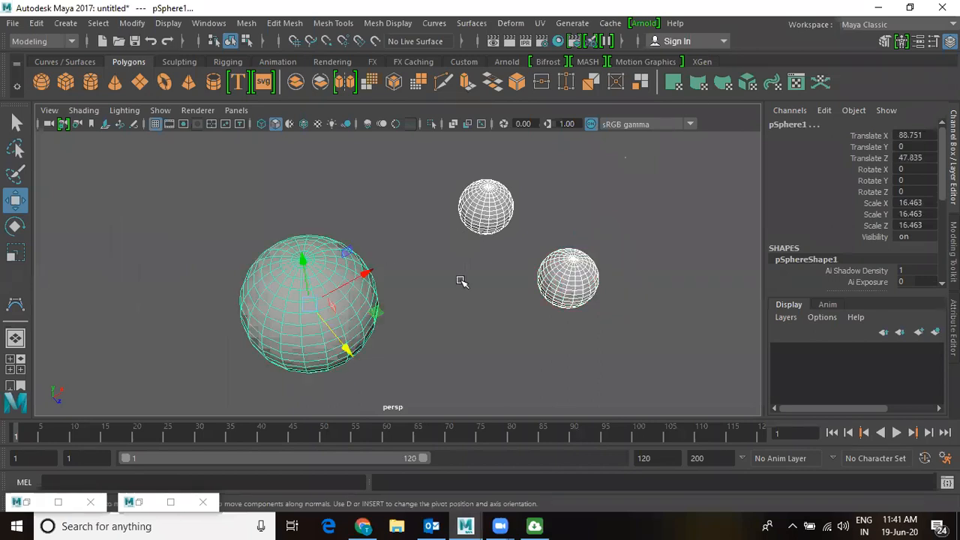
pyautogui.press('p')
# - Nudge the two child spheres to about -0.025 along Y, and move the parent sphere to about 80.71 along X
pyautogui.moveTo(582, 229); pyautogui.dragTo(582, 231)
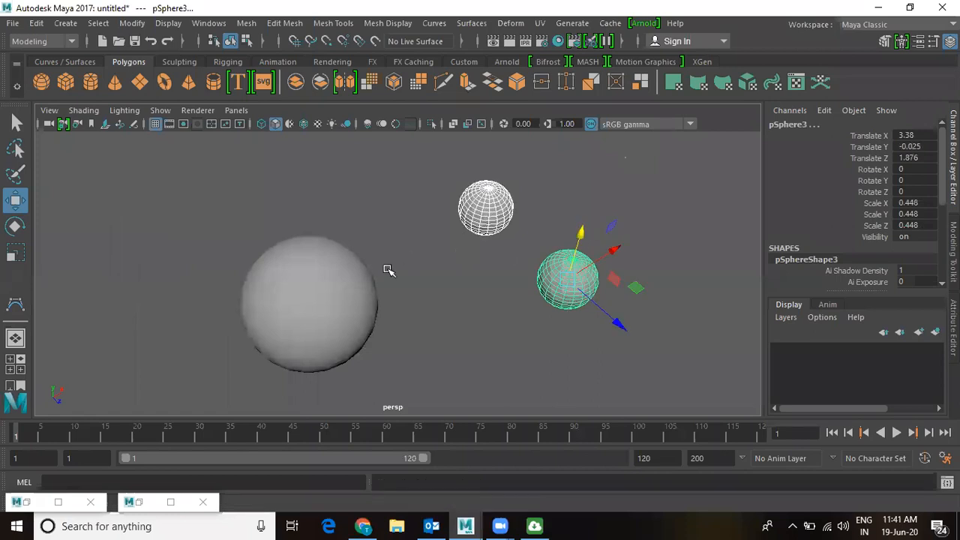
pyautogui.click(354, 284)
pyautogui.moveTo(373, 274); pyautogui.dragTo(343, 294)
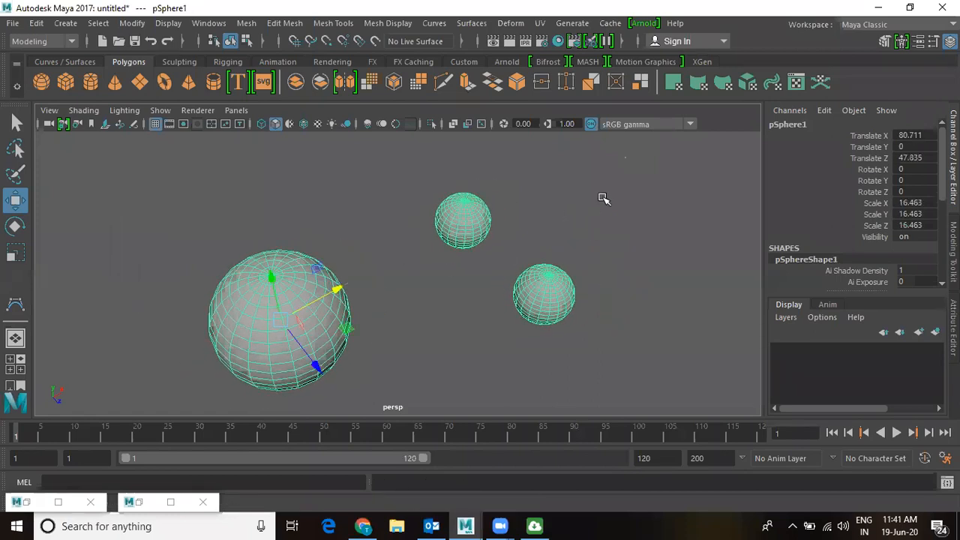
pyautogui.click(603, 199)
# - Create two smaller duplicates of the upper child sphere and place them side by side beyond it
pyautogui.click(480, 212)
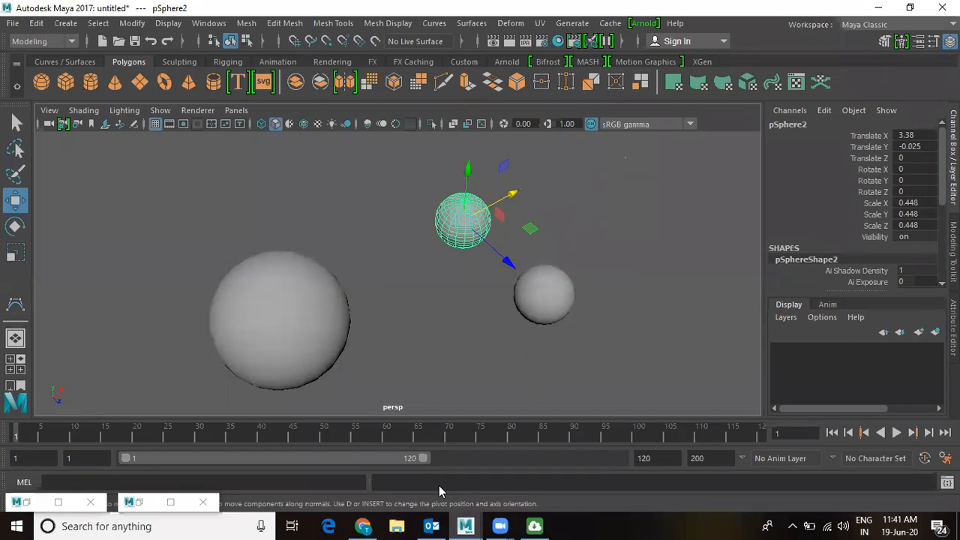
pyautogui.click(320, 293)
pyautogui.click(474, 226)
pyautogui.hotkey('ctrl', 'd')
pyautogui.moveTo(510, 196); pyautogui.dragTo(615, 220)
pyautogui.press('r')
pyautogui.press('w')
pyautogui.hotkey('ctrl', 'd')
# - Parent the two smallest spheres to the upper child sphere
pyautogui.keyDown('shift'); pyautogui.click(517, 148); pyautogui.keyUp('shift')
pyautogui.click(478, 219)
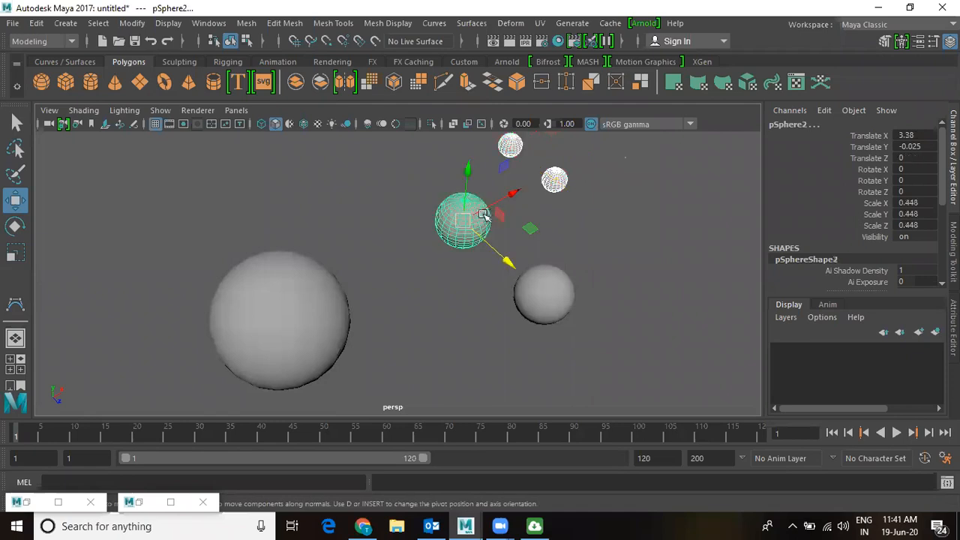
pyautogui.press('p')
pyautogui.click(499, 223)
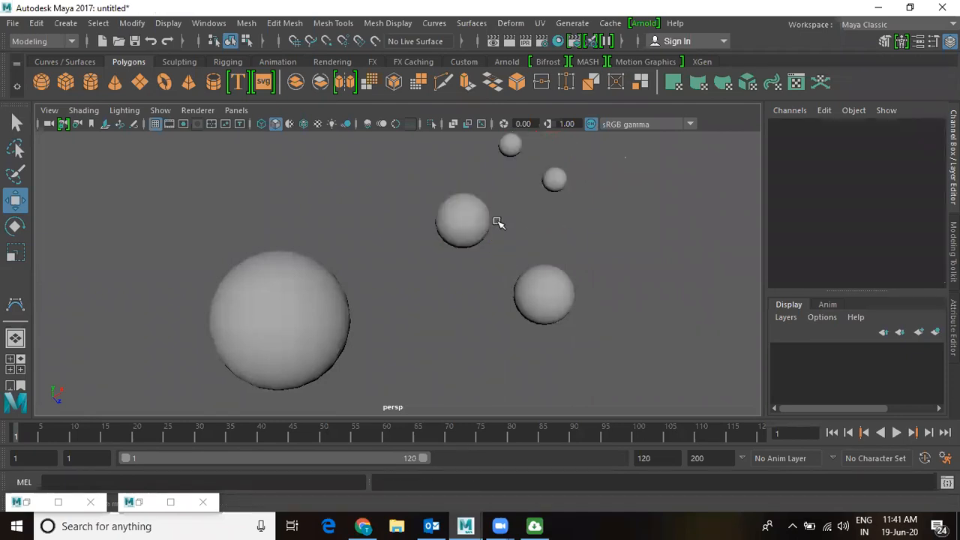
# - Duplicate the lower child sphere about 5.31 along X, scaled to about 0.255 and stretched to about 0.485 in Z
pyautogui.click(470, 222)
pyautogui.click(604, 221)
pyautogui.click(568, 295)
pyautogui.hotkey('ctrl', 'd')
pyautogui.moveTo(594, 271); pyautogui.dragTo(607, 250)
pyautogui.press('r')
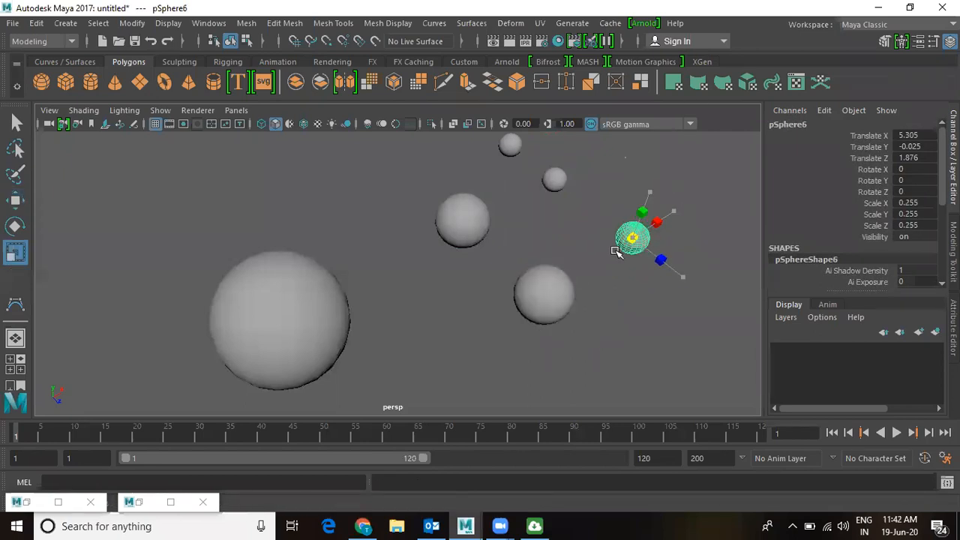
pyautogui.moveTo(682, 276); pyautogui.dragTo(741, 301)
pyautogui.press('w')
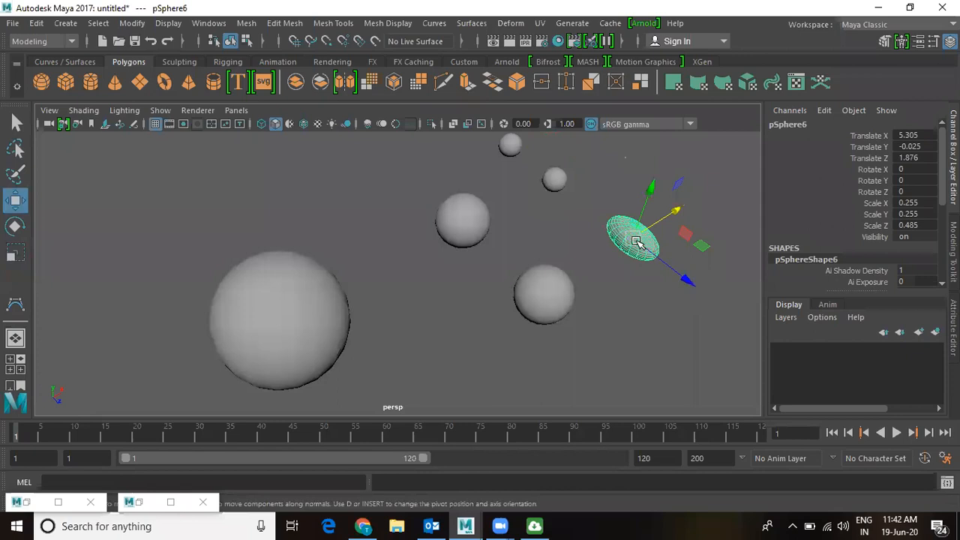
# - Shrink the stretched sphere and make a duplicate of it offset along Z
pyautogui.press('r')
pyautogui.moveTo(615, 241); pyautogui.dragTo(611, 242)
pyautogui.press('w')
pyautogui.moveTo(675, 274); pyautogui.dragTo(733, 312)
pyautogui.hotkey('ctrl', 'd')
# - Parent the two stretched spheres to the lower child sphere
pyautogui.keyDown('shift'); pyautogui.click(615, 228); pyautogui.keyUp('shift')
pyautogui.keyDown('shift'); pyautogui.click(529, 302); pyautogui.keyUp('shift')
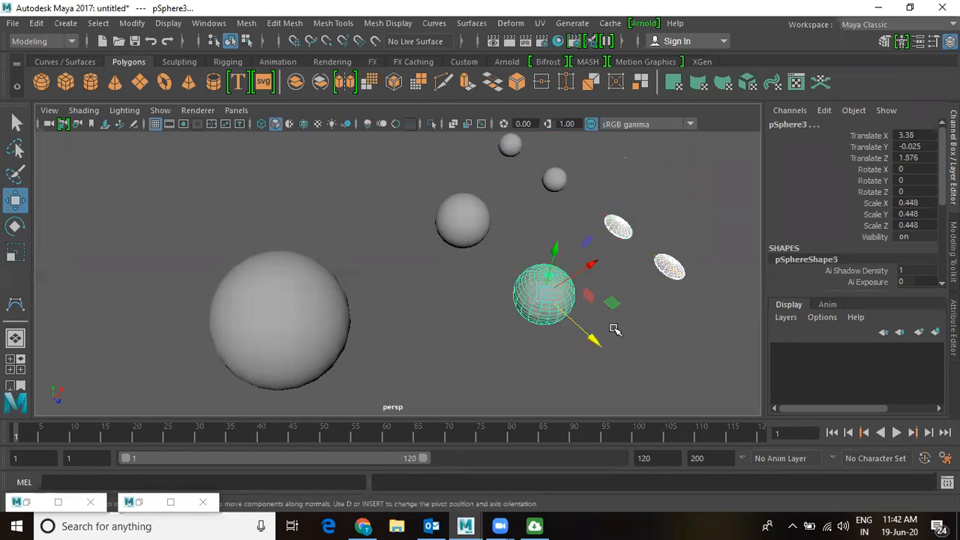
pyautogui.press('p')
pyautogui.click(644, 321)
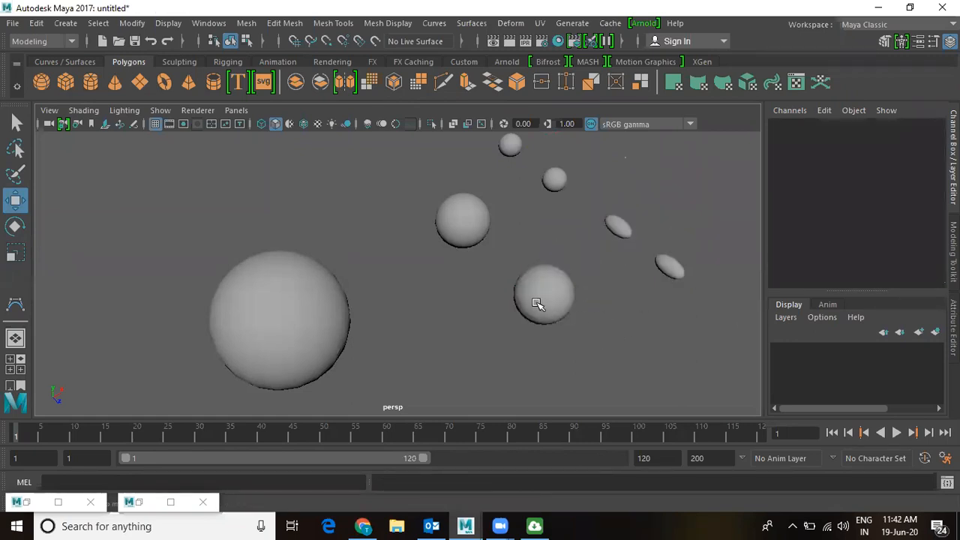
# - Rotate the largest sphere with its whole hierarchy to about -0.61 degrees around Y
pyautogui.click(317, 338)
pyautogui.press('e')
pyautogui.moveTo(289, 368)
pyautogui.mouseDown()
pyautogui.moveTo(325, 365)
pyautogui.moveTo(246, 365)
pyautogui.moveTo(289, 360)
pyautogui.mouseUp()
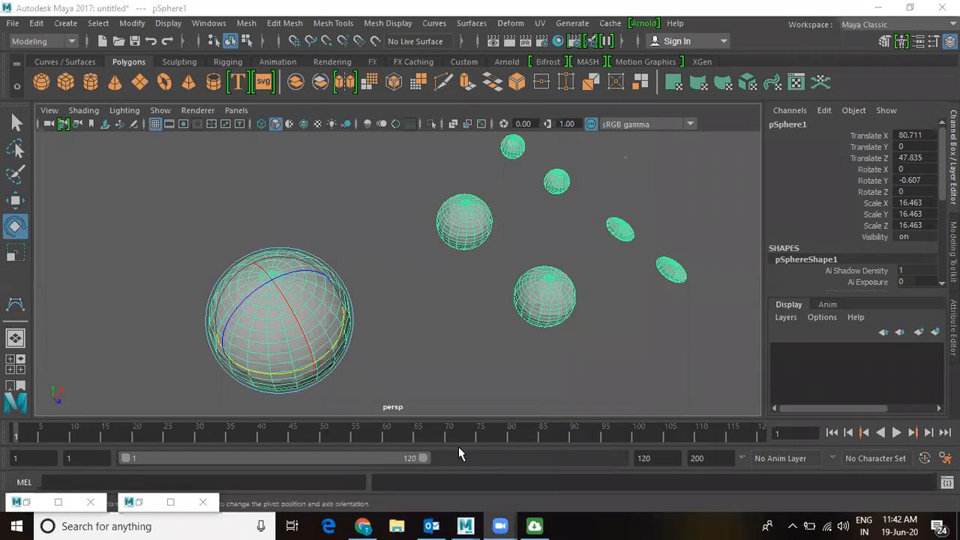
# - Unparent the upper child sphere, along with its two small child spheres, from the largest sphere
pyautogui.click(469, 221)
pyautogui.rightClick(471, 219)
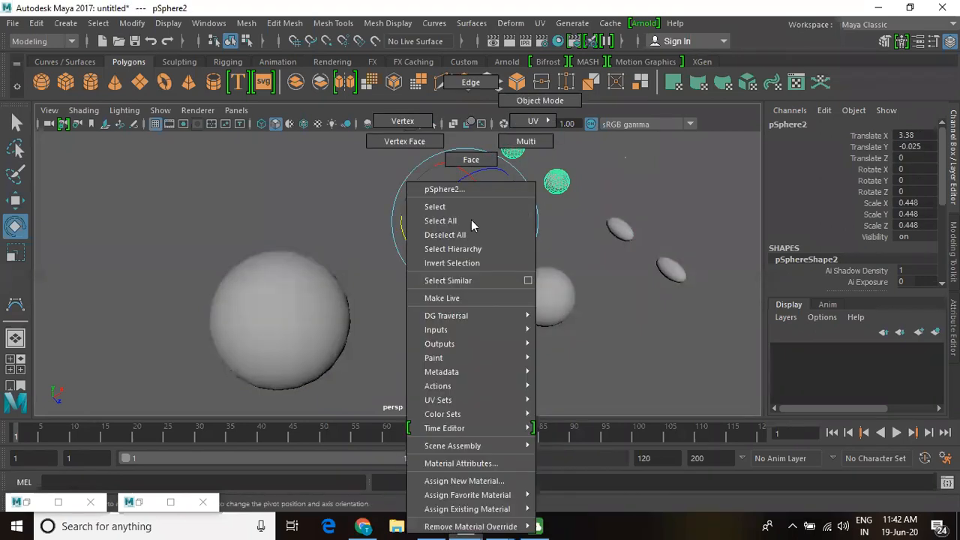
pyautogui.moveTo(478, 386)
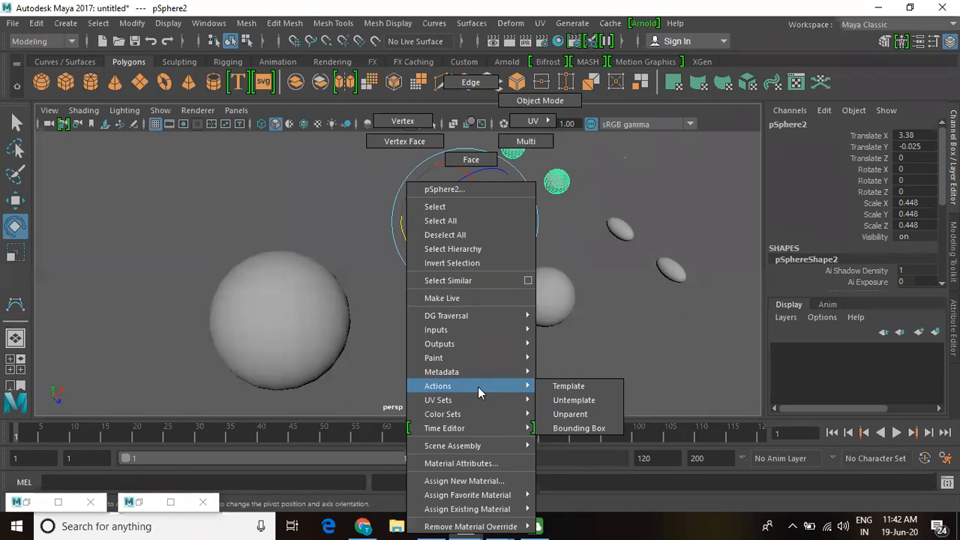
pyautogui.click(582, 414)
pyautogui.click(634, 288)
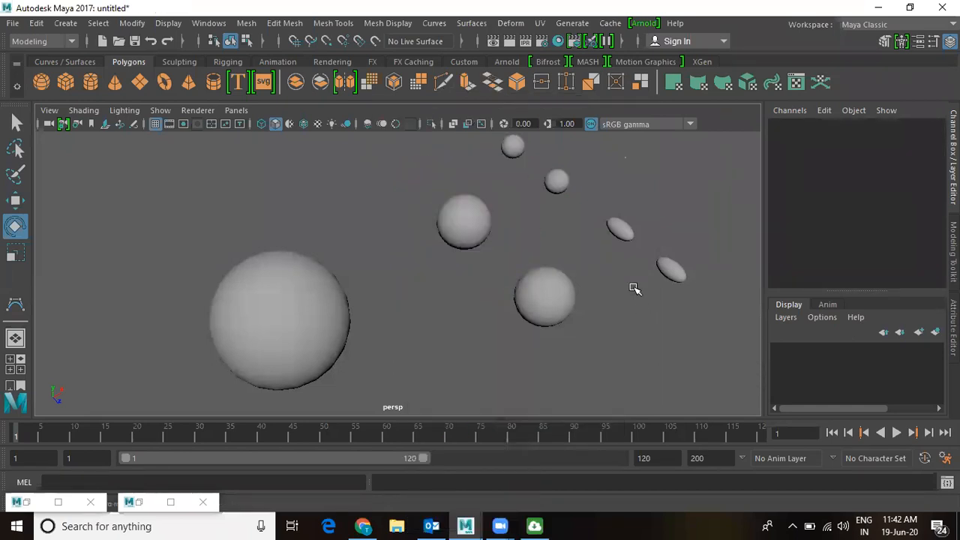
# - Examine the screwdriver parts in the side view, and check which spheres still belong to the largest sphere's hierarchy in perspective
pyautogui.scroll(-3, 465, 235)
pyautogui.press('space')
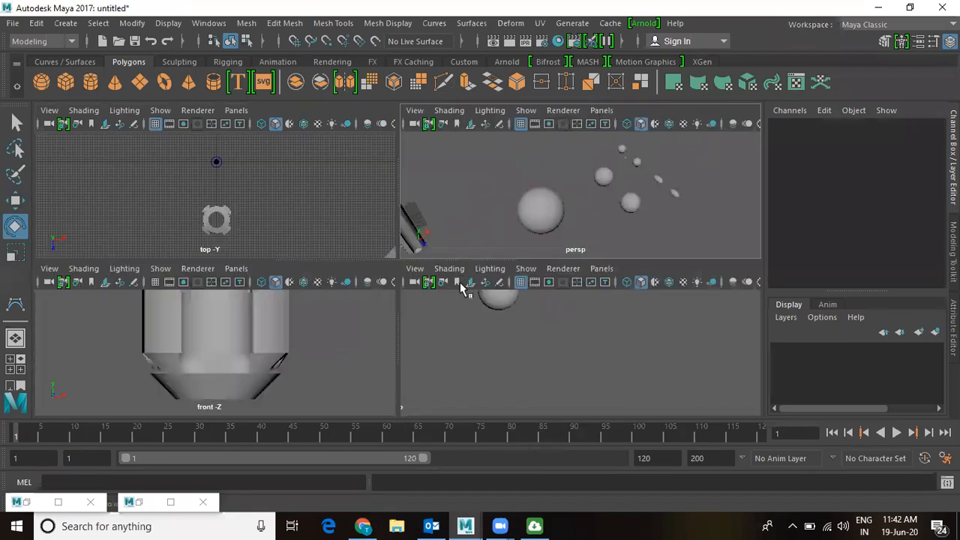
pyautogui.press('space')
pyautogui.scroll(-1, 643, 364)
pyautogui.scroll(2, 432, 242)
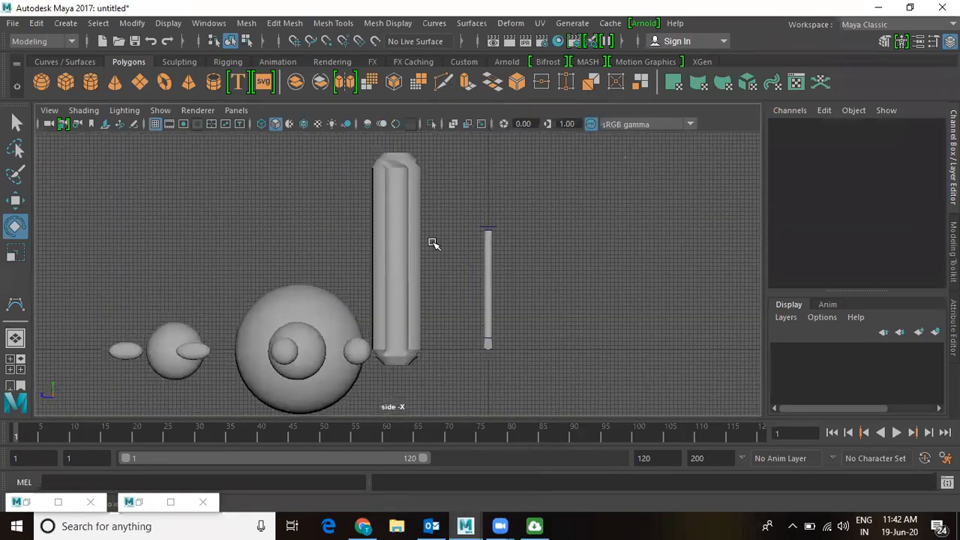
pyautogui.click(416, 208)
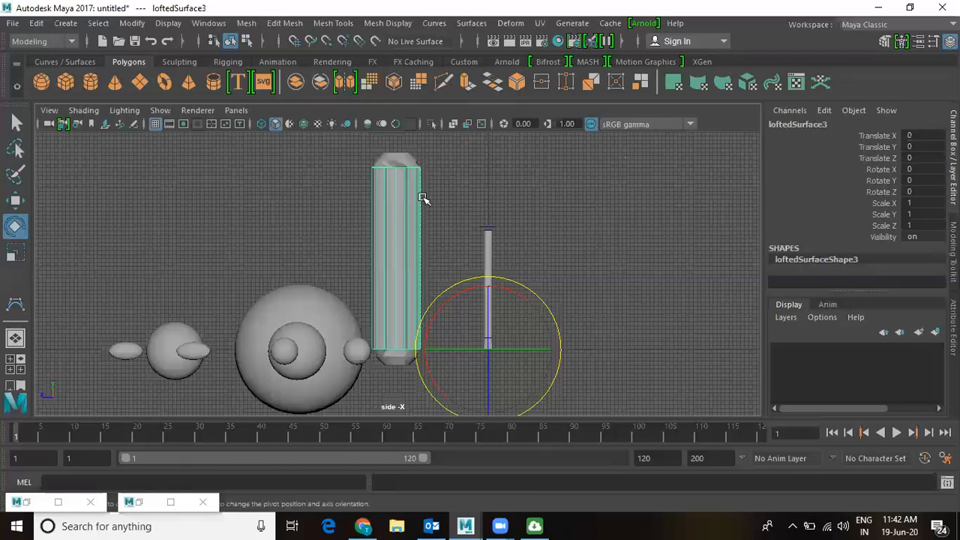
pyautogui.click(464, 233)
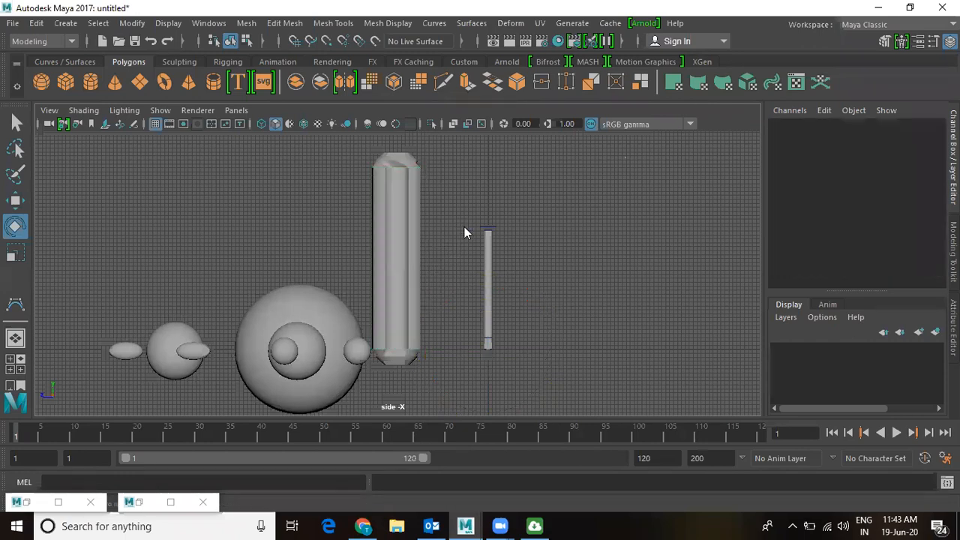
pyautogui.press('space')
pyautogui.press('space')
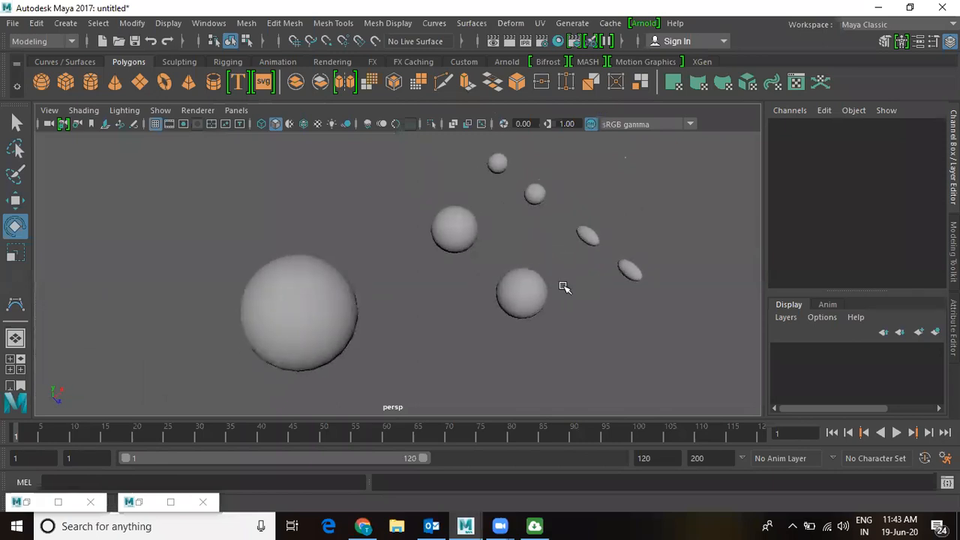
pyautogui.click(341, 302)
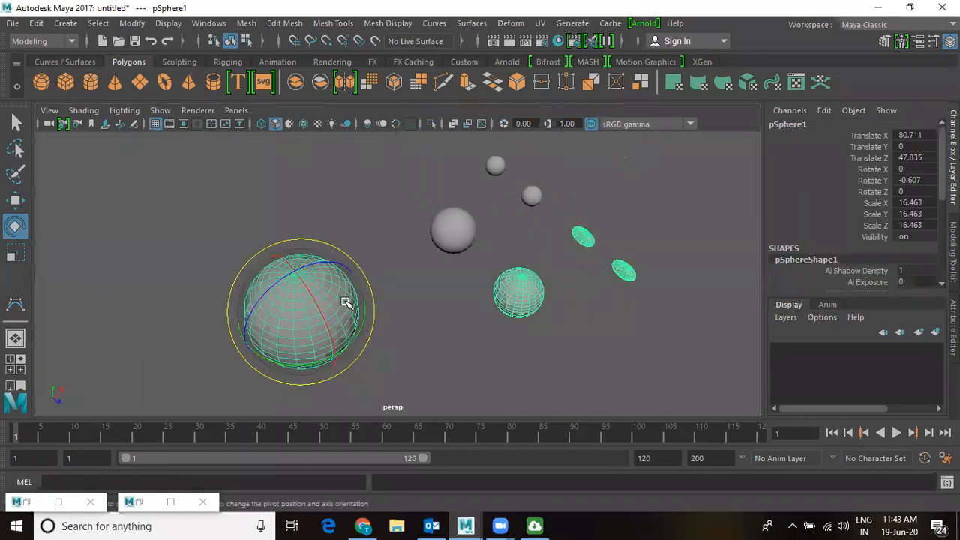
pyautogui.keyDown('alt'); pyautogui.moveTo(456, 347); pyautogui.dragTo(553, 294); pyautogui.keyUp('alt')
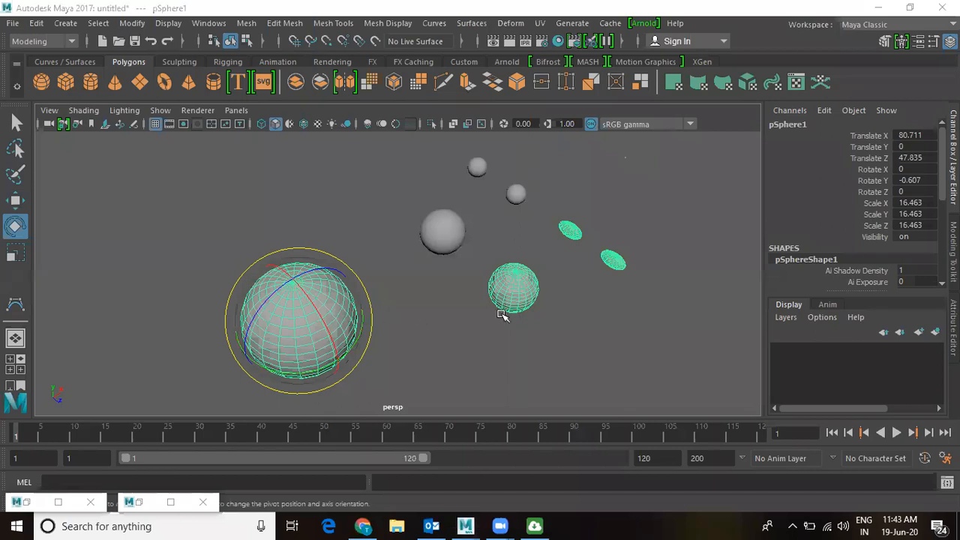
# - Attach the screwdriver's shaft and tip surfaces with the Connect method, keeping multiple knots but not the originals
pyautogui.keyDown('alt'); pyautogui.moveTo(499, 317); pyautogui.dragTo(363, 274, button='right'); pyautogui.keyUp('alt')
pyautogui.keyDown('alt'); pyautogui.moveTo(362, 274); pyautogui.dragTo(330, 225); pyautogui.keyUp('alt')
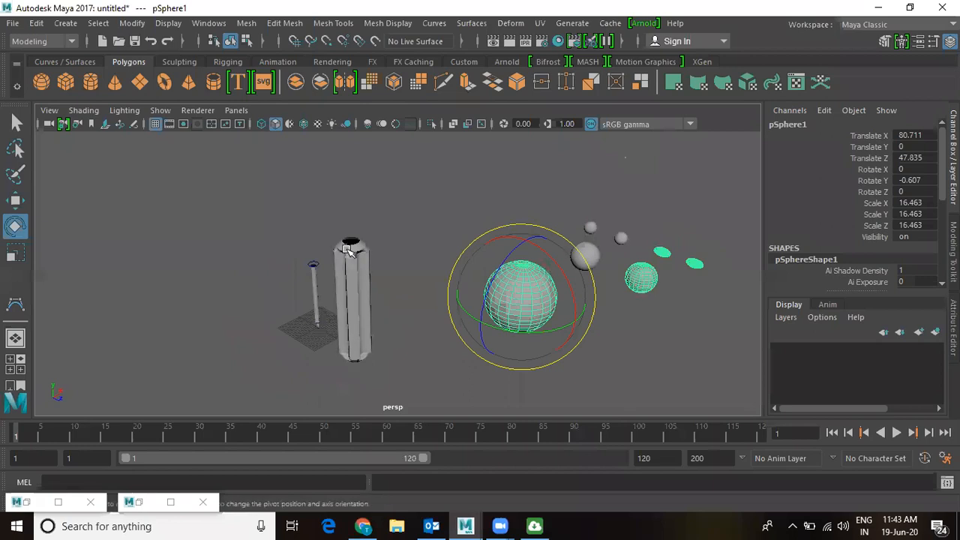
pyautogui.click(316, 284)
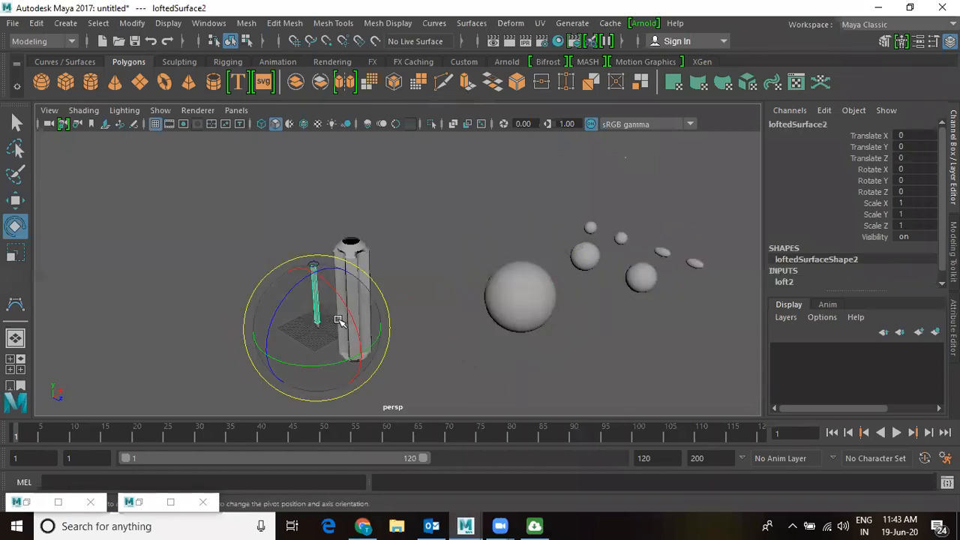
pyautogui.press('w')
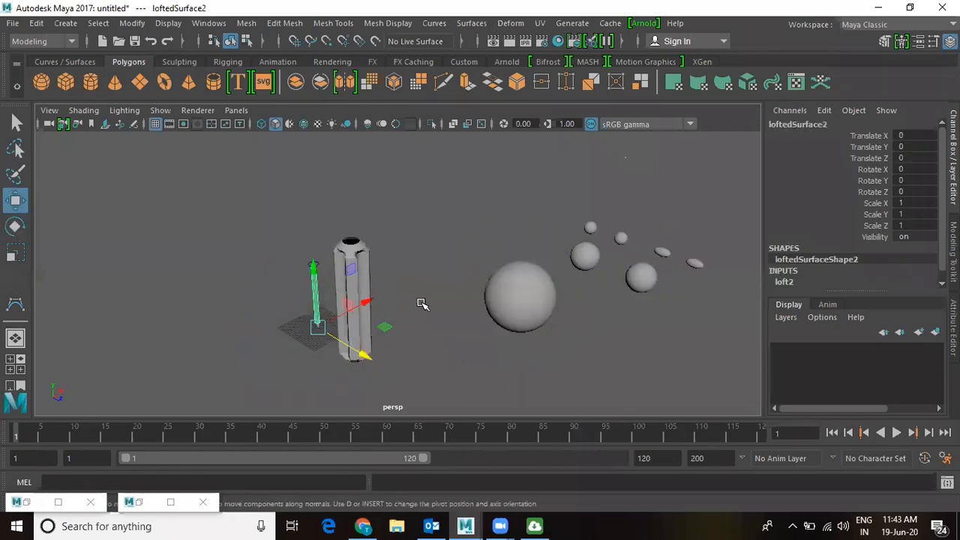
pyautogui.press('space')
pyautogui.press('space')
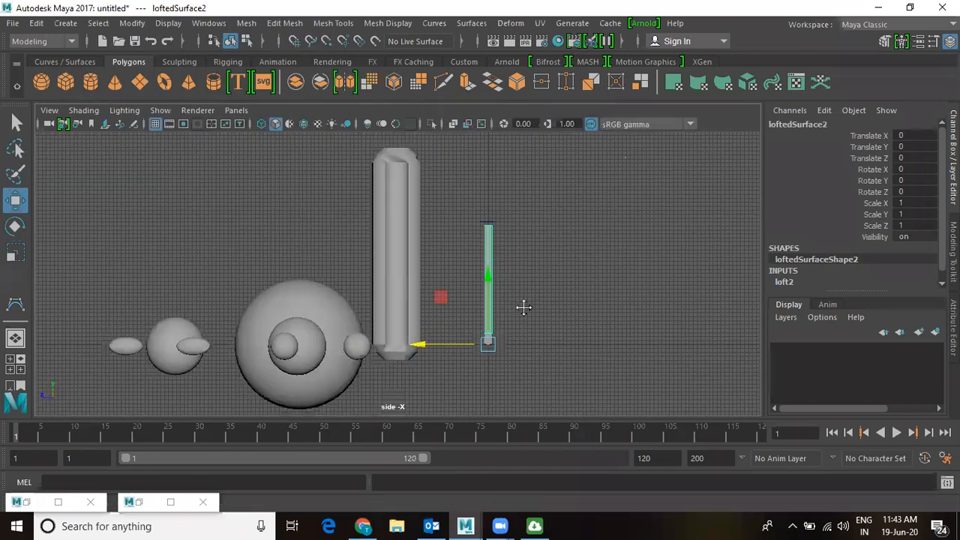
pyautogui.scroll(8, 520, 306)
pyautogui.scroll(4, 505, 330)
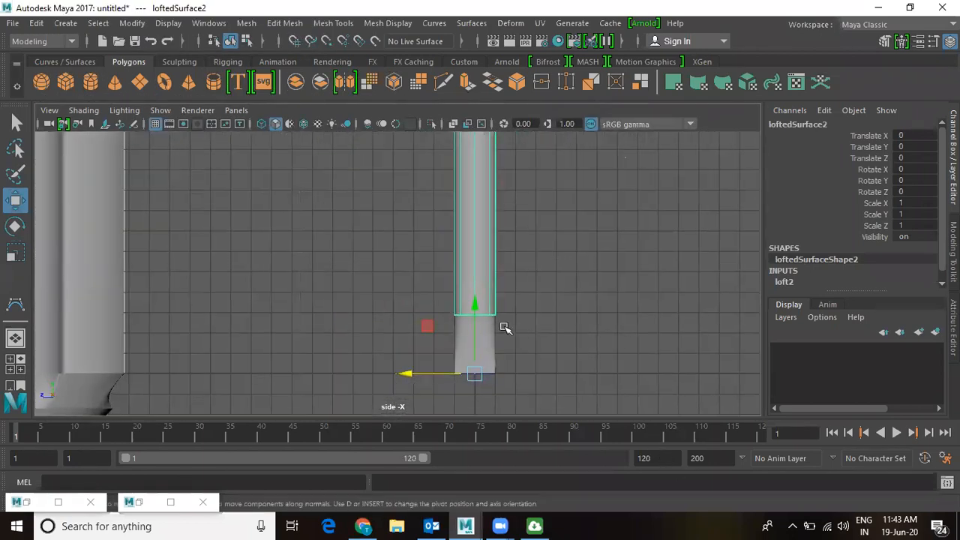
pyautogui.click(491, 334)
pyautogui.press('space')
pyautogui.press('space')
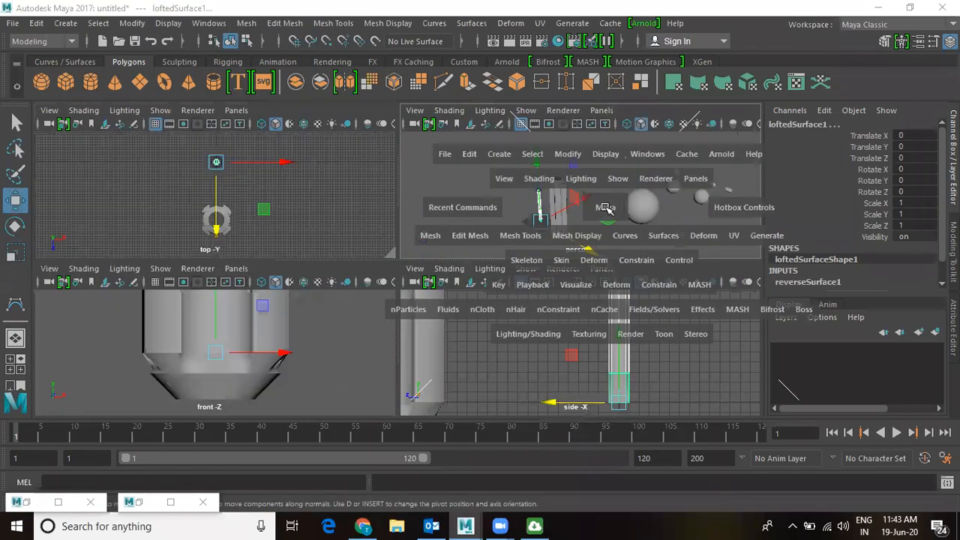
pyautogui.keyDown('alt'); pyautogui.moveTo(460, 275); pyautogui.dragTo(598, 298); pyautogui.keyUp('alt')
pyautogui.scroll(3, 567, 177)
pyautogui.keyDown('alt'); pyautogui.moveTo(568, 178); pyautogui.dragTo(451, 238, button='middle'); pyautogui.keyUp('alt')
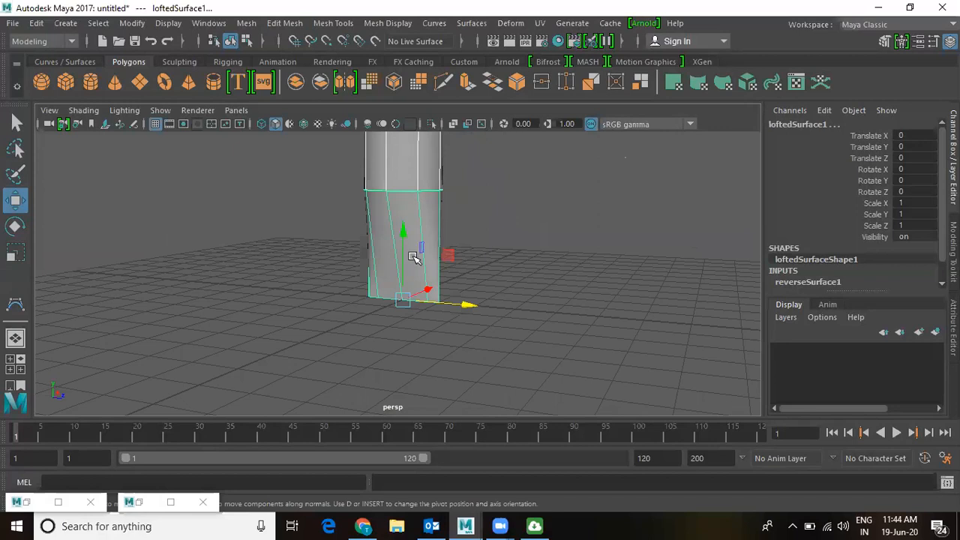
pyautogui.keyDown('alt'); pyautogui.moveTo(506, 276); pyautogui.dragTo(488, 48); pyautogui.keyUp('alt')
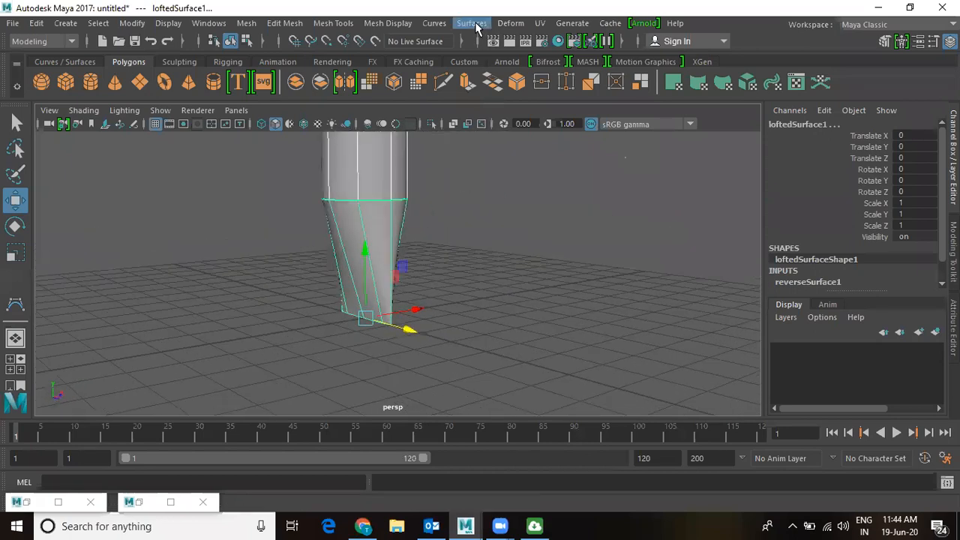
pyautogui.click(472, 24)
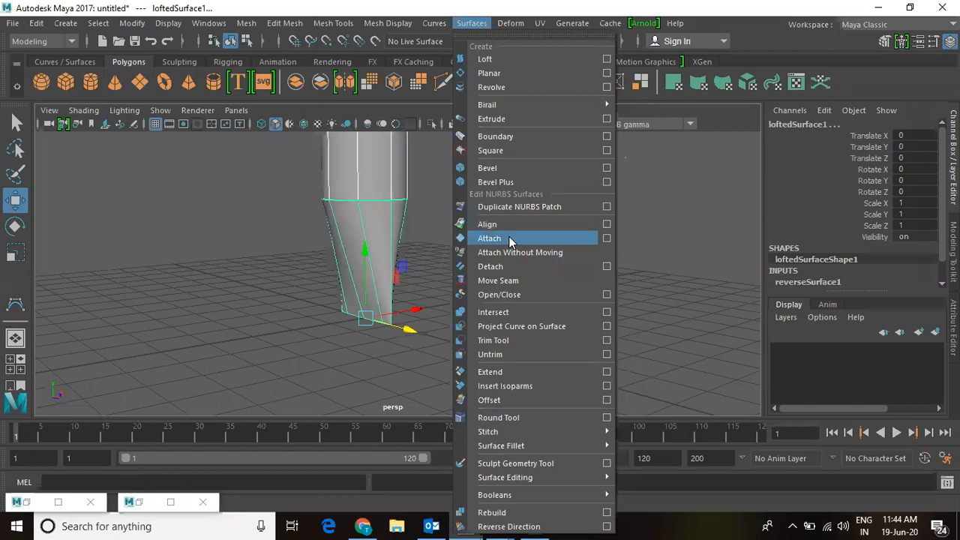
pyautogui.click(606, 239)
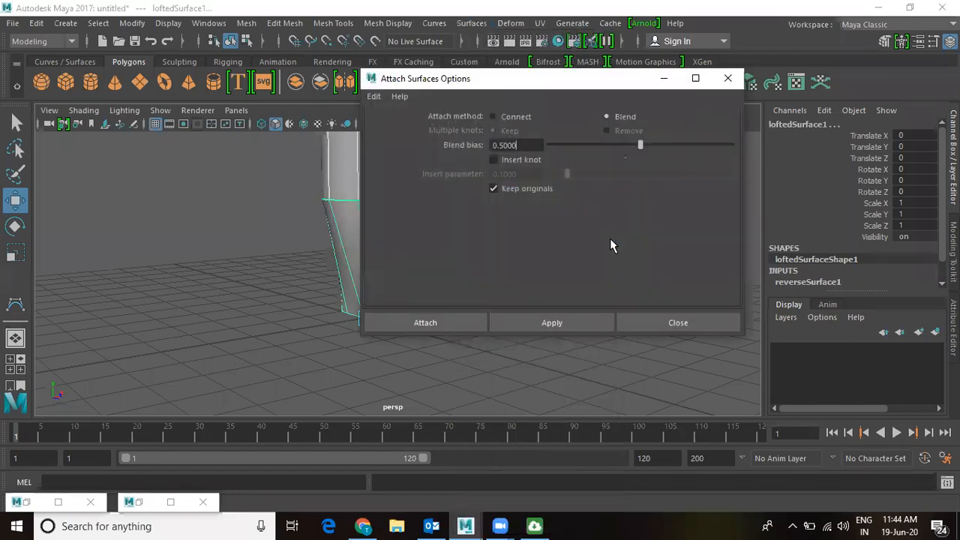
pyautogui.click(495, 117)
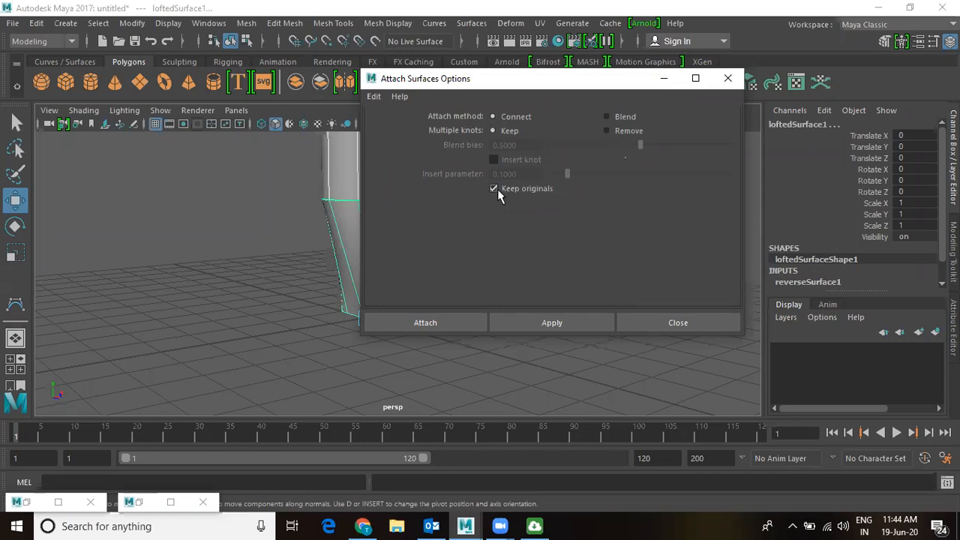
pyautogui.click(453, 323)
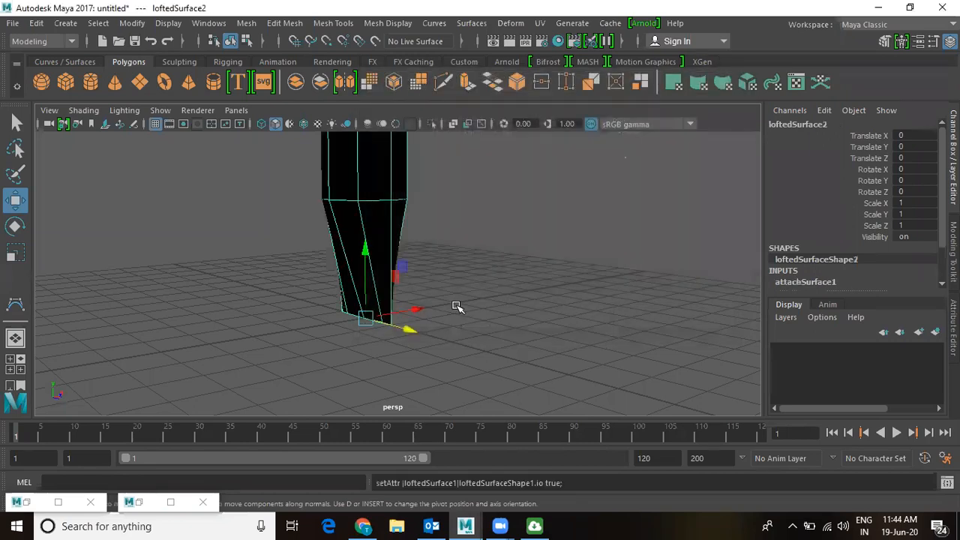
# - Try reversing the attached shaft's surface direction and moving it about 2.76 along Z, undoing both changes
pyautogui.click(478, 24)
pyautogui.click(517, 523)
pyautogui.moveTo(418, 335); pyautogui.dragTo(501, 369)
pyautogui.hotkey('ctrl', 'z')
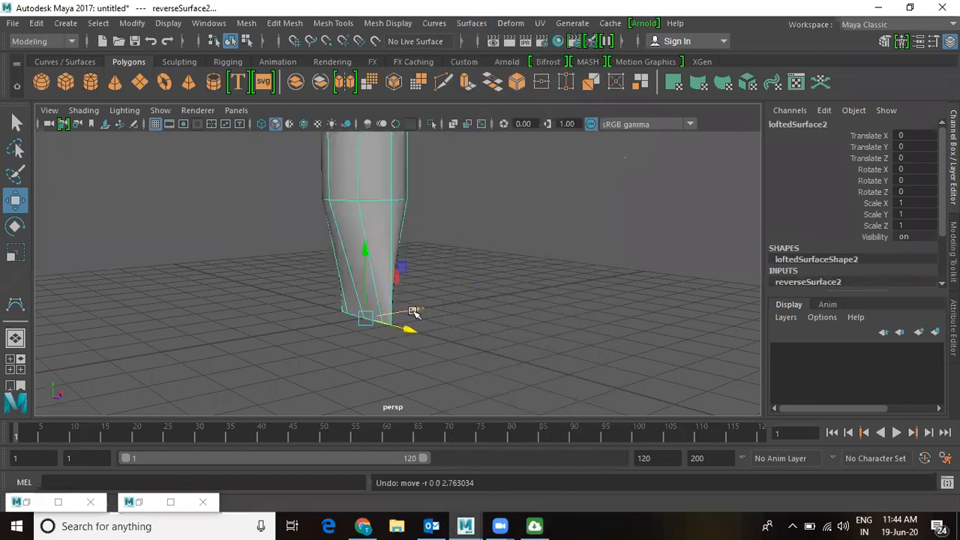
pyautogui.moveTo(360, 353); pyautogui.dragTo(377, 299)
pyautogui.click(448, 304)
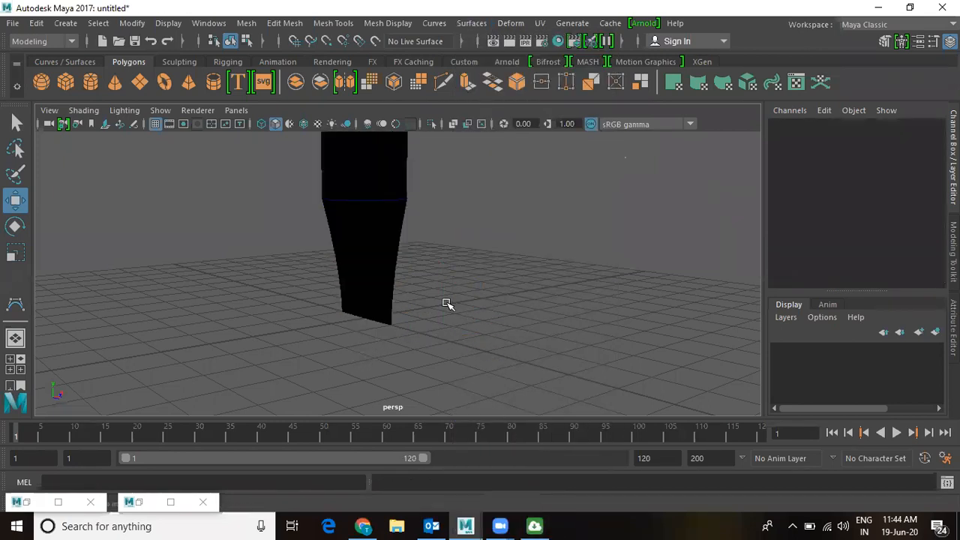
# - Reverse the attached shaft's surface direction, testing the joined piece with a move of about 2.02 along Z that is undone
pyautogui.click(387, 200)
pyautogui.click(432, 201)
pyautogui.click(393, 199)
pyautogui.click(471, 22)
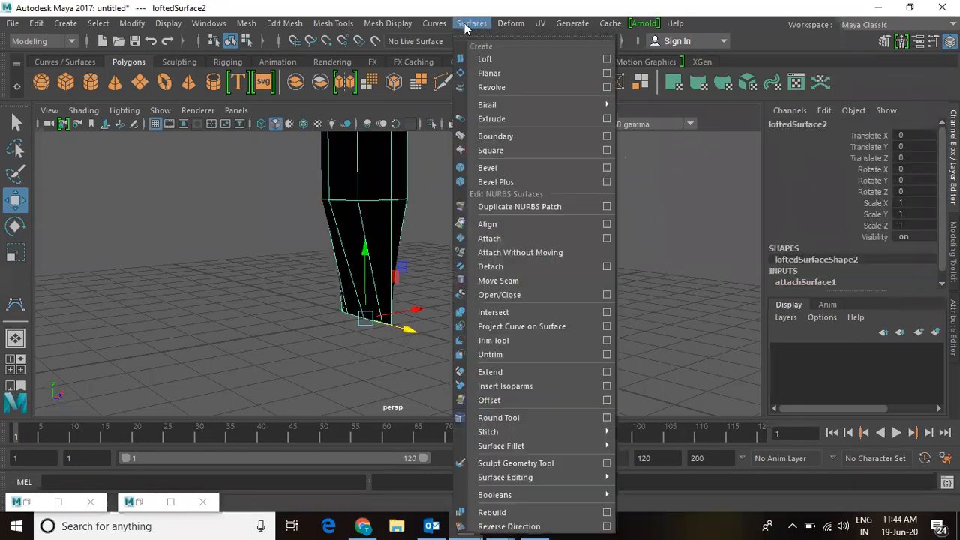
pyautogui.click(512, 524)
pyautogui.moveTo(413, 330); pyautogui.dragTo(467, 348)
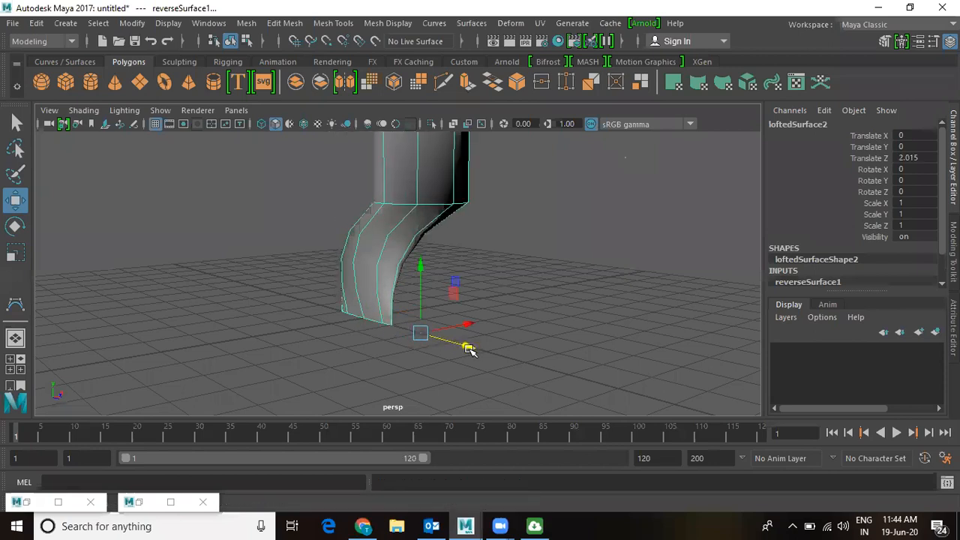
pyautogui.hotkey('ctrl', 'z')
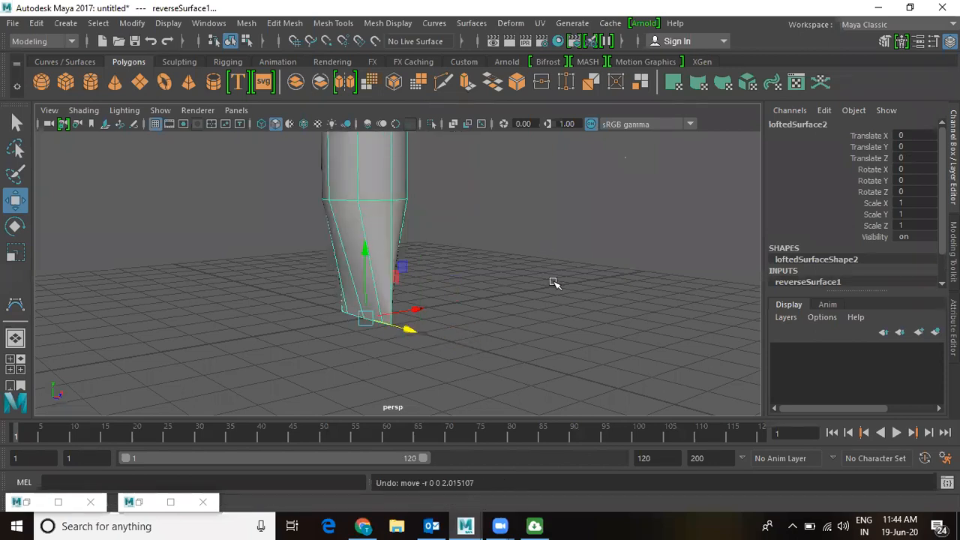
# - Examine the joined shaft and tip up close, and review the Attach Surfaces options without applying them
pyautogui.scroll(-2, 545, 291)
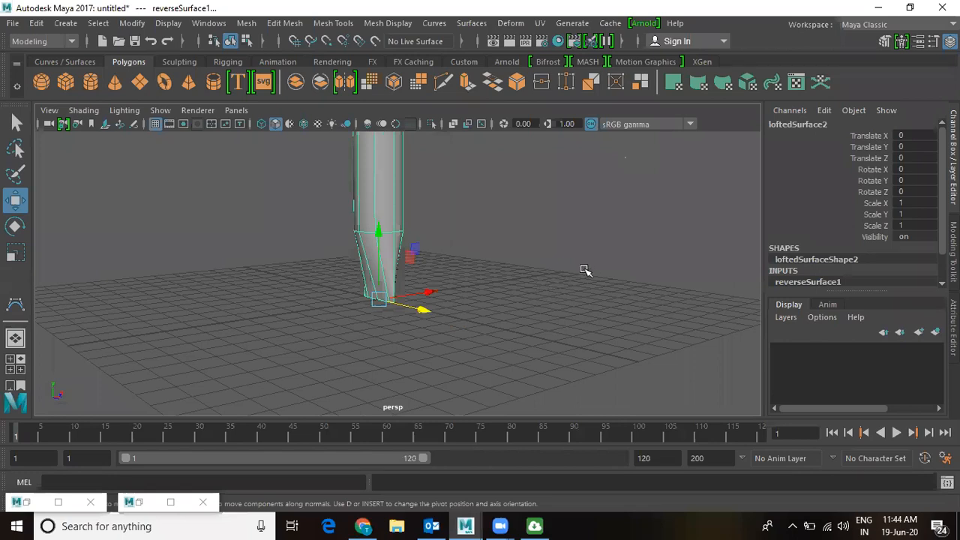
pyautogui.keyDown('alt'); pyautogui.moveTo(502, 261); pyautogui.dragTo(572, 351, button='right'); pyautogui.keyUp('alt')
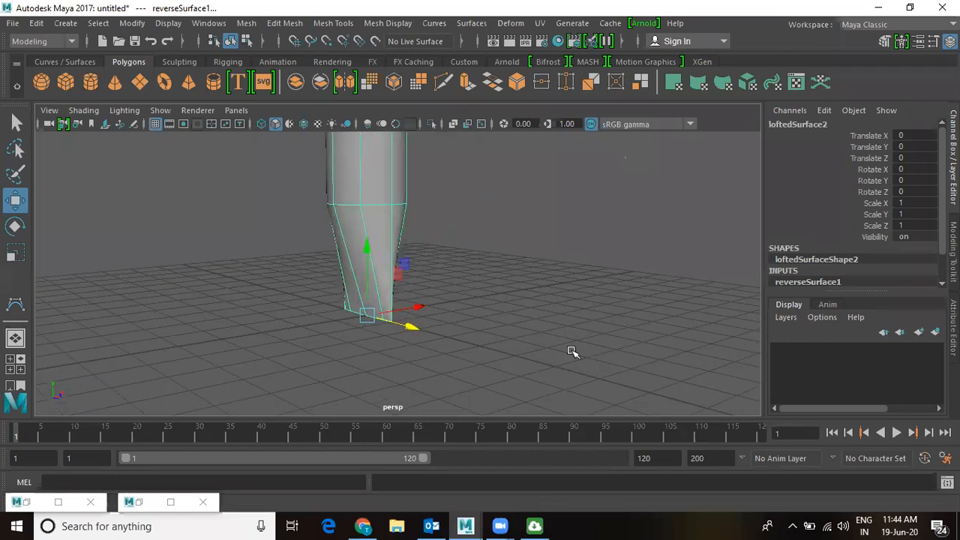
pyautogui.keyDown('alt'); pyautogui.moveTo(593, 306); pyautogui.dragTo(323, 209, button='right'); pyautogui.keyUp('alt')
pyautogui.keyDown('alt'); pyautogui.moveTo(442, 234); pyautogui.dragTo(678, 429, button='right'); pyautogui.keyUp('alt')
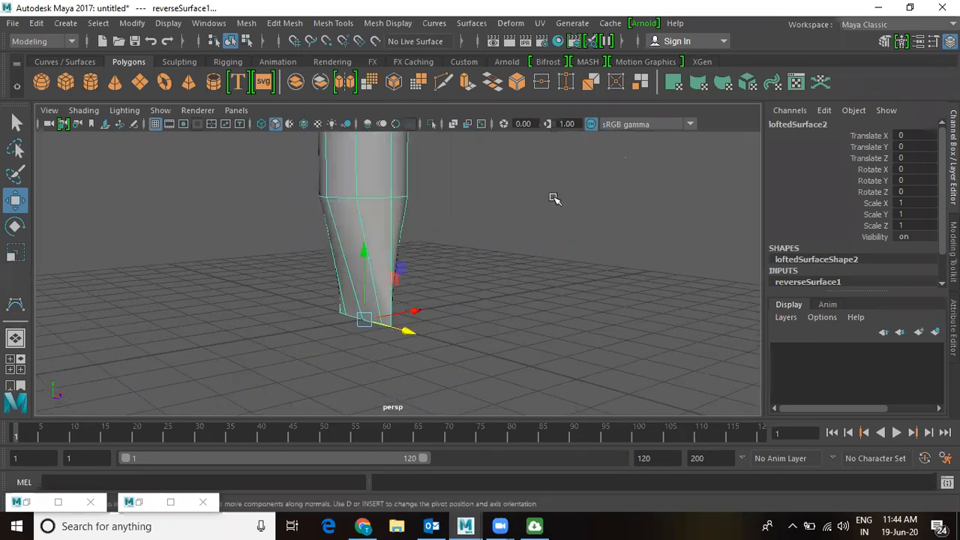
pyautogui.click(472, 23)
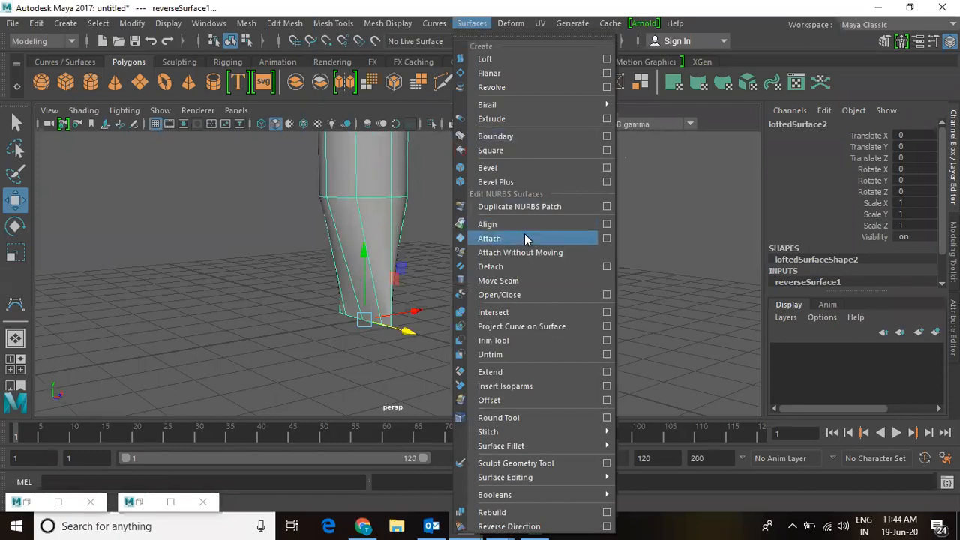
pyautogui.click(607, 239)
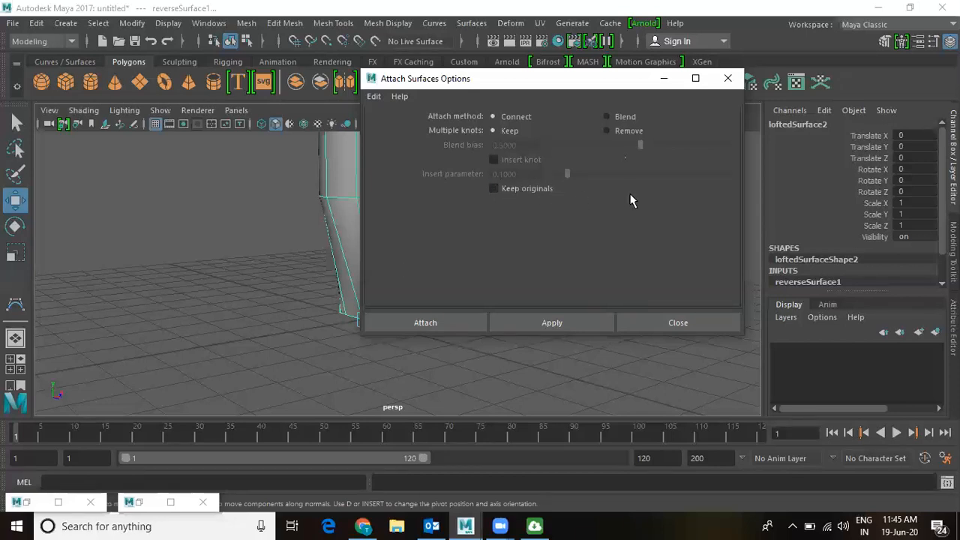
pyautogui.click(727, 79)
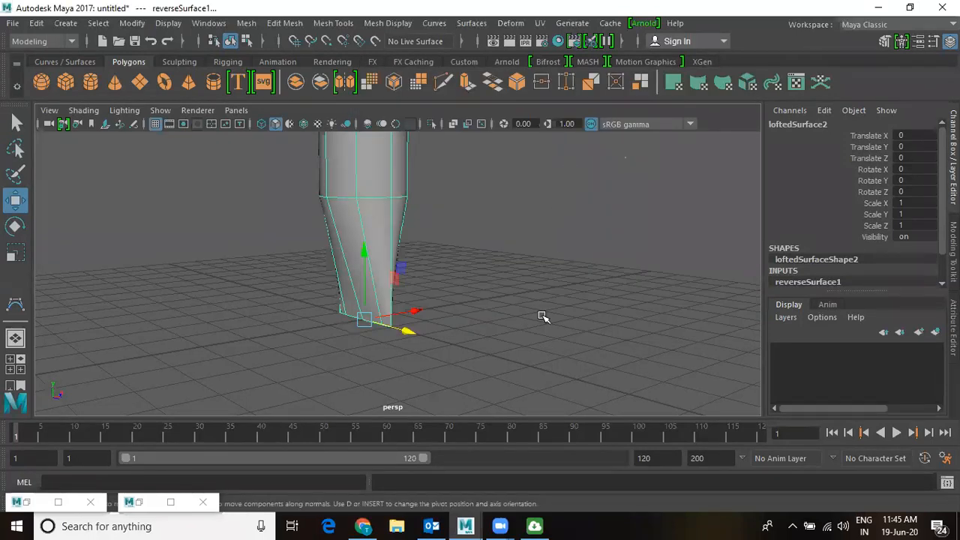
pyautogui.click(544, 316)
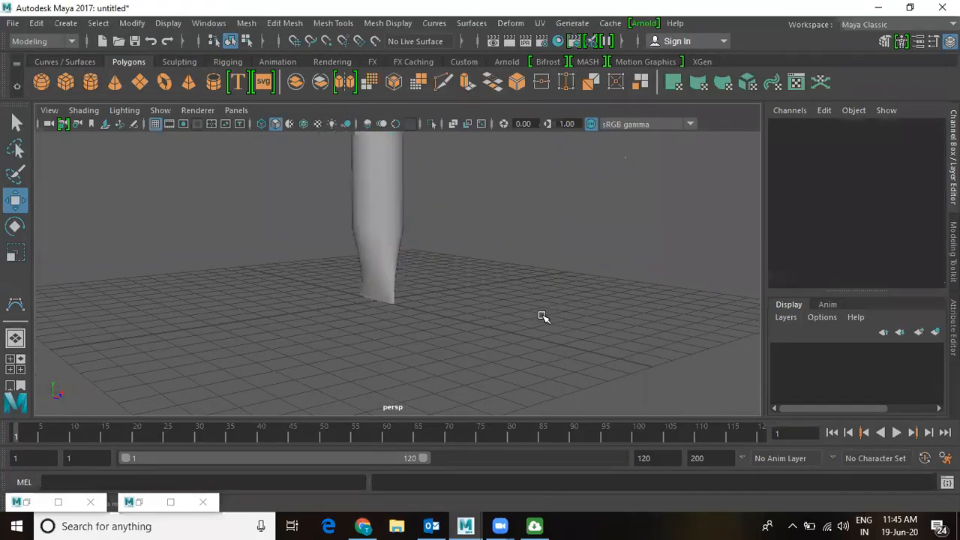
pyautogui.click(395, 253)
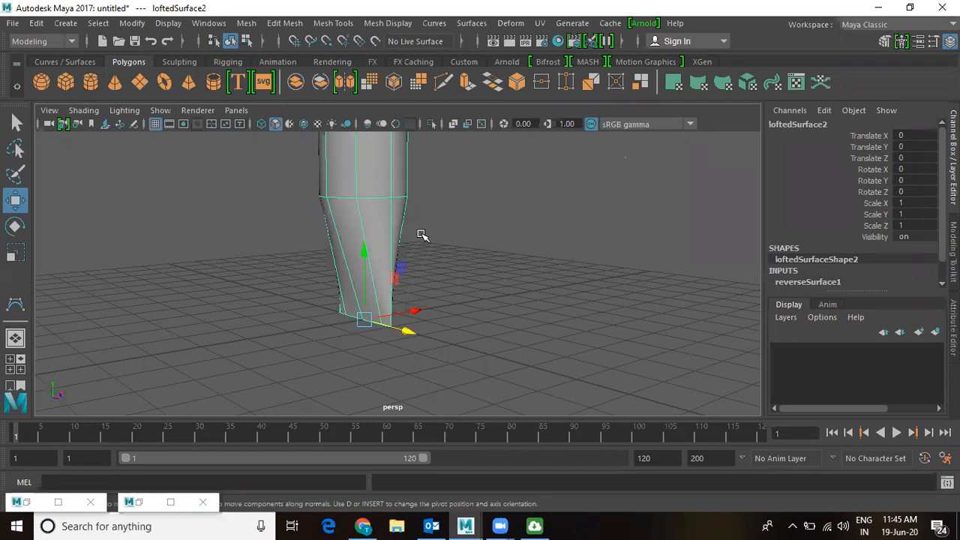
# - Draw an arch-shaped curve with five control points on the grid beside the screwdriver tip, using the CV Curve tool
pyautogui.keyDown('alt'); pyautogui.moveTo(412, 229); pyautogui.dragTo(501, 298, button='right'); pyautogui.keyUp('alt')
pyautogui.keyDown('alt'); pyautogui.moveTo(525, 261); pyautogui.dragTo(636, 365, button='middle'); pyautogui.keyUp('alt')
pyautogui.keyDown('alt'); pyautogui.moveTo(430, 293); pyautogui.dragTo(568, 344, button='right'); pyautogui.keyUp('alt')
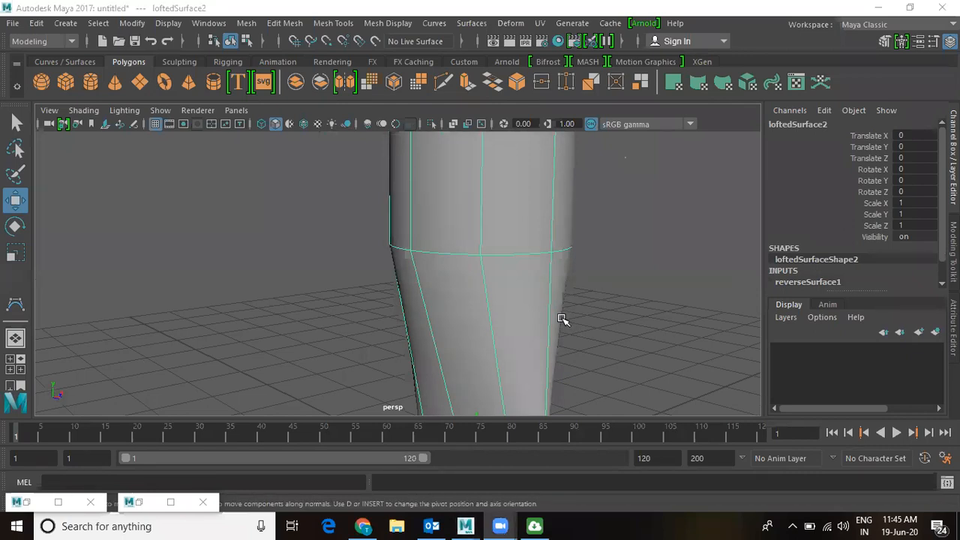
pyautogui.keyDown('alt'); pyautogui.moveTo(657, 283); pyautogui.dragTo(543, 288, button='right'); pyautogui.keyUp('alt')
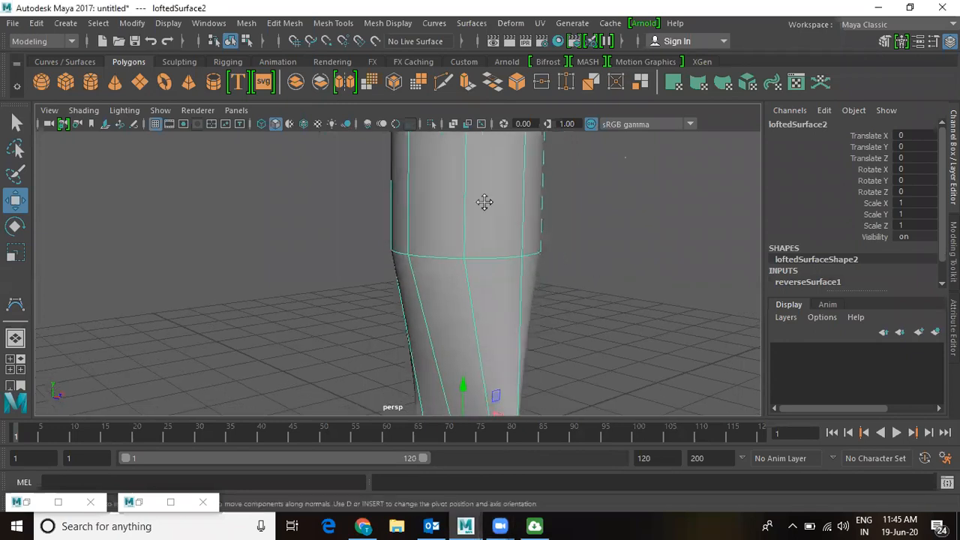
pyautogui.keyDown('alt'); pyautogui.moveTo(485, 204); pyautogui.dragTo(424, 130, button='middle'); pyautogui.keyUp('alt')
pyautogui.keyDown('alt'); pyautogui.moveTo(562, 255); pyautogui.dragTo(333, 300); pyautogui.keyUp('alt')
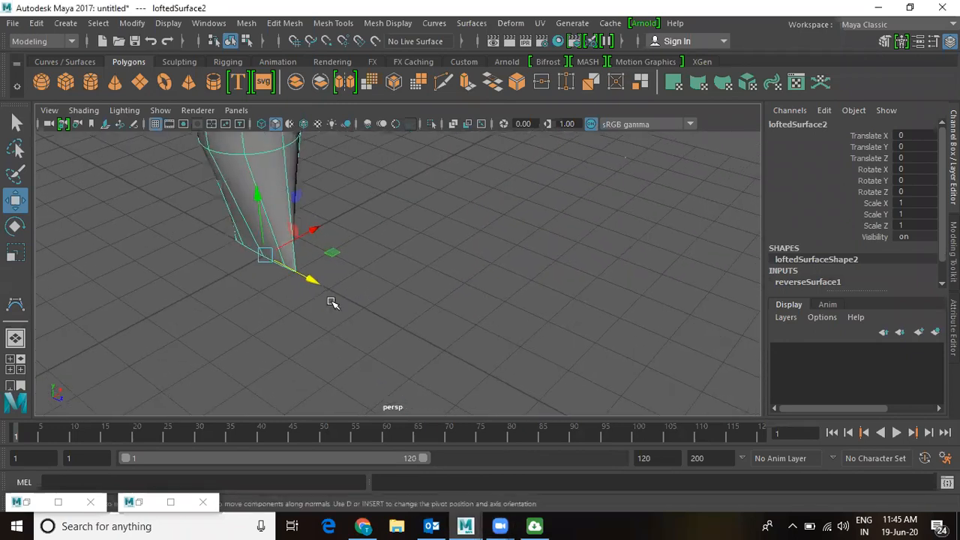
pyautogui.click(73, 23)
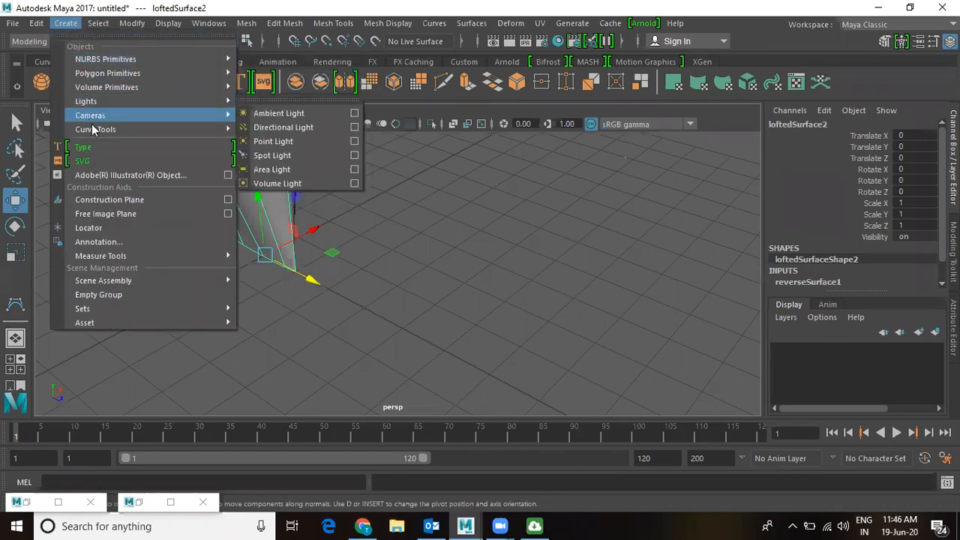
pyautogui.moveTo(94, 130)
pyautogui.click(274, 141)
pyautogui.click(431, 358)
pyautogui.click(485, 257)
pyautogui.click(583, 241)
pyautogui.click(681, 334)
pyautogui.click(684, 358)
pyautogui.press('Return')
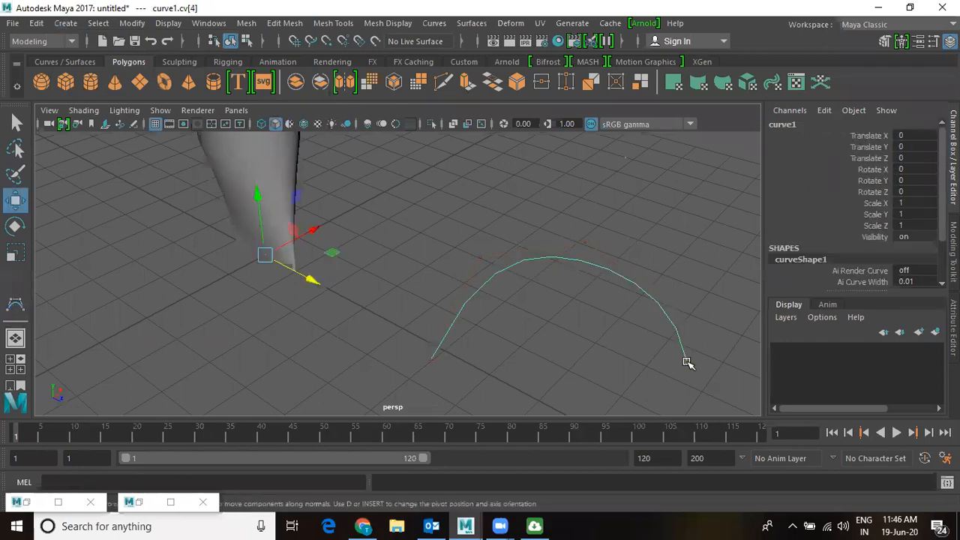
# - Insert a knot at a curve point just past the crest of the arch-shaped curve
pyautogui.rightClick(581, 259)
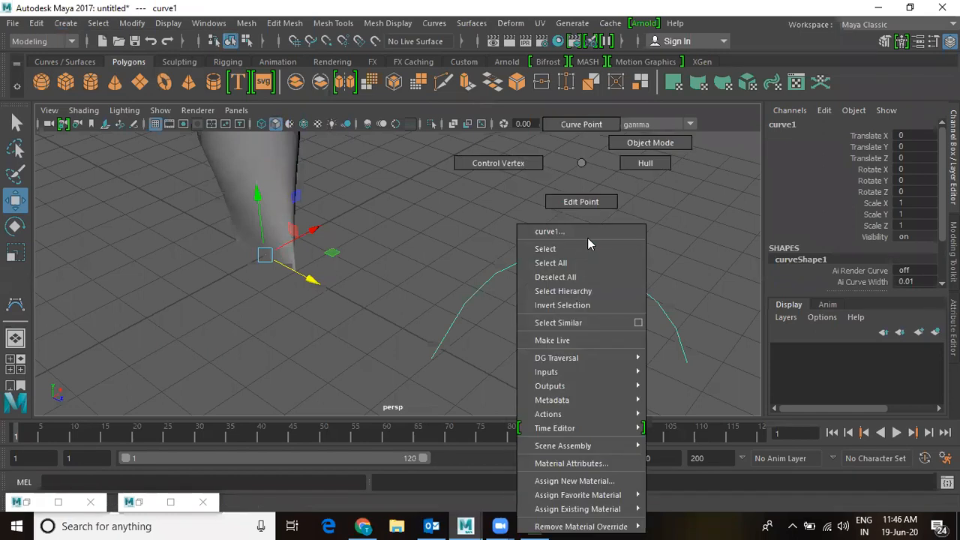
pyautogui.click(581, 124)
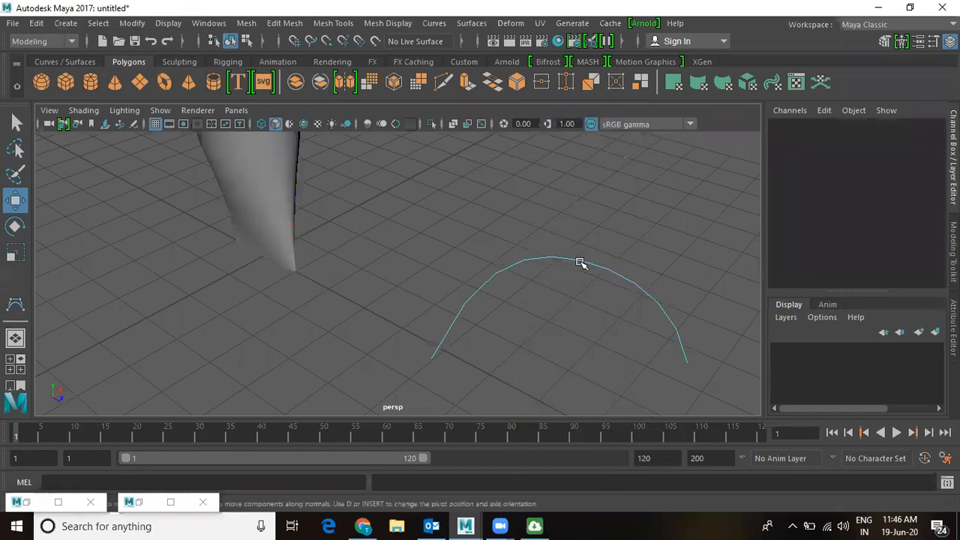
pyautogui.click(582, 261)
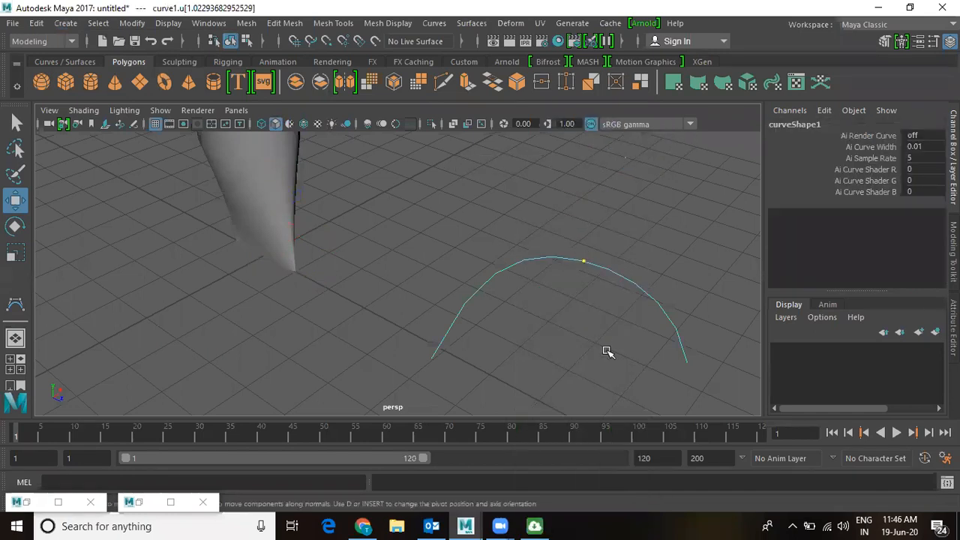
pyautogui.click(435, 23)
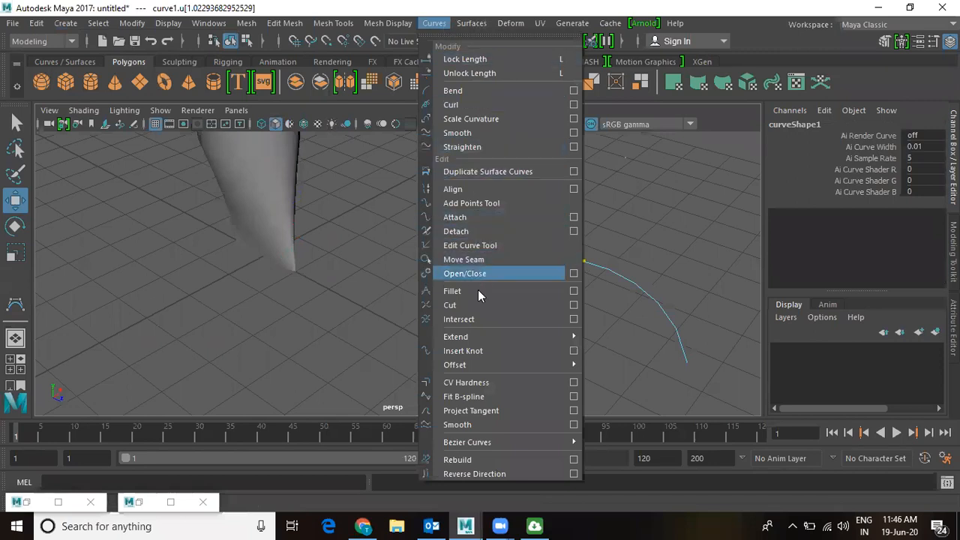
pyautogui.click(481, 351)
# - Display the arch curve's control vertices and select all of them to inspect their distribution
pyautogui.click(579, 263)
pyautogui.moveTo(579, 262); pyautogui.dragTo(491, 161, button='right')
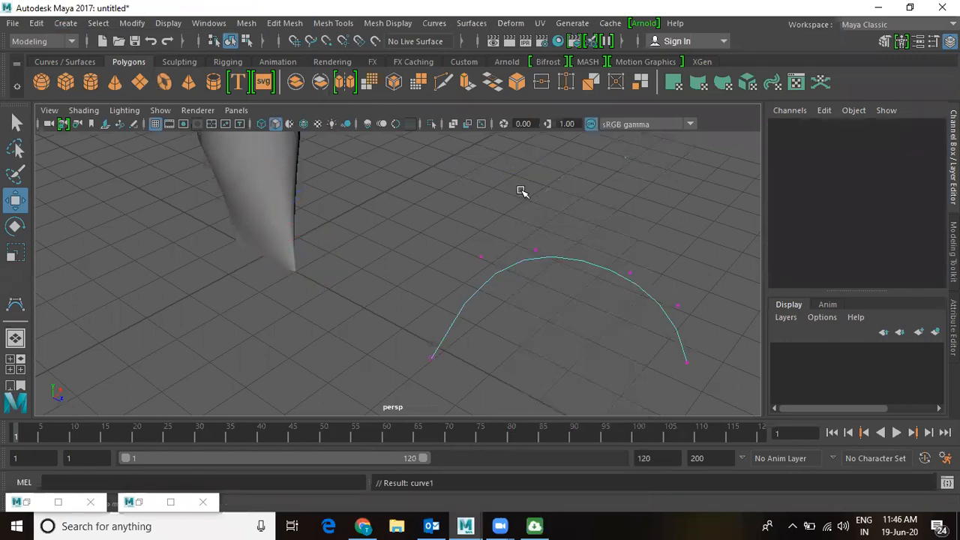
pyautogui.moveTo(575, 242); pyautogui.dragTo(600, 279)
pyautogui.moveTo(388, 218); pyautogui.dragTo(748, 440)
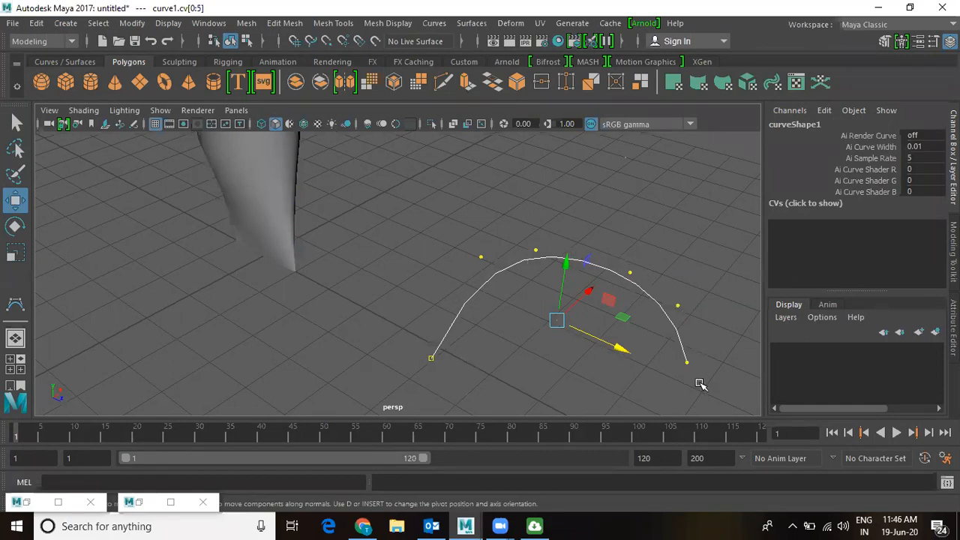
# - Insert a second knot on the arch curve, at a curve point slightly further down from the first one
pyautogui.rightClick(600, 242)
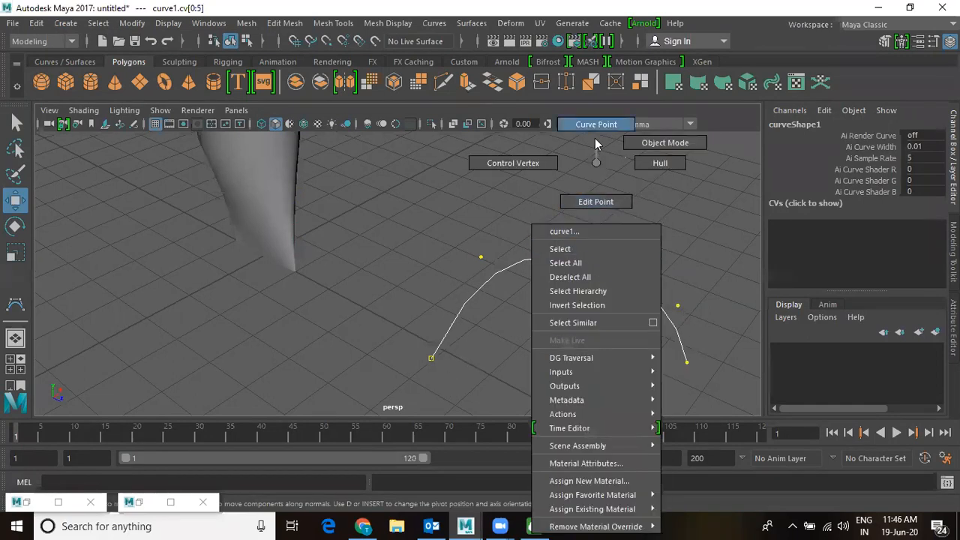
pyautogui.click(594, 125)
pyautogui.click(597, 265)
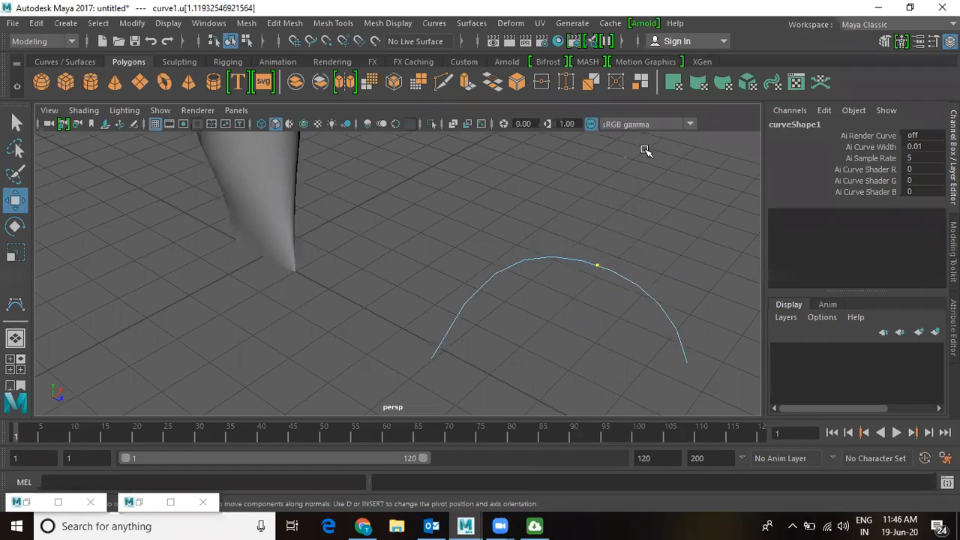
pyautogui.click(433, 23)
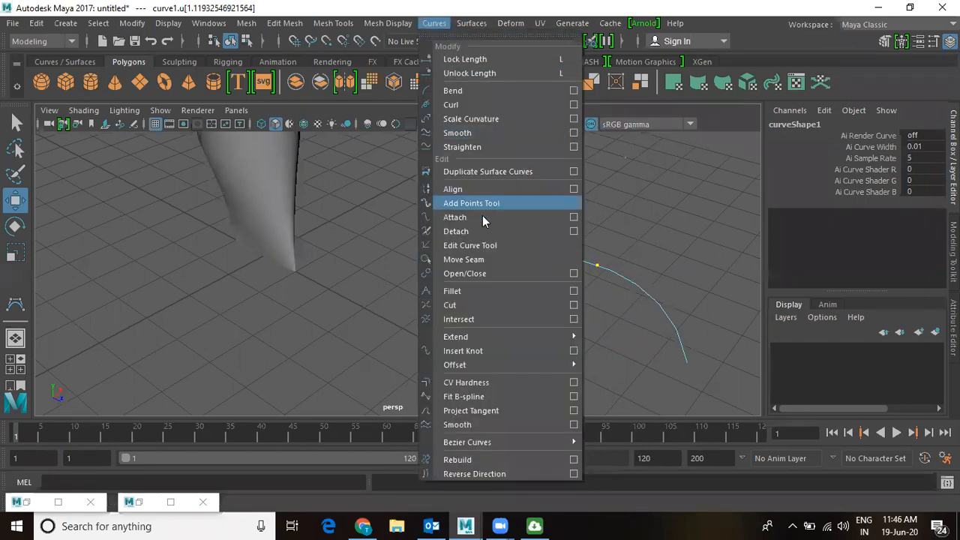
pyautogui.click(497, 350)
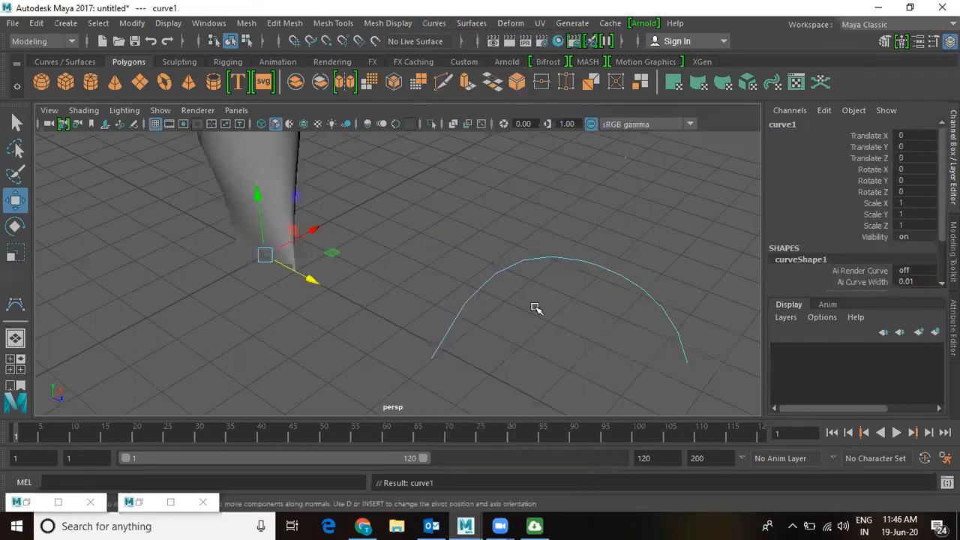
# - Display the curve's control vertices again, frame them all, and examine individual vertices along the arch
pyautogui.rightClick(574, 262)
pyautogui.click(490, 163)
pyautogui.moveTo(394, 217); pyautogui.dragTo(750, 432)
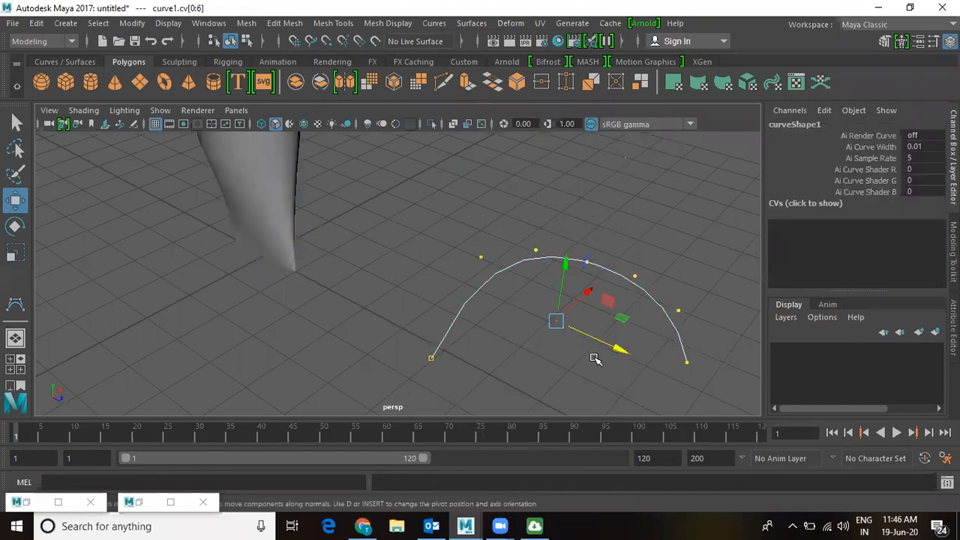
pyautogui.press('f')
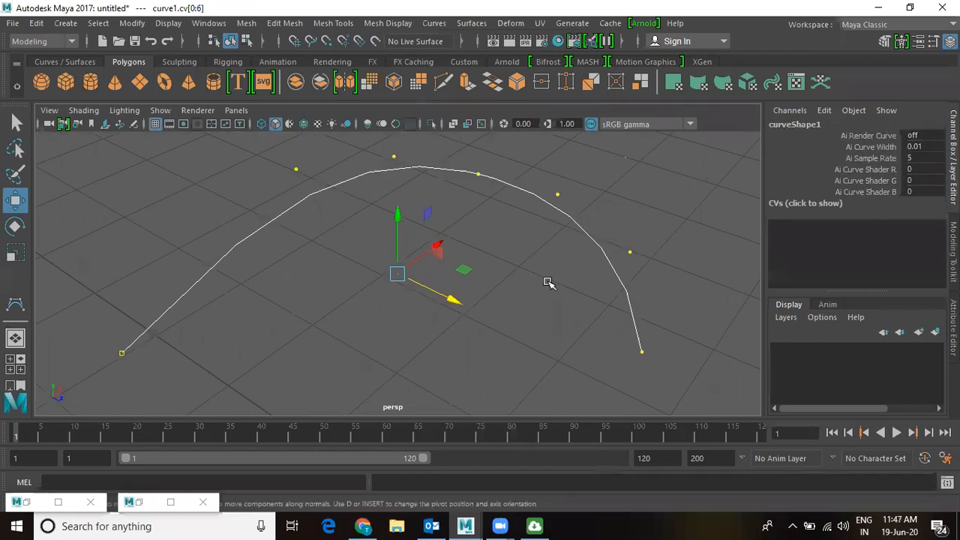
pyautogui.moveTo(87, 330); pyautogui.dragTo(144, 379)
pyautogui.moveTo(272, 157); pyautogui.dragTo(315, 191)
pyautogui.moveTo(465, 168); pyautogui.dragTo(487, 198)
pyautogui.moveTo(435, 171); pyautogui.dragTo(439, 232, button='right')
pyautogui.keyDown('alt'); pyautogui.moveTo(514, 278); pyautogui.dragTo(584, 302); pyautogui.keyUp('alt')
# - Insert an isoparm around the screwdriver surface just below the joint between shaft and tip
pyautogui.click(578, 334)
pyautogui.keyDown('alt'); pyautogui.moveTo(578, 334); pyautogui.dragTo(493, 243); pyautogui.keyUp('alt')
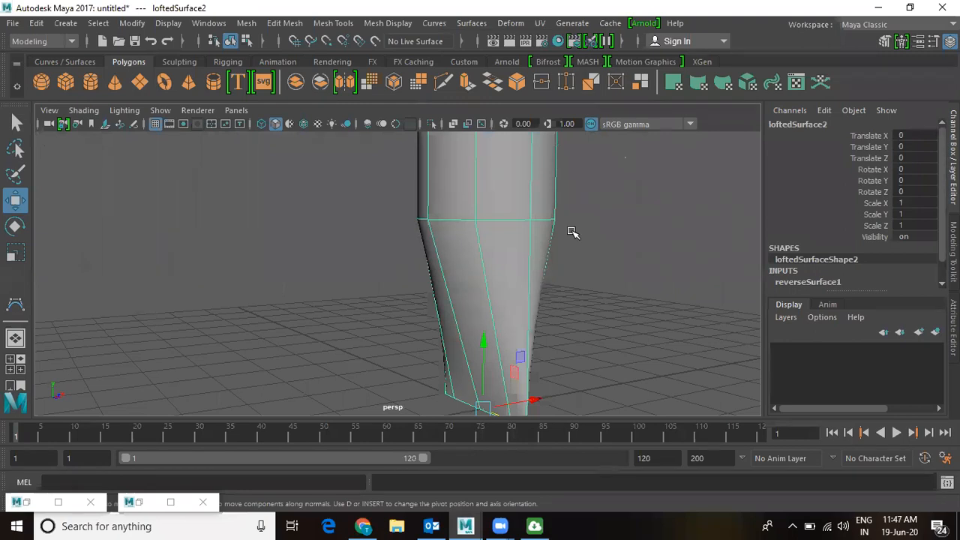
pyautogui.moveTo(500, 242); pyautogui.dragTo(494, 112, button='right')
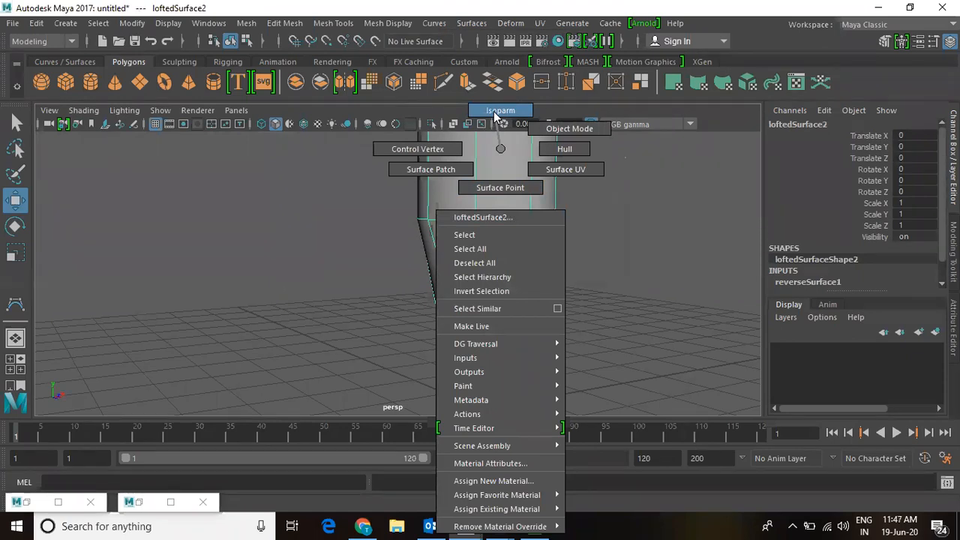
pyautogui.moveTo(493, 113); pyautogui.dragTo(493, 111, button='right')
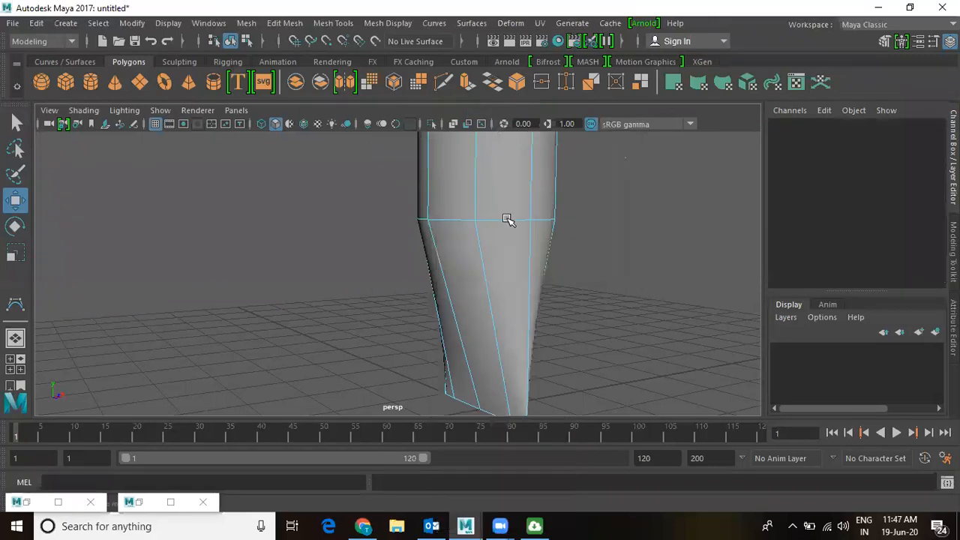
pyautogui.moveTo(506, 224); pyautogui.dragTo(510, 238)
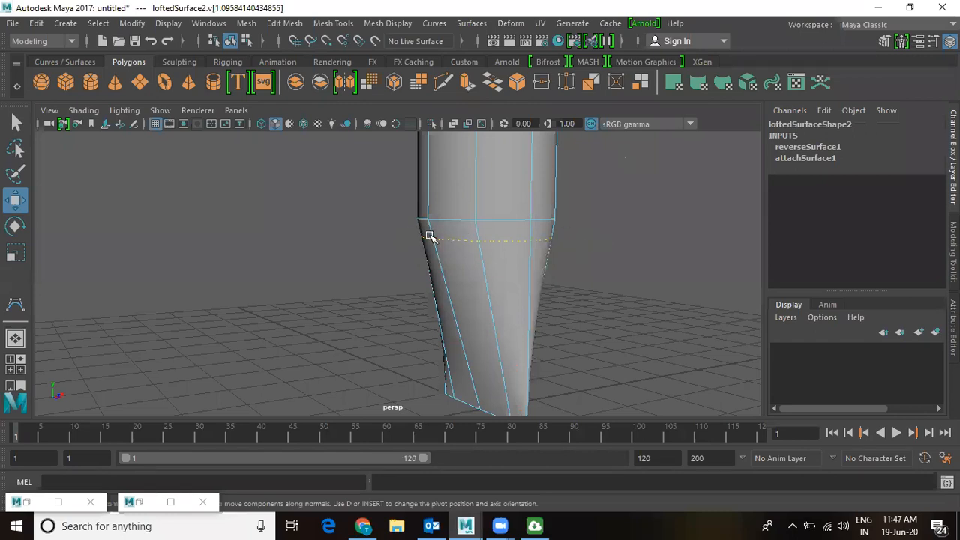
pyautogui.click(471, 24)
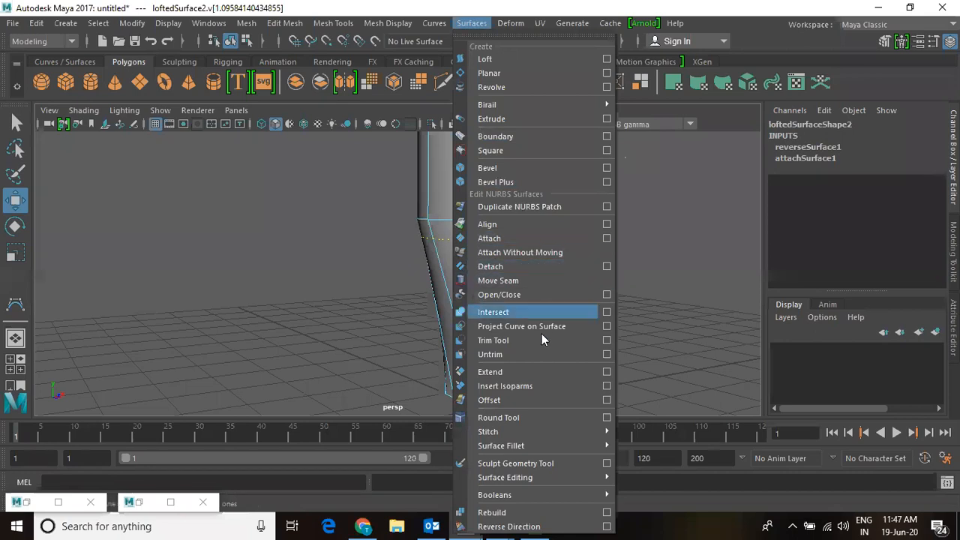
pyautogui.click(534, 386)
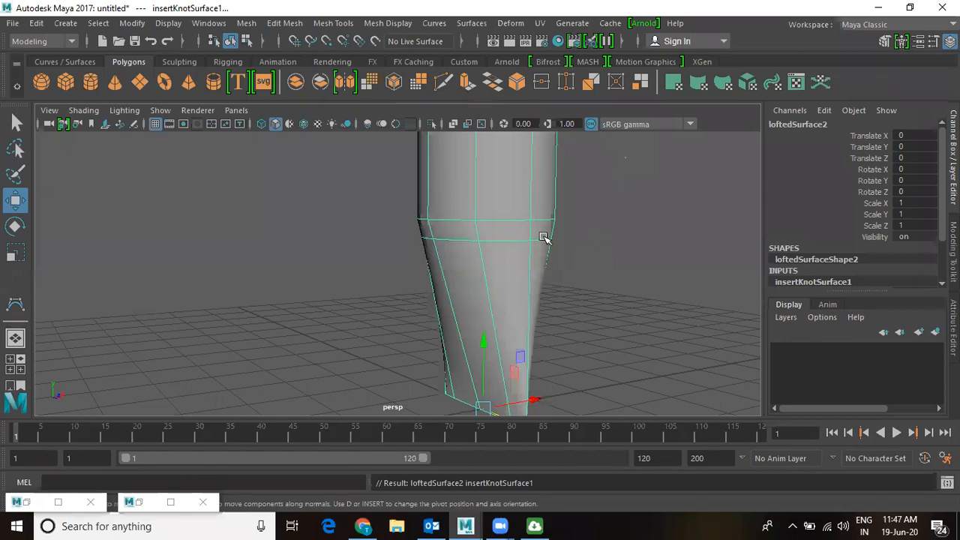
# - Insert another isoparm around the shaft just above the joint with the tip
pyautogui.moveTo(511, 222); pyautogui.dragTo(514, 112, button='right')
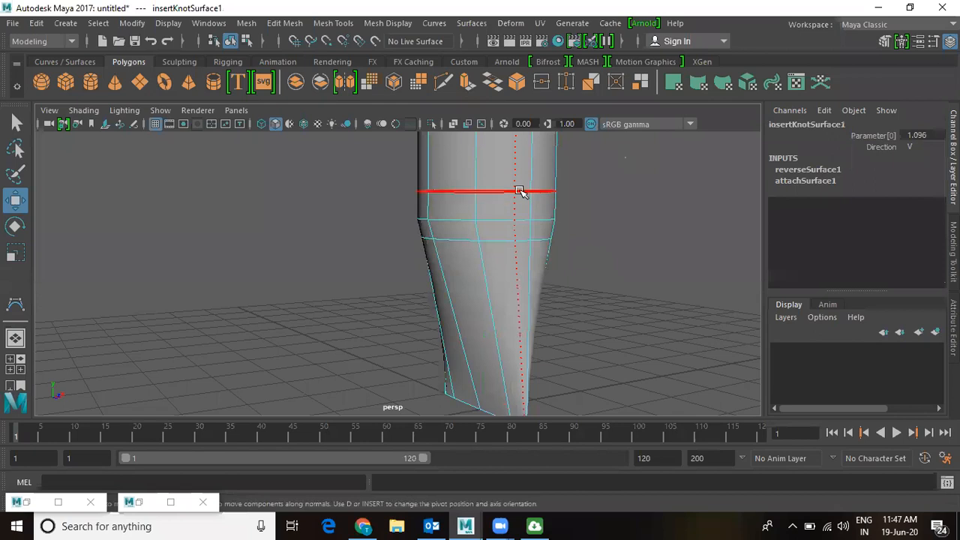
pyautogui.click(521, 195)
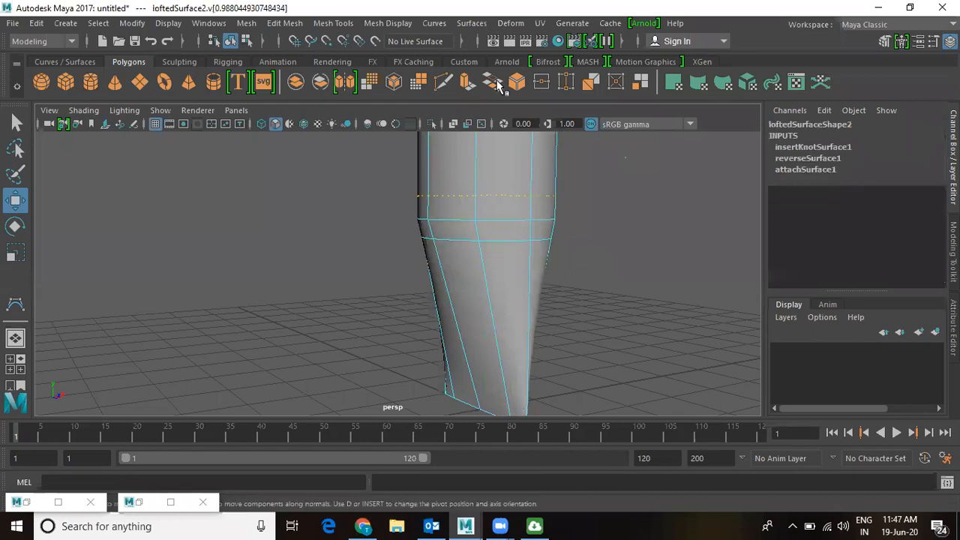
pyautogui.click(471, 23)
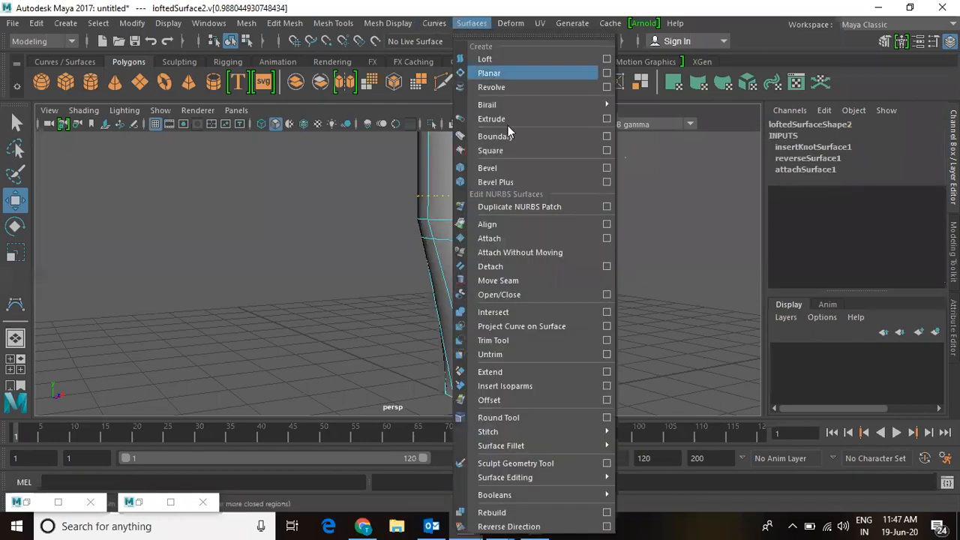
pyautogui.click(520, 386)
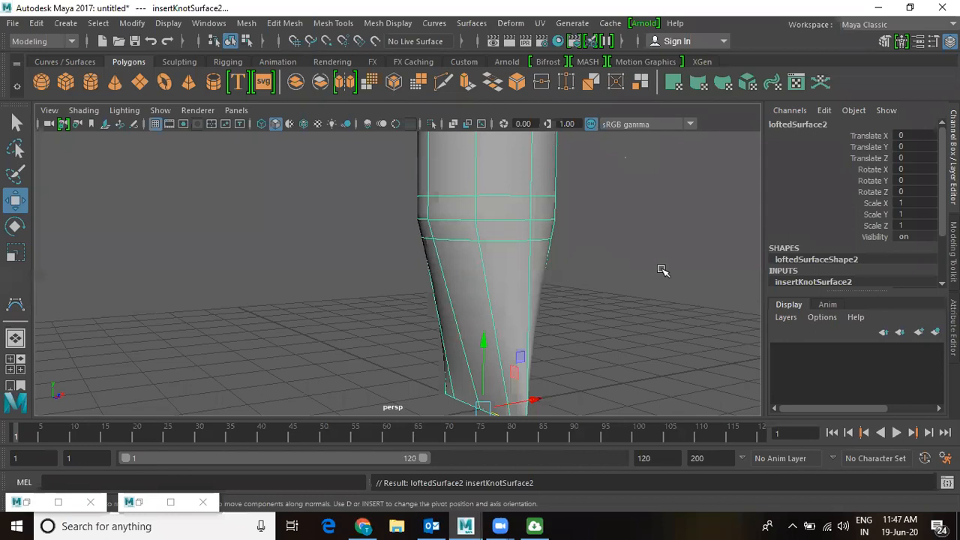
# - Create a polygon cube, move it to about 4.04 along Z and scale it uniformly to about 4.08
pyautogui.scroll(-3, 623, 272)
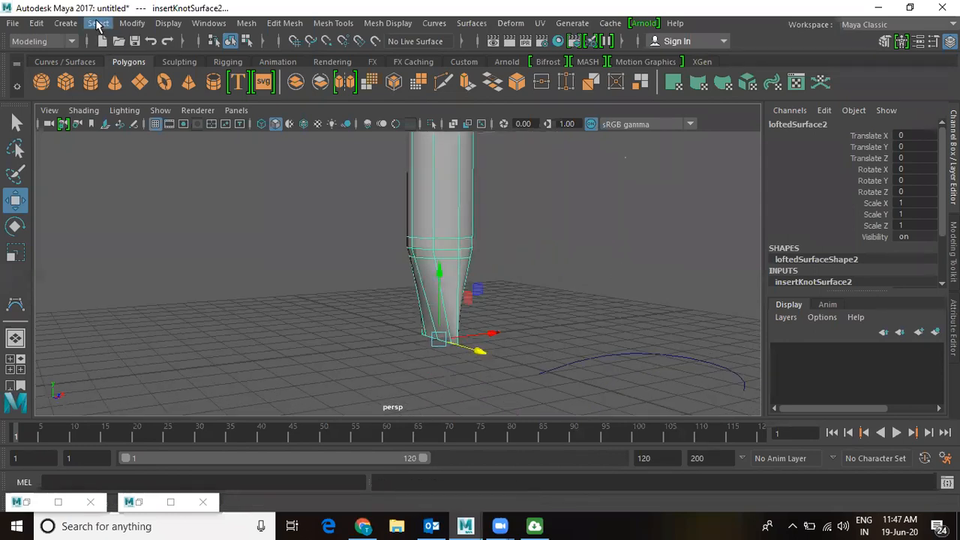
pyautogui.click(65, 23)
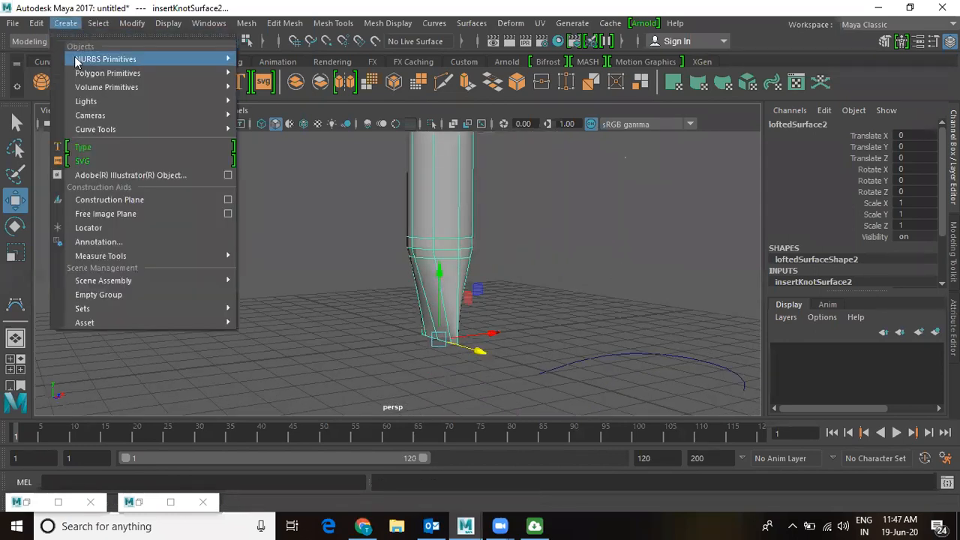
pyautogui.moveTo(82, 74)
pyautogui.click(270, 98)
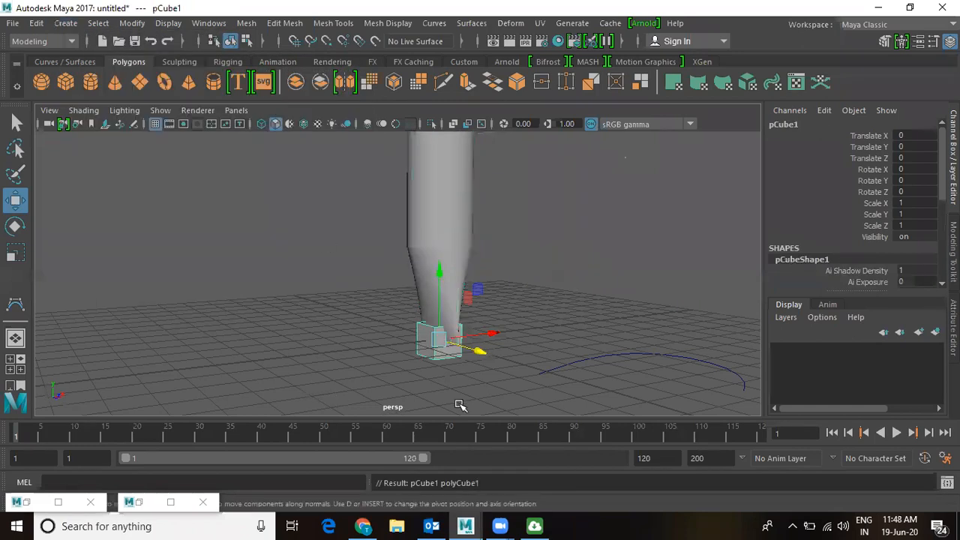
pyautogui.moveTo(481, 351); pyautogui.dragTo(592, 377)
pyautogui.press('r')
pyautogui.moveTo(514, 367); pyautogui.dragTo(628, 274)
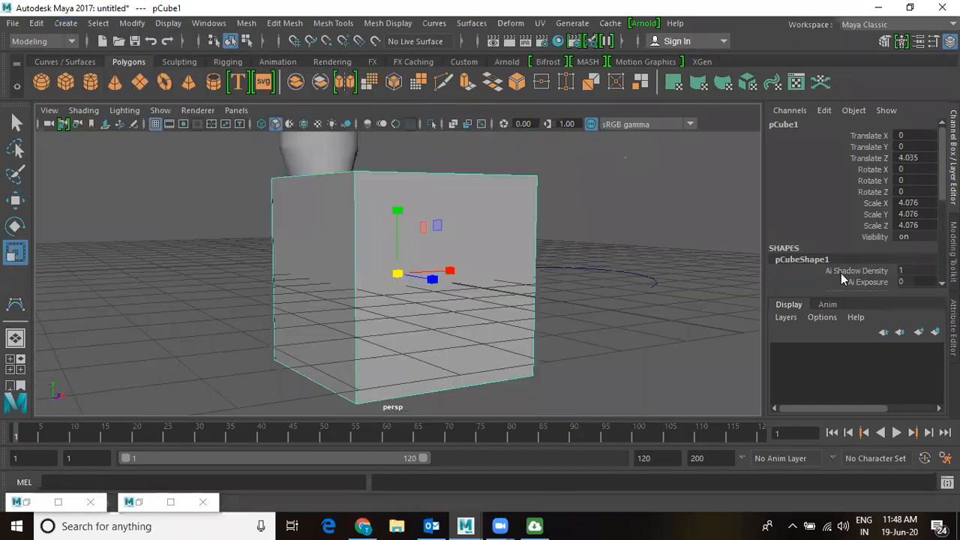
# - Set the cube's width, height and depth subdivisions to 3
pyautogui.scroll(-3, 851, 255)
pyautogui.scroll(-2, 863, 255)
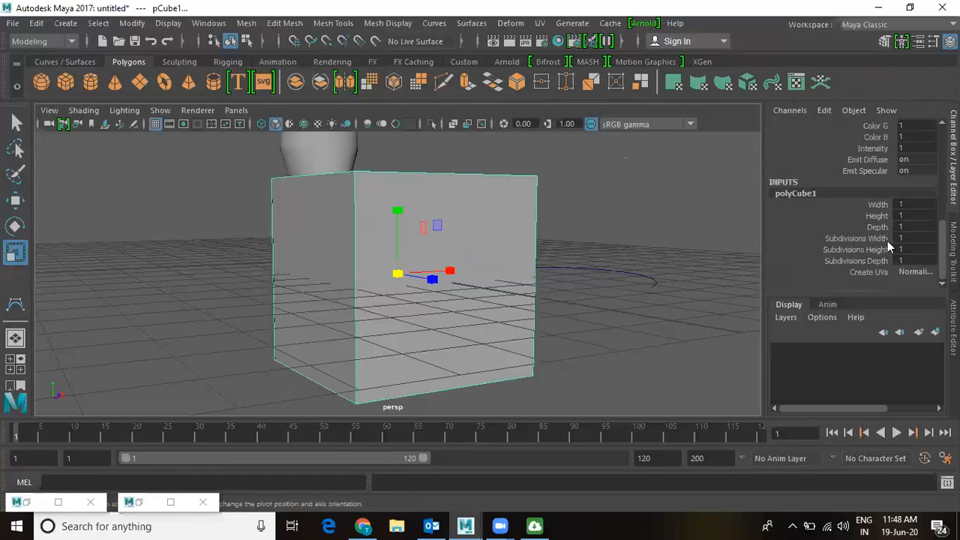
pyautogui.moveTo(884, 240); pyautogui.dragTo(781, 260)
pyautogui.moveTo(653, 255); pyautogui.dragTo(673, 256, button='middle')
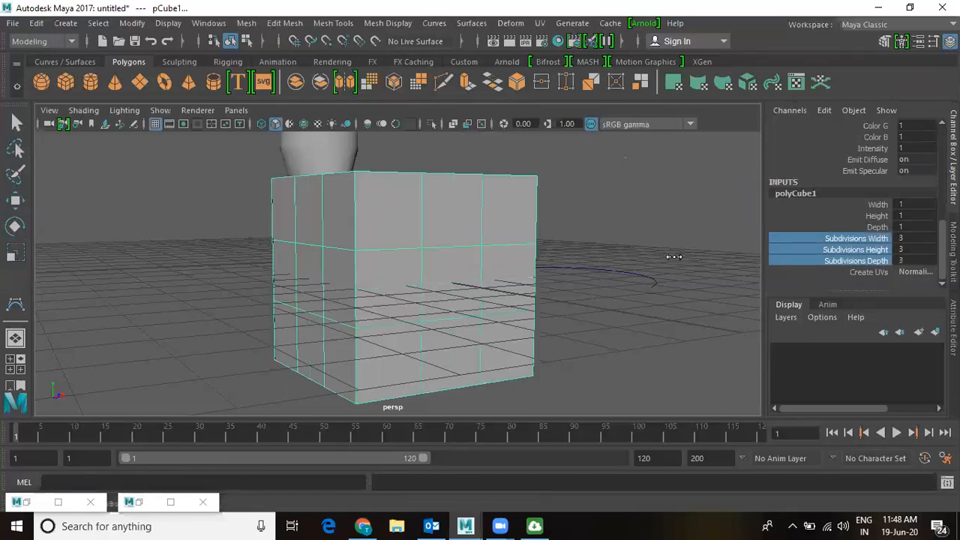
pyautogui.press('w')
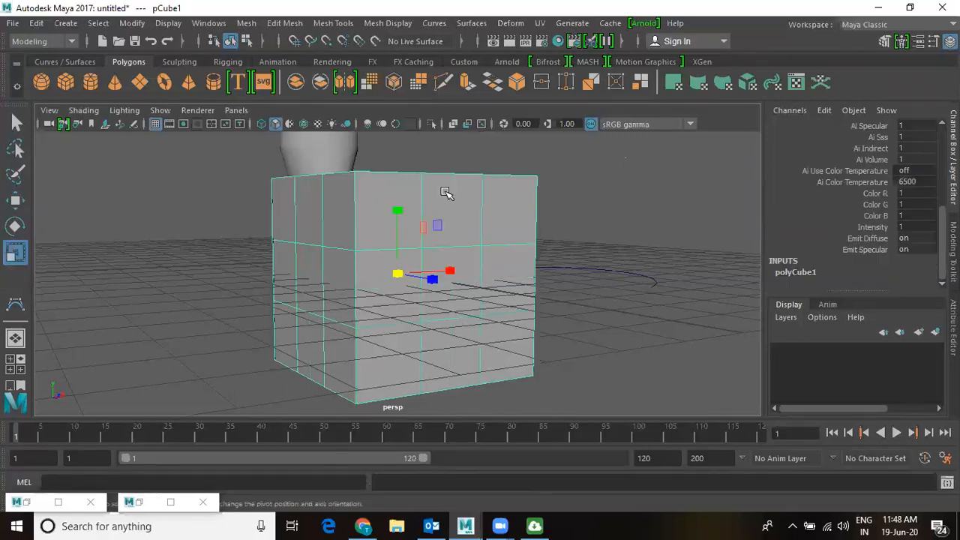
# - Insert three horizontal edge loops around the cube, one through each row of faces
pyautogui.click(327, 23)
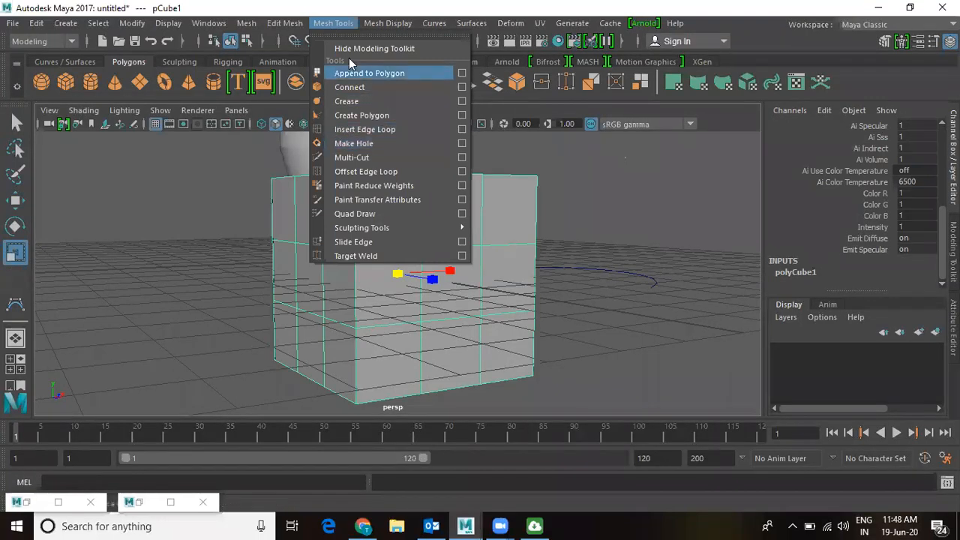
pyautogui.click(369, 129)
pyautogui.moveTo(422, 216); pyautogui.dragTo(424, 222)
pyautogui.click(422, 283)
pyautogui.click(422, 350)
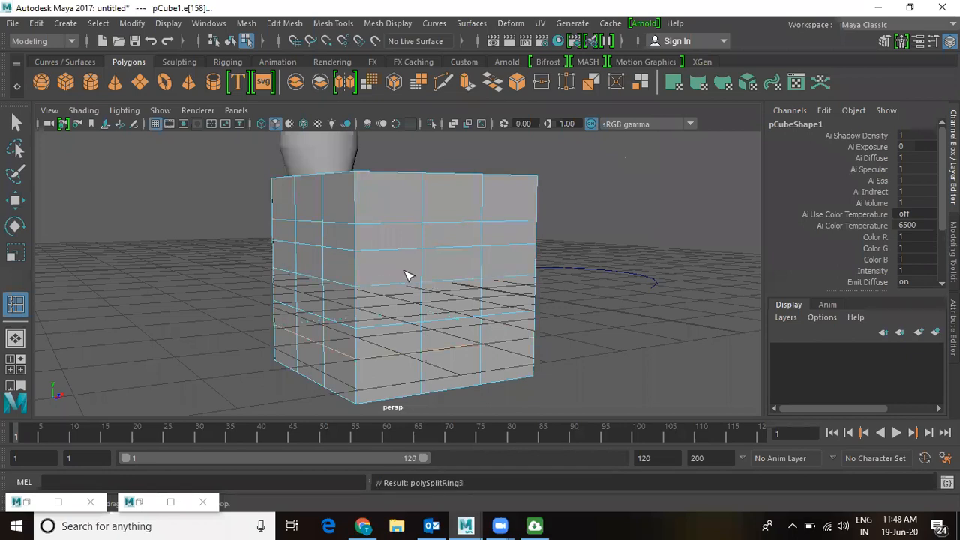
# - Insert three vertical edge loops around the cube, one through each column of the front face, and clear the selection
pyautogui.click(389, 223)
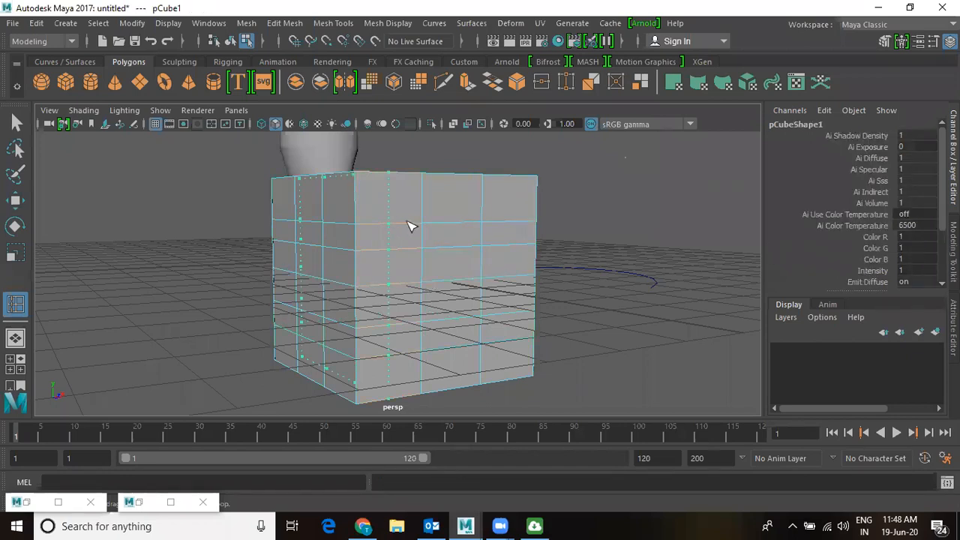
pyautogui.click(455, 222)
pyautogui.click(505, 225)
pyautogui.keyDown('alt'); pyautogui.moveTo(563, 227); pyautogui.dragTo(560, 279); pyautogui.keyUp('alt')
pyautogui.press('w')
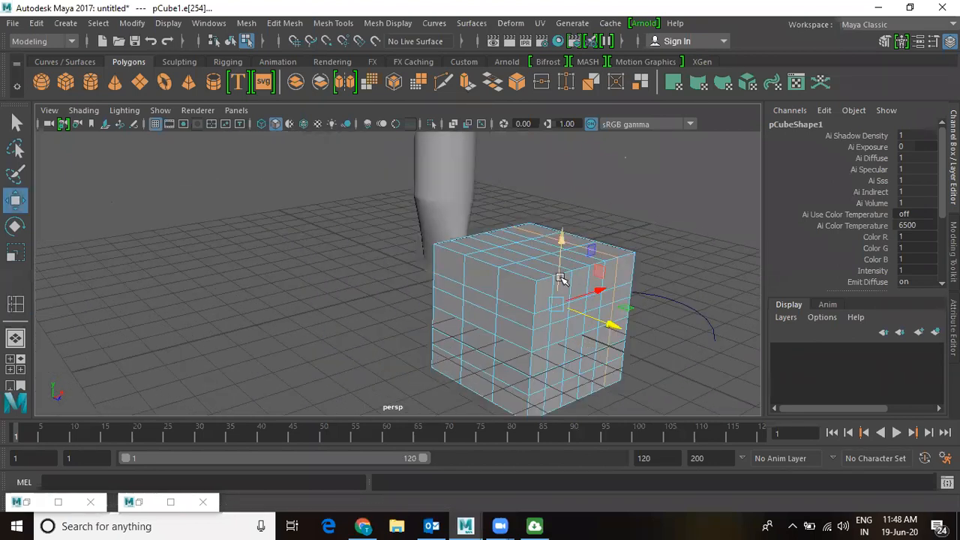
pyautogui.scroll(3, 561, 279)
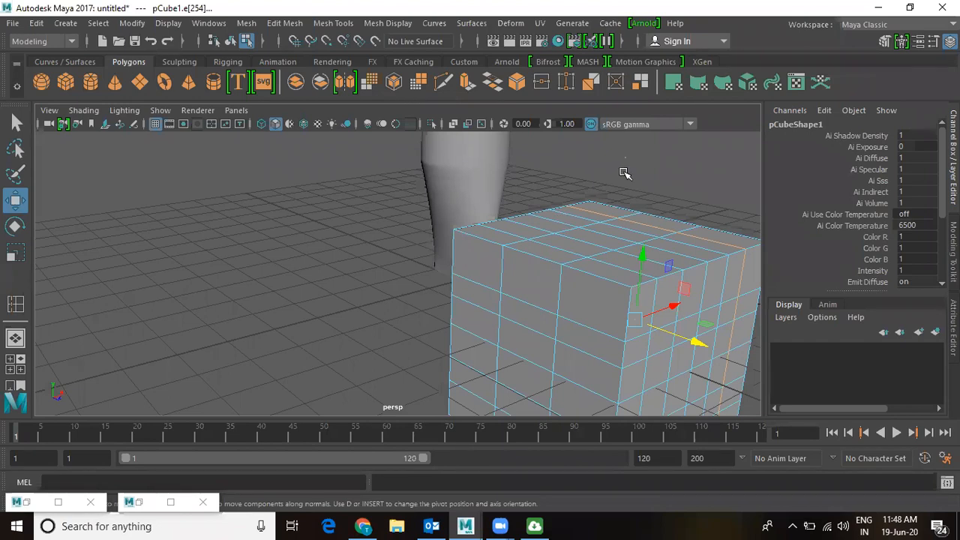
pyautogui.scroll(-2, 641, 193)
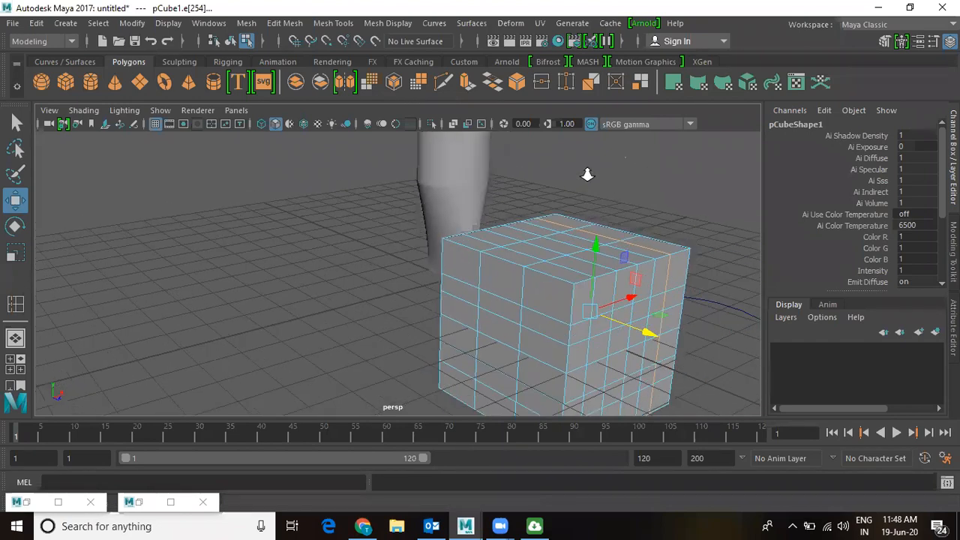
pyautogui.click(630, 198)
# - Start a new scene and create a NURBS sphere at the origin, scaled uniformly to about 4.53
pyautogui.hotkey('ctrl', 'n')
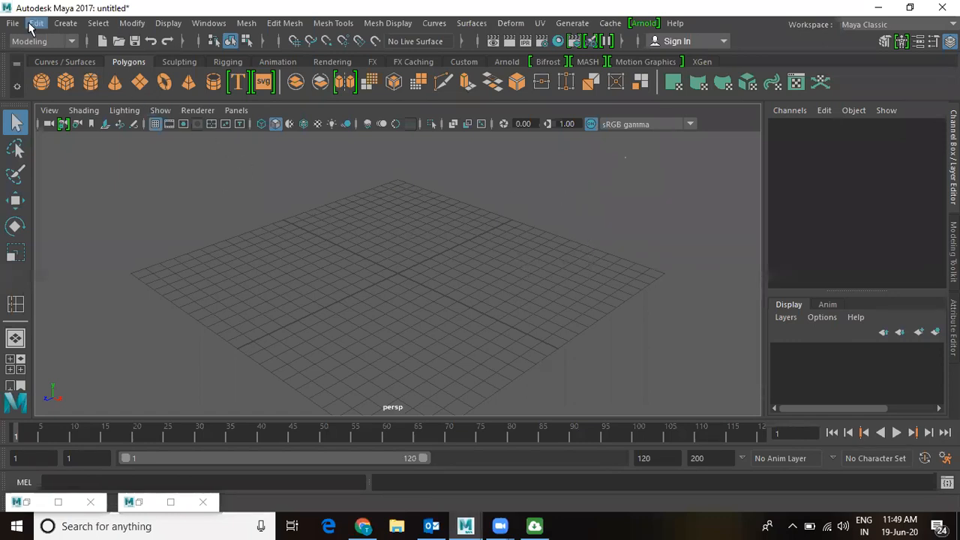
pyautogui.click(68, 24)
pyautogui.moveTo(188, 60)
pyautogui.click(266, 71)
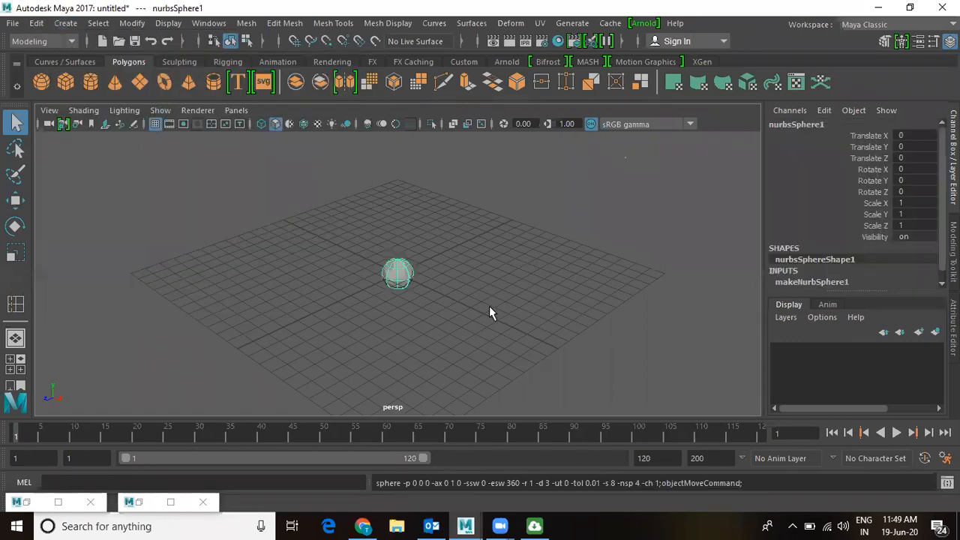
pyautogui.press('r')
pyautogui.moveTo(397, 275); pyautogui.dragTo(512, 250)
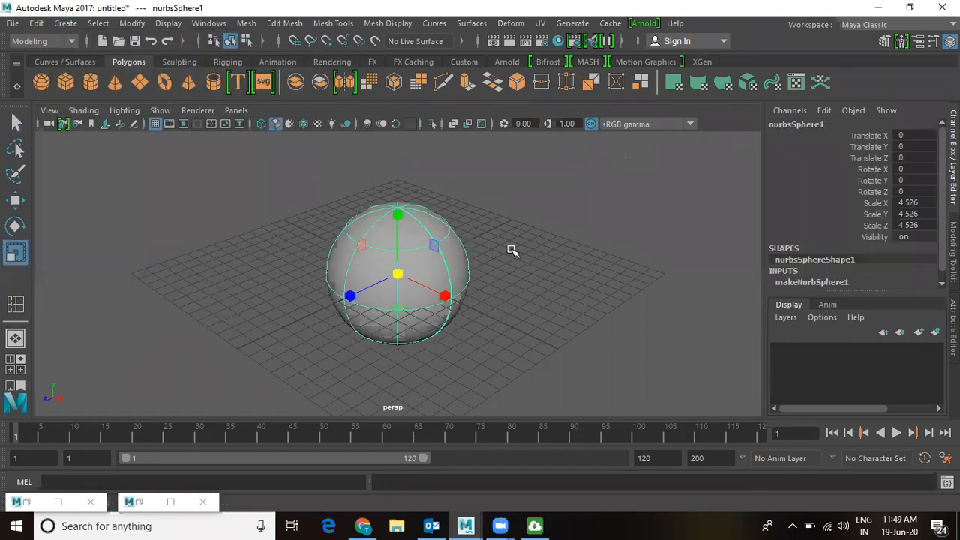
pyautogui.hotkey('ctrl', 's')
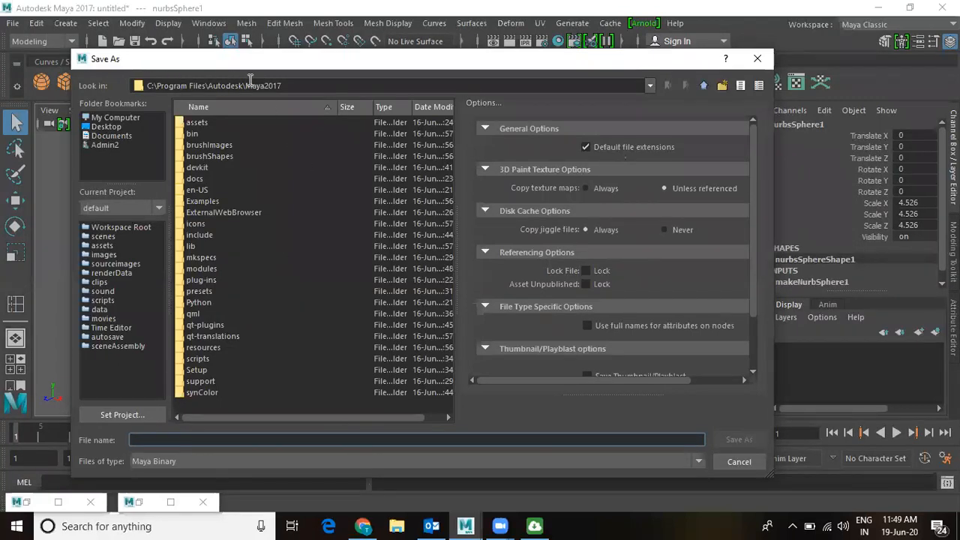
pyautogui.click(758, 58)
pyautogui.click(206, 211)
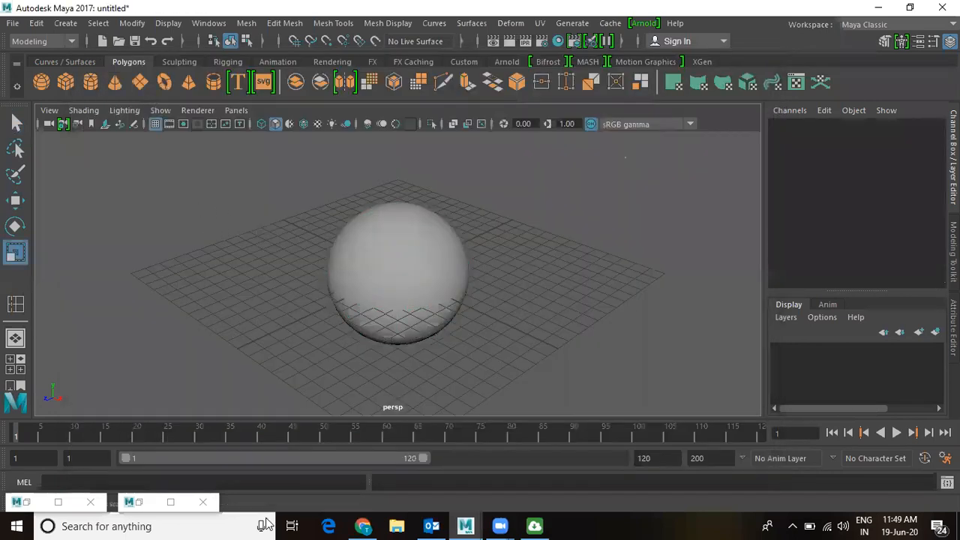
# - Start a new project in the Project Window and name it Horse
pyautogui.click(13, 26)
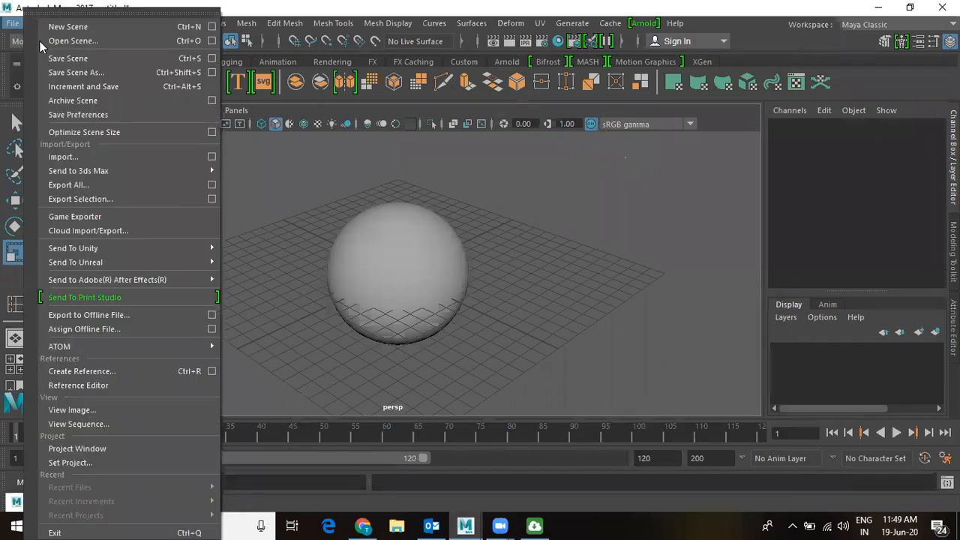
pyautogui.click(118, 447)
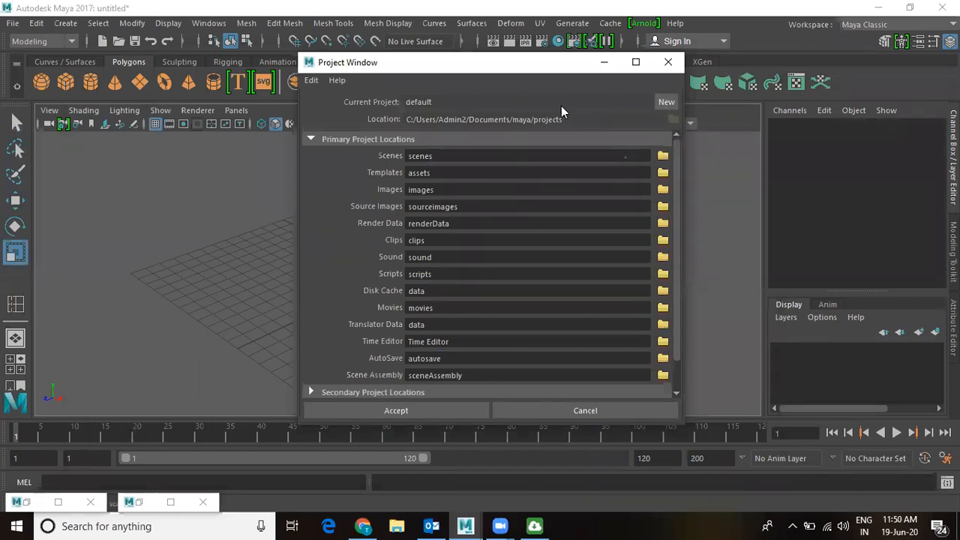
pyautogui.click(667, 102)
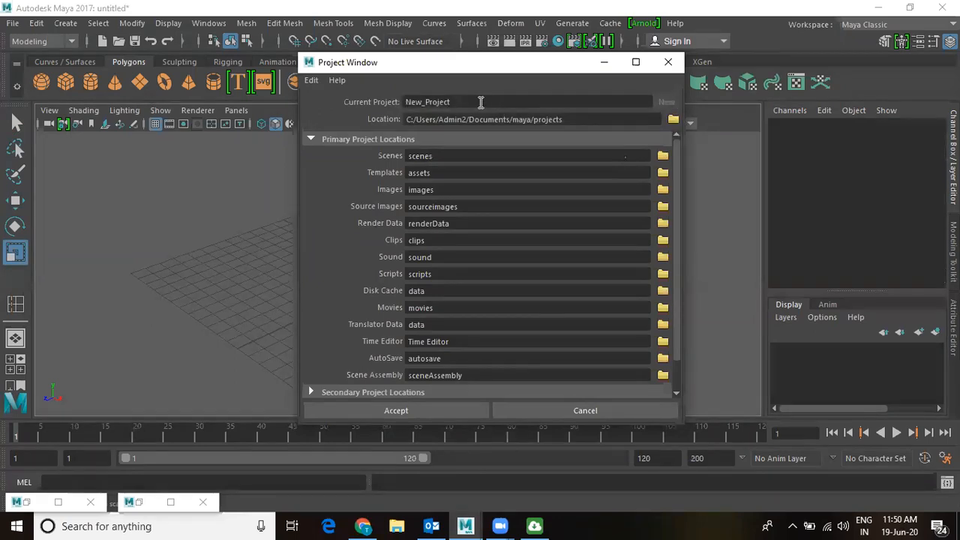
pyautogui.doubleClick(428, 102)
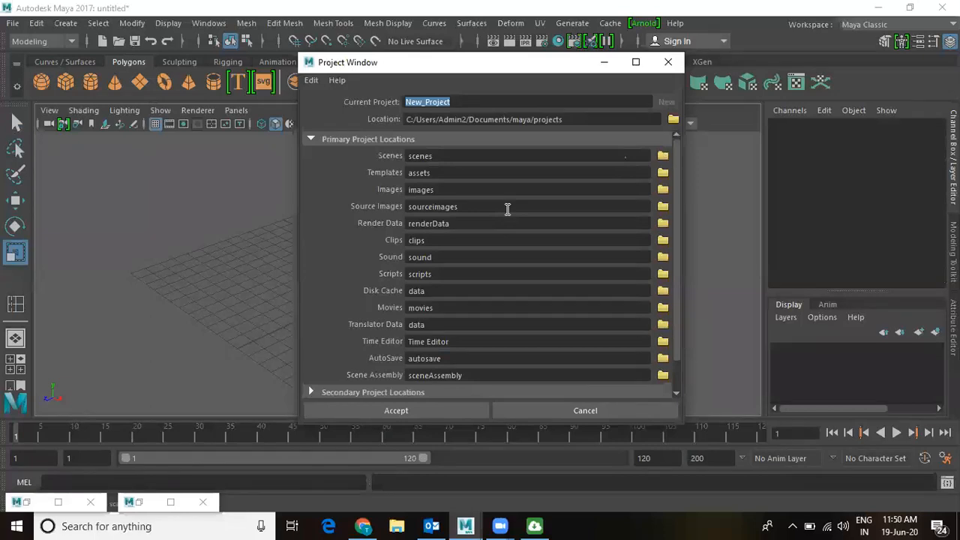
pyautogui.write('Horse')
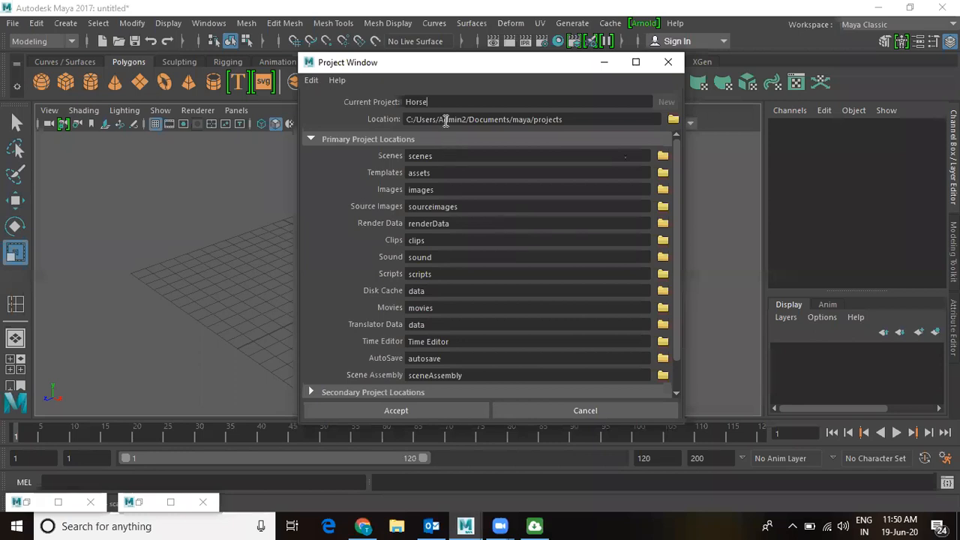
# - Review the new project's name and the folder path where it is stored
pyautogui.moveTo(439, 101); pyautogui.dragTo(398, 106)
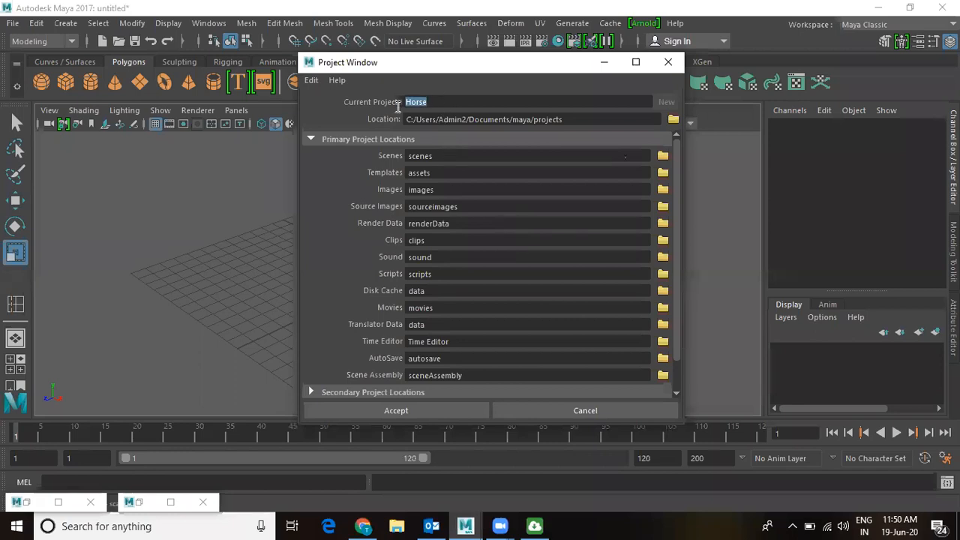
pyautogui.click(465, 120)
pyautogui.click(592, 119)
pyautogui.moveTo(469, 118); pyautogui.dragTo(568, 119)
pyautogui.click(568, 119)
pyautogui.scroll(-1, 444, 207)
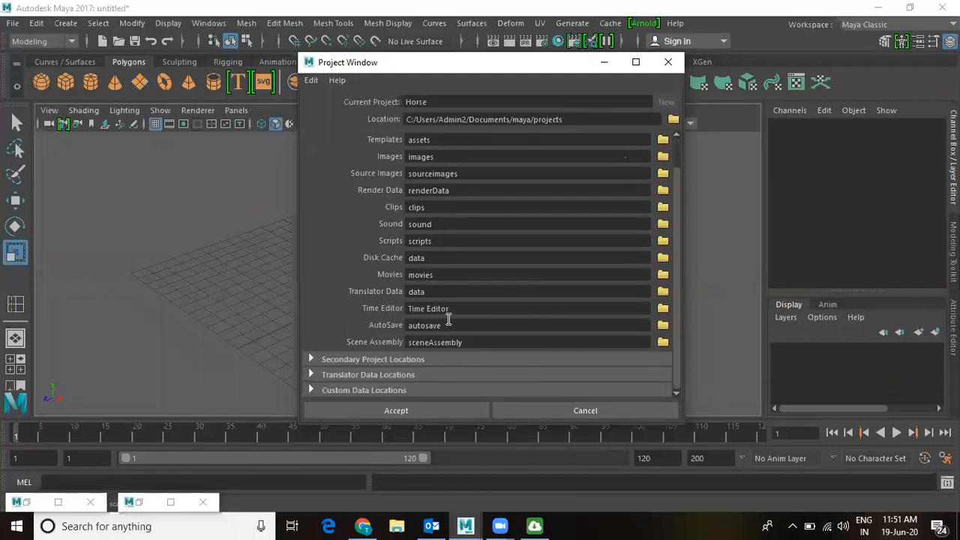
# - Expand the secondary project locations and create the Horse project with the default folder locations
pyautogui.click(379, 360)
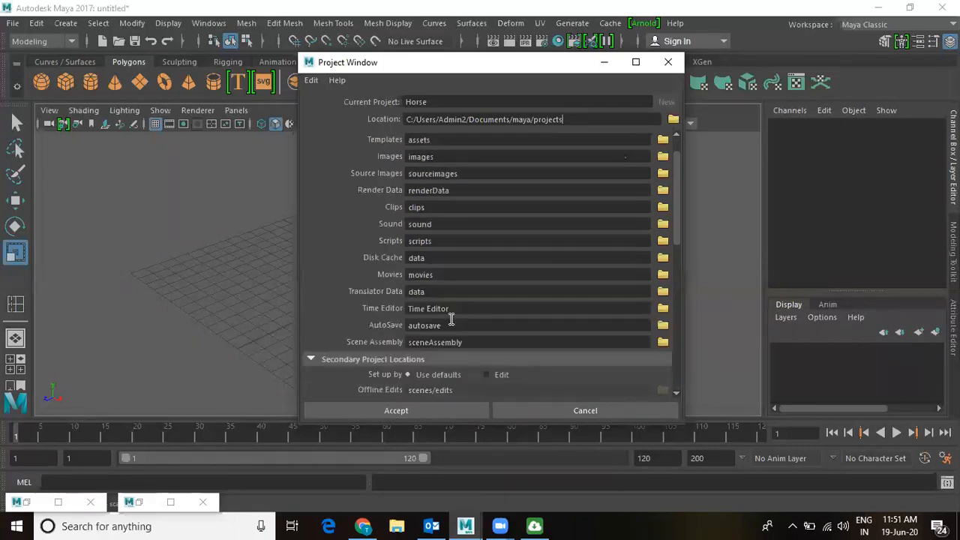
pyautogui.scroll(2, 451, 321)
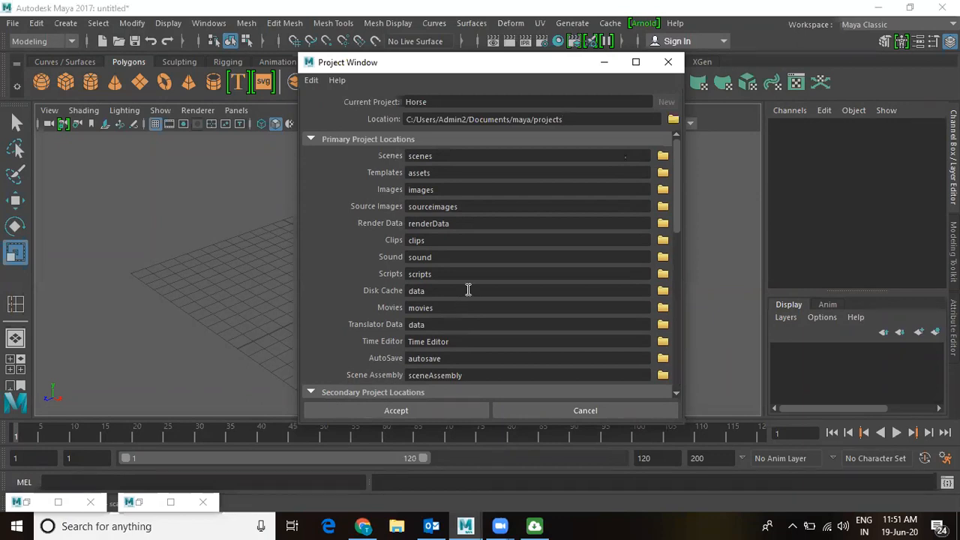
pyautogui.scroll(-2, 468, 290)
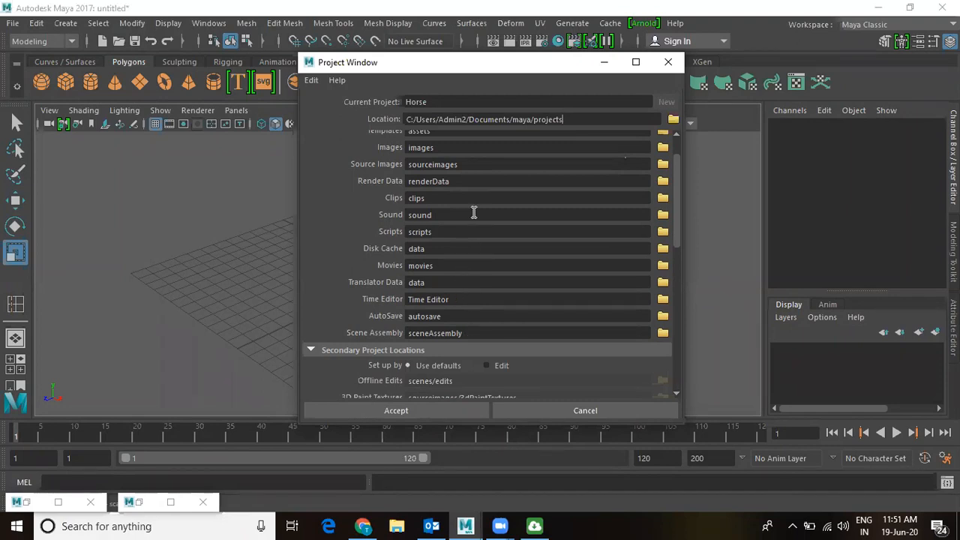
pyautogui.scroll(2, 476, 211)
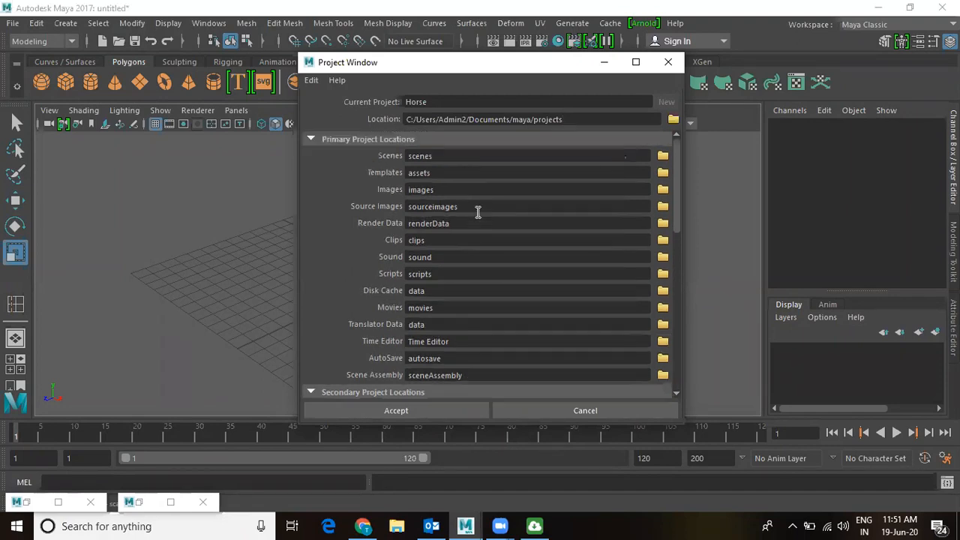
pyautogui.click(433, 409)
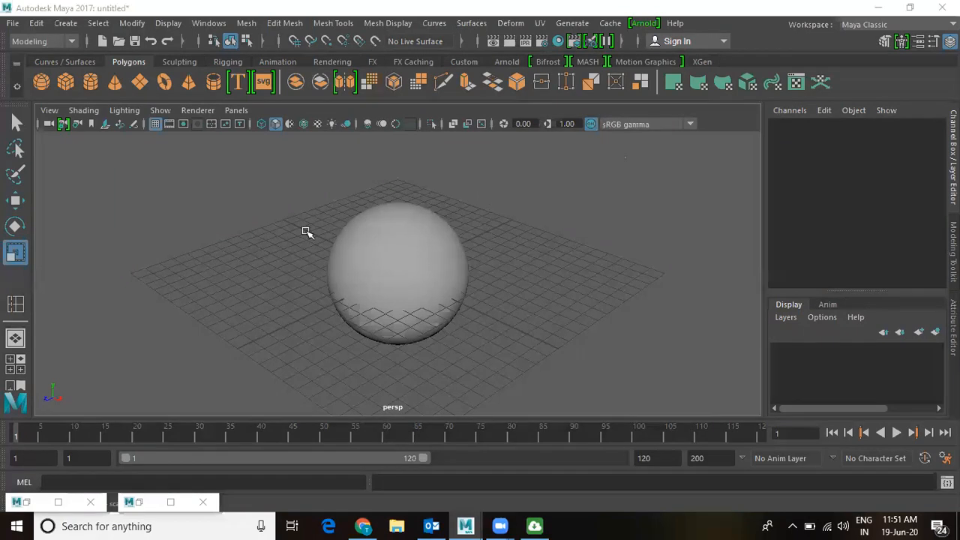
# - Switch to File Explorer and open the Horse project folder under Documents > maya > projects
pyautogui.click(405, 523)
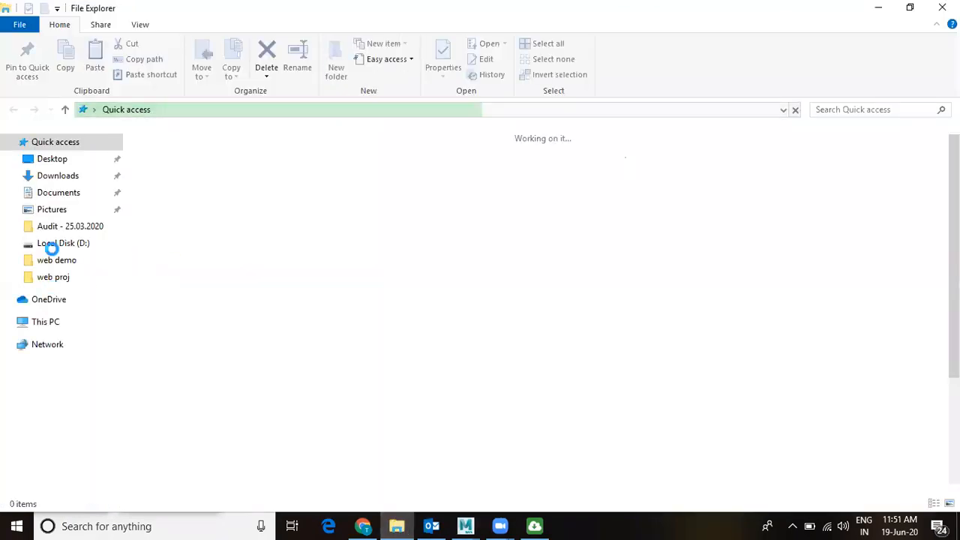
pyautogui.click(58, 193)
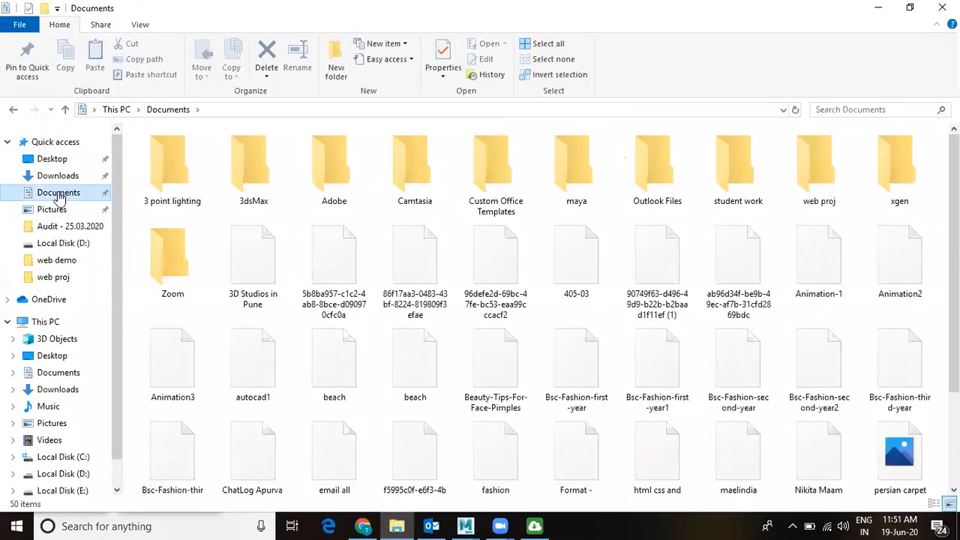
pyautogui.doubleClick(568, 172)
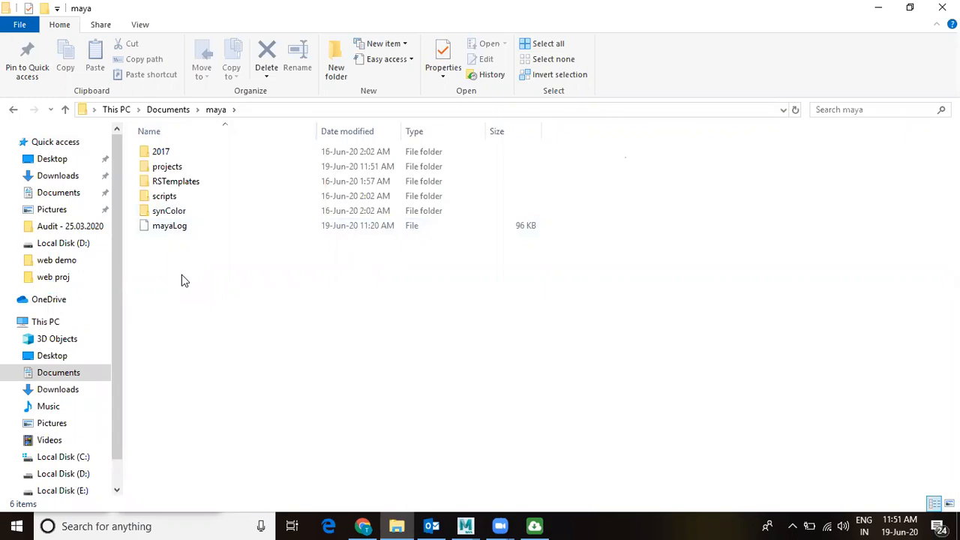
pyautogui.click(60, 194)
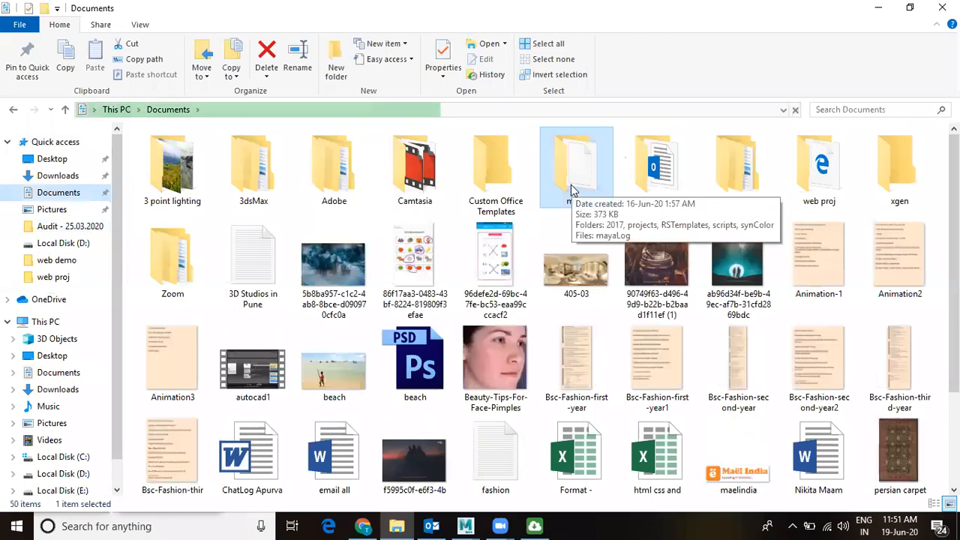
pyautogui.doubleClick(579, 180)
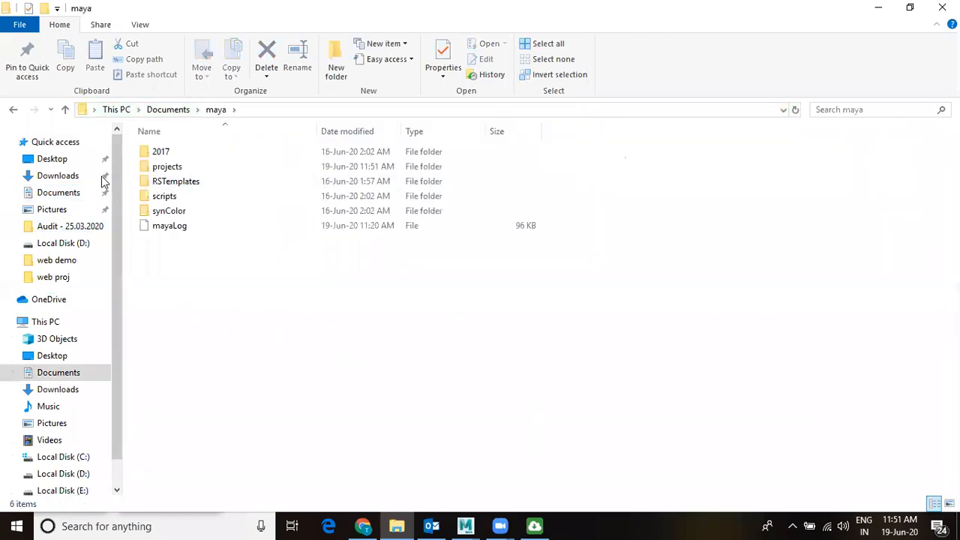
pyautogui.doubleClick(171, 167)
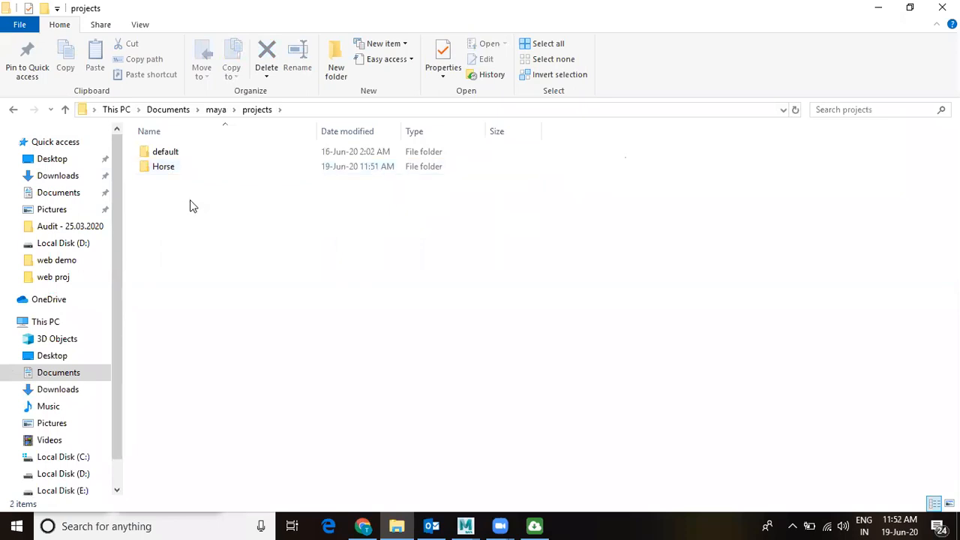
pyautogui.click(163, 170)
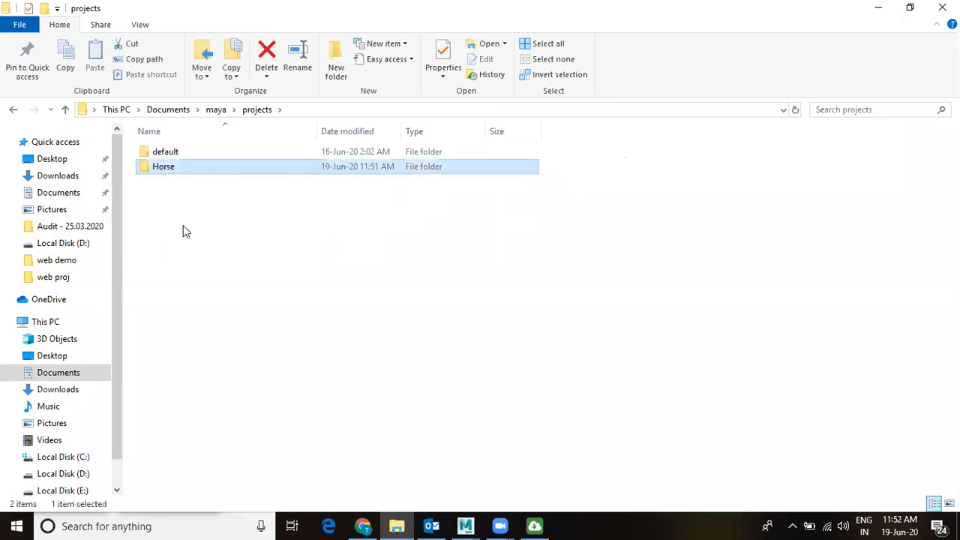
pyautogui.doubleClick(167, 165)
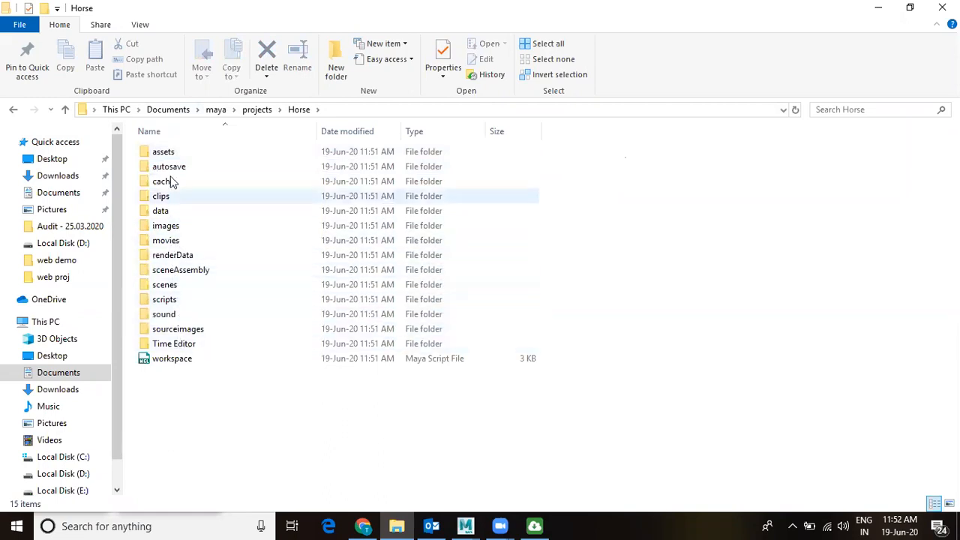
# - Look inside the Horse project's scenes folder, and switch back to the Maya scene
pyautogui.doubleClick(162, 286)
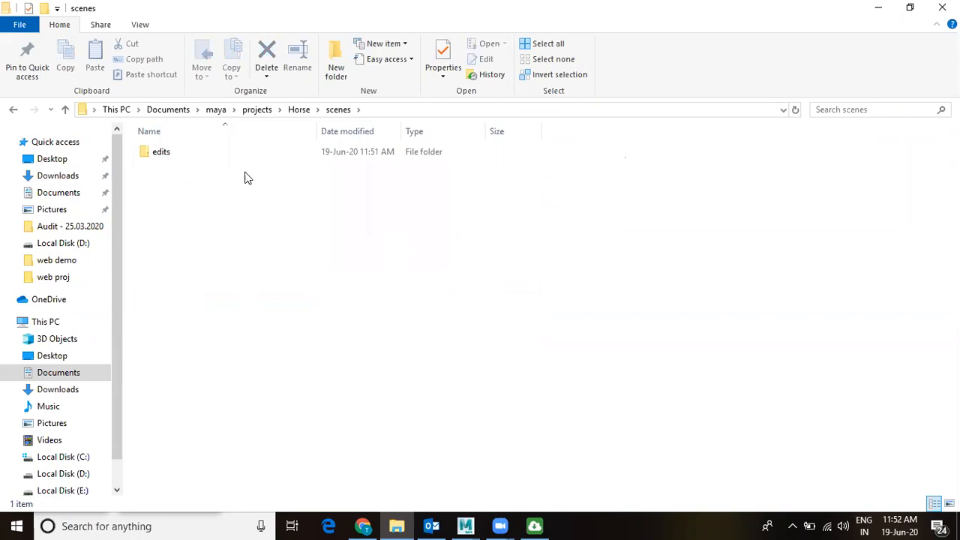
pyautogui.click(14, 110)
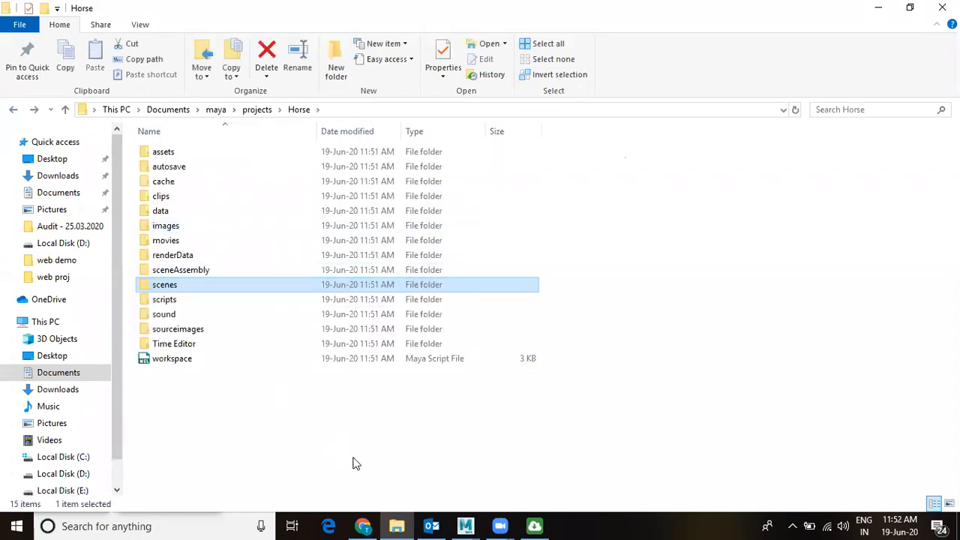
pyautogui.click(465, 525)
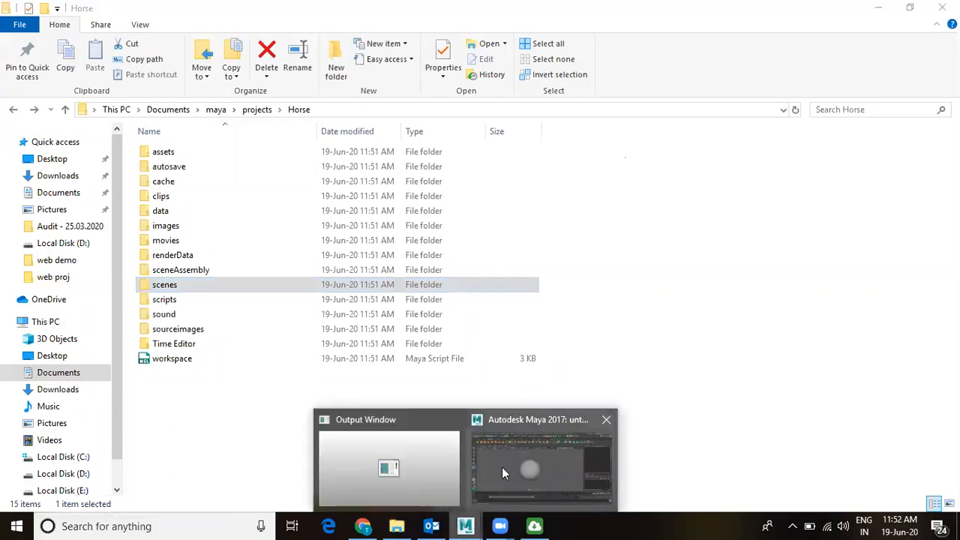
pyautogui.click(503, 470)
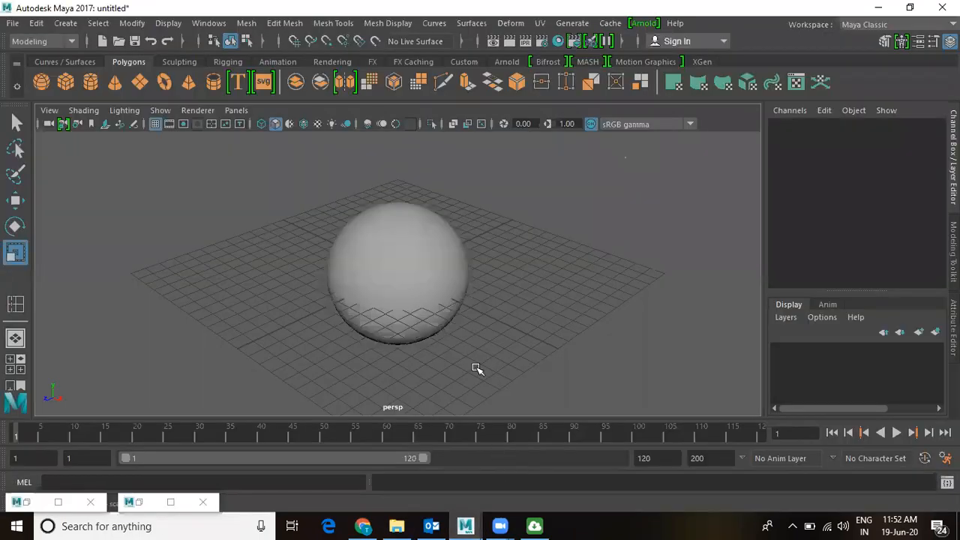
# - Set the Horse folder under Documents > maya > projects as the current project
pyautogui.click(13, 24)
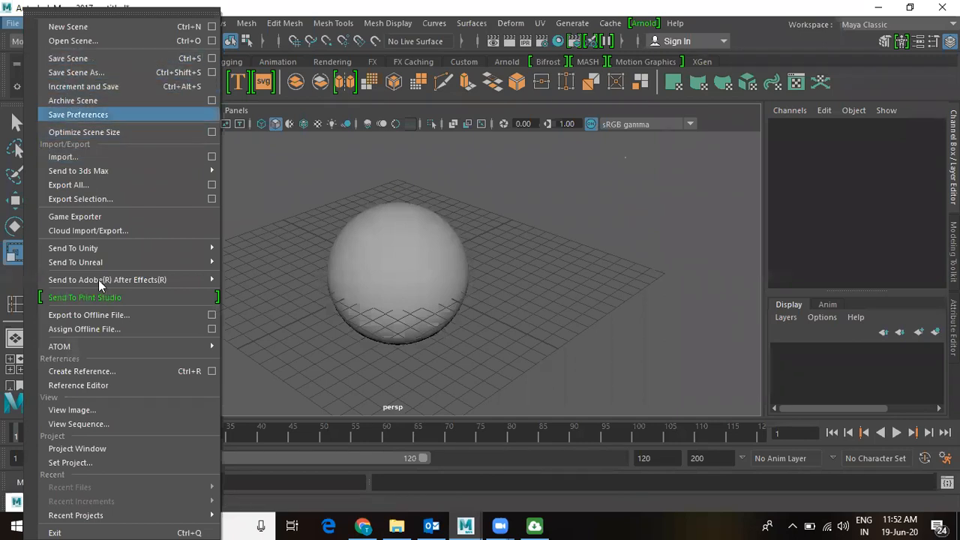
pyautogui.click(94, 463)
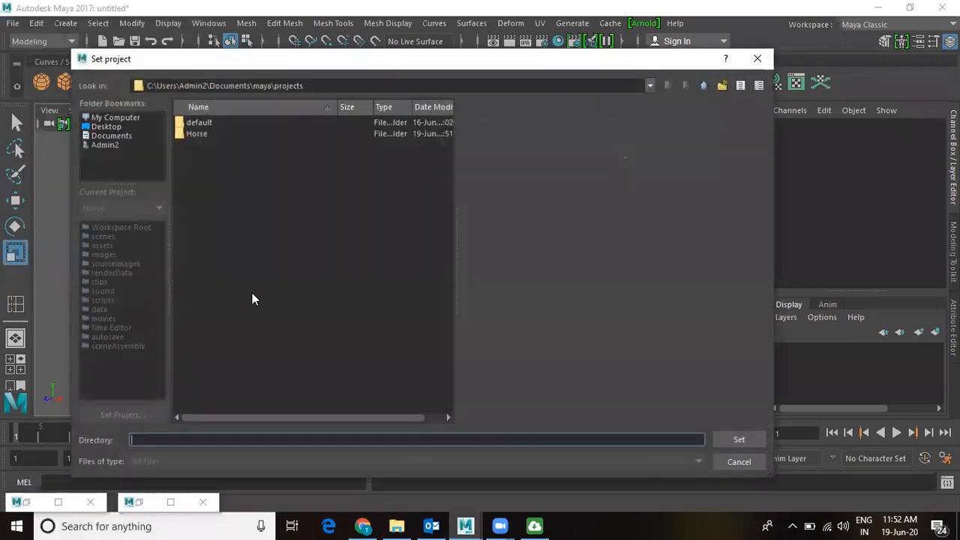
pyautogui.click(197, 135)
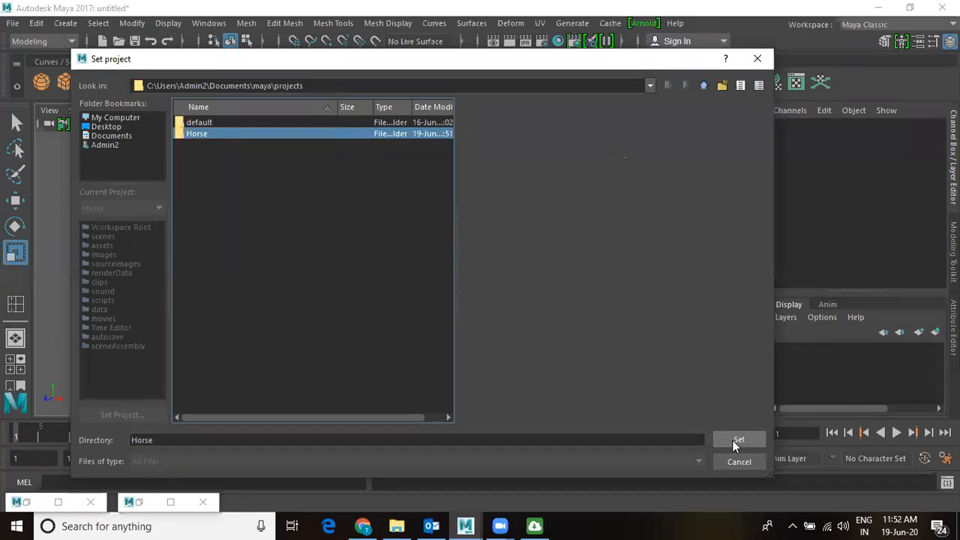
pyautogui.click(737, 442)
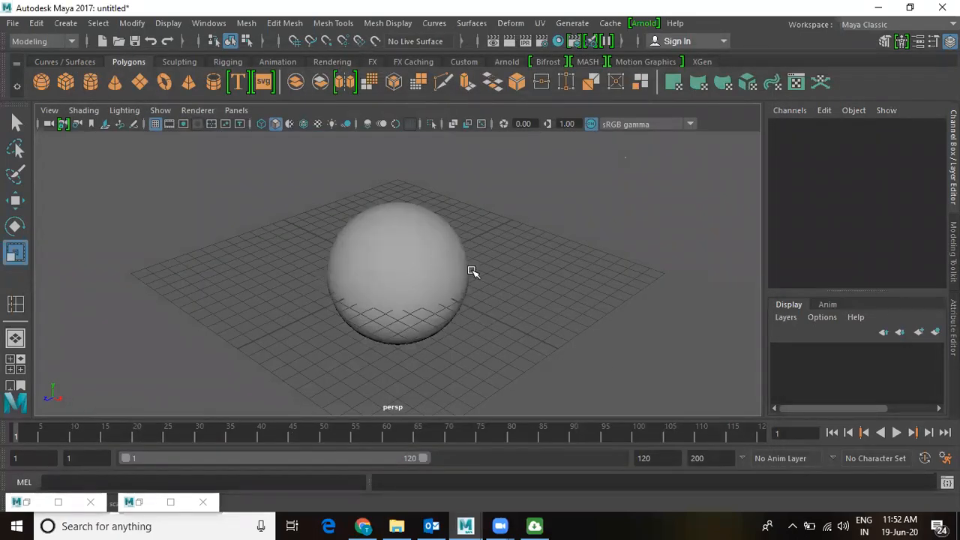
# - Save the scene in Maya Binary format as horse inside the Horse project's scenes folder
pyautogui.click(15, 24)
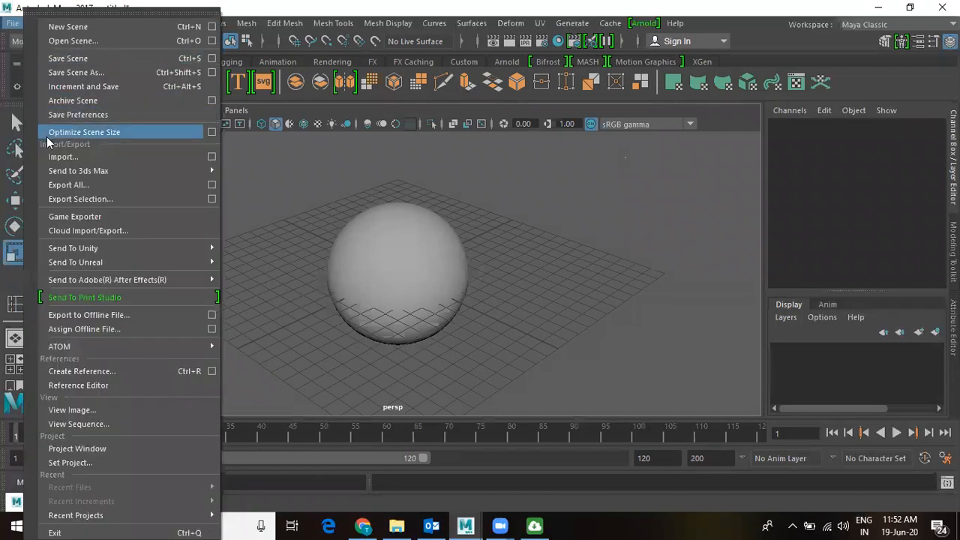
pyautogui.click(68, 60)
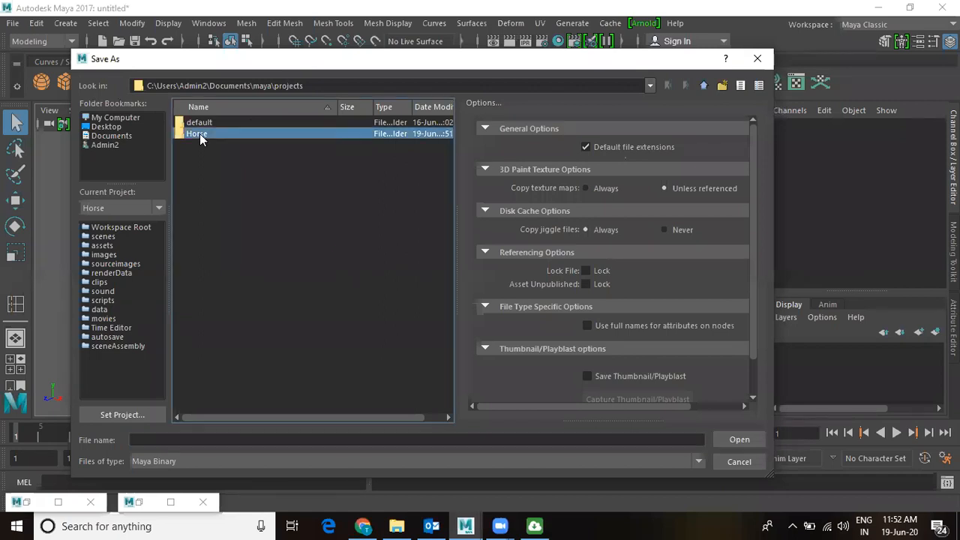
pyautogui.doubleClick(200, 134)
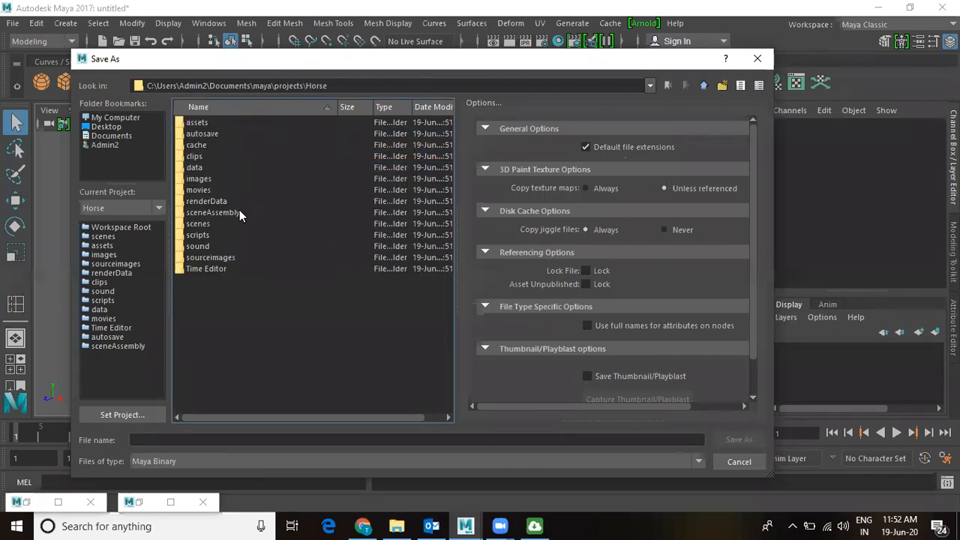
pyautogui.doubleClick(198, 223)
pyautogui.click(223, 439)
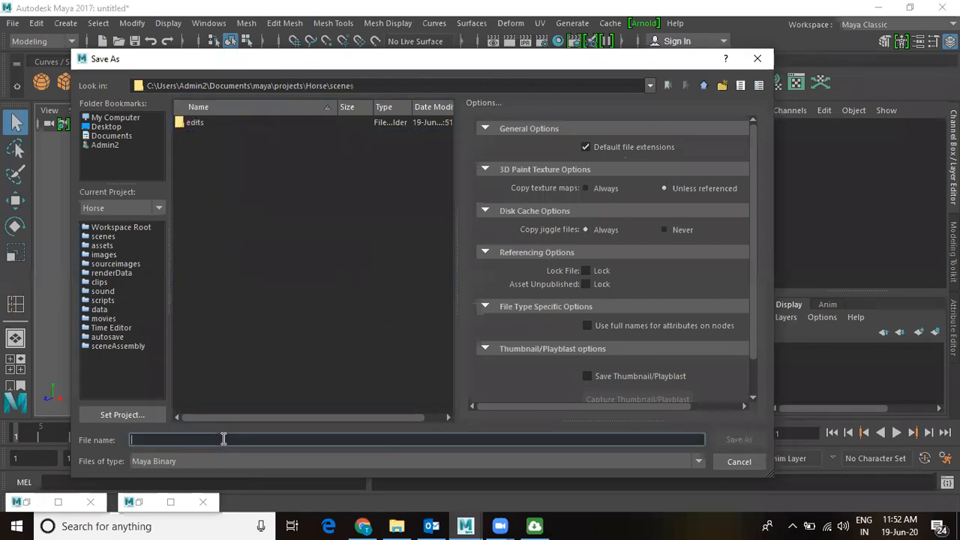
pyautogui.write('ho')
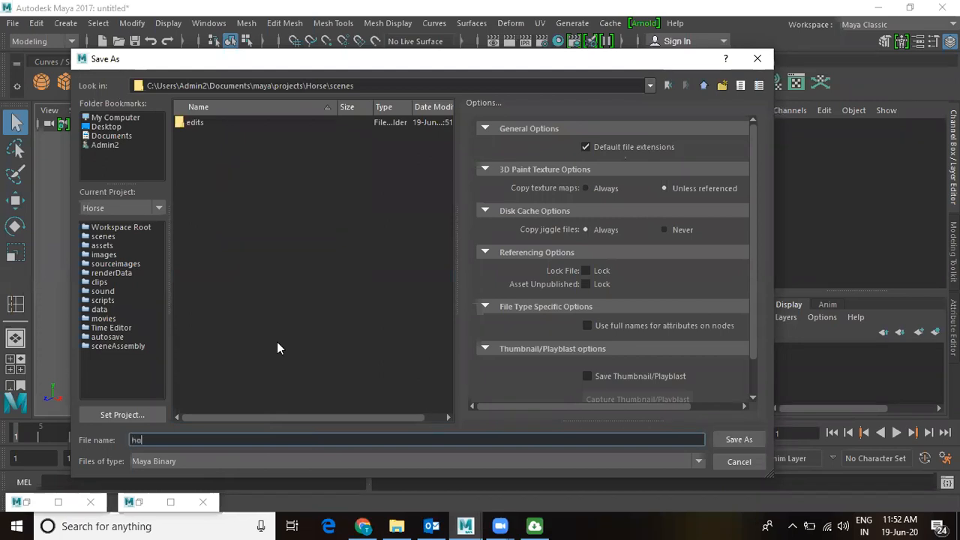
pyautogui.write('rse')
pyautogui.press('Return')
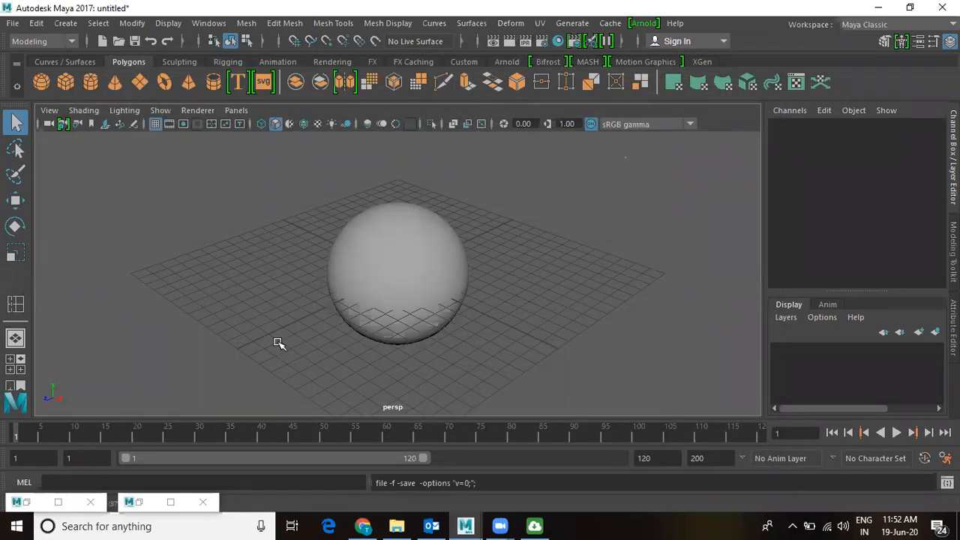
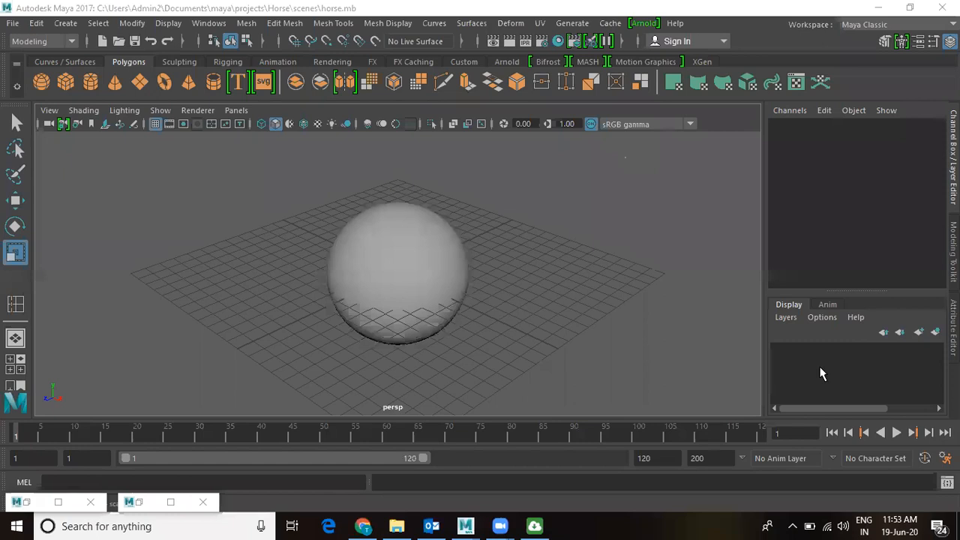
# - Create a second NURBS sphere at the origin and scale it uniformly to about 7.825
pyautogui.keyDown('alt'); pyautogui.moveTo(313, 218); pyautogui.dragTo(109, 159, button='middle'); pyautogui.keyUp('alt')
pyautogui.click(66, 23)
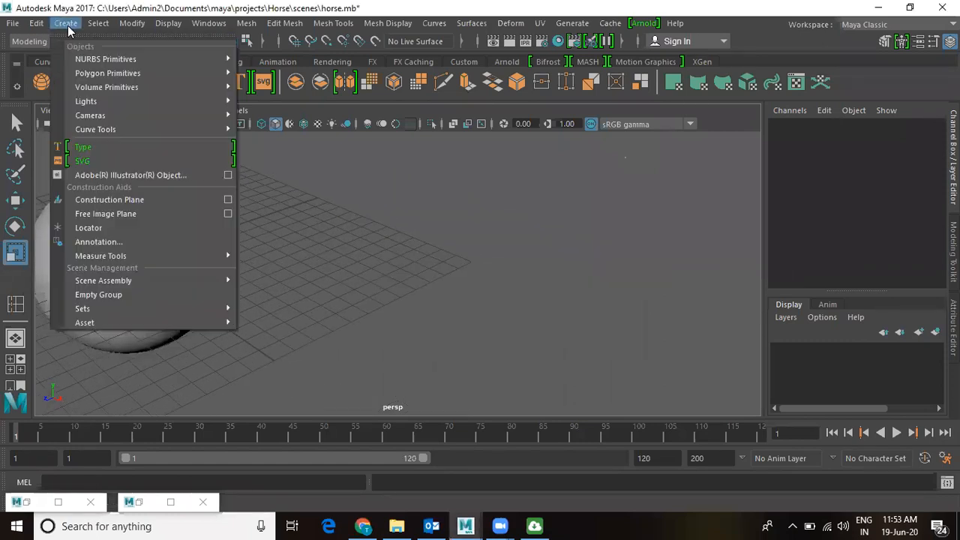
pyautogui.moveTo(82, 66)
pyautogui.click(276, 73)
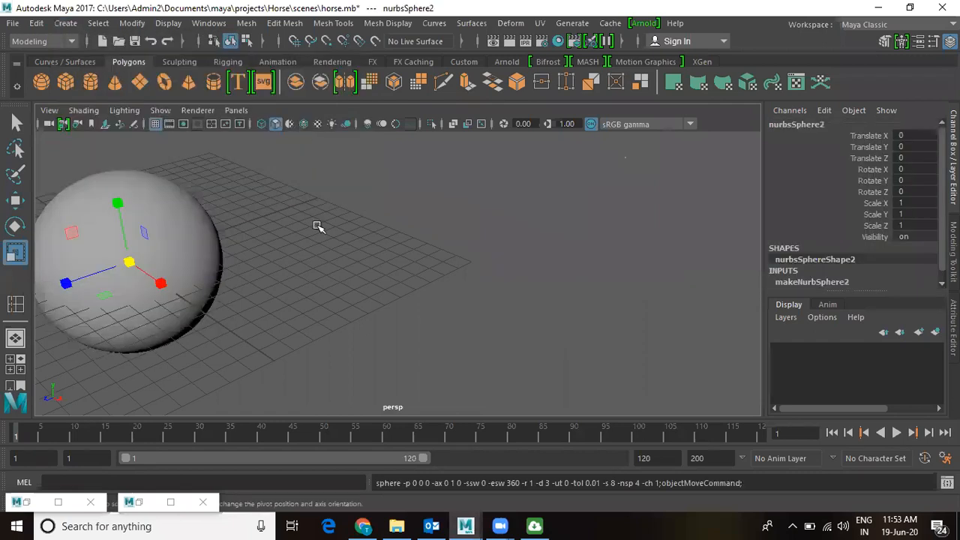
pyautogui.moveTo(124, 268); pyautogui.dragTo(160, 260)
pyautogui.keyDown('alt'); pyautogui.moveTo(160, 259); pyautogui.dragTo(220, 235, button='middle'); pyautogui.keyUp('alt')
# - Pick a vertical isoparm position just beside the front meridian of the larger sphere and insert an isoparm there
pyautogui.moveTo(221, 235); pyautogui.dragTo(222, 110, button='right')
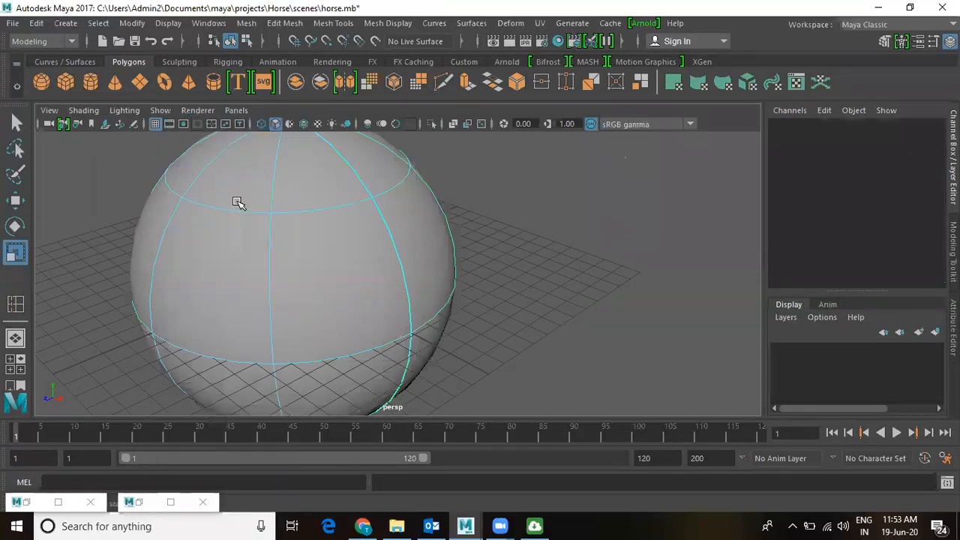
pyautogui.click(244, 294)
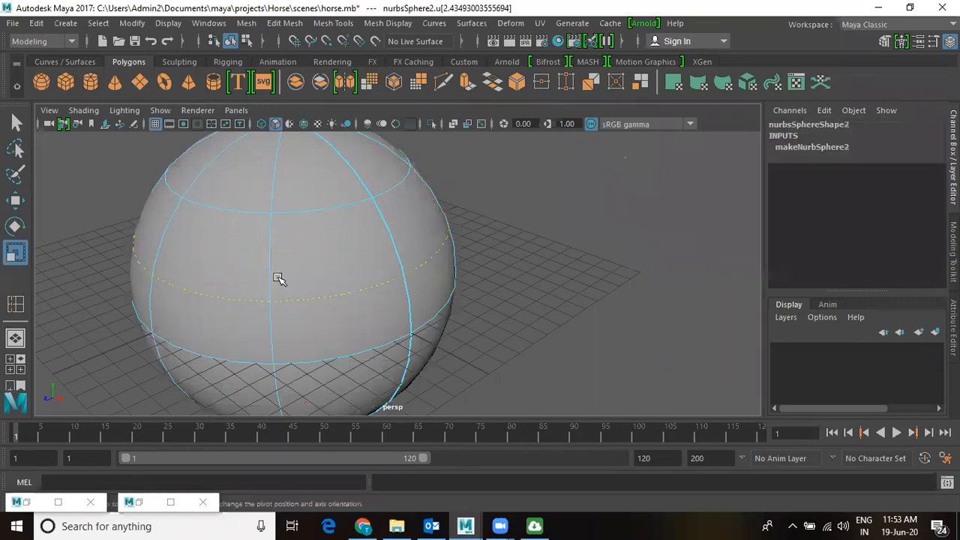
pyautogui.click(247, 281)
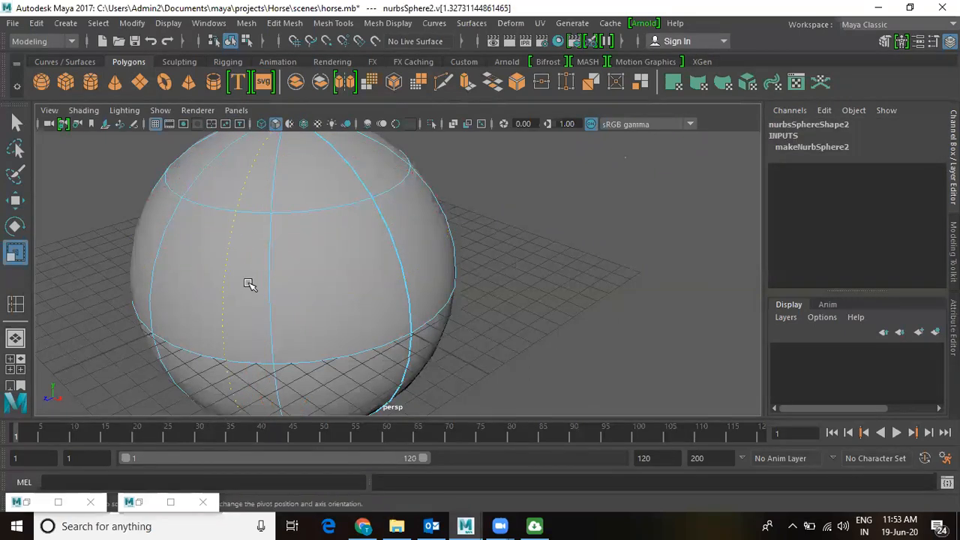
pyautogui.click(471, 23)
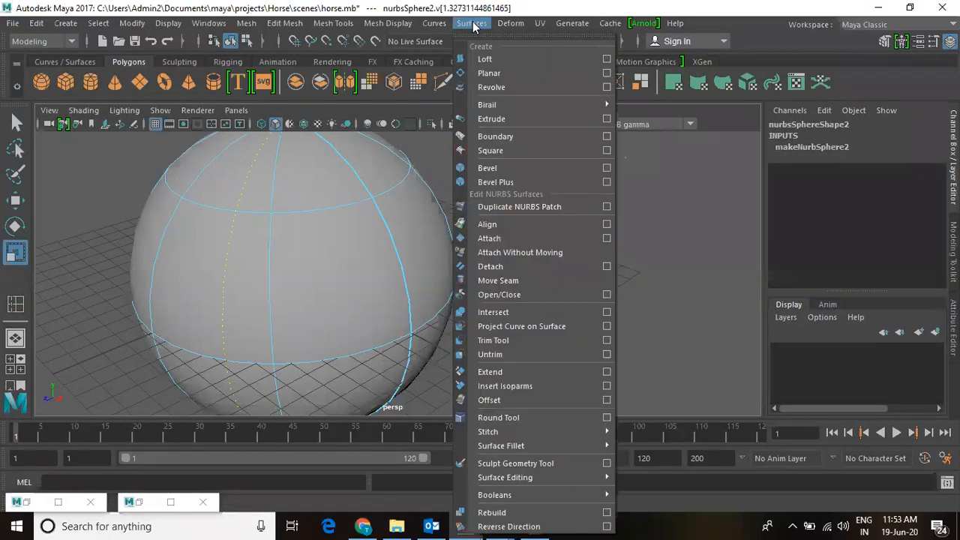
pyautogui.click(513, 388)
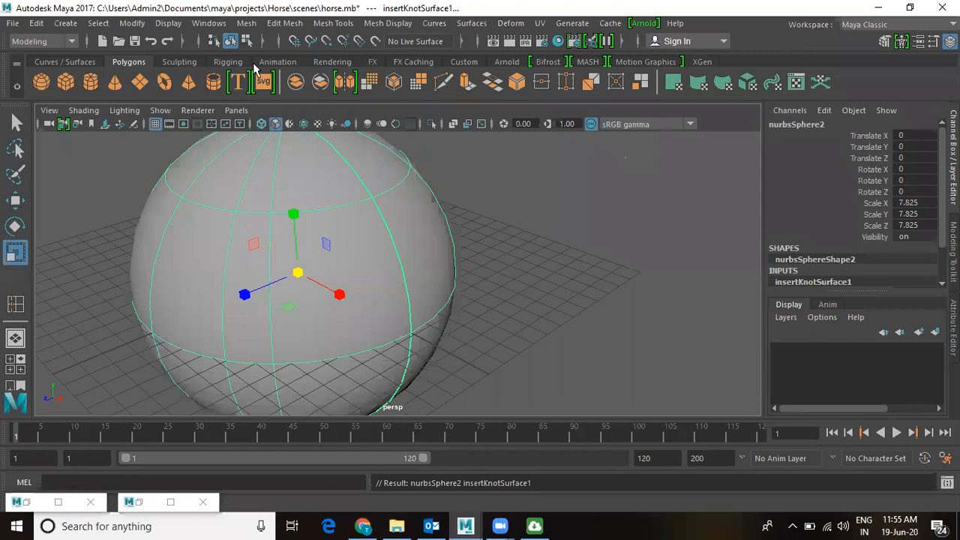
# - Open the Outliner, move it aside, and add nurbsSphere1 to the selection alongside nurbsSphere2
pyautogui.click(198, 30)
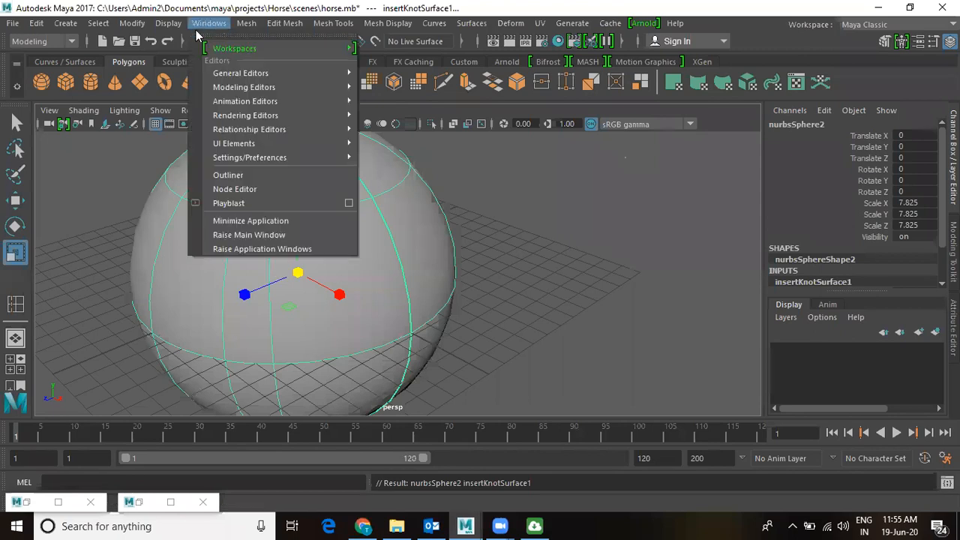
pyautogui.click(252, 174)
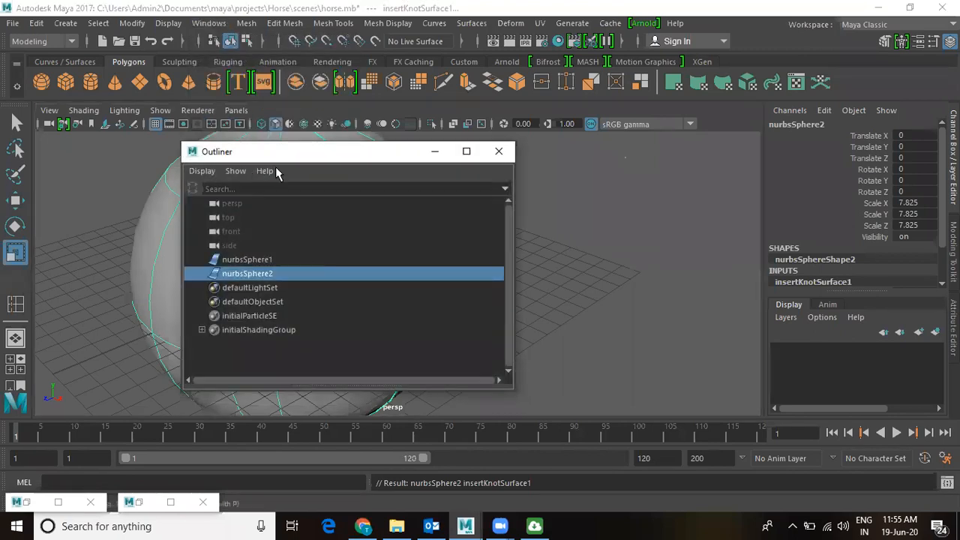
pyautogui.moveTo(268, 152); pyautogui.dragTo(182, 82)
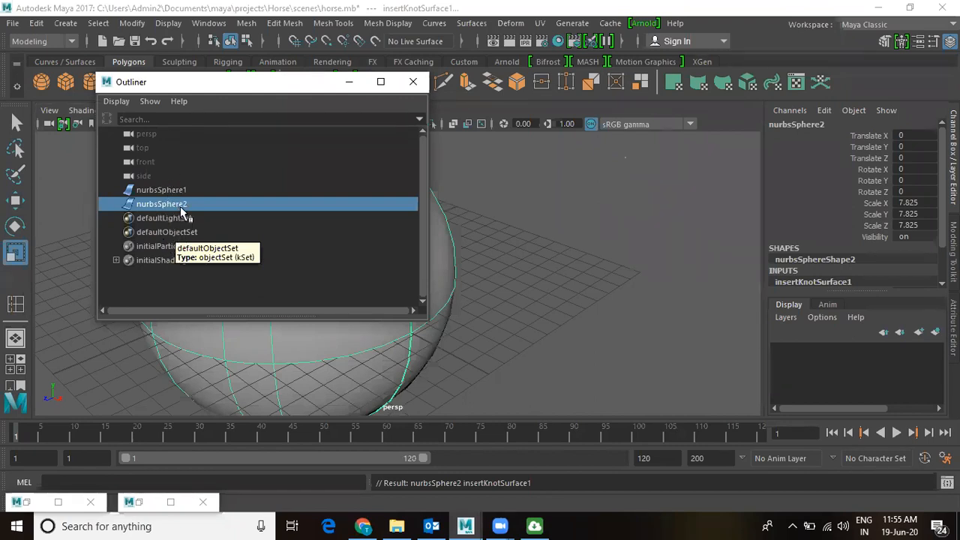
pyautogui.keyDown('ctrl'); pyautogui.click(163, 192); pyautogui.keyUp('ctrl')
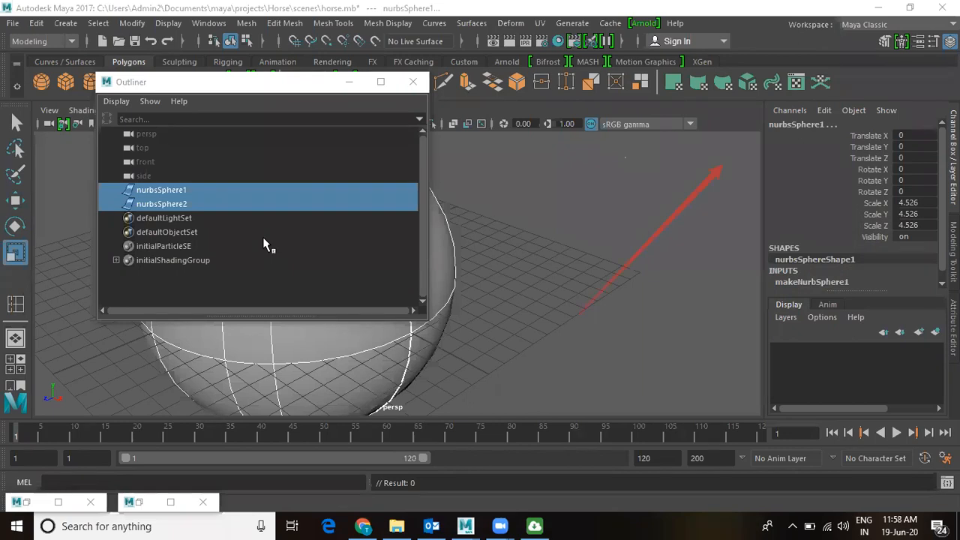
# - Switch to Chrome and search Google Images for "world map" in place of the horse references query
pyautogui.click(365, 525)
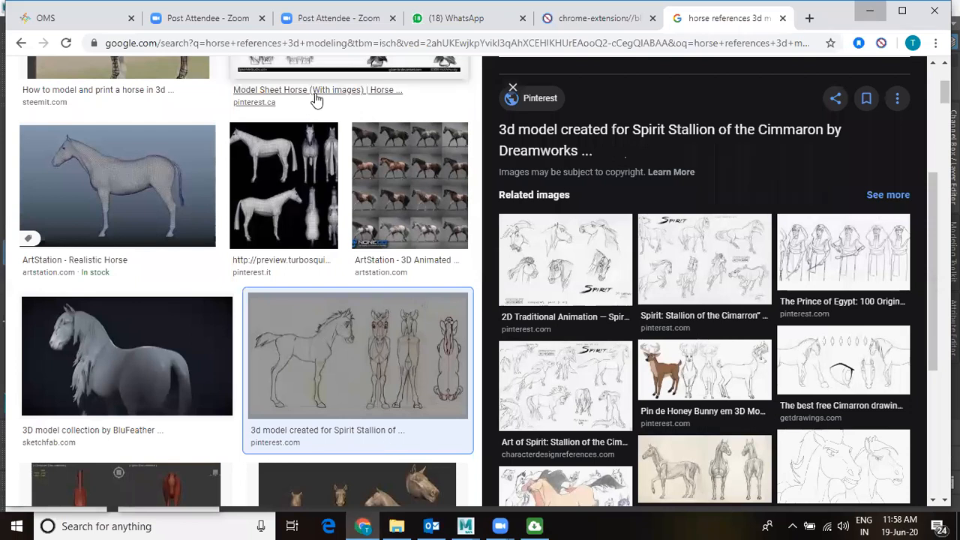
pyautogui.scroll(4, 238, 180)
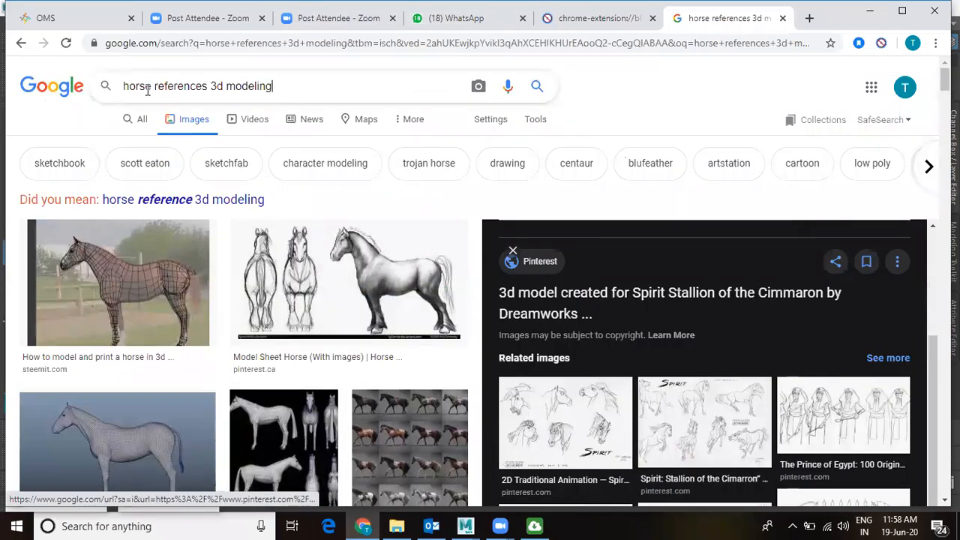
pyautogui.tripleClick(120, 88)
pyautogui.write('world map')
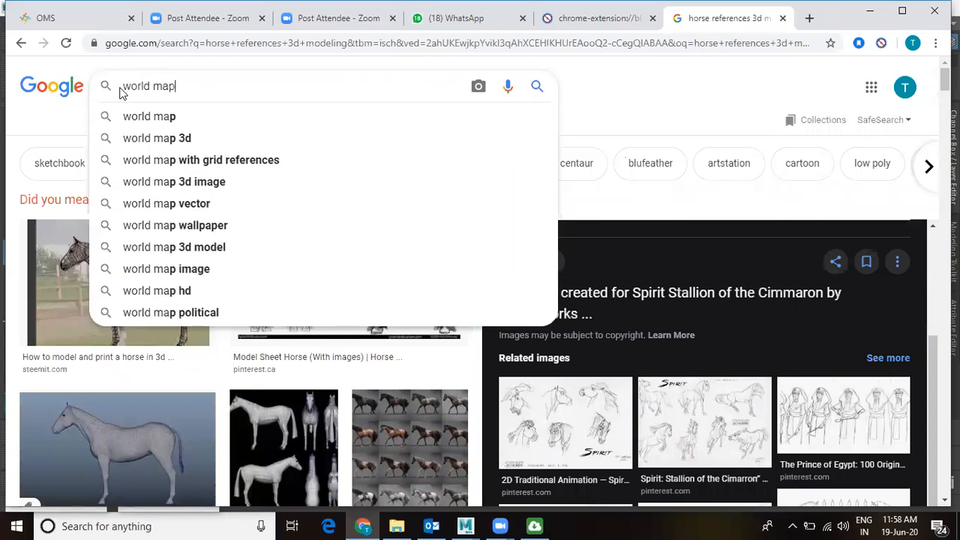
pyautogui.press('Return')
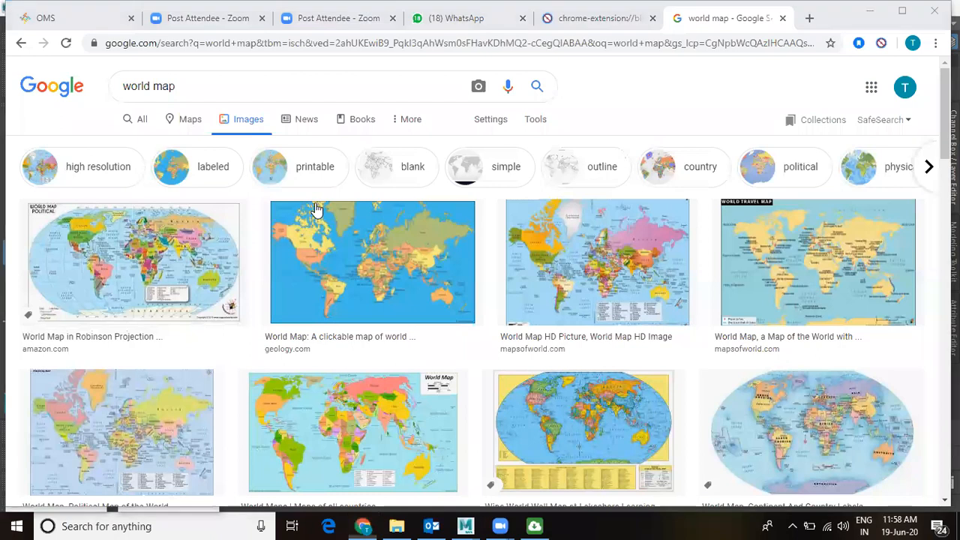
# - Browse the world map images and open the Maps International Giant World Map preview
pyautogui.scroll(-1, 458, 294)
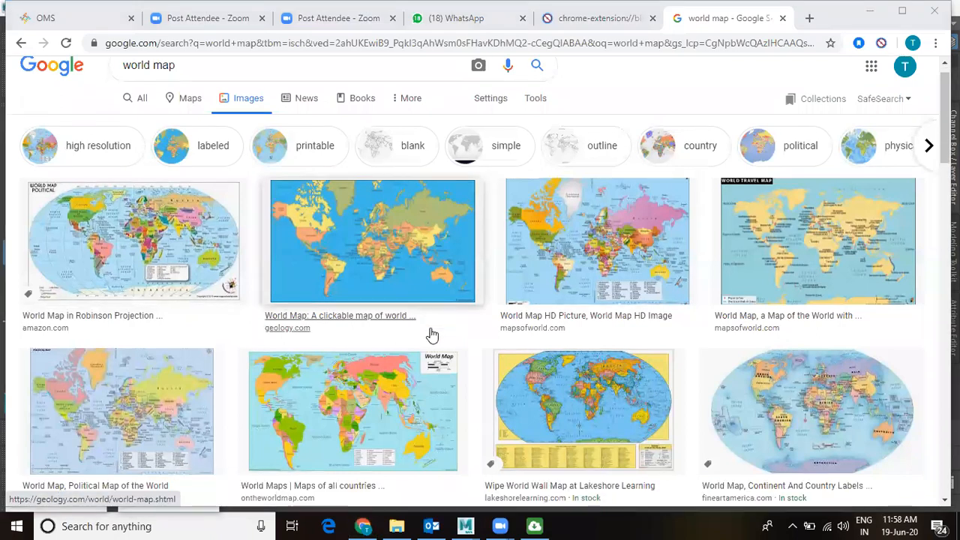
pyautogui.scroll(-5, 458, 361)
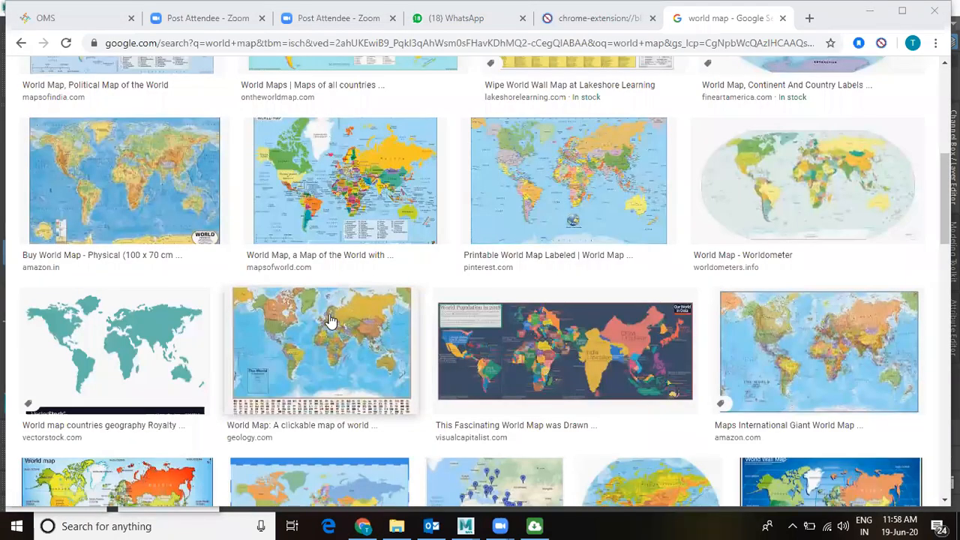
pyautogui.click(814, 351)
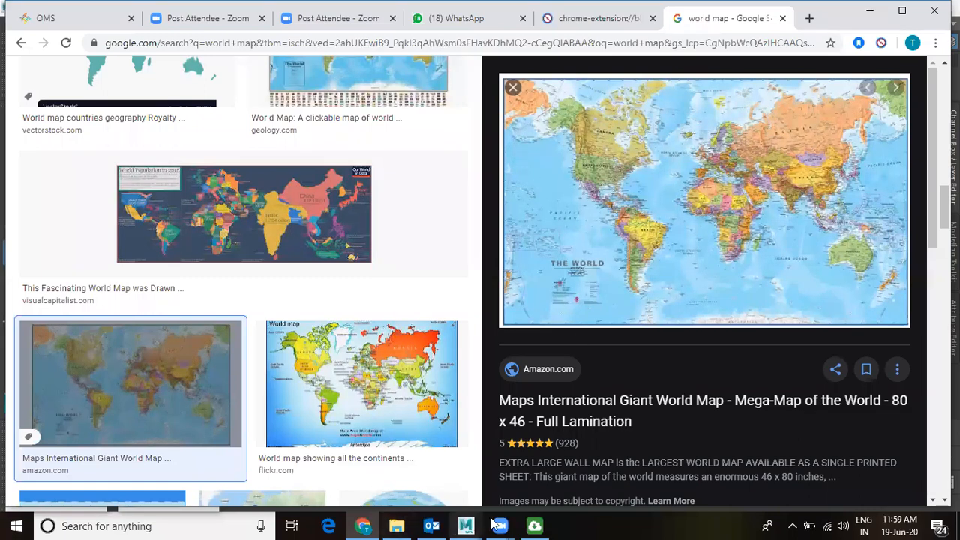
# - Switch back to the Maya scene and minimize the Outliner
pyautogui.moveTo(501, 525)
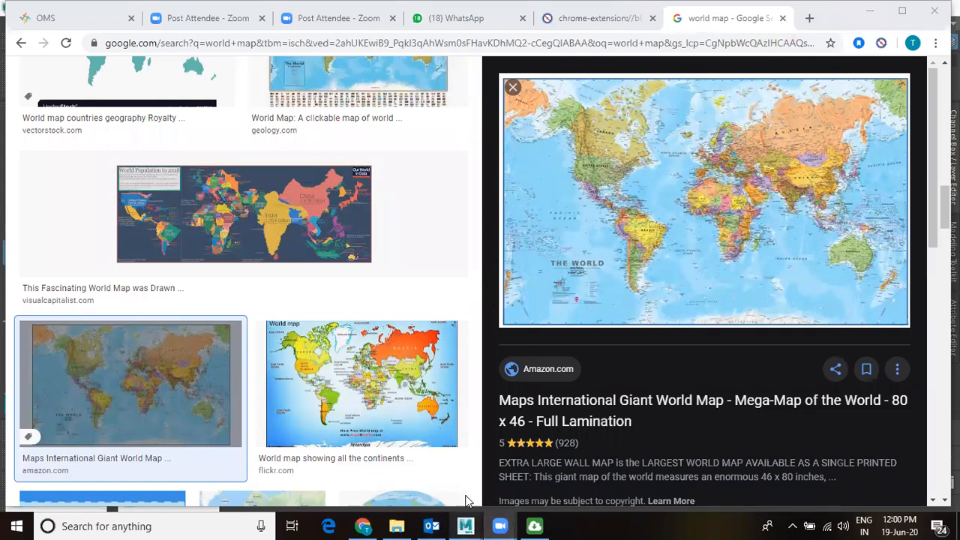
pyautogui.moveTo(465, 525)
pyautogui.click(485, 464)
pyautogui.moveTo(143, 200); pyautogui.dragTo(364, 276, button='middle')
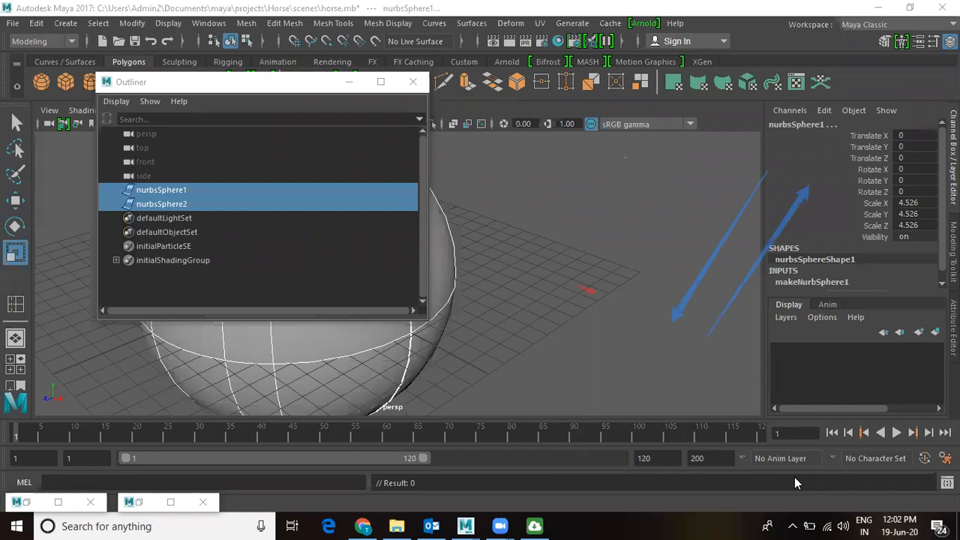
pyautogui.click(349, 82)
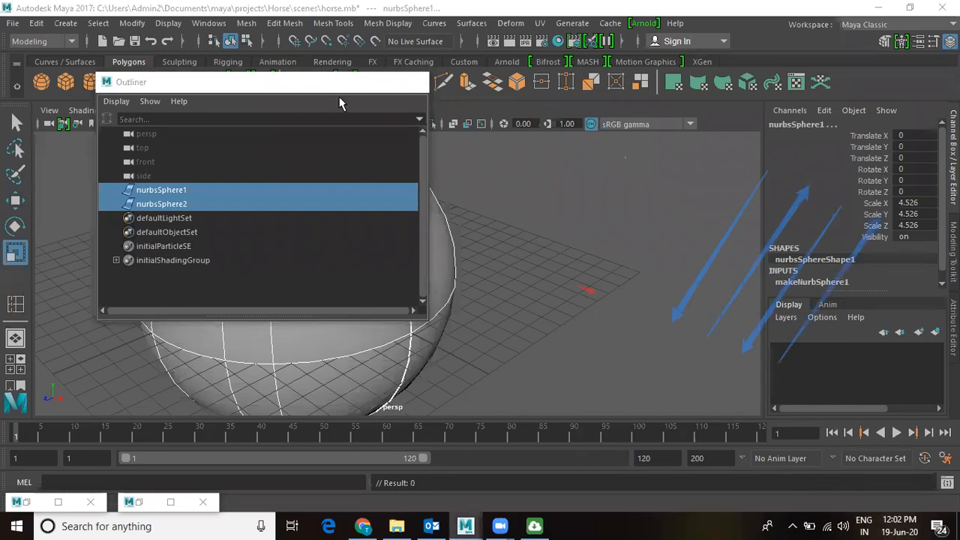
# - Duplicate the larger sphere twice, moving the copies evenly back along Z, the farthest to about -44.9
pyautogui.click(278, 224)
pyautogui.scroll(-5, 278, 225)
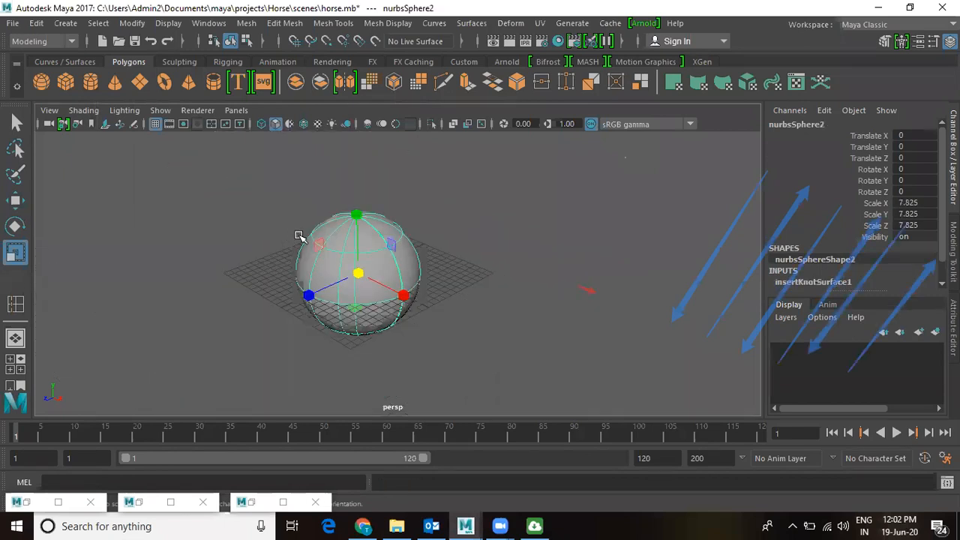
pyautogui.keyDown('alt'); pyautogui.moveTo(300, 236); pyautogui.dragTo(115, 226, button='middle'); pyautogui.keyUp('alt')
pyautogui.keyDown('alt'); pyautogui.moveTo(222, 257); pyautogui.dragTo(167, 234, button='right'); pyautogui.keyUp('alt')
pyautogui.press('w')
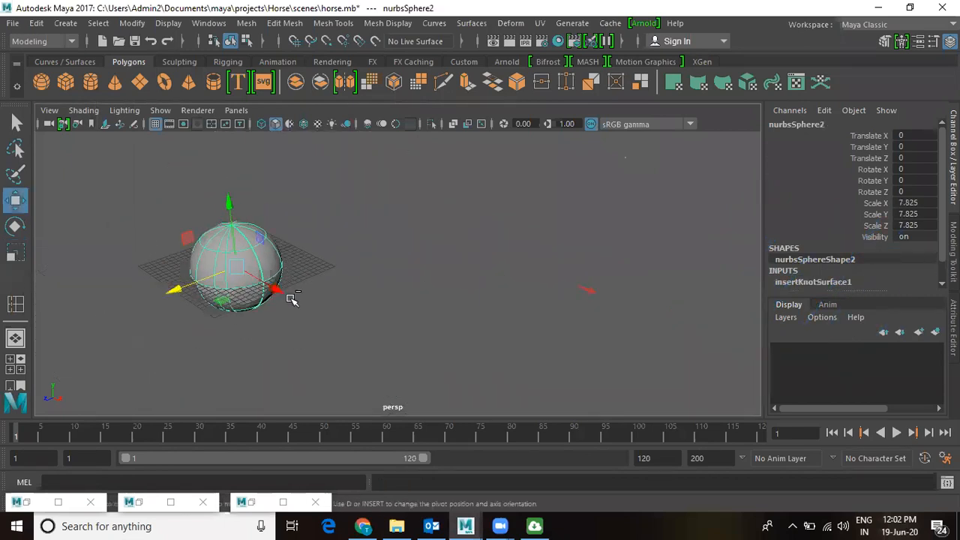
pyautogui.hotkey('ctrl', 'd')
pyautogui.moveTo(174, 288); pyautogui.dragTo(390, 217)
pyautogui.hotkey('ctrl', 'd')
pyautogui.keyDown('alt'); pyautogui.moveTo(387, 285); pyautogui.dragTo(343, 342, button='middle'); pyautogui.keyUp('alt')
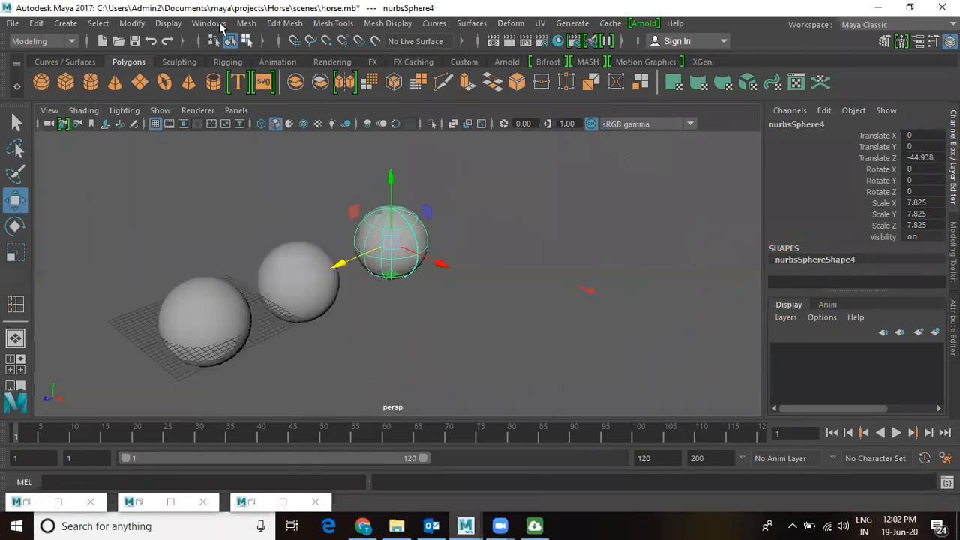
# - Open the Outliner and practise selecting all four NURBS spheres as a range and nurbsSphere2 and nurbsSphere3 individually
pyautogui.click(219, 24)
pyautogui.click(236, 177)
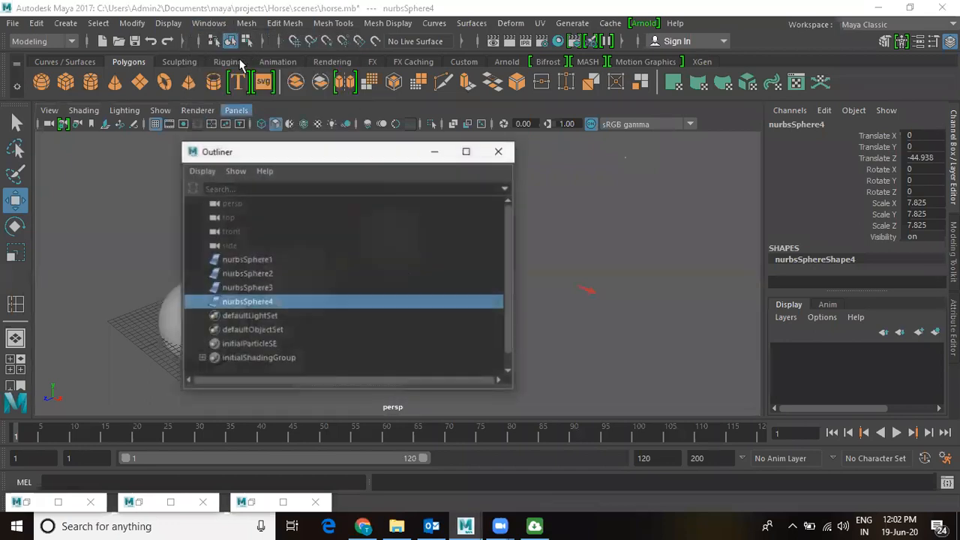
pyautogui.keyDown('shift'); pyautogui.click(246, 259); pyautogui.keyUp('shift')
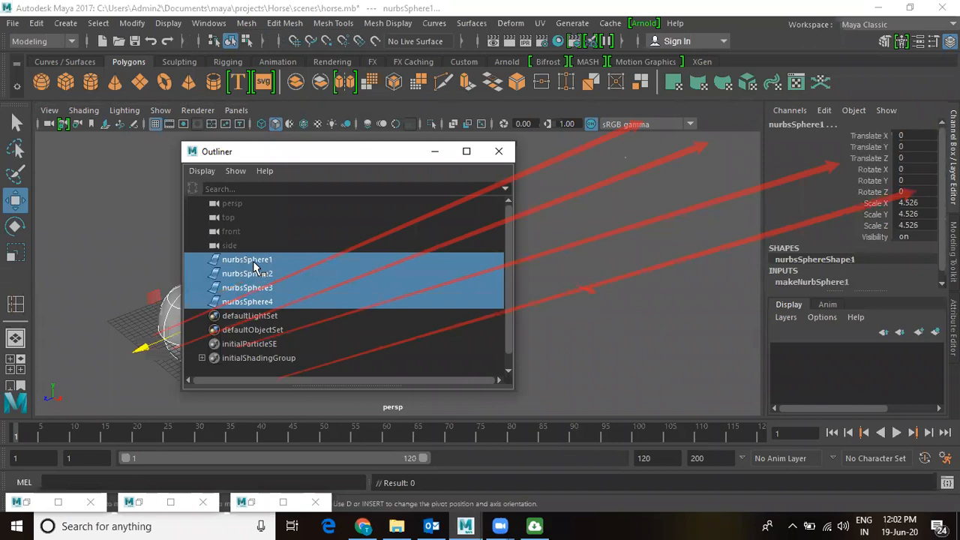
pyautogui.click(255, 275)
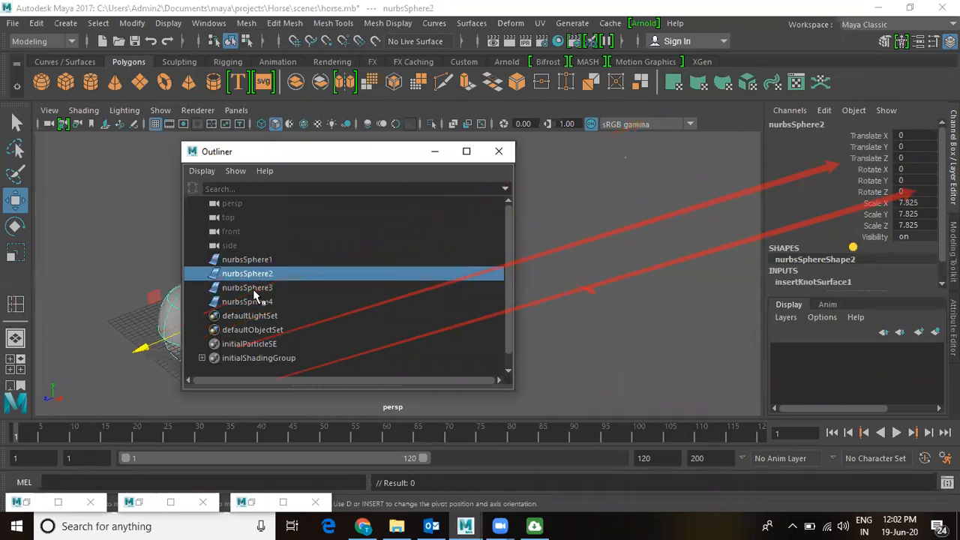
pyautogui.keyDown('ctrl'); pyautogui.click(253, 290); pyautogui.keyUp('ctrl')
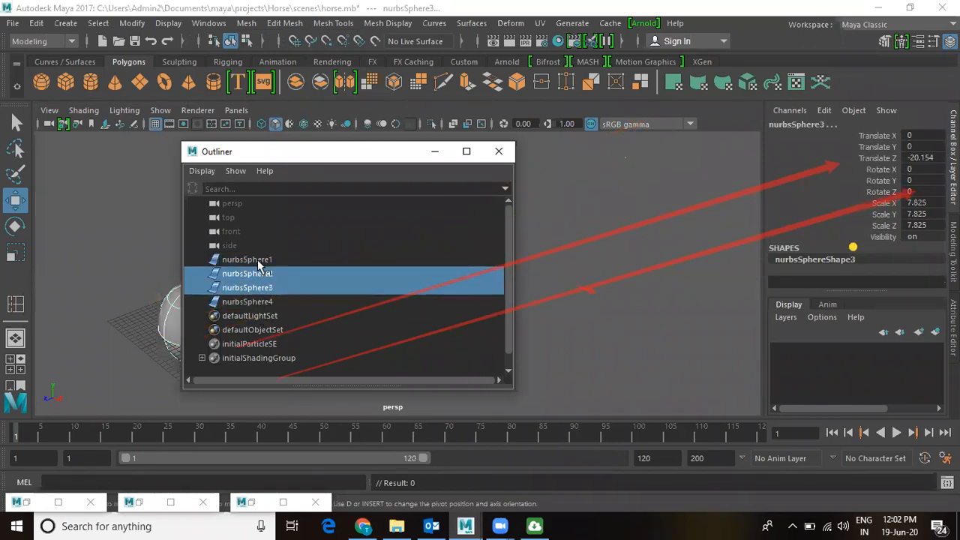
pyautogui.keyDown('ctrl'); pyautogui.click(255, 289); pyautogui.keyUp('ctrl')
# - Delete nurbsSphere1, nurbsSphere3 and nurbsSphere4 through the Outliner, keeping only nurbsSphere2
pyautogui.click(254, 260)
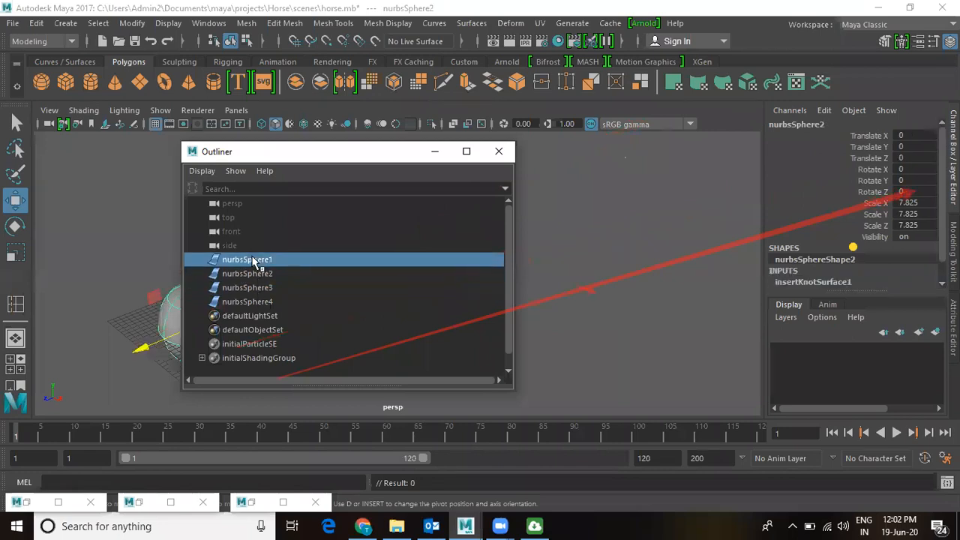
pyautogui.keyDown('ctrl'); pyautogui.click(258, 288); pyautogui.keyUp('ctrl')
pyautogui.keyDown('ctrl'); pyautogui.click(267, 302); pyautogui.keyUp('ctrl')
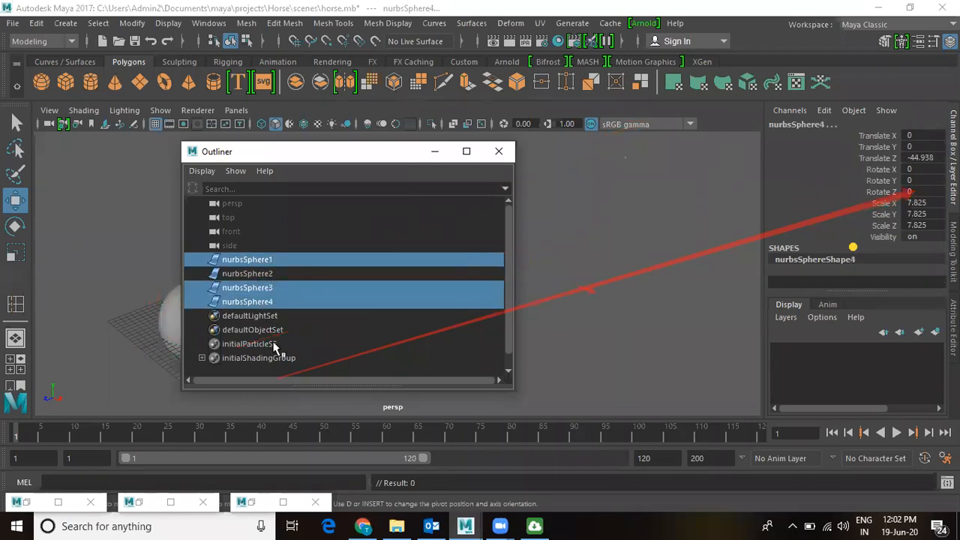
pyautogui.press('Delete')
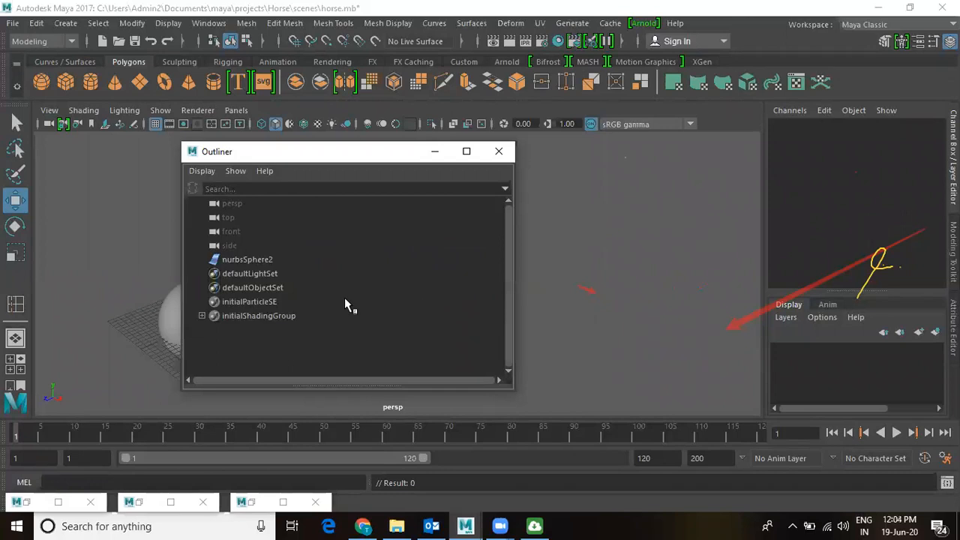
# - Inspect the scene's default light set, object set, particle shading entry and shading group one by one in the Outliner
pyautogui.click(255, 273)
pyautogui.click(250, 288)
pyautogui.click(243, 300)
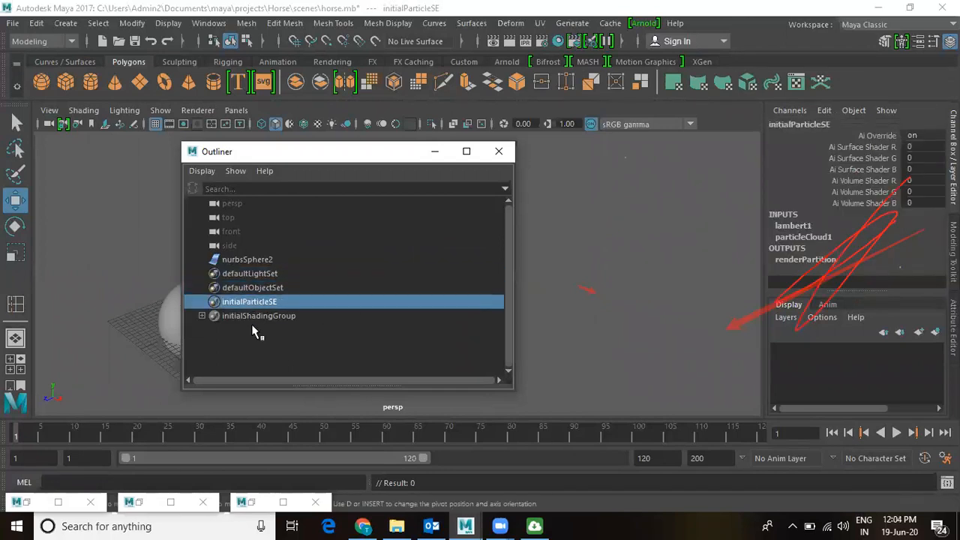
pyautogui.click(248, 315)
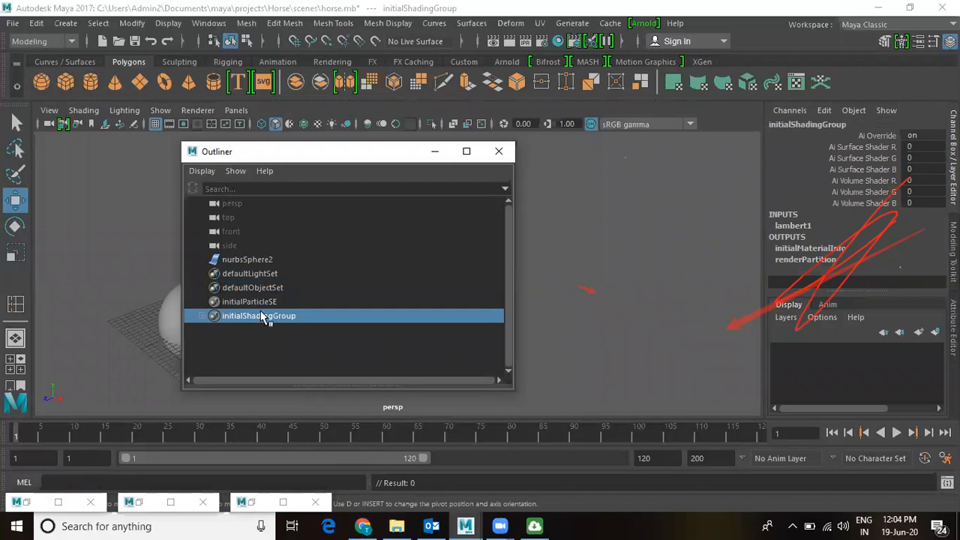
pyautogui.click(256, 303)
pyautogui.click(254, 291)
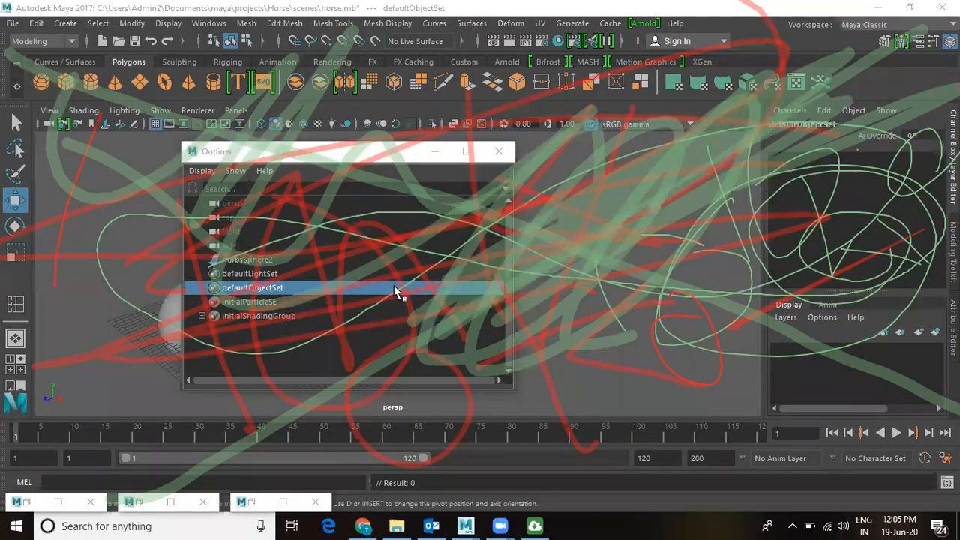
# - Examine the Loft options with the output geometry set to Polygons, and close them without lofting
pyautogui.click(474, 25)
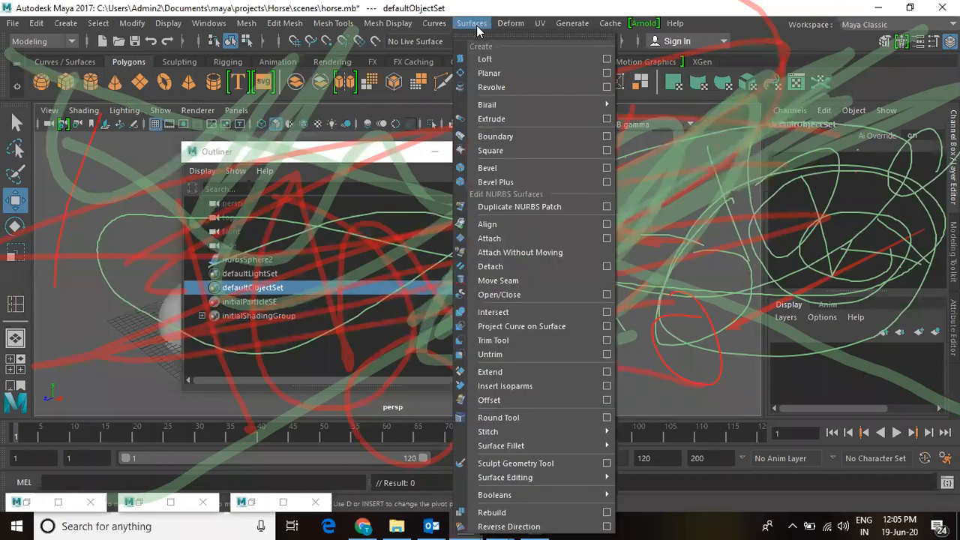
pyautogui.click(606, 59)
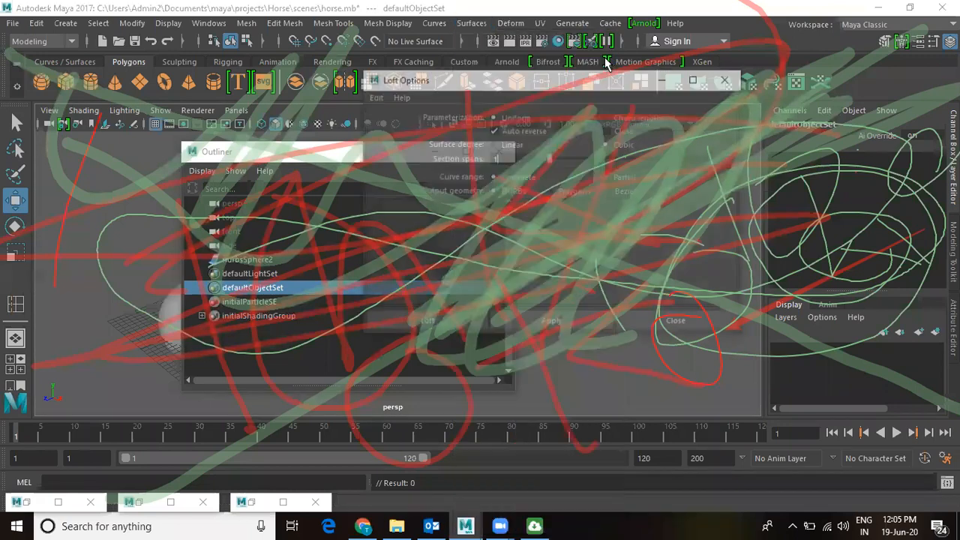
pyautogui.moveTo(516, 87); pyautogui.dragTo(266, 87)
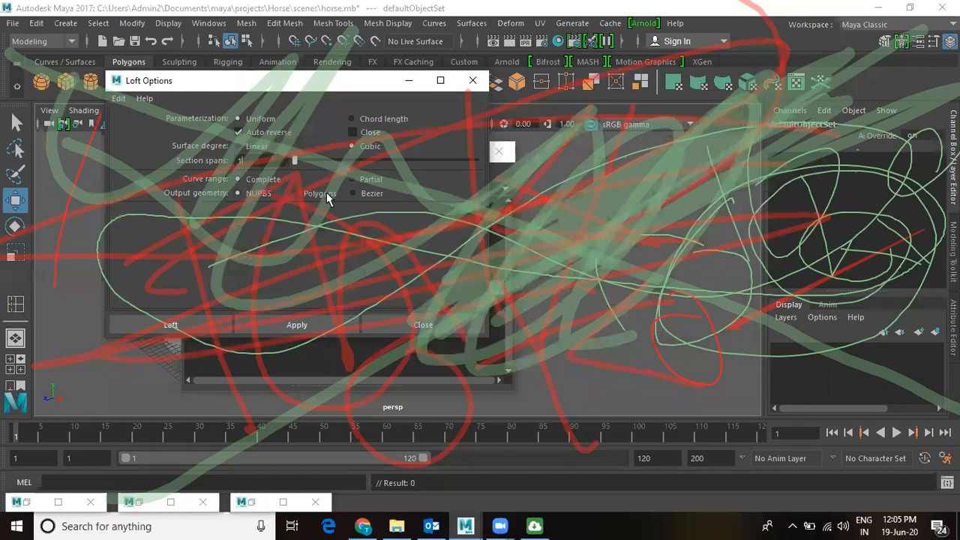
pyautogui.click(295, 193)
pyautogui.click(324, 212)
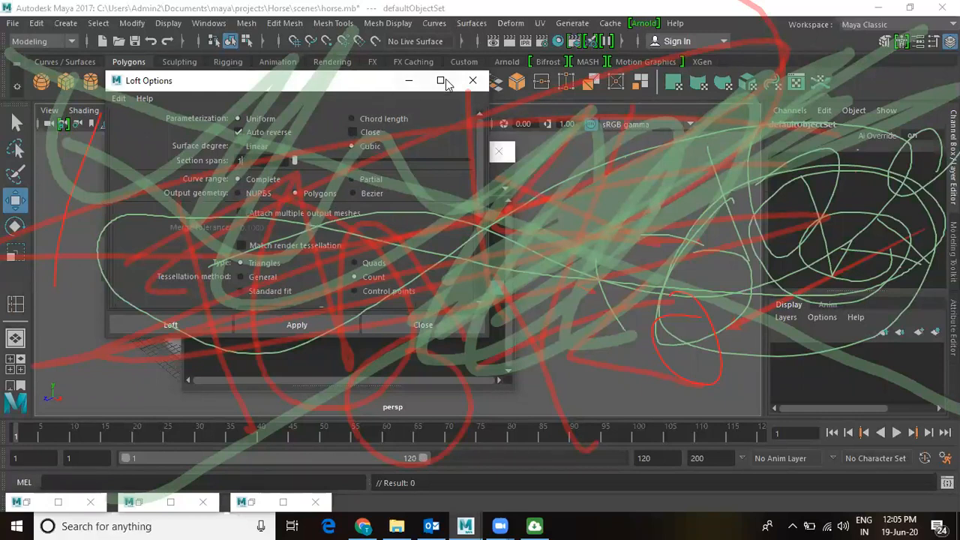
pyautogui.click(472, 82)
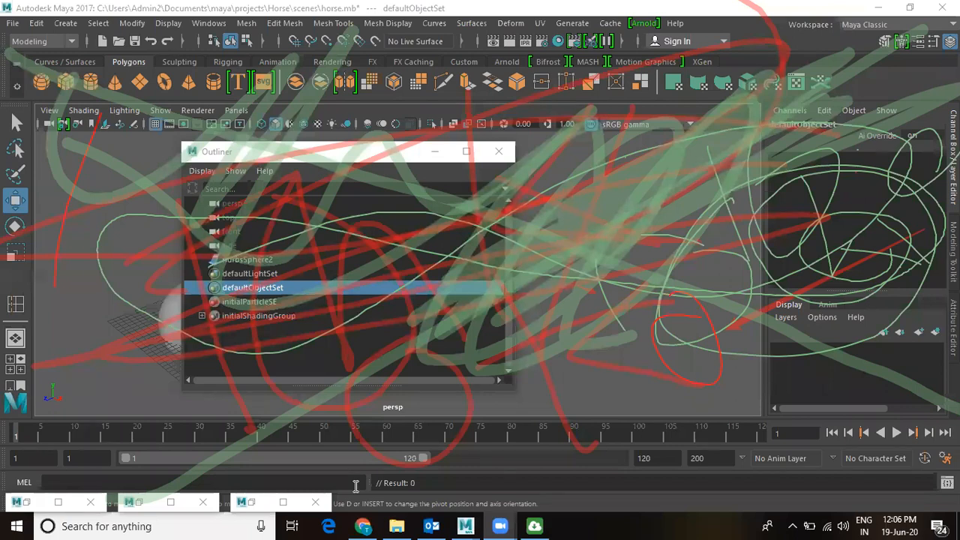
# - Switch to Chrome, search Google Images for "3d horse model" and browse the resulting horse images
pyautogui.click(363, 525)
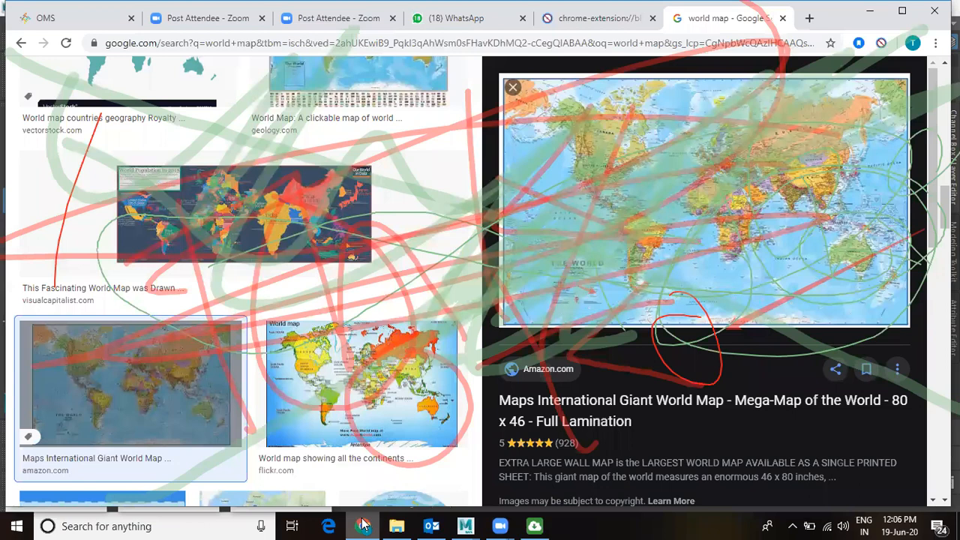
pyautogui.scroll(10, 259, 150)
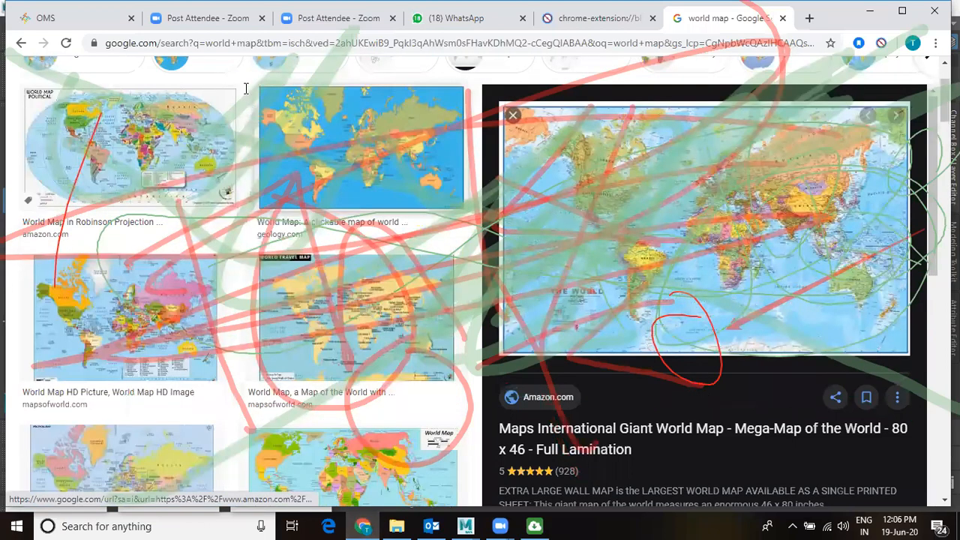
pyautogui.write('/3d')
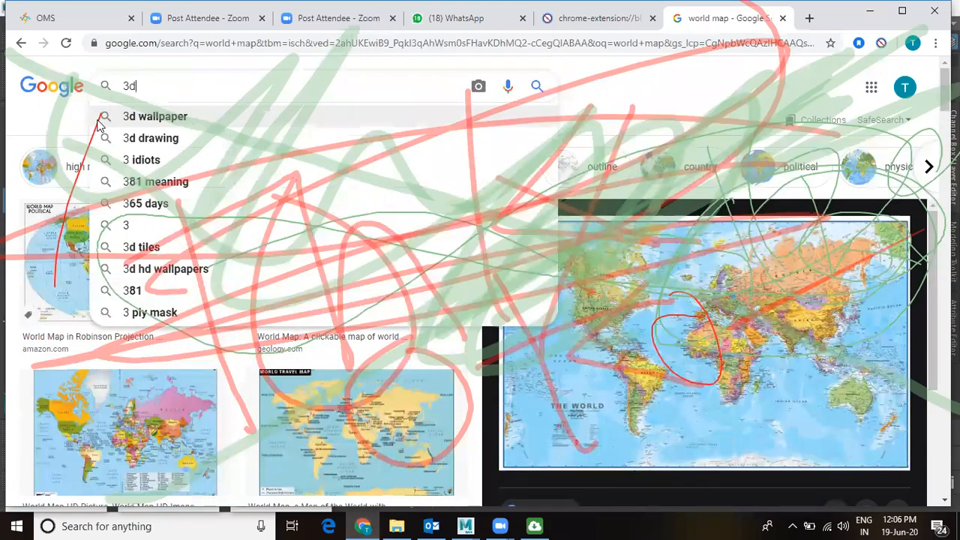
pyautogui.write(' horse model')
pyautogui.press('Return')
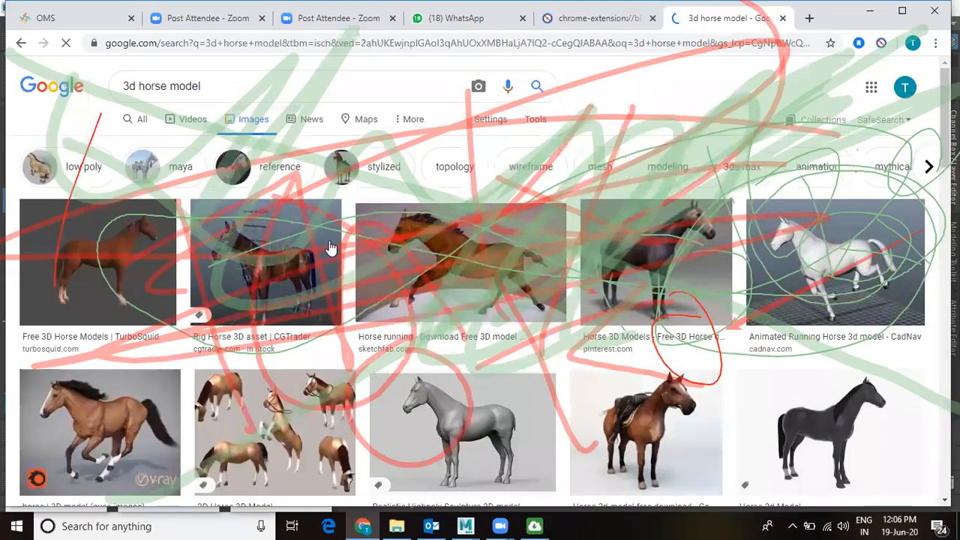
pyautogui.scroll(-3, 327, 245)
pyautogui.scroll(3, 330, 249)
pyautogui.scroll(-5, 330, 249)
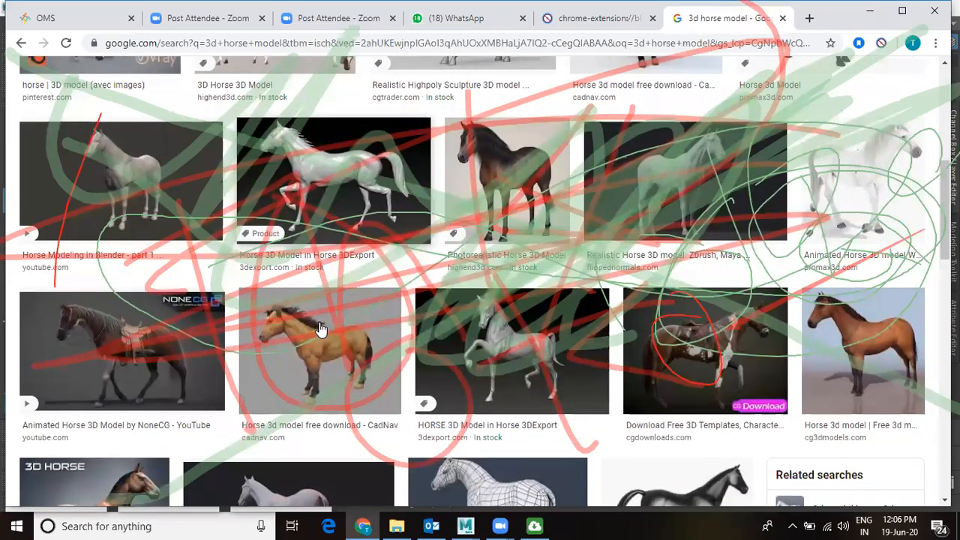
pyautogui.scroll(-5, 321, 330)
pyautogui.scroll(-3, 320, 322)
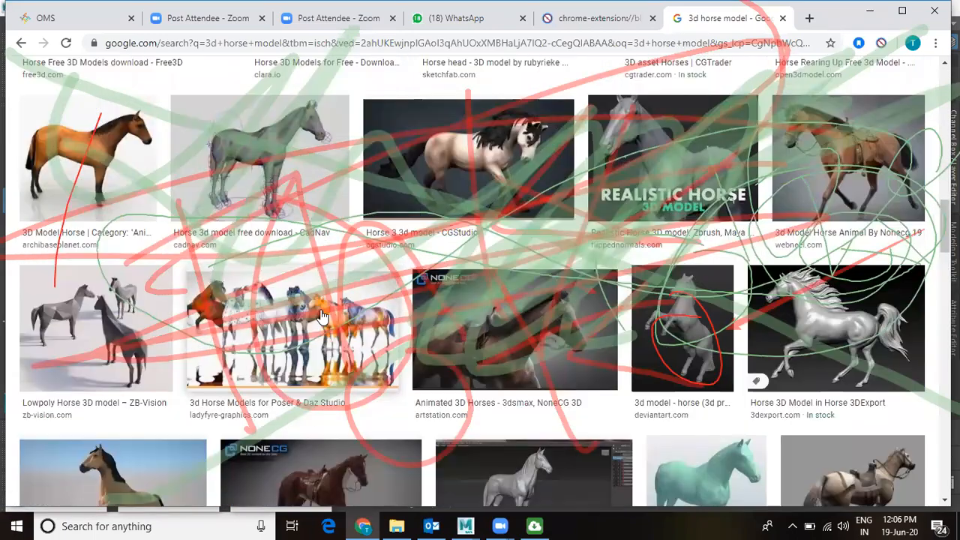
# - Search Google Images for "3d human model" and choose the Realistic Human Male Body 3D Model image
pyautogui.scroll(1, 321, 318)
pyautogui.scroll(10, 240, 127)
pyautogui.tripleClick(149, 96)
pyautogui.write('3d human model')
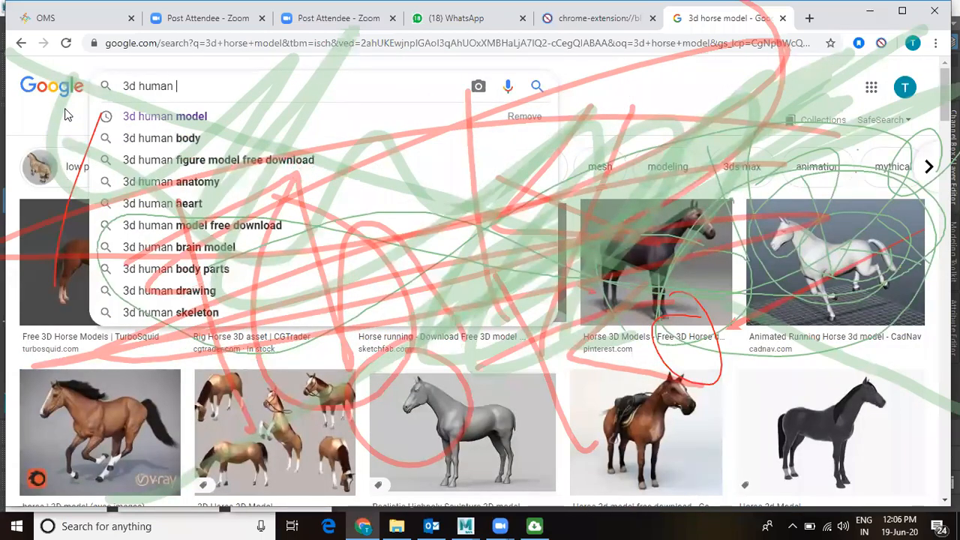
pyautogui.press('Return')
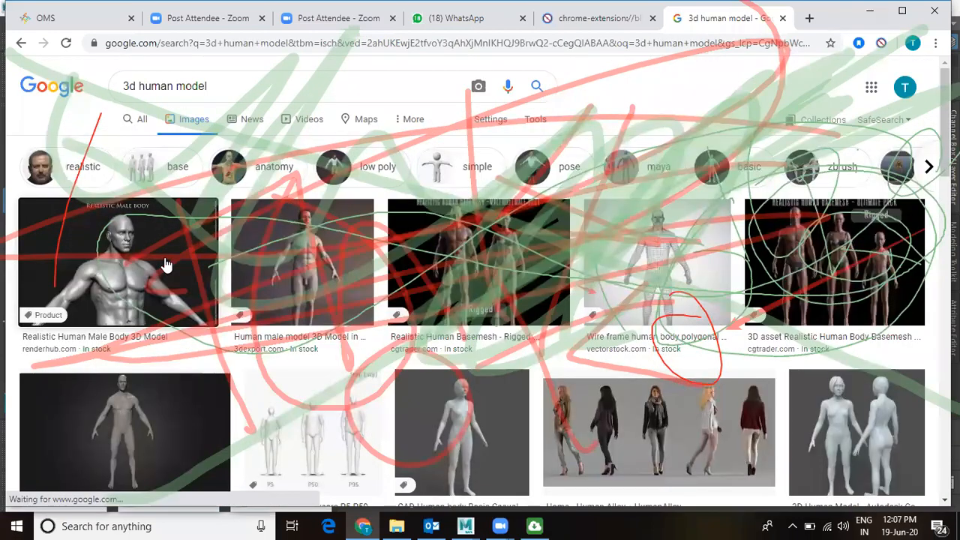
pyautogui.click(166, 265)
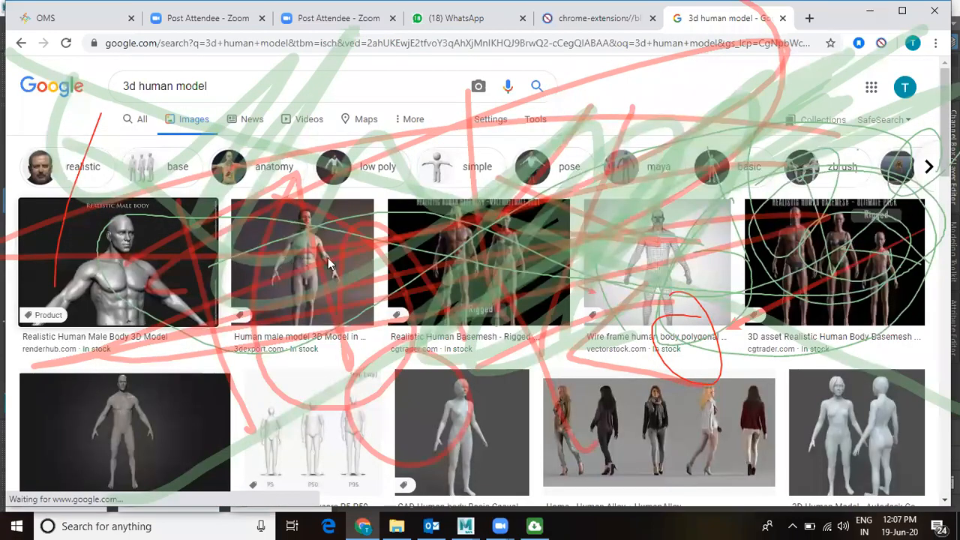